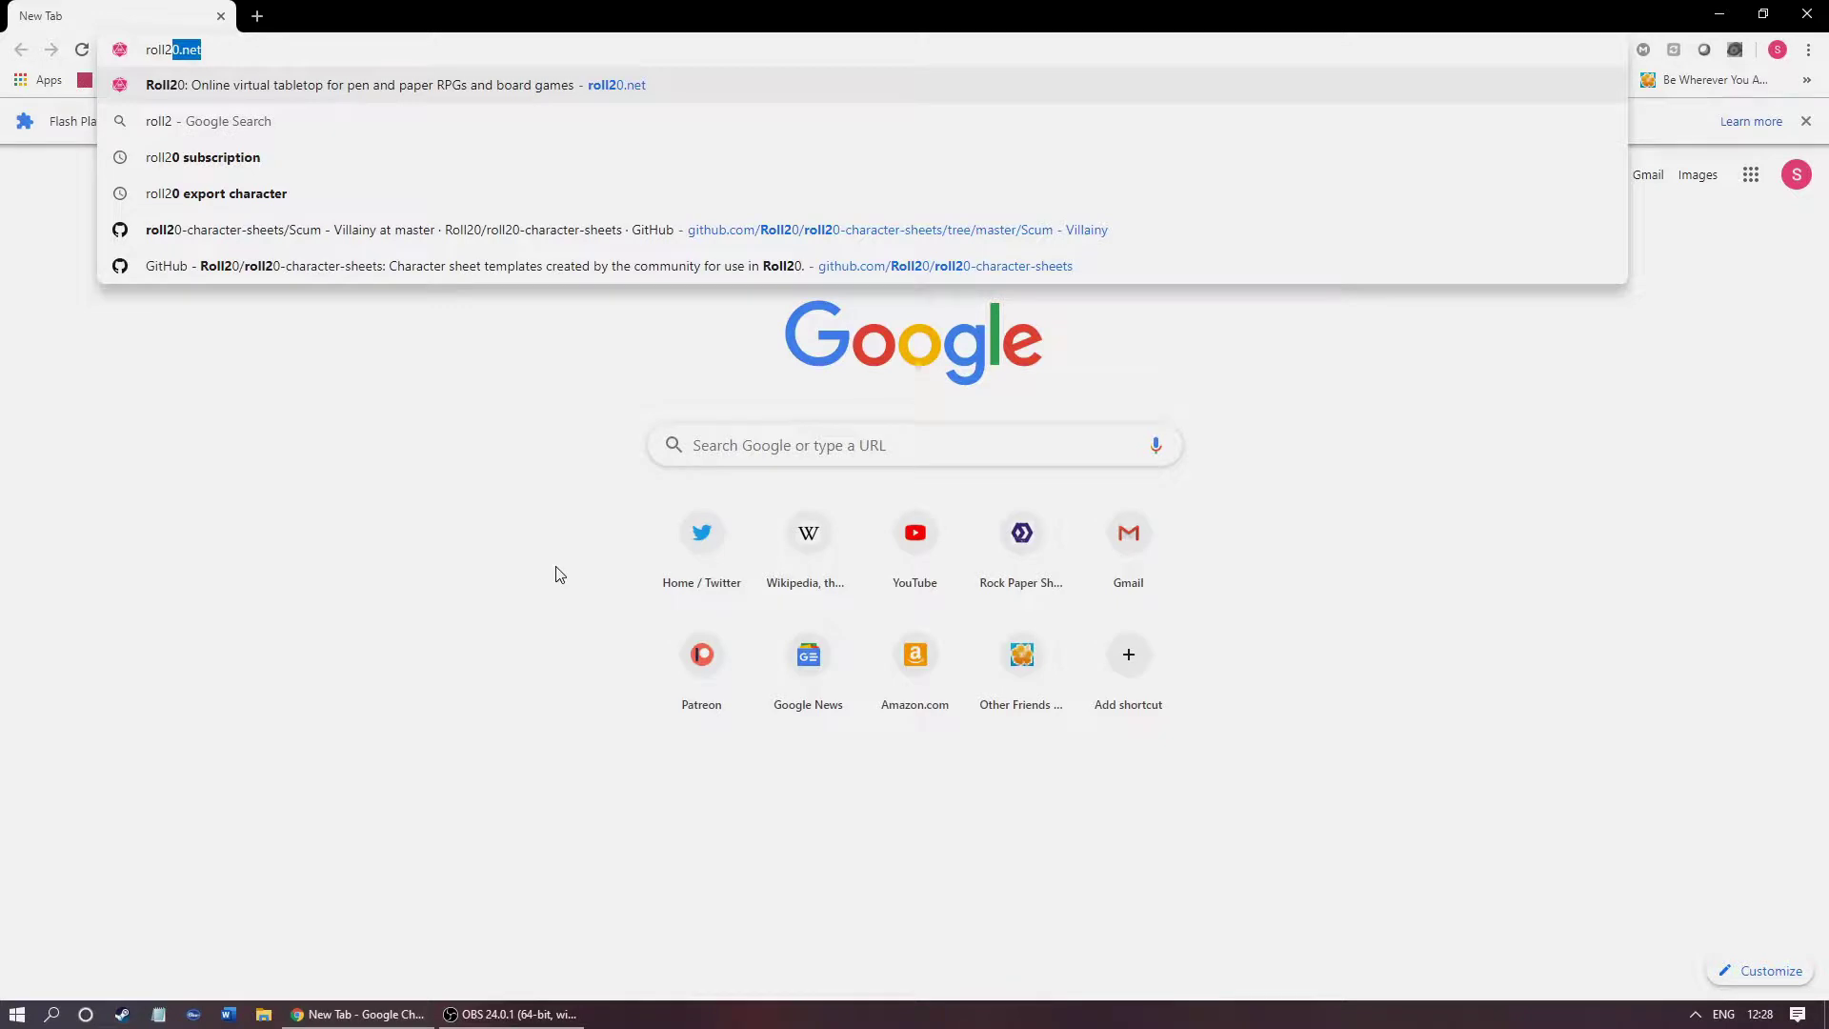
# Step: Load roll20.net and bring up the Create an Account form
pyautogui.write('0')
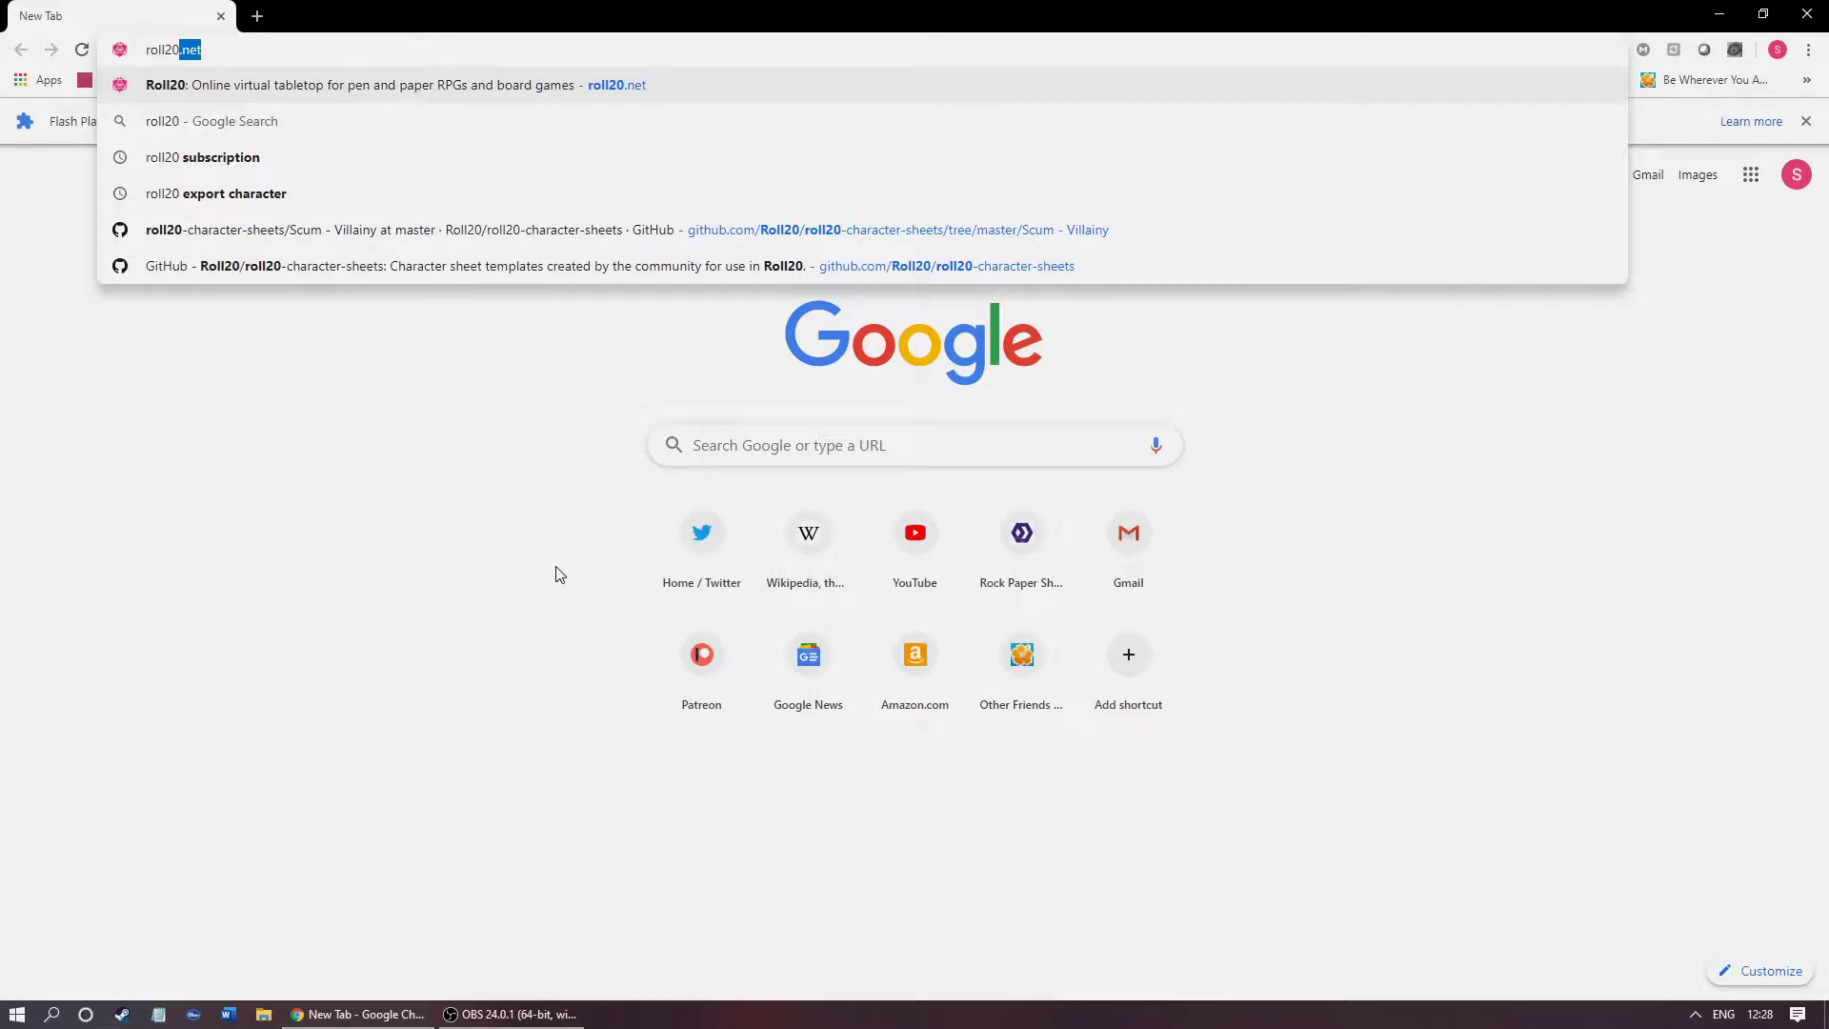
pyautogui.write('.net')
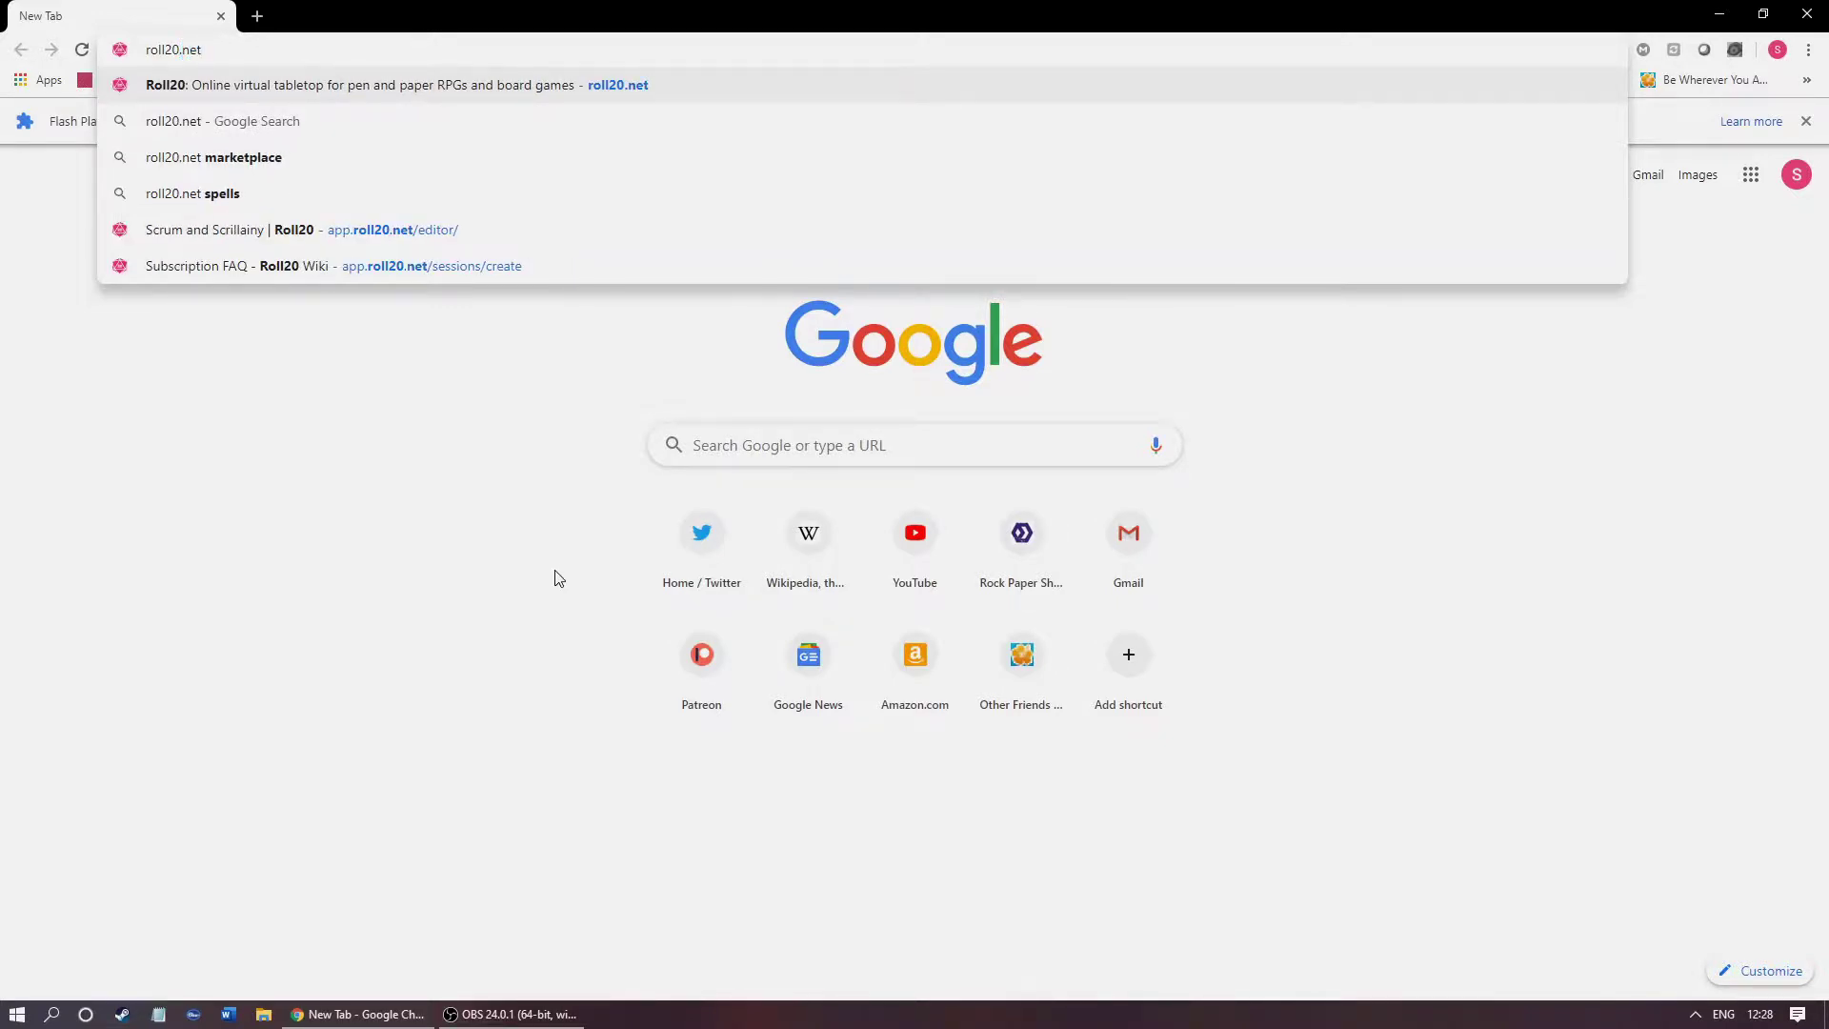
pyautogui.press('Return')
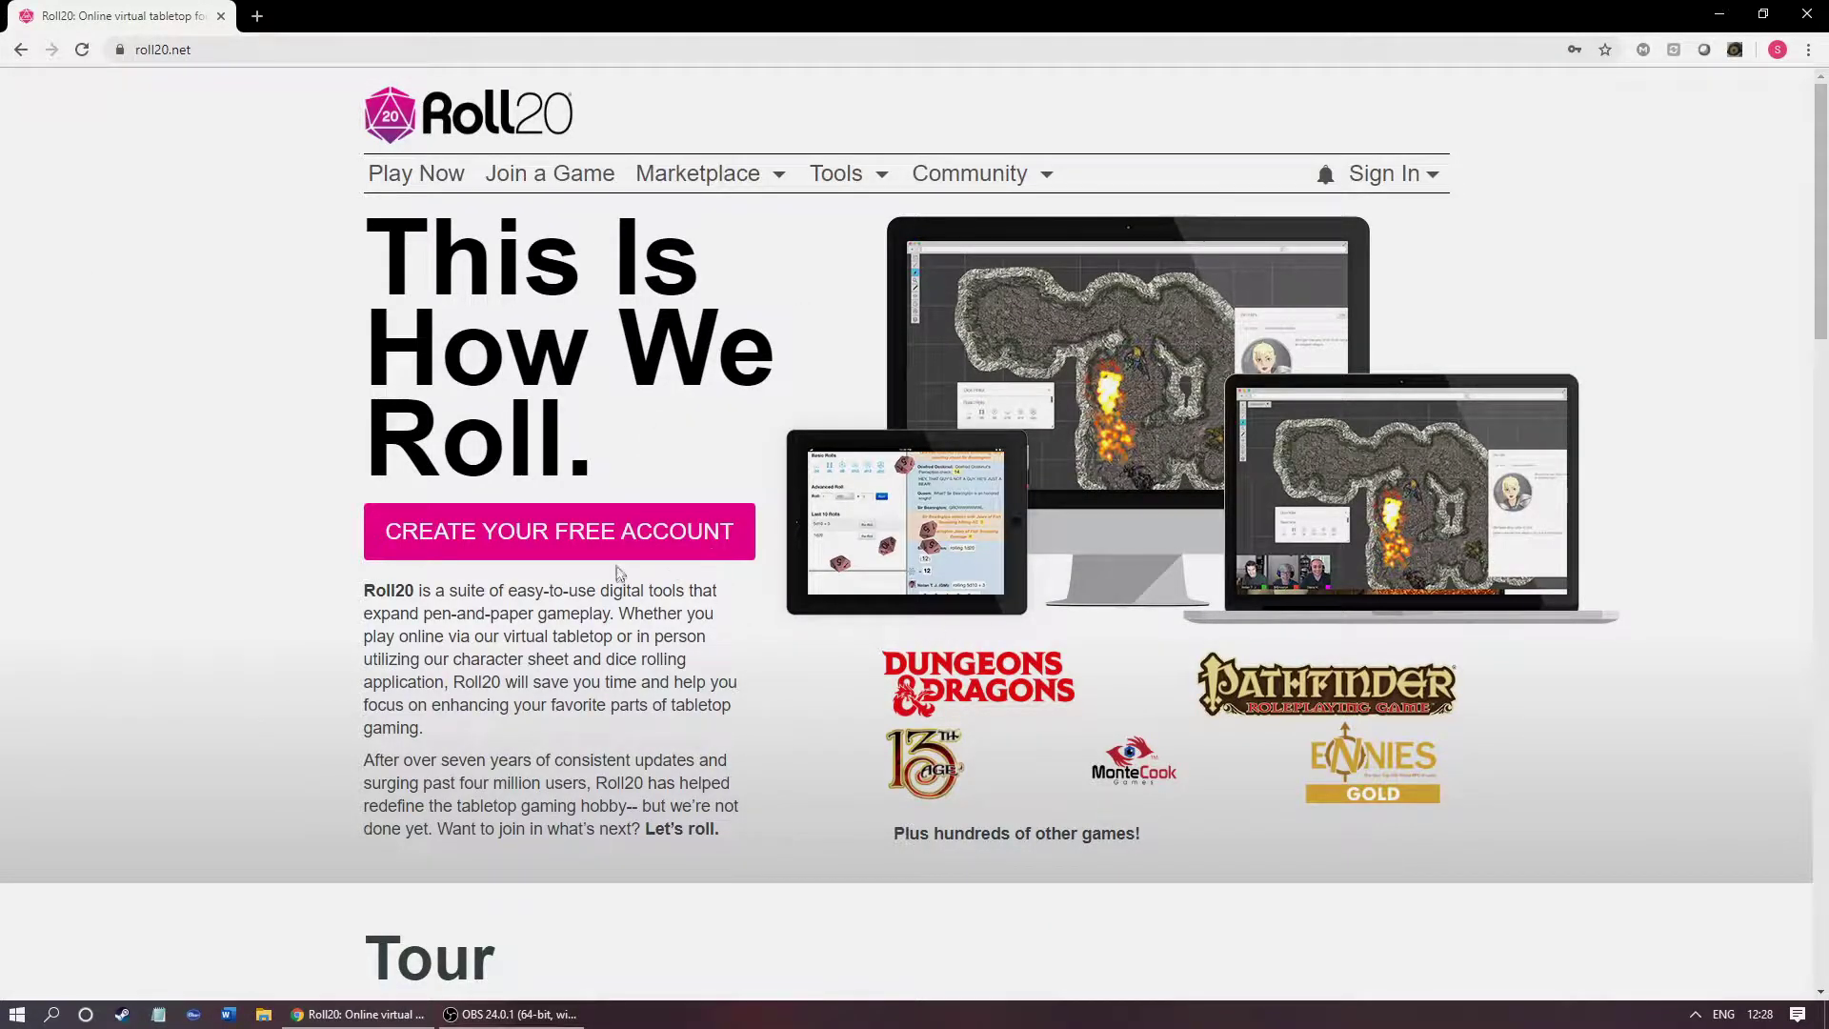
pyautogui.click(1420, 183)
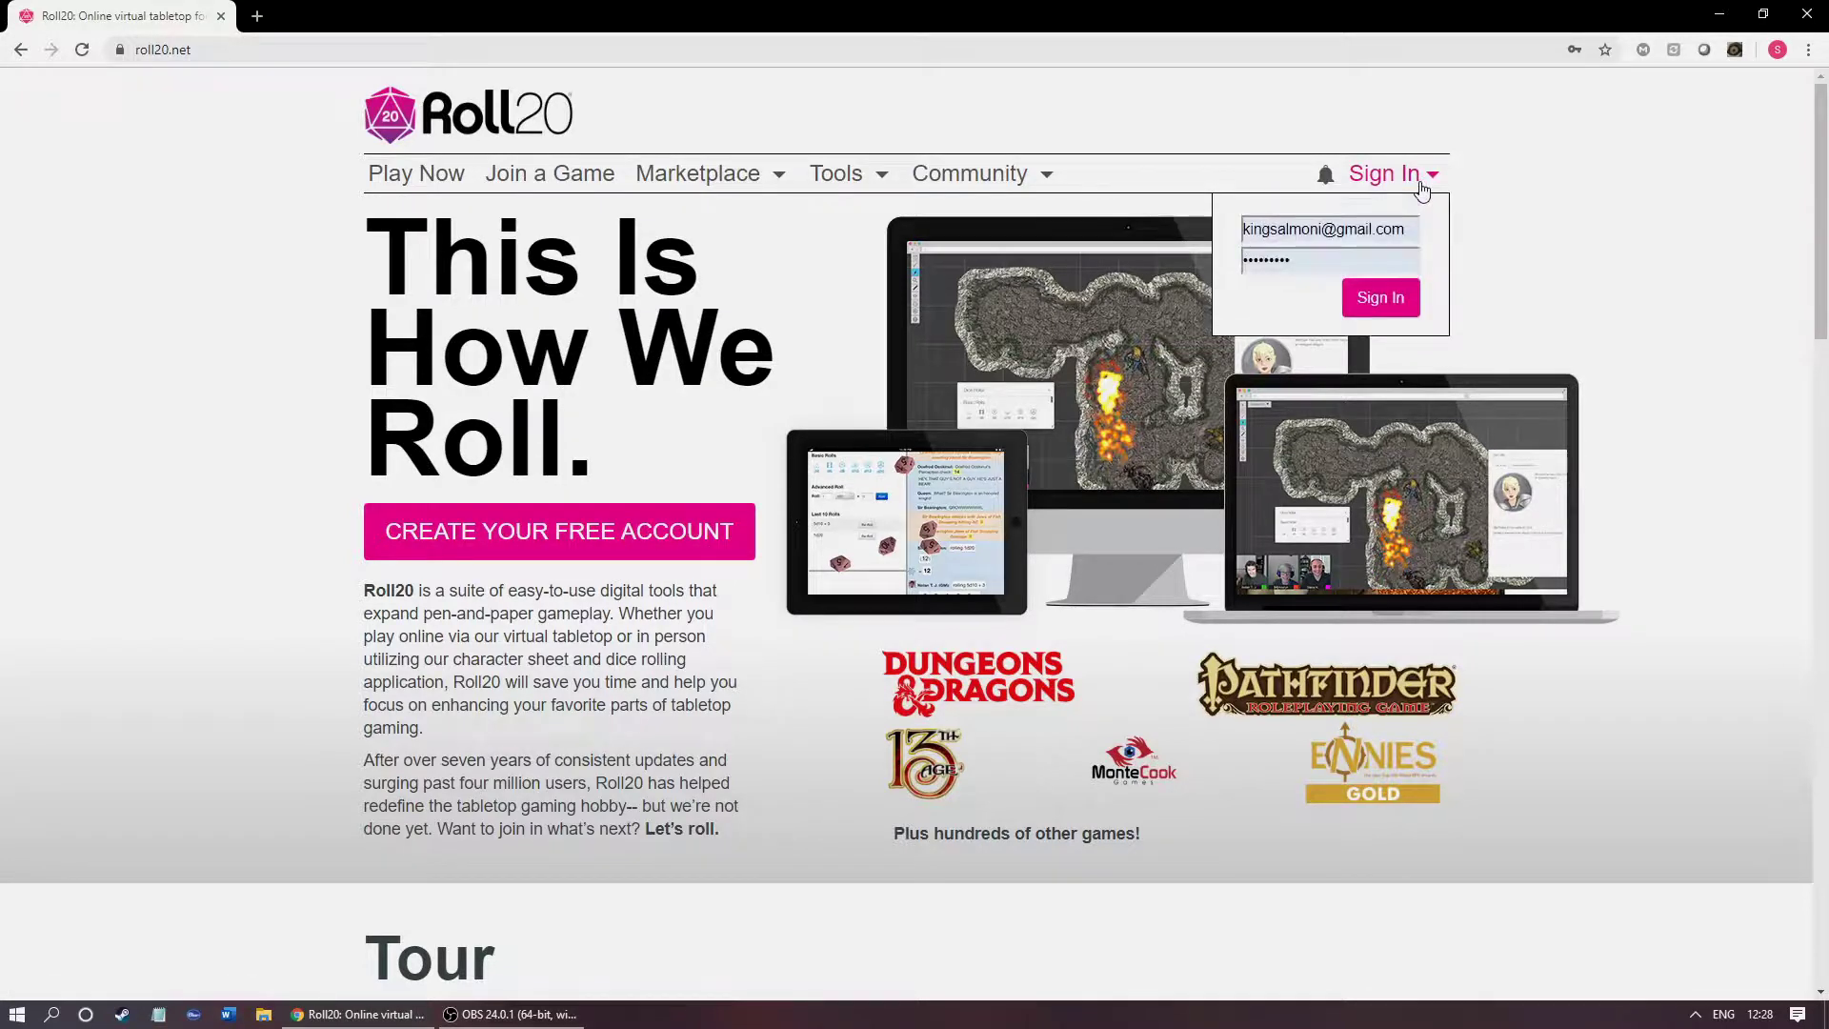
pyautogui.click(628, 534)
# Step: Enter the user's full name and e-mail address into the sign-up name fields
pyautogui.click(393, 368)
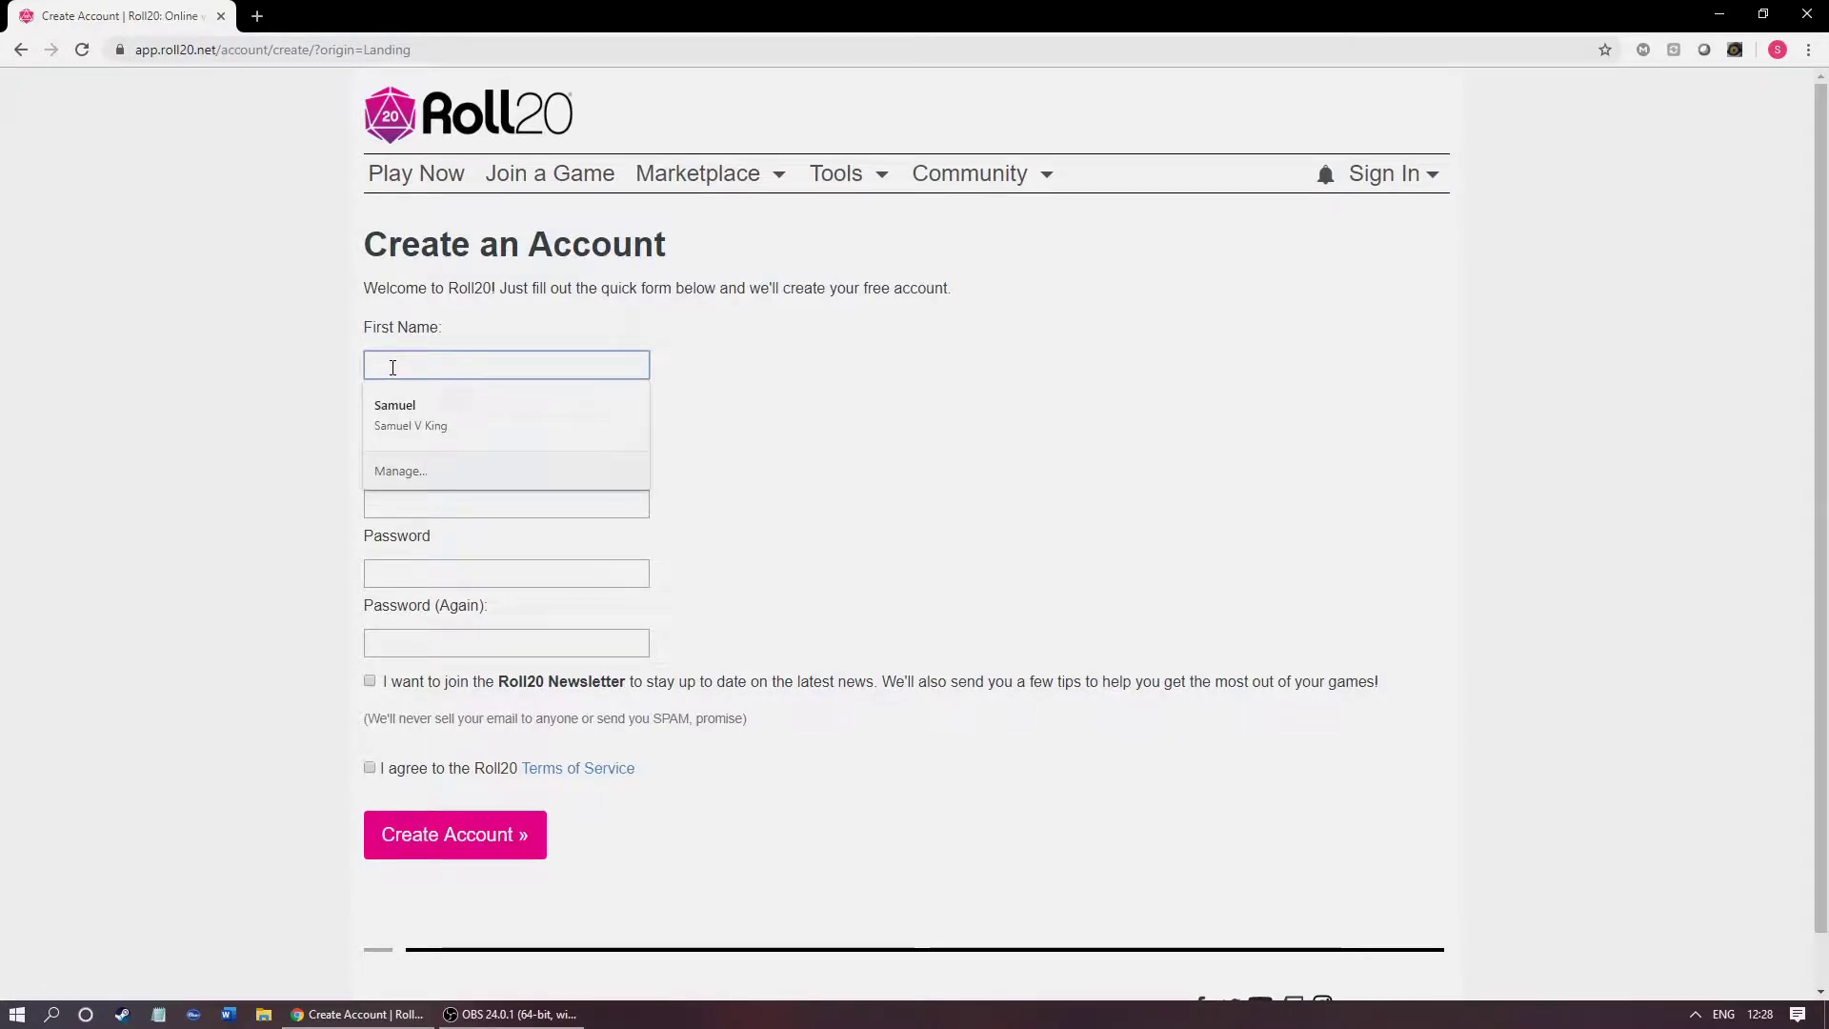
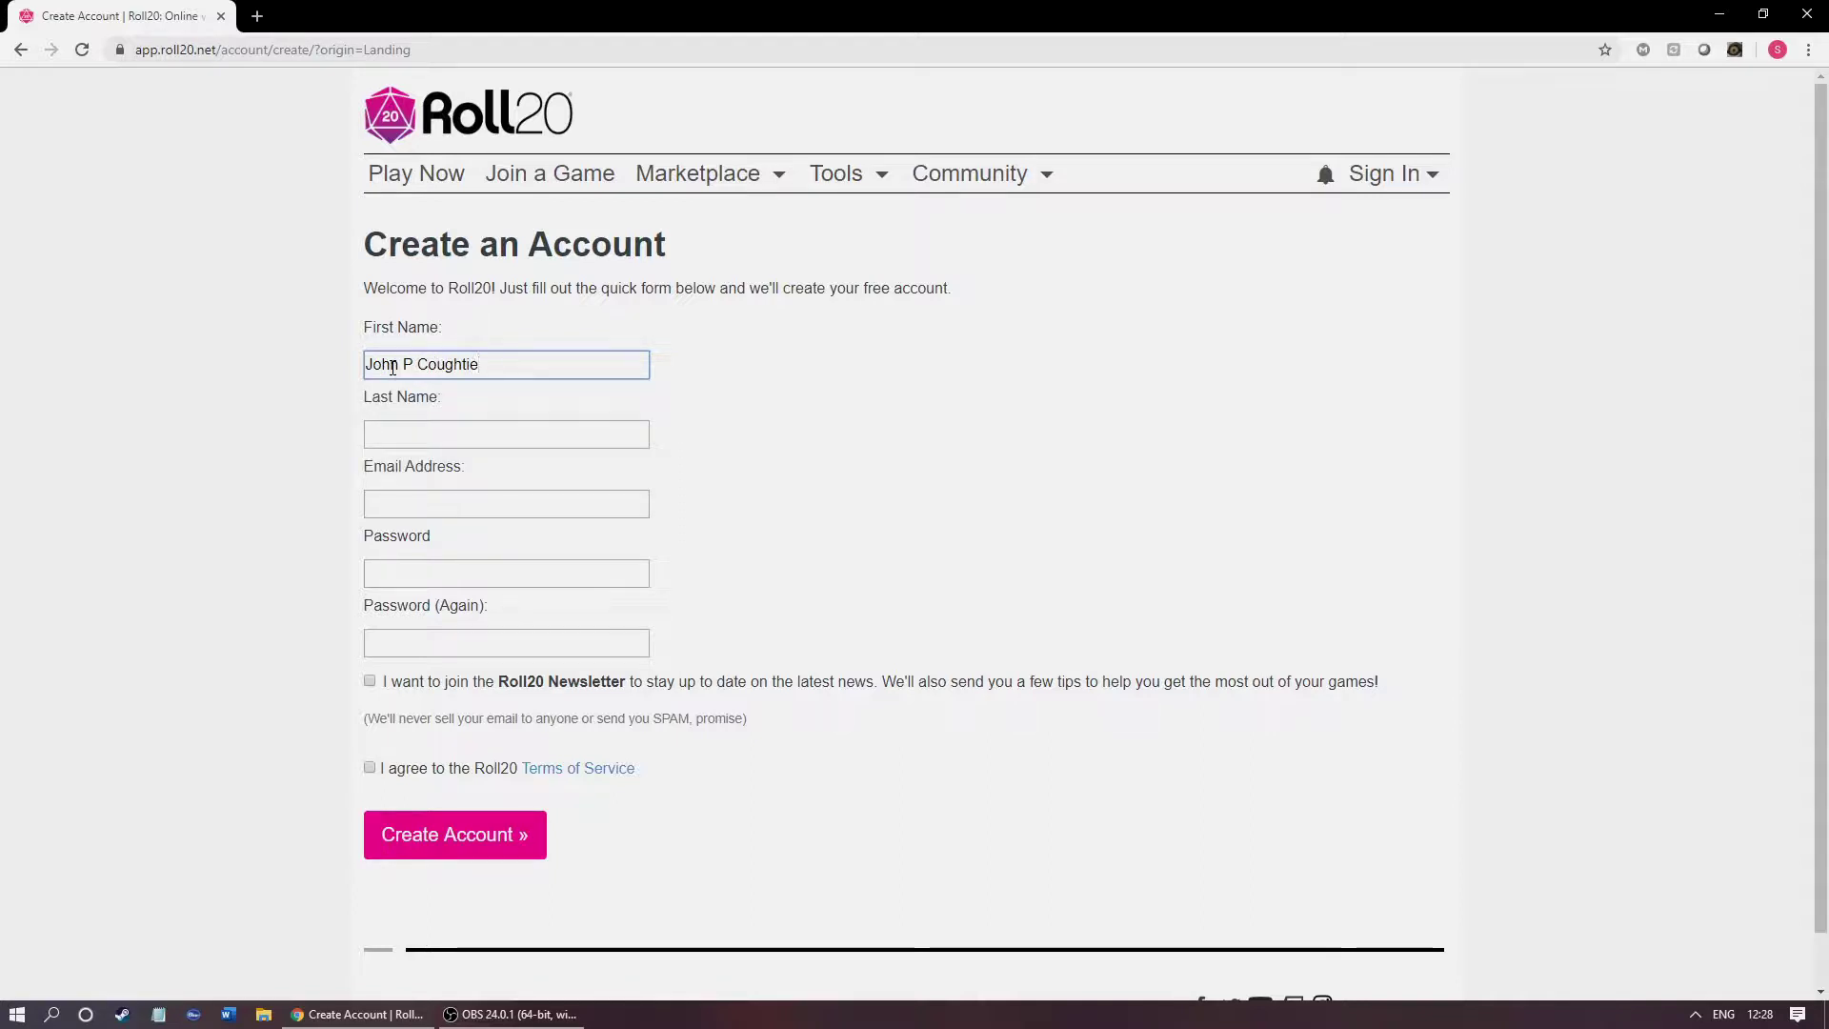
pyautogui.press('Tab')
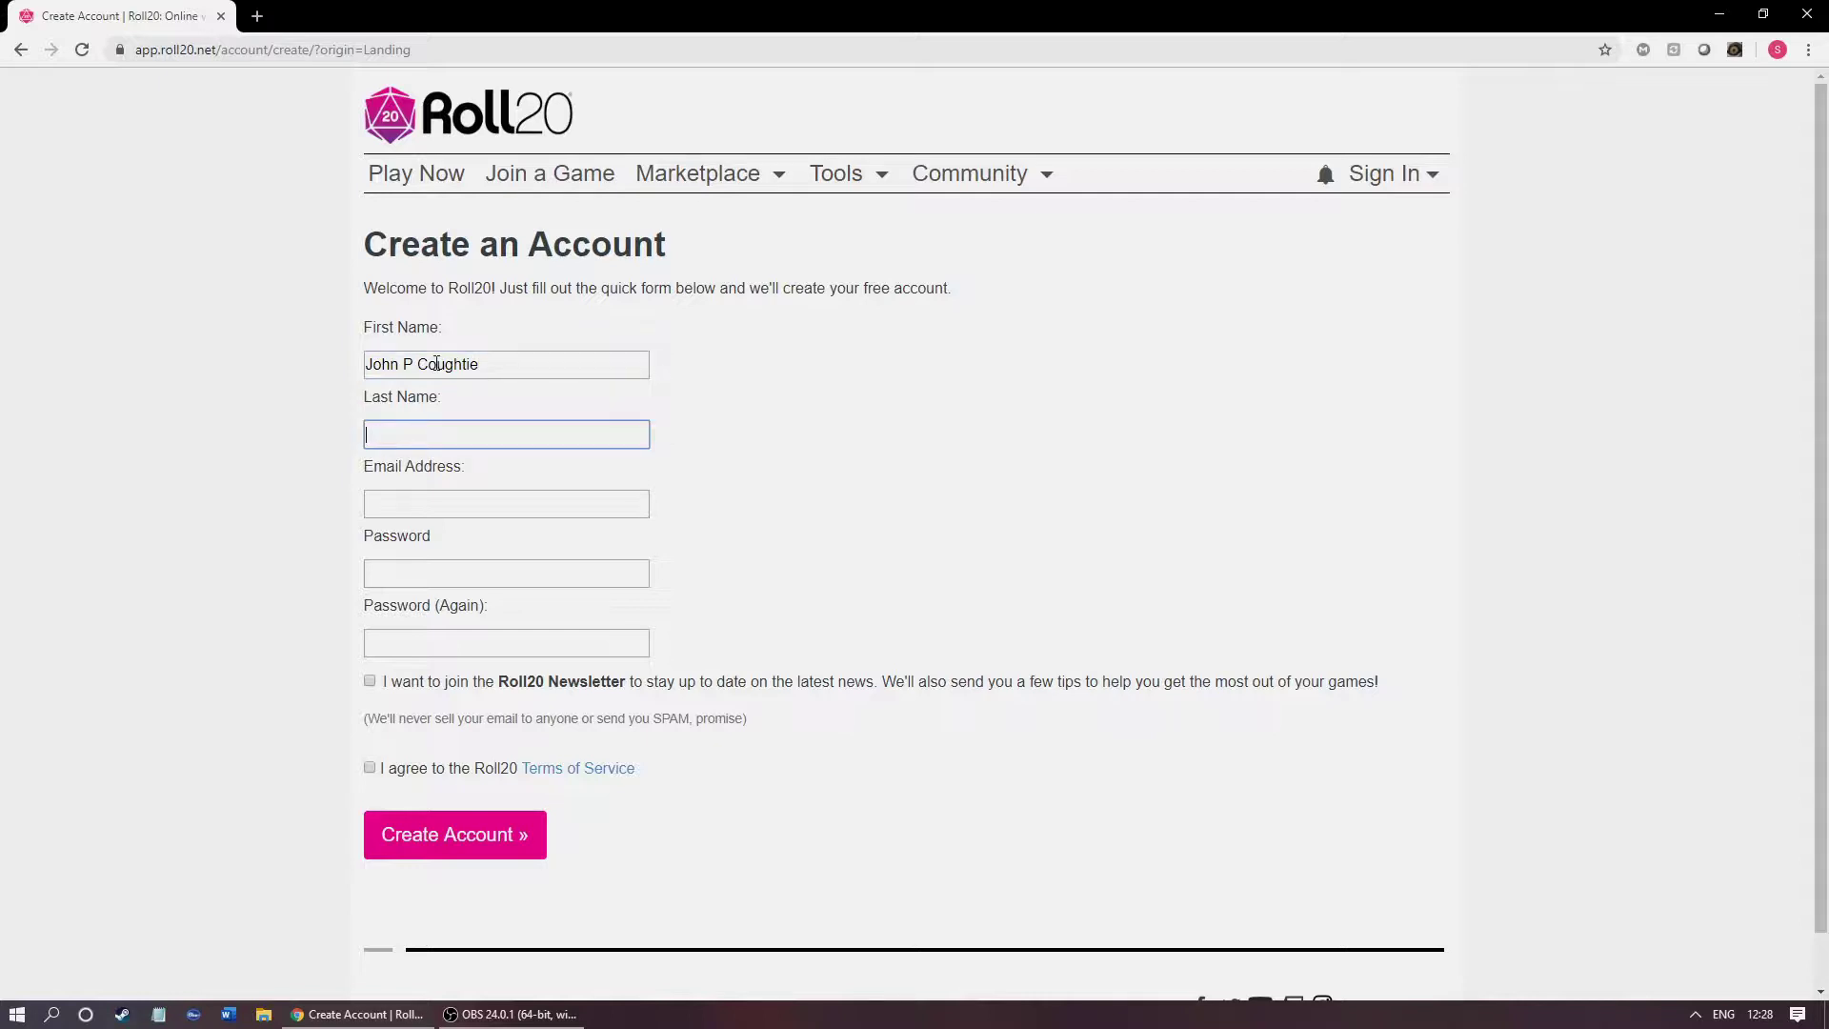
pyautogui.press('Tab')
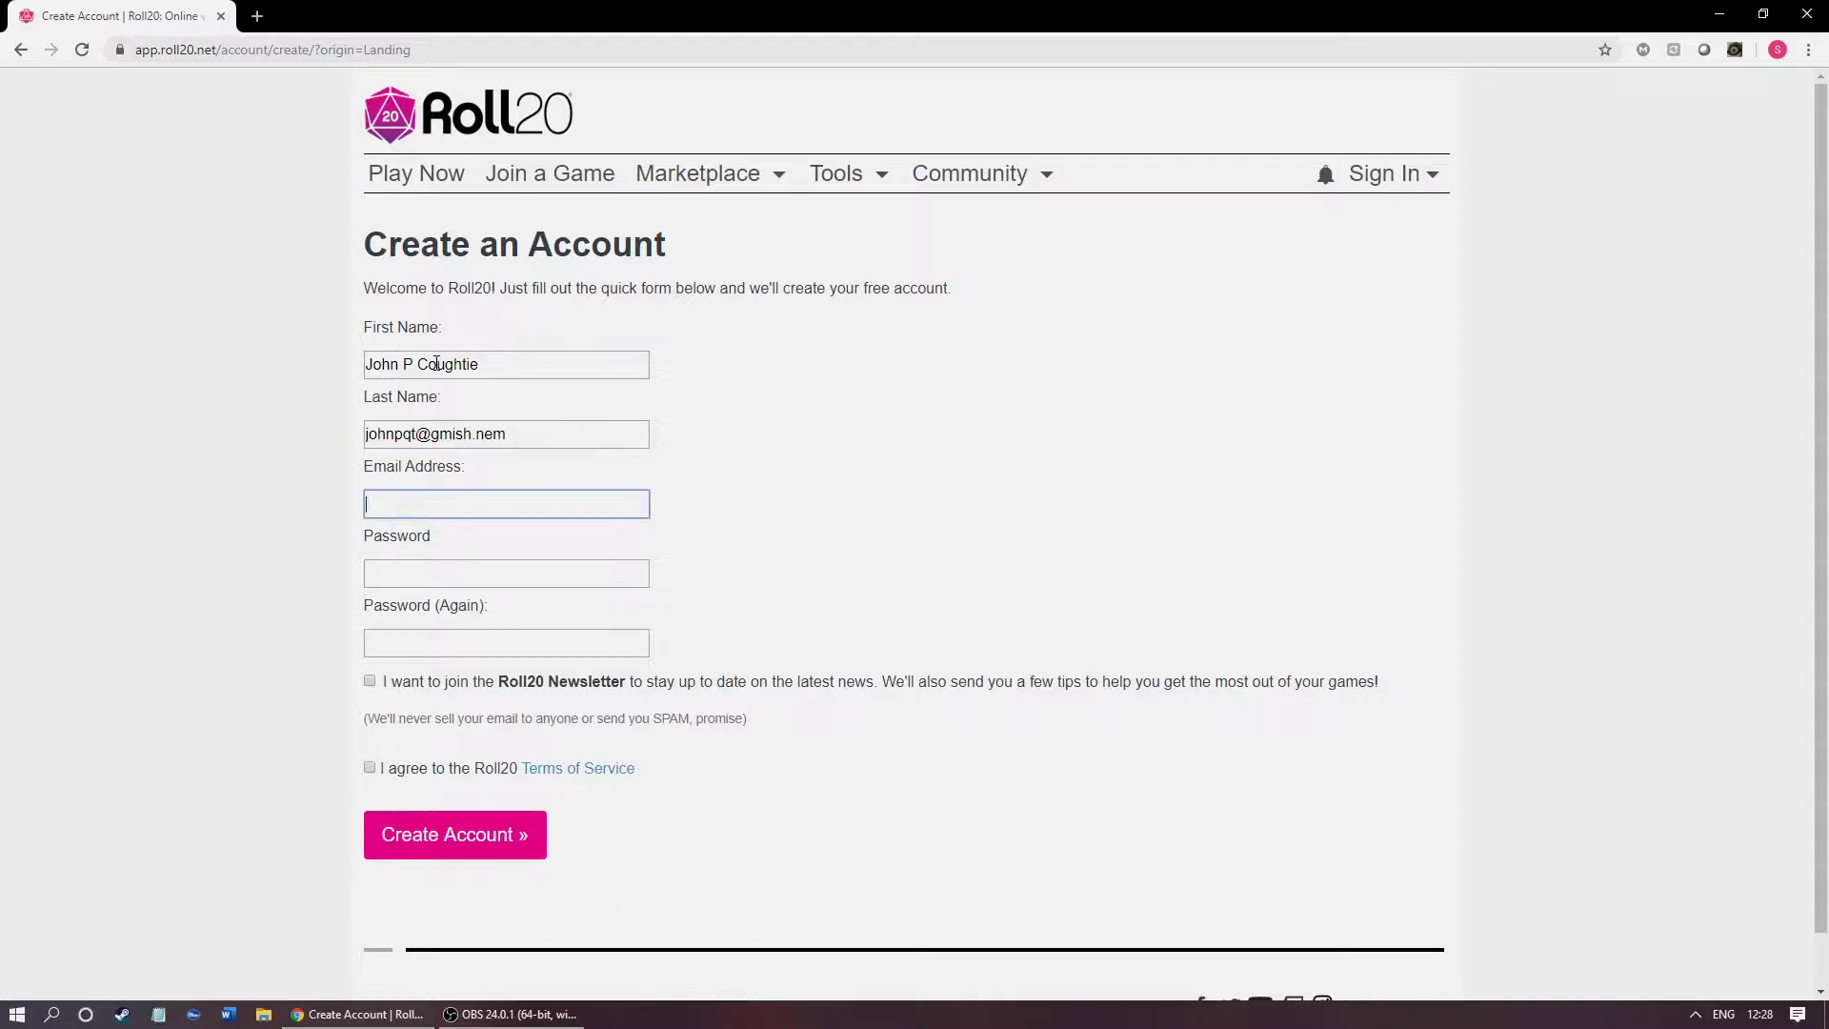
# Step: Move the e-mail into the E-mail field and the surname into Last Name
pyautogui.click(403, 434)
pyautogui.click(446, 477)
pyautogui.moveTo(515, 437); pyautogui.dragTo(143, 468)
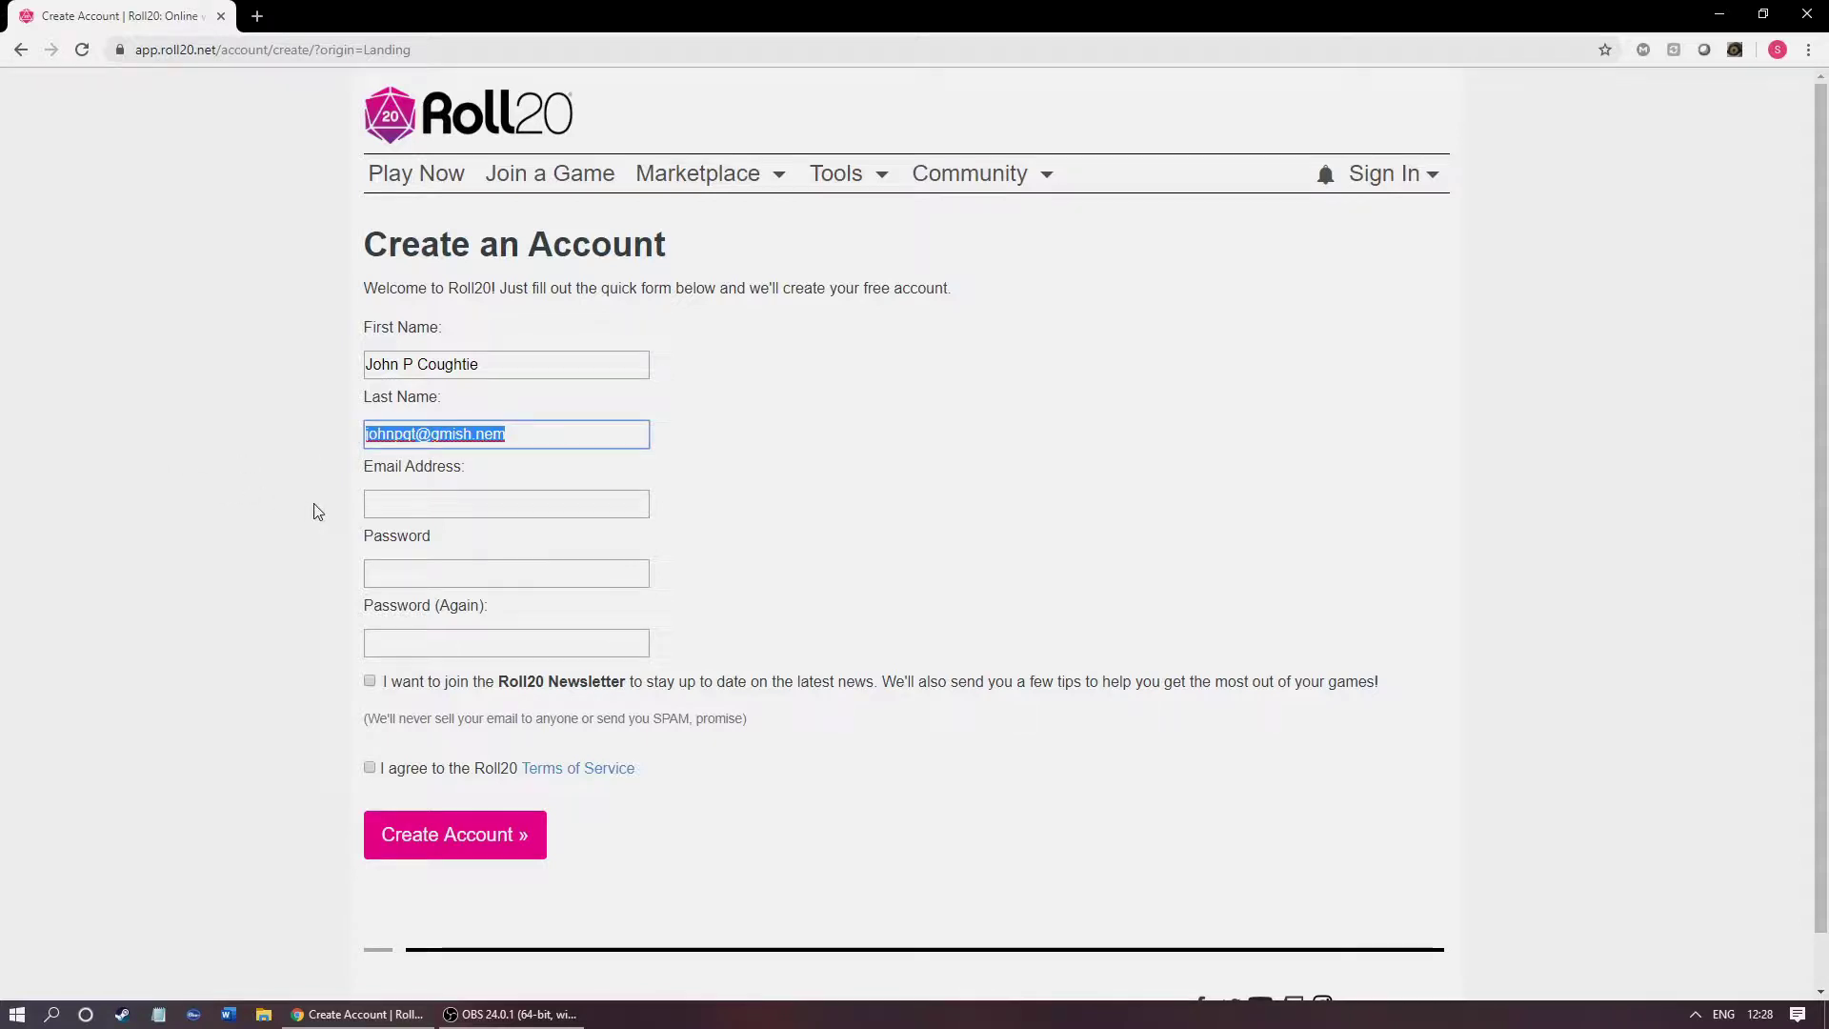
pyautogui.hotkey('ctrl', 'x')
pyautogui.click(372, 502)
pyautogui.hotkey('ctrl', 'v')
pyautogui.moveTo(543, 364); pyautogui.dragTo(412, 364)
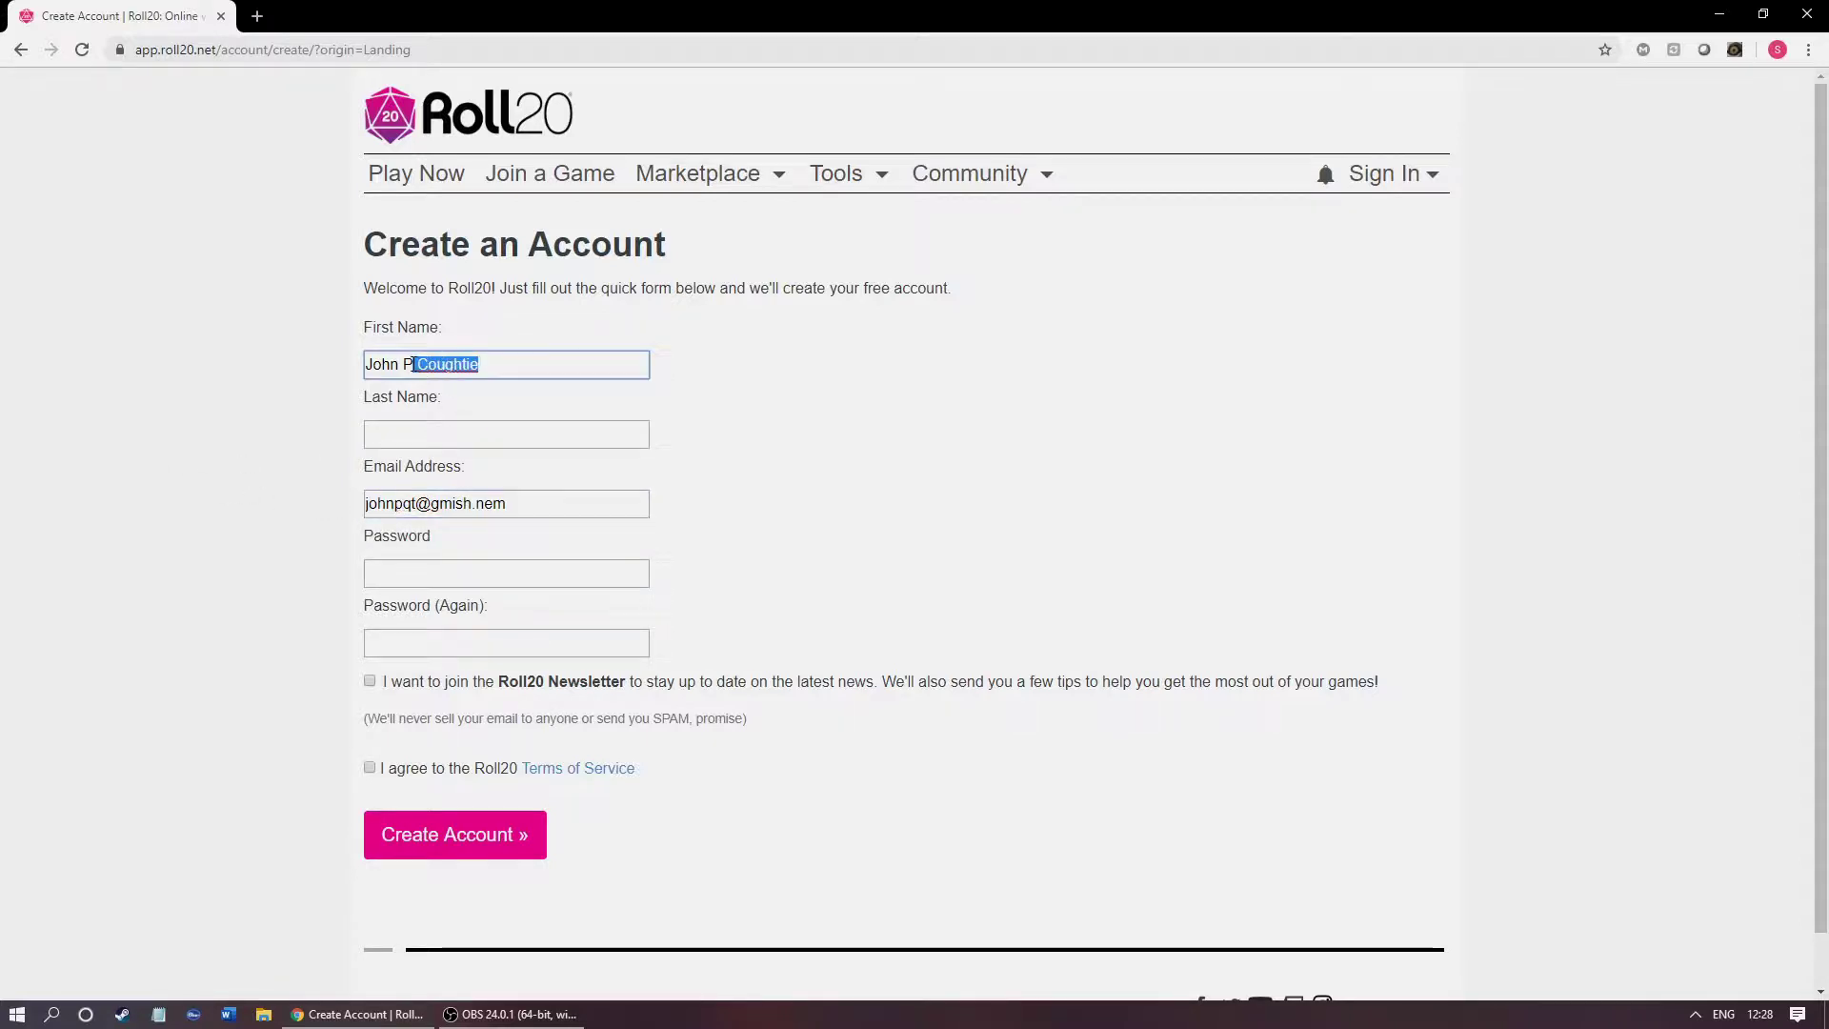
pyautogui.hotkey('ctrl', 'x')
pyautogui.click(428, 435)
pyautogui.hotkey('ctrl', 'v')
pyautogui.click(375, 437)
pyautogui.press('Delete')
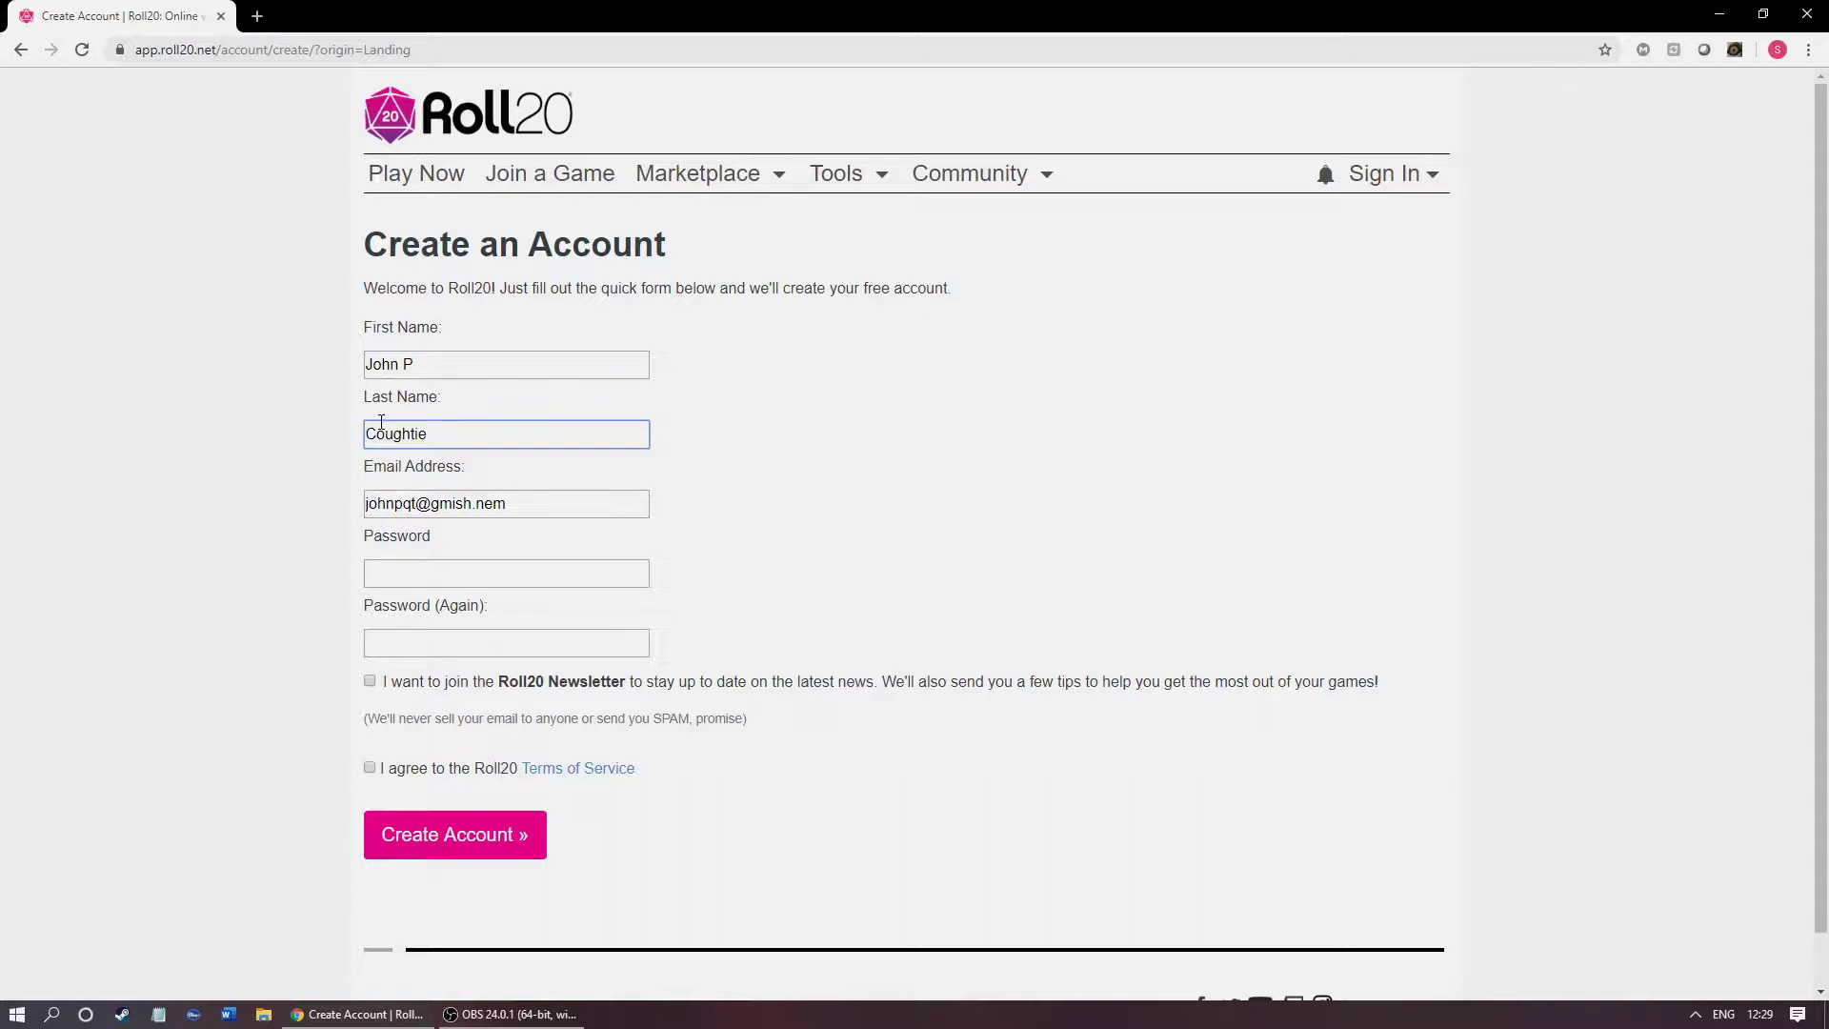
# Step: Trim the First Name field down to just the first name
pyautogui.click(425, 374)
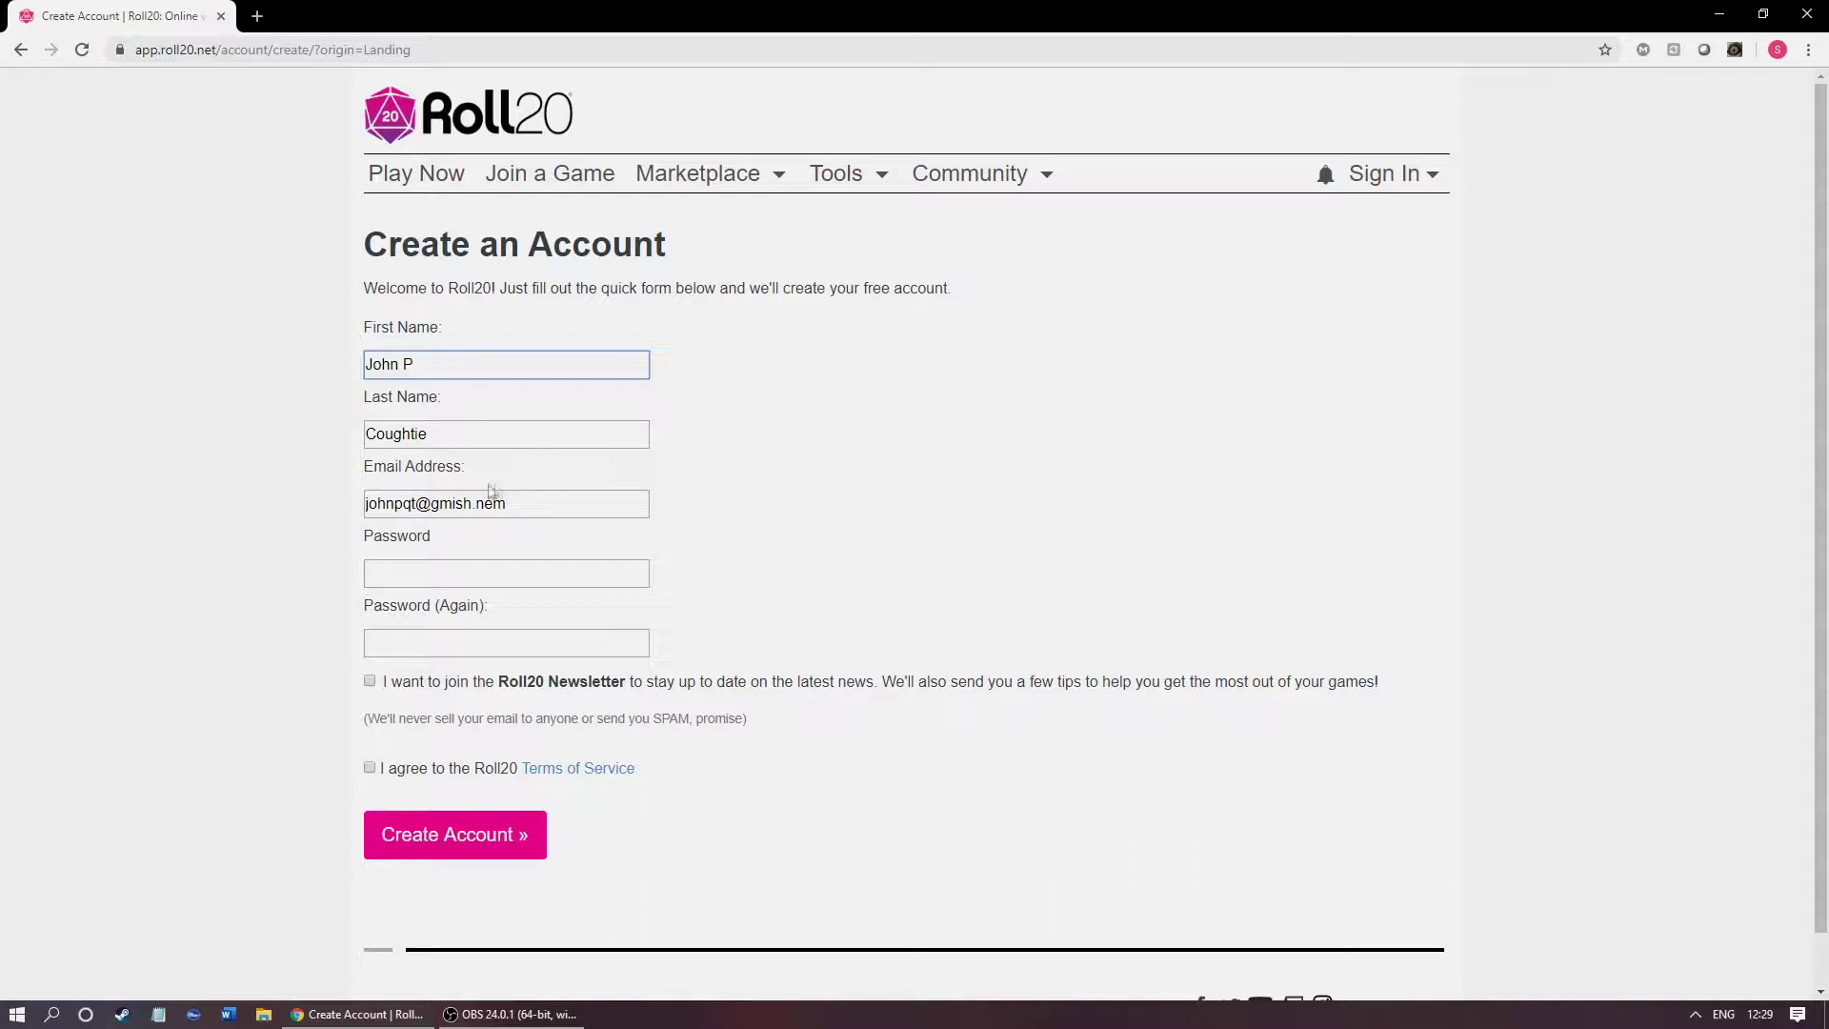
pyautogui.hotkey('shift', 'Left')
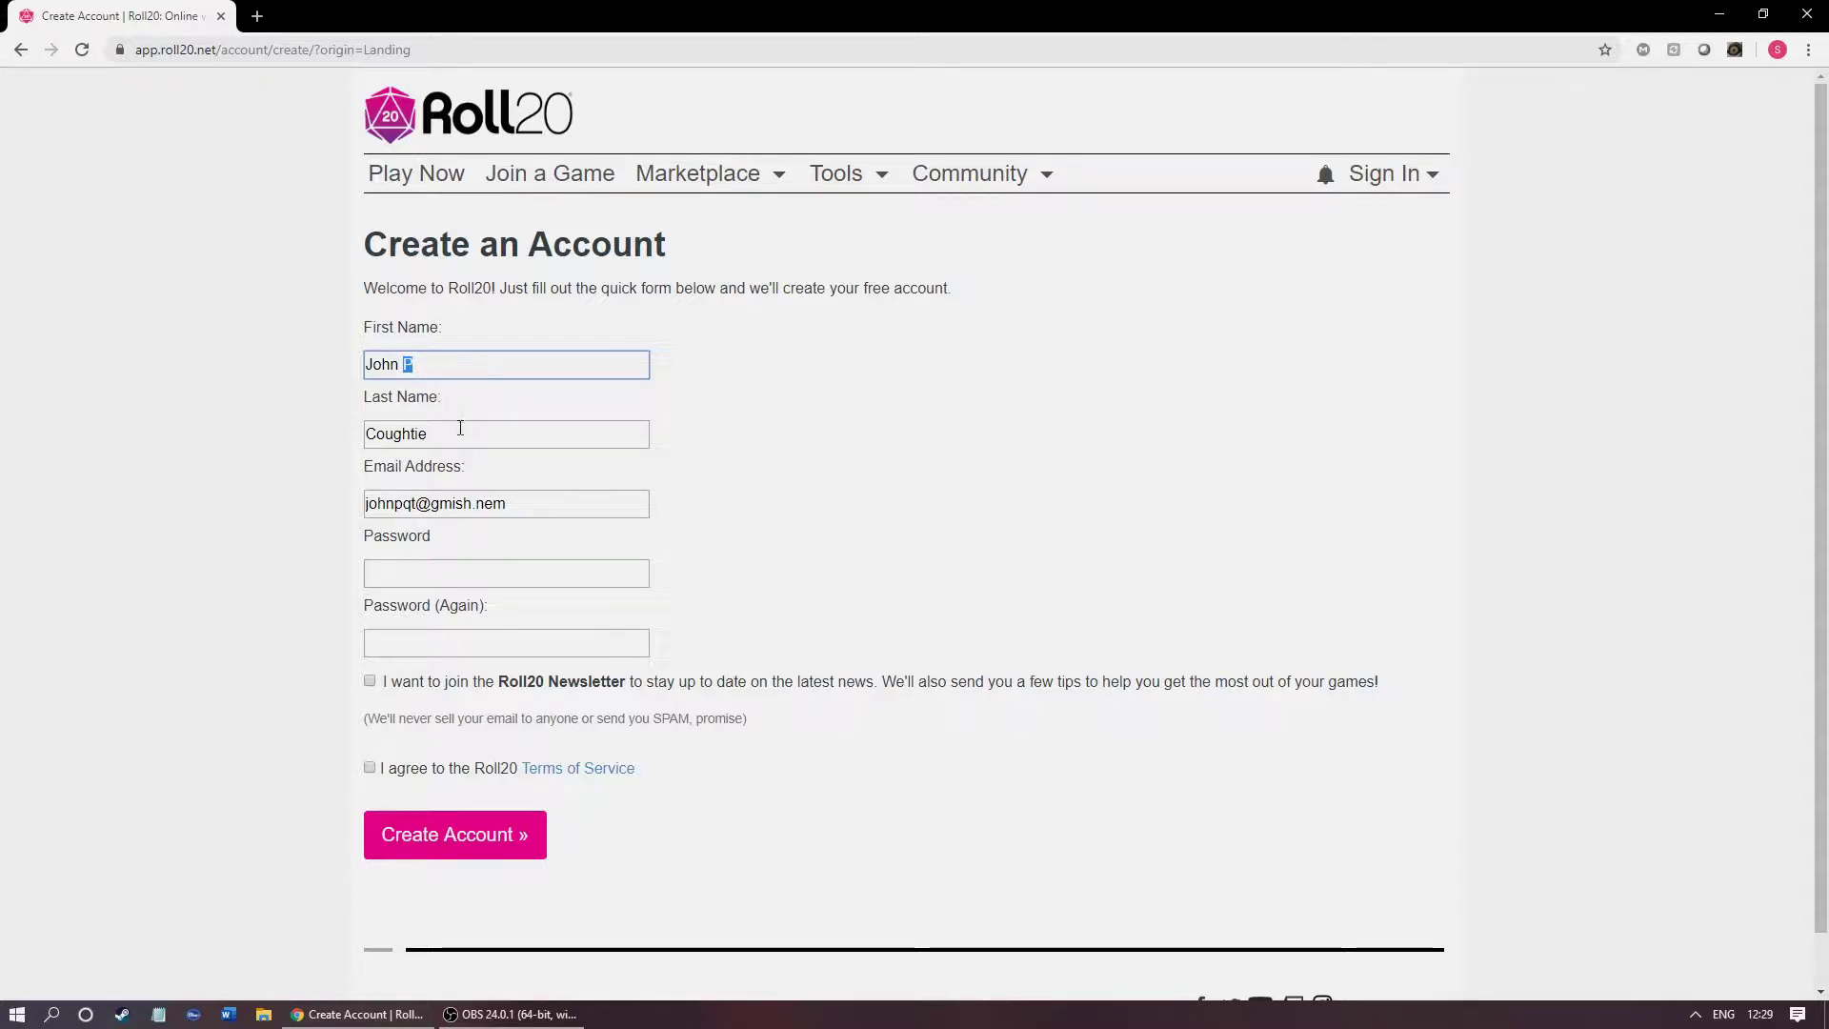
pyautogui.write('P')
pyautogui.hotkey('shift', 'Left')
pyautogui.write('PP')
pyautogui.hotkey('shift', 'Left')
pyautogui.hotkey('shift', 'Left')
pyautogui.hotkey('shift', 'Left')
pyautogui.press('BackSpace')
# Step: Enter the account password in both password fields
pyautogui.click(446, 574)
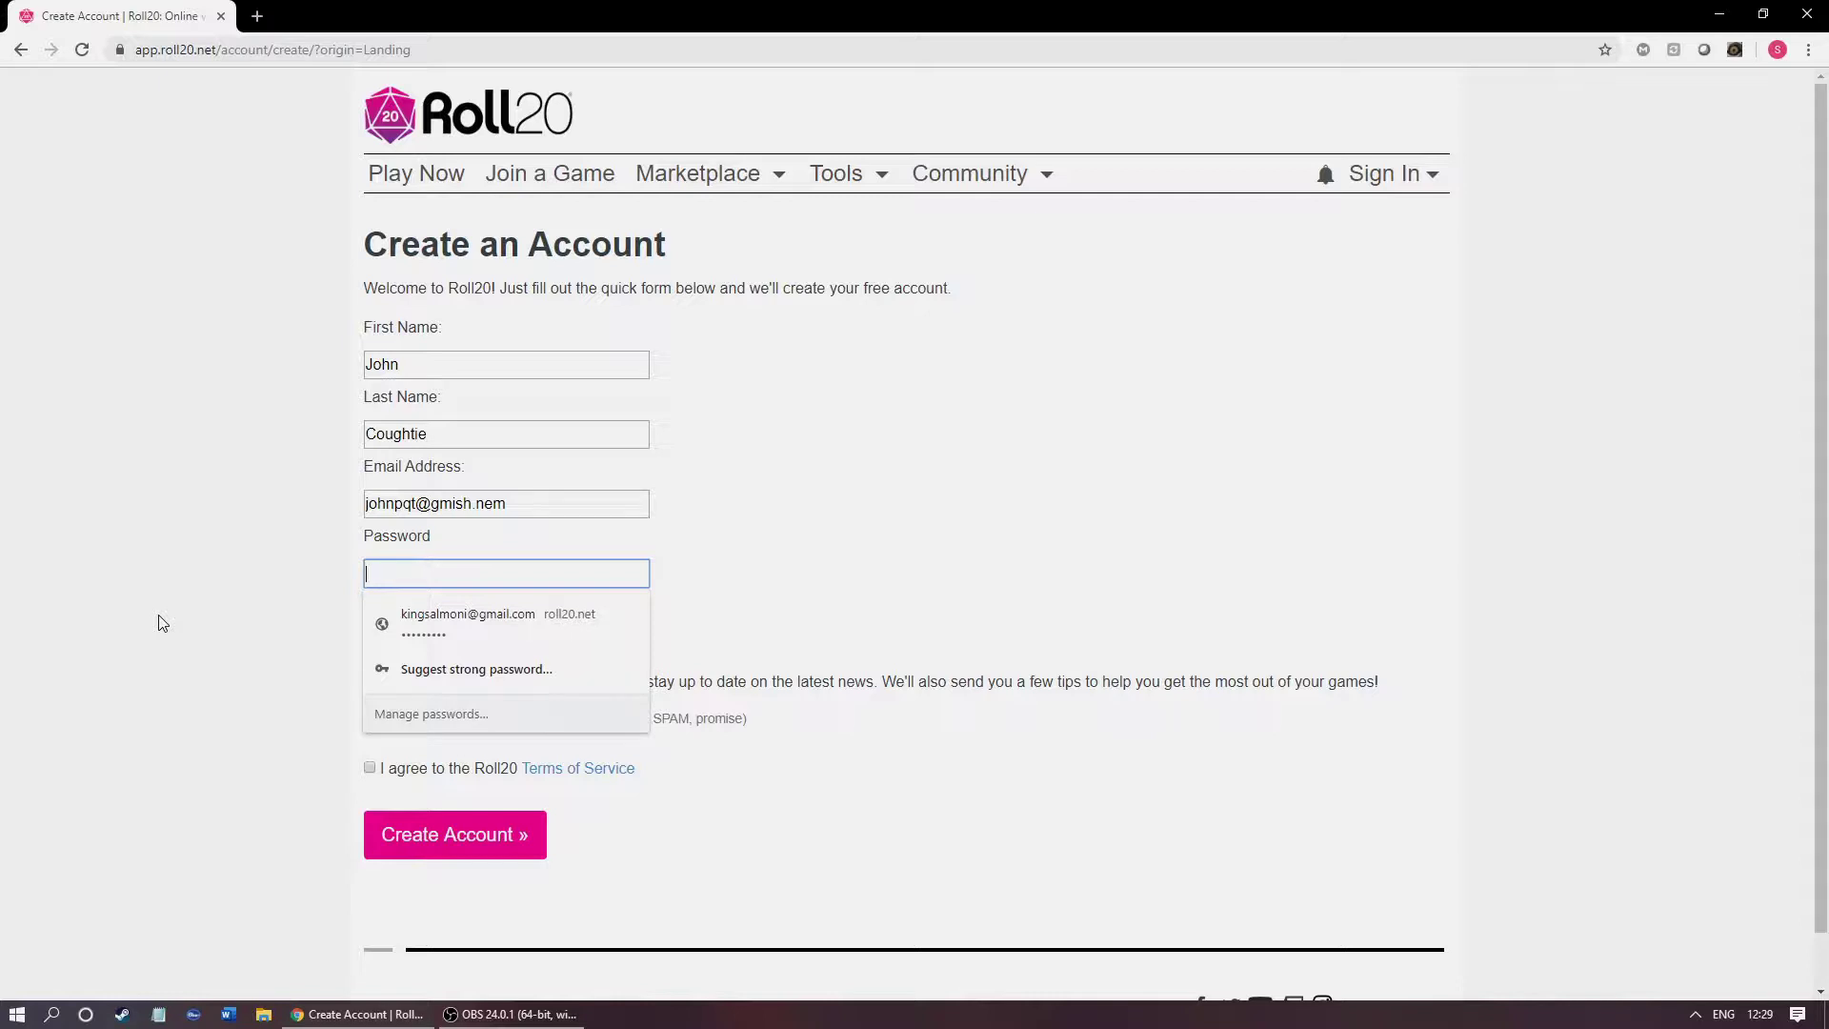
pyautogui.write('••')
pyautogui.click(171, 624)
pyautogui.click(385, 655)
pyautogui.click(365, 646)
pyautogui.write('•••••••')
# Step: Tick the Roll20 Newsletter and Terms of Service checkboxes
pyautogui.click(360, 654)
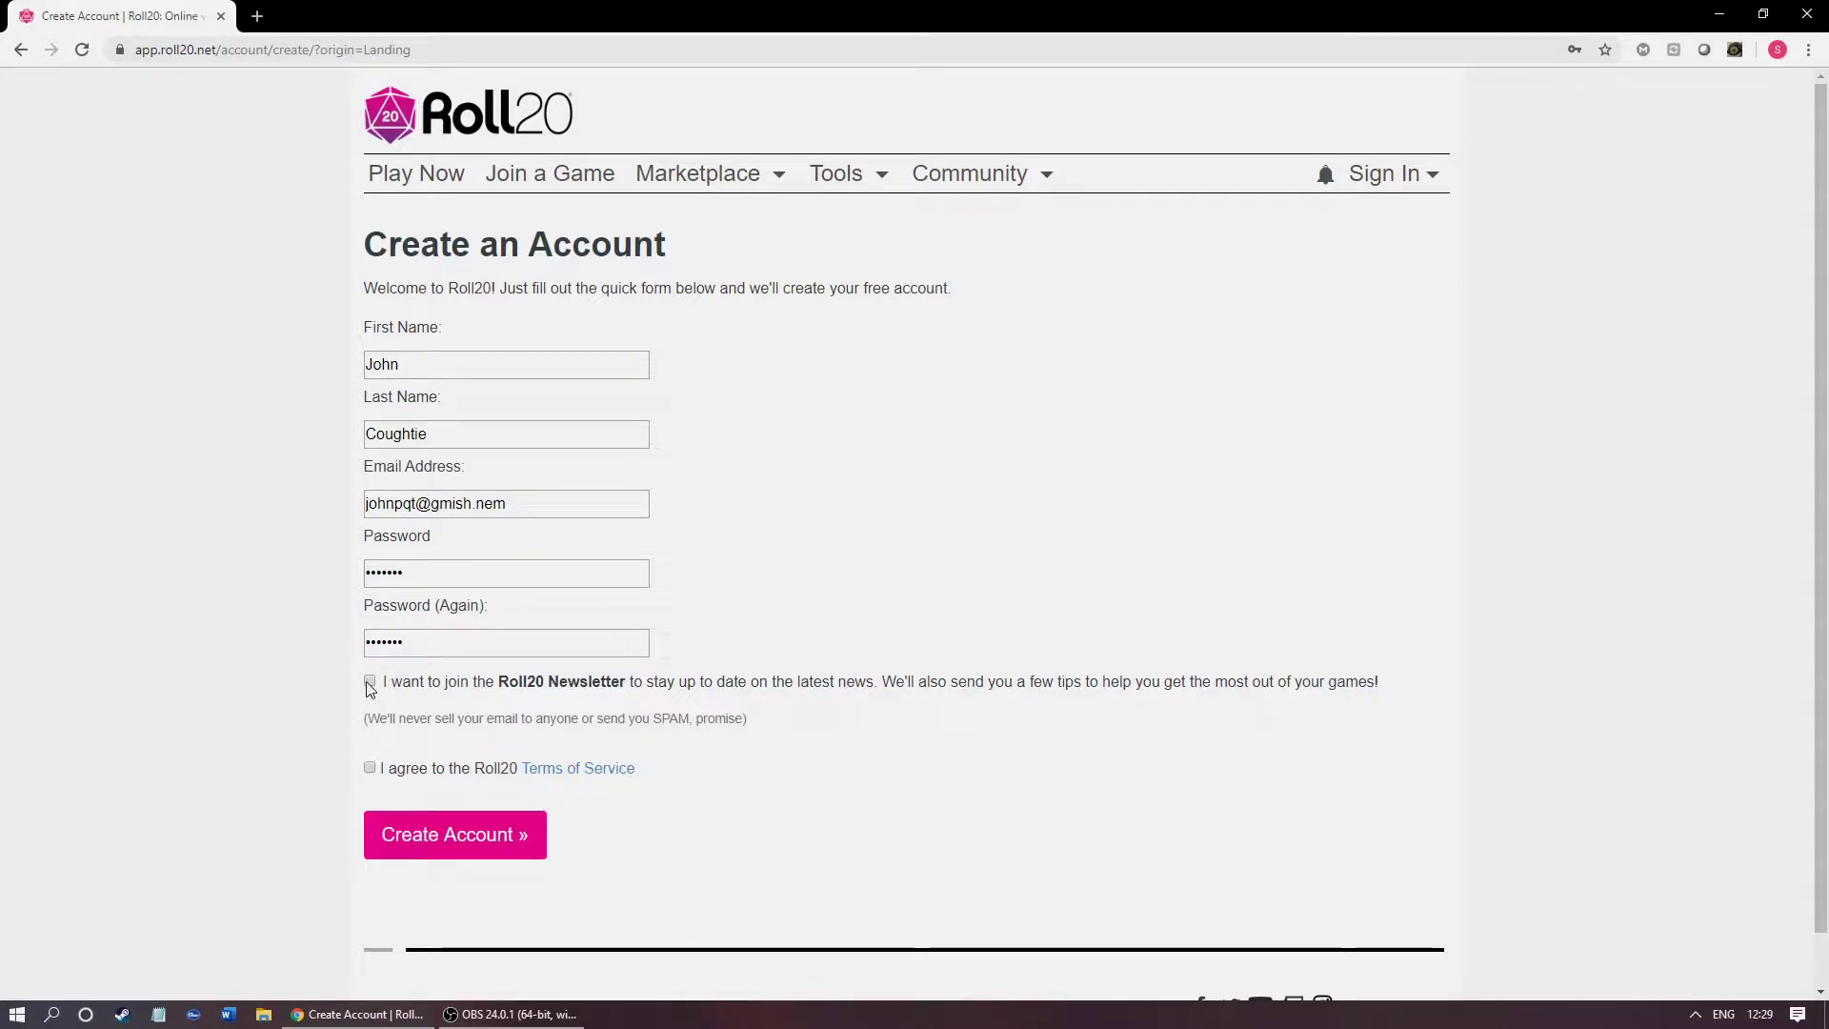
pyautogui.click(371, 769)
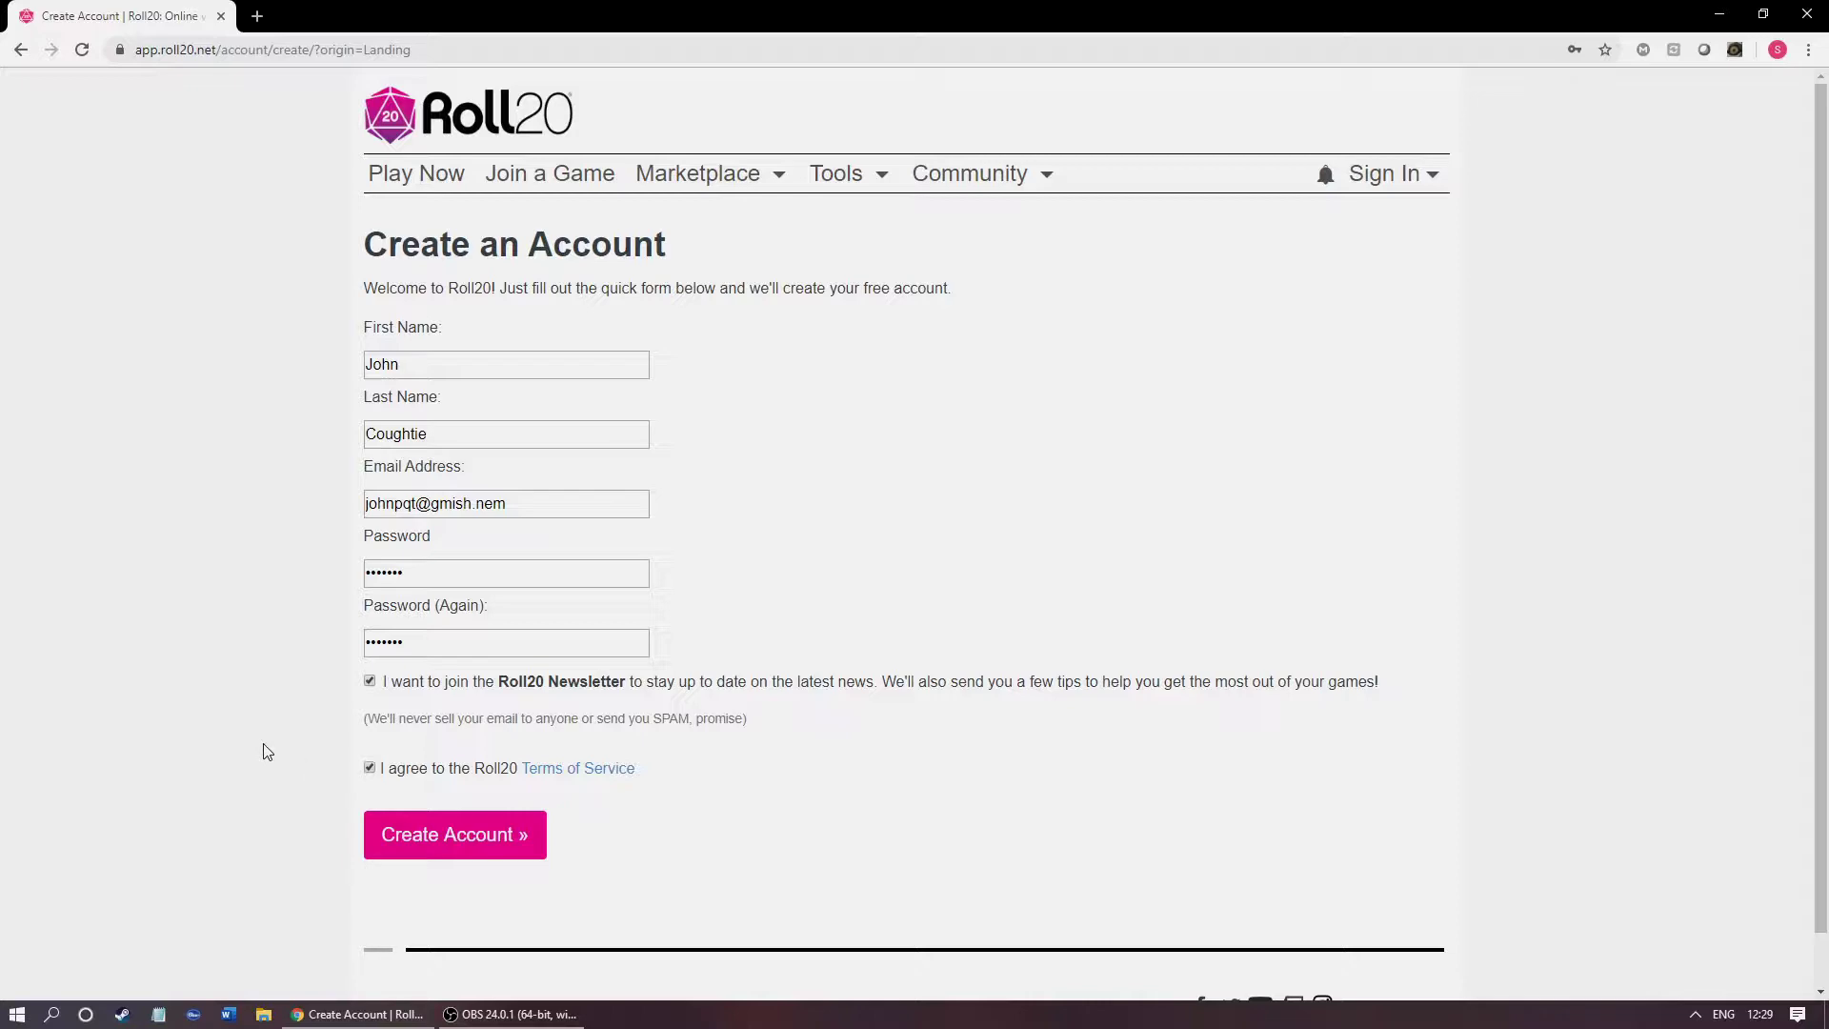
pyautogui.scroll(-1, 307, 785)
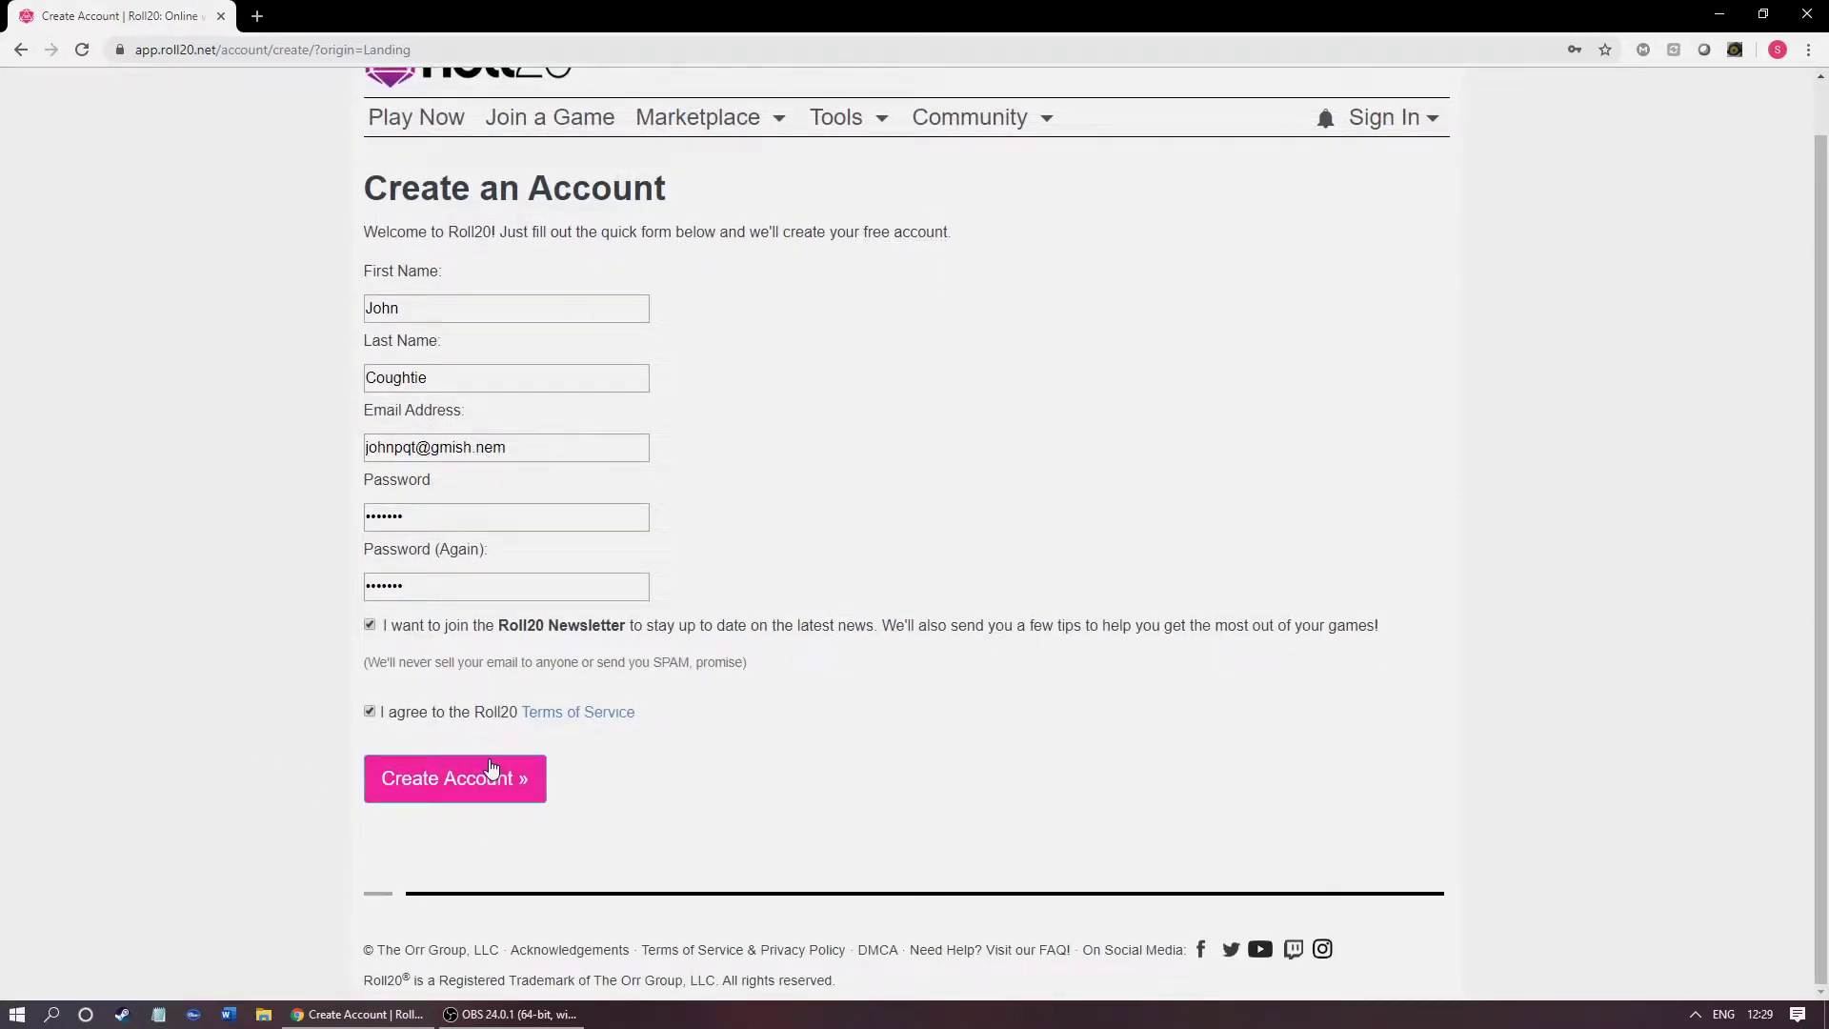
# Step: Sign in to Roll20 using Chrome's saved login
pyautogui.scroll(1, 886, 524)
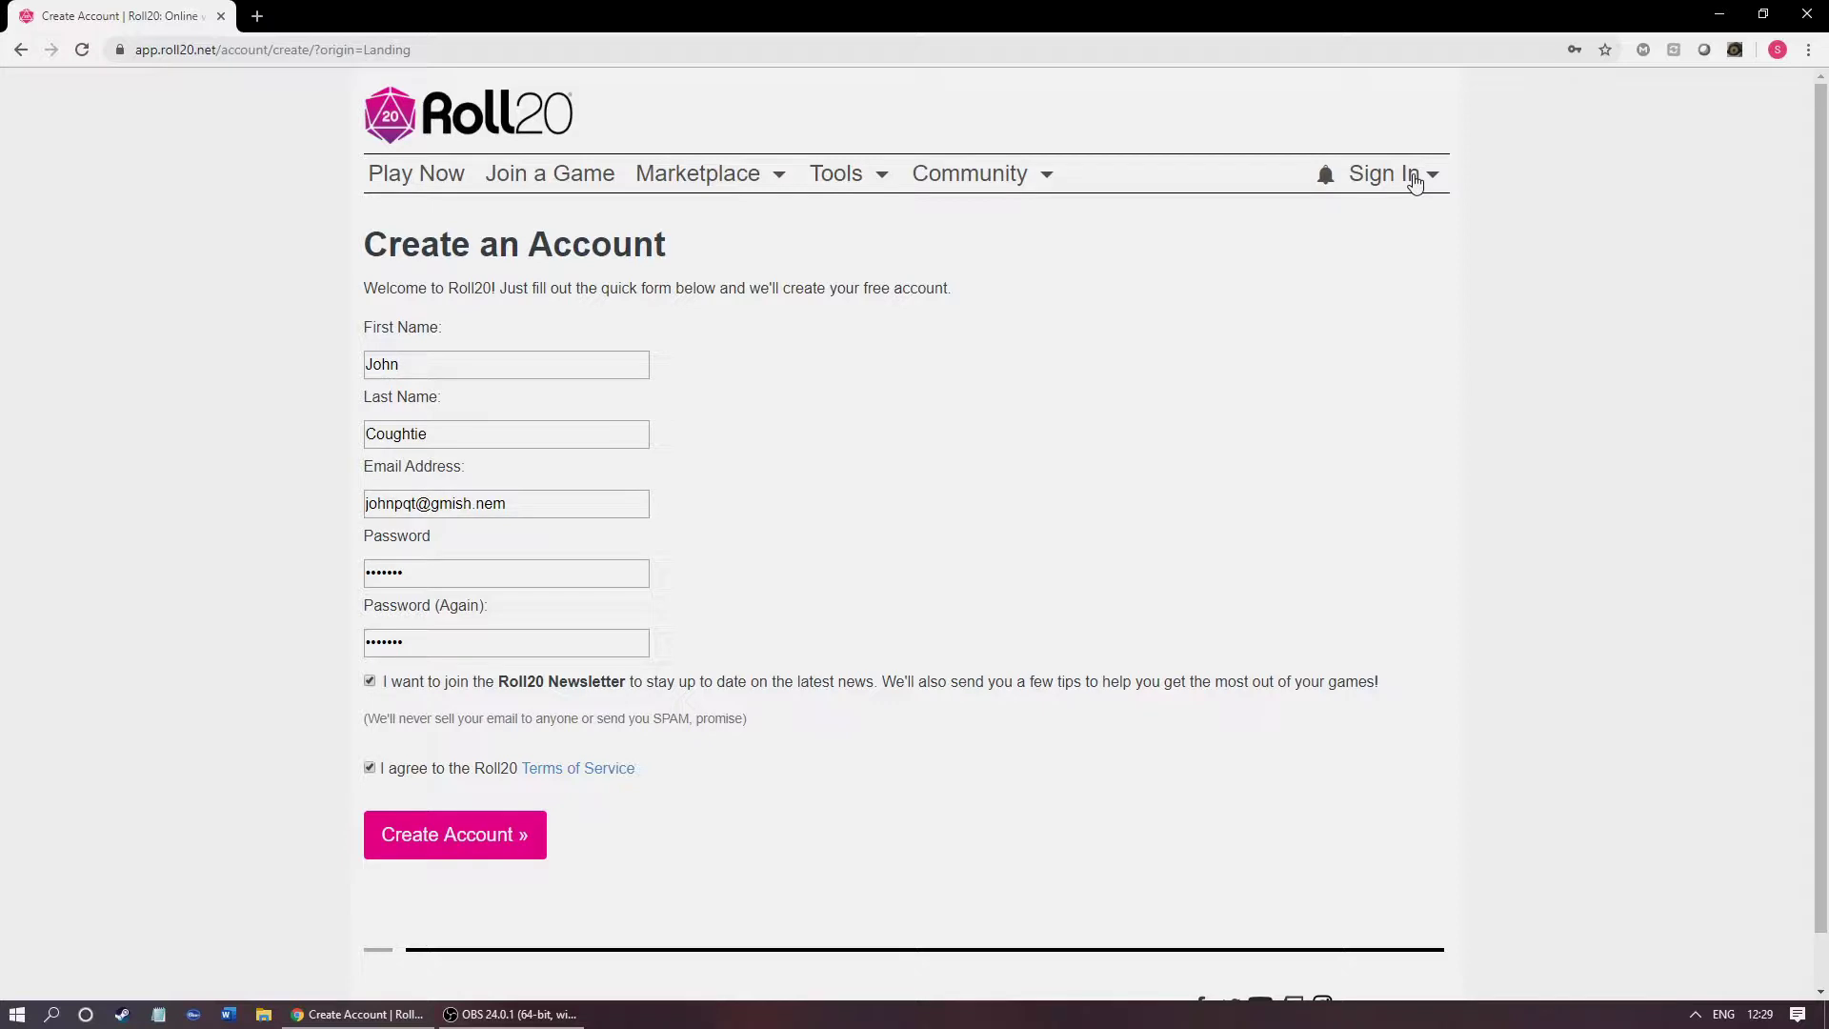
pyautogui.click(1414, 177)
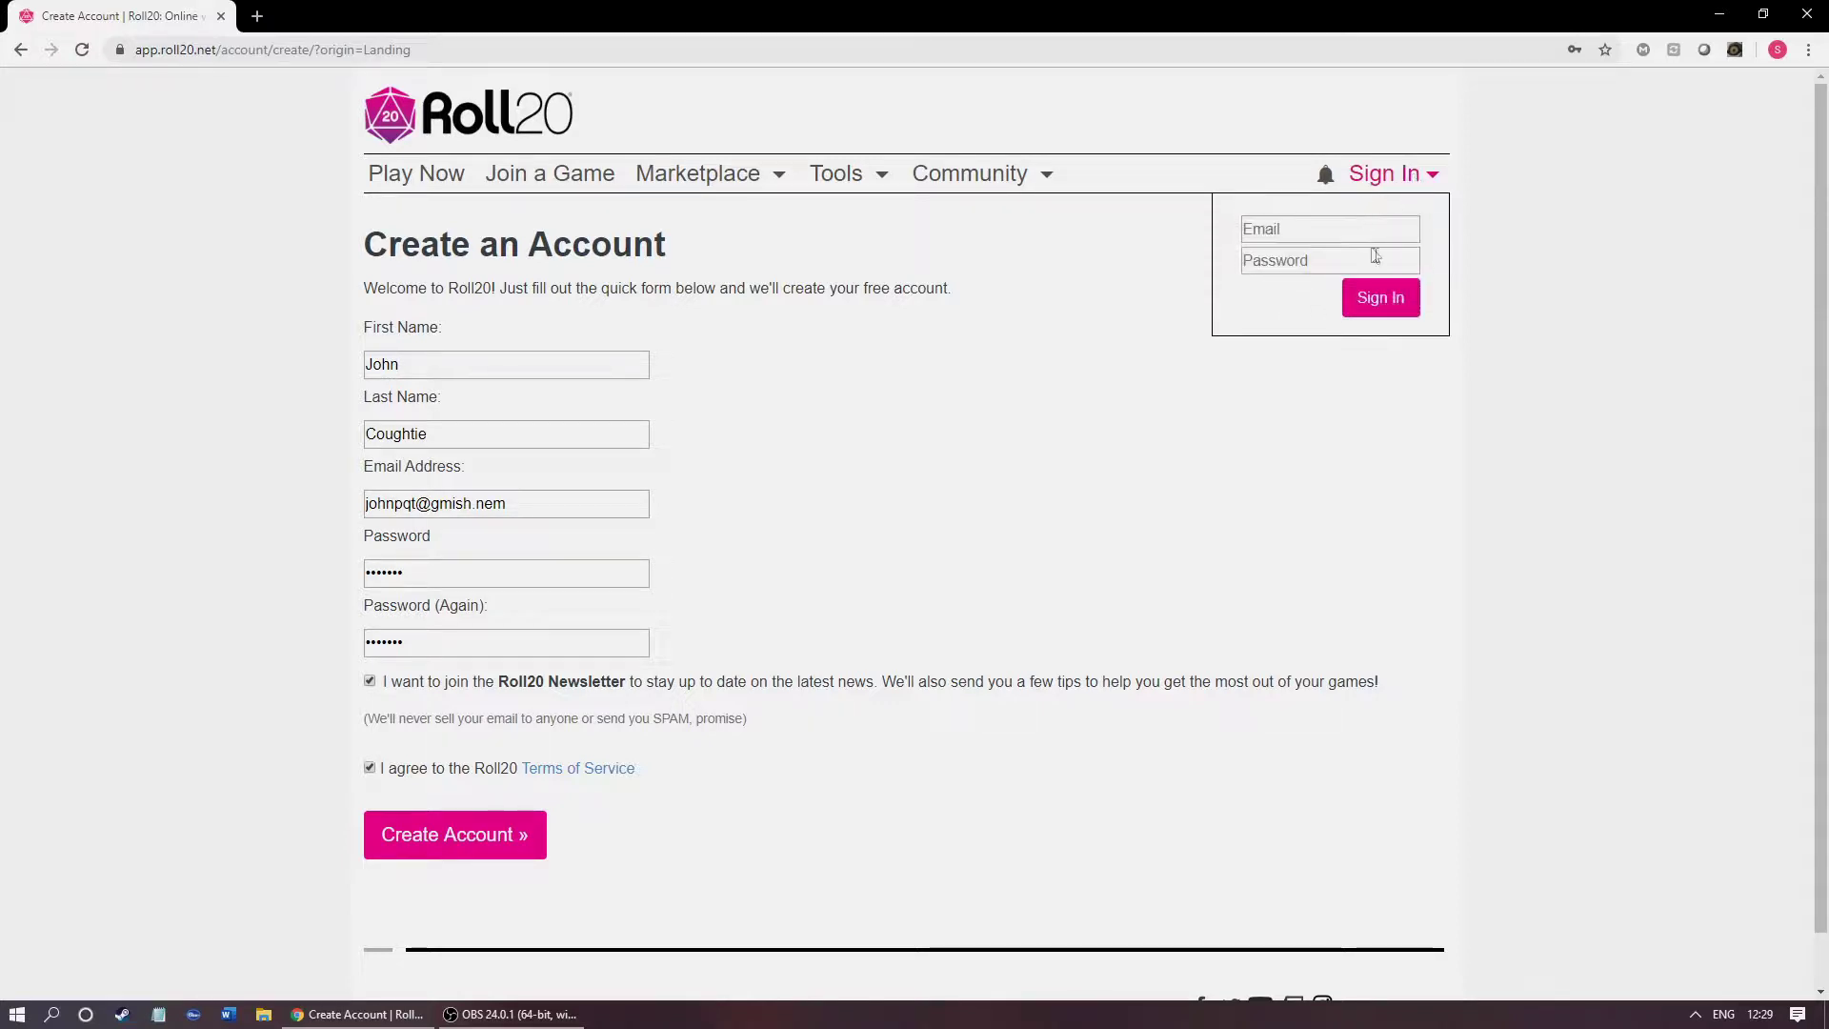
pyautogui.click(1281, 227)
pyautogui.click(1334, 274)
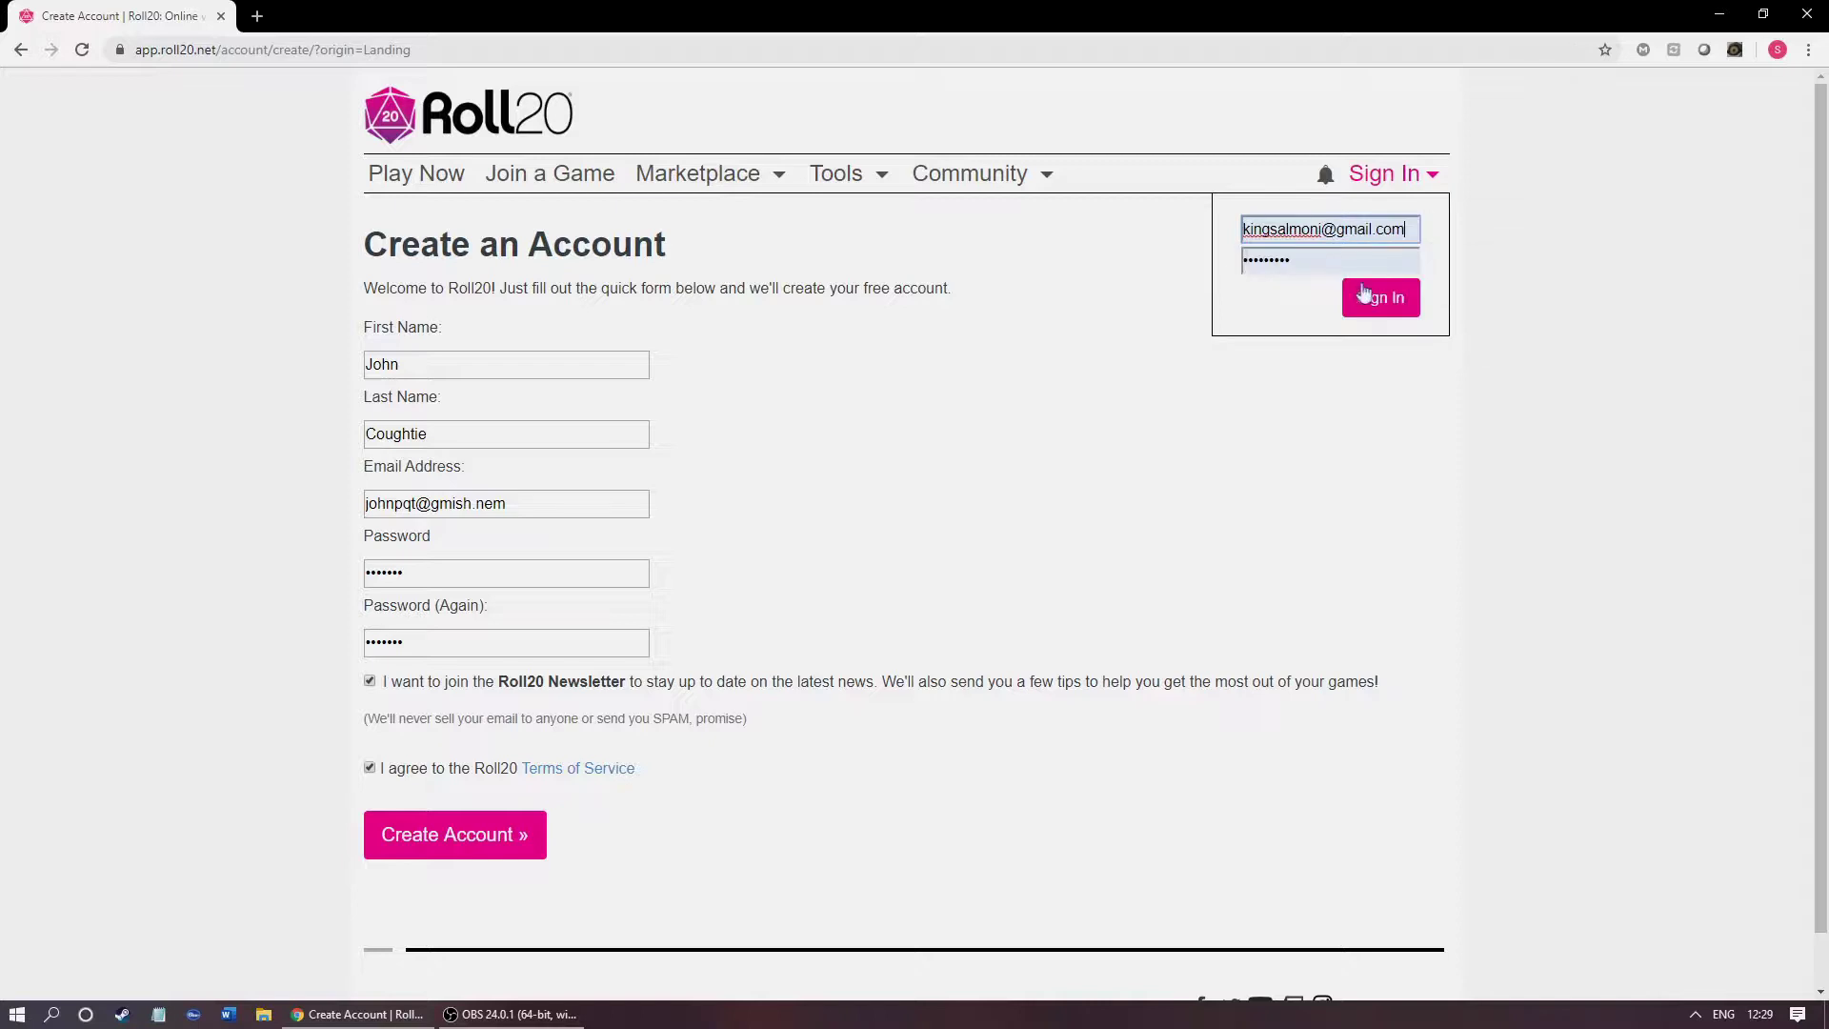
pyautogui.click(1378, 301)
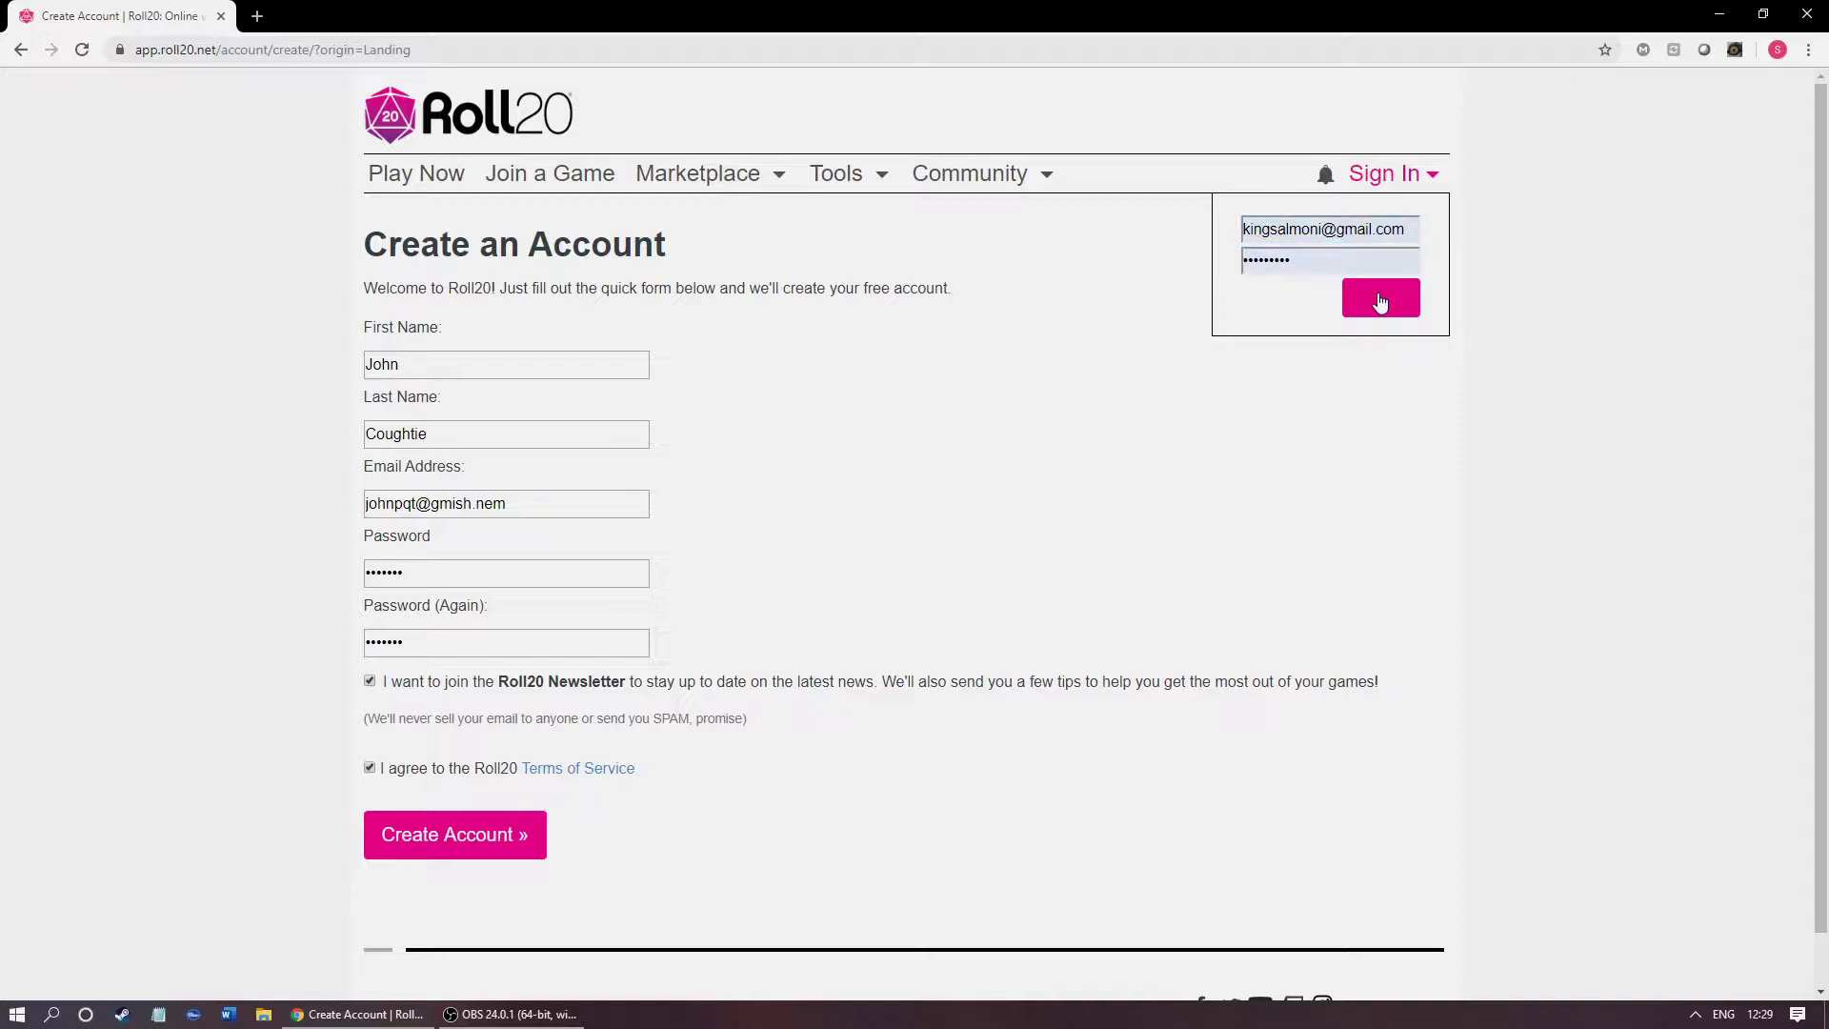
pyautogui.click(1379, 303)
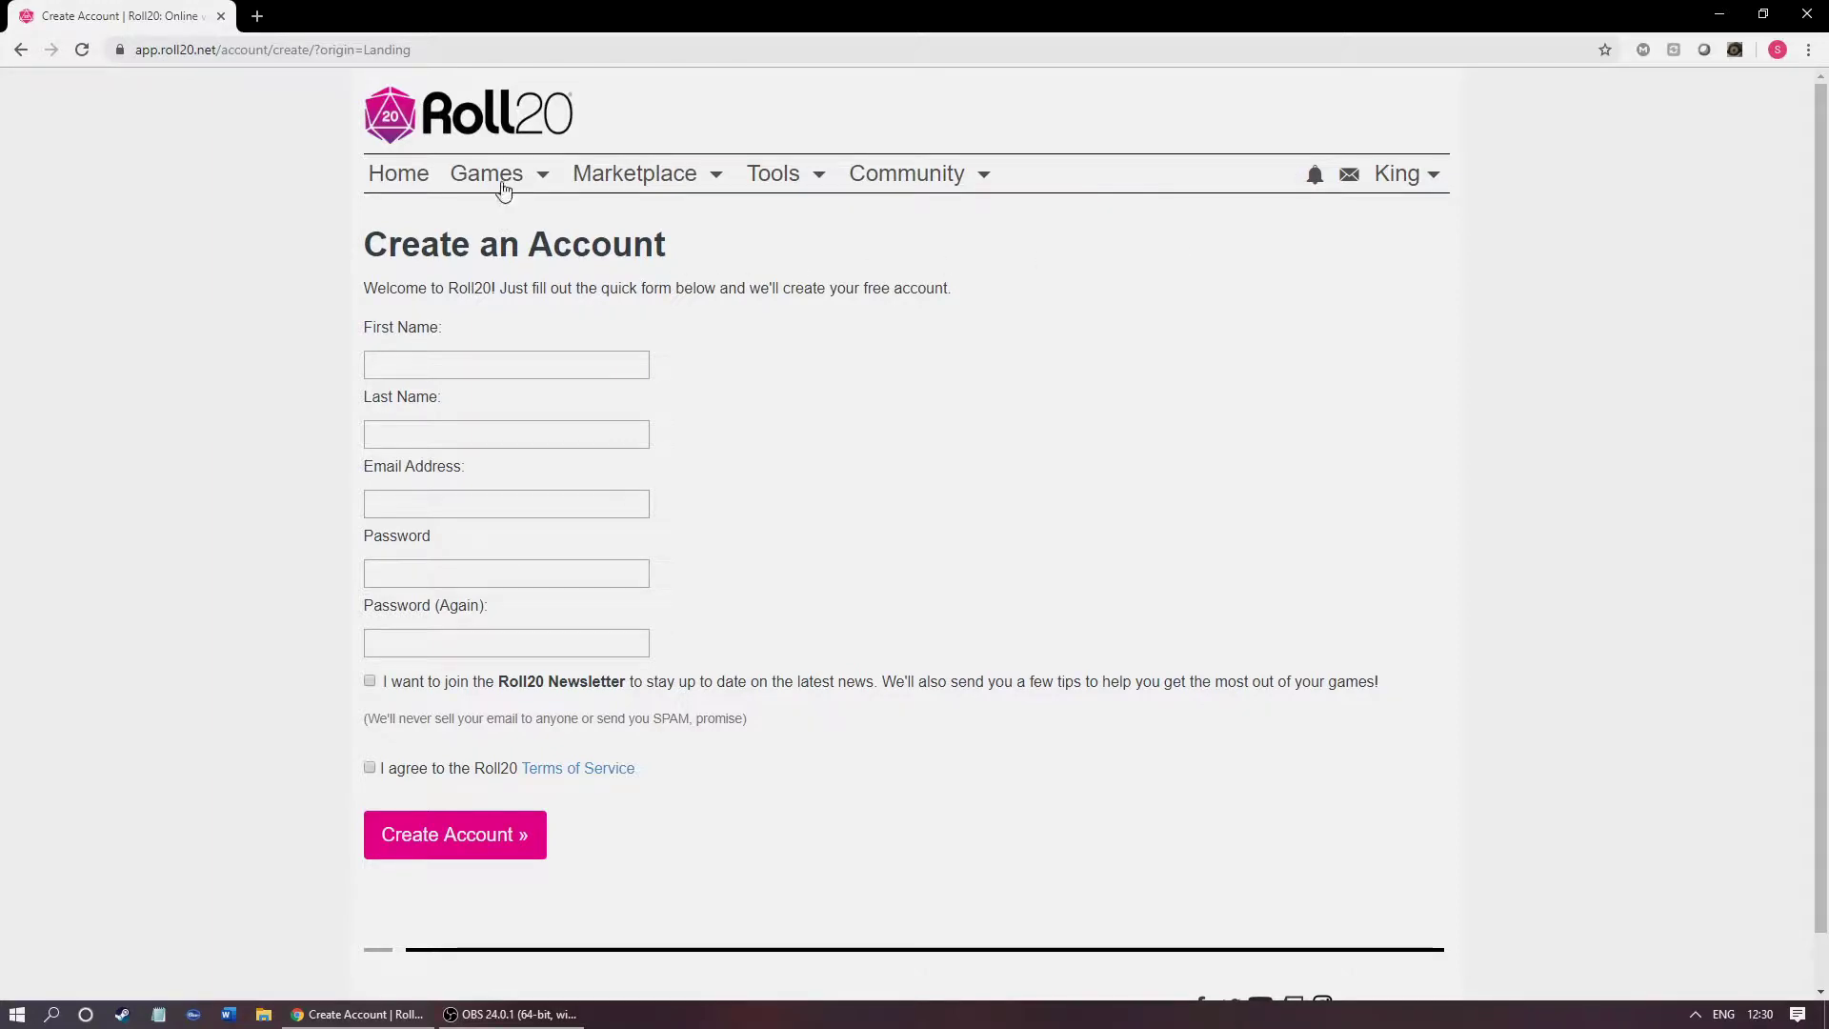
# Step: Go to the Home page and start creating a new game
pyautogui.click(397, 173)
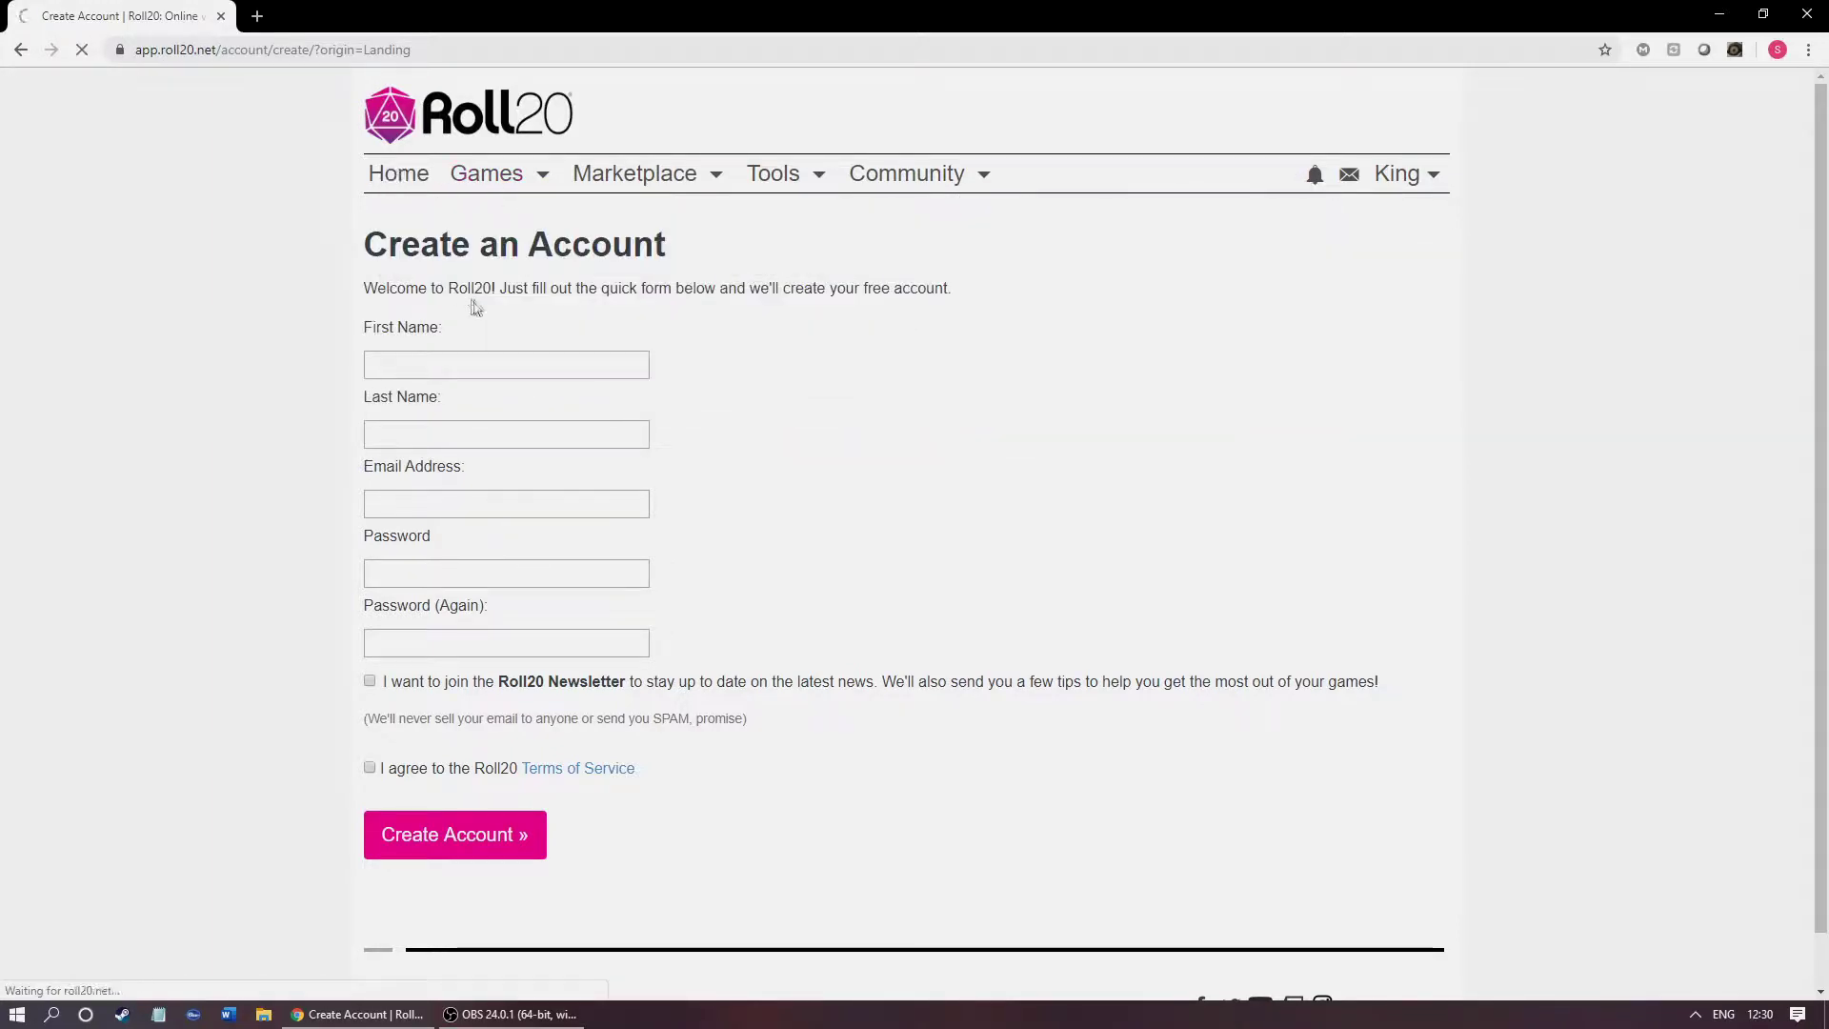
pyautogui.moveTo(669, 238)
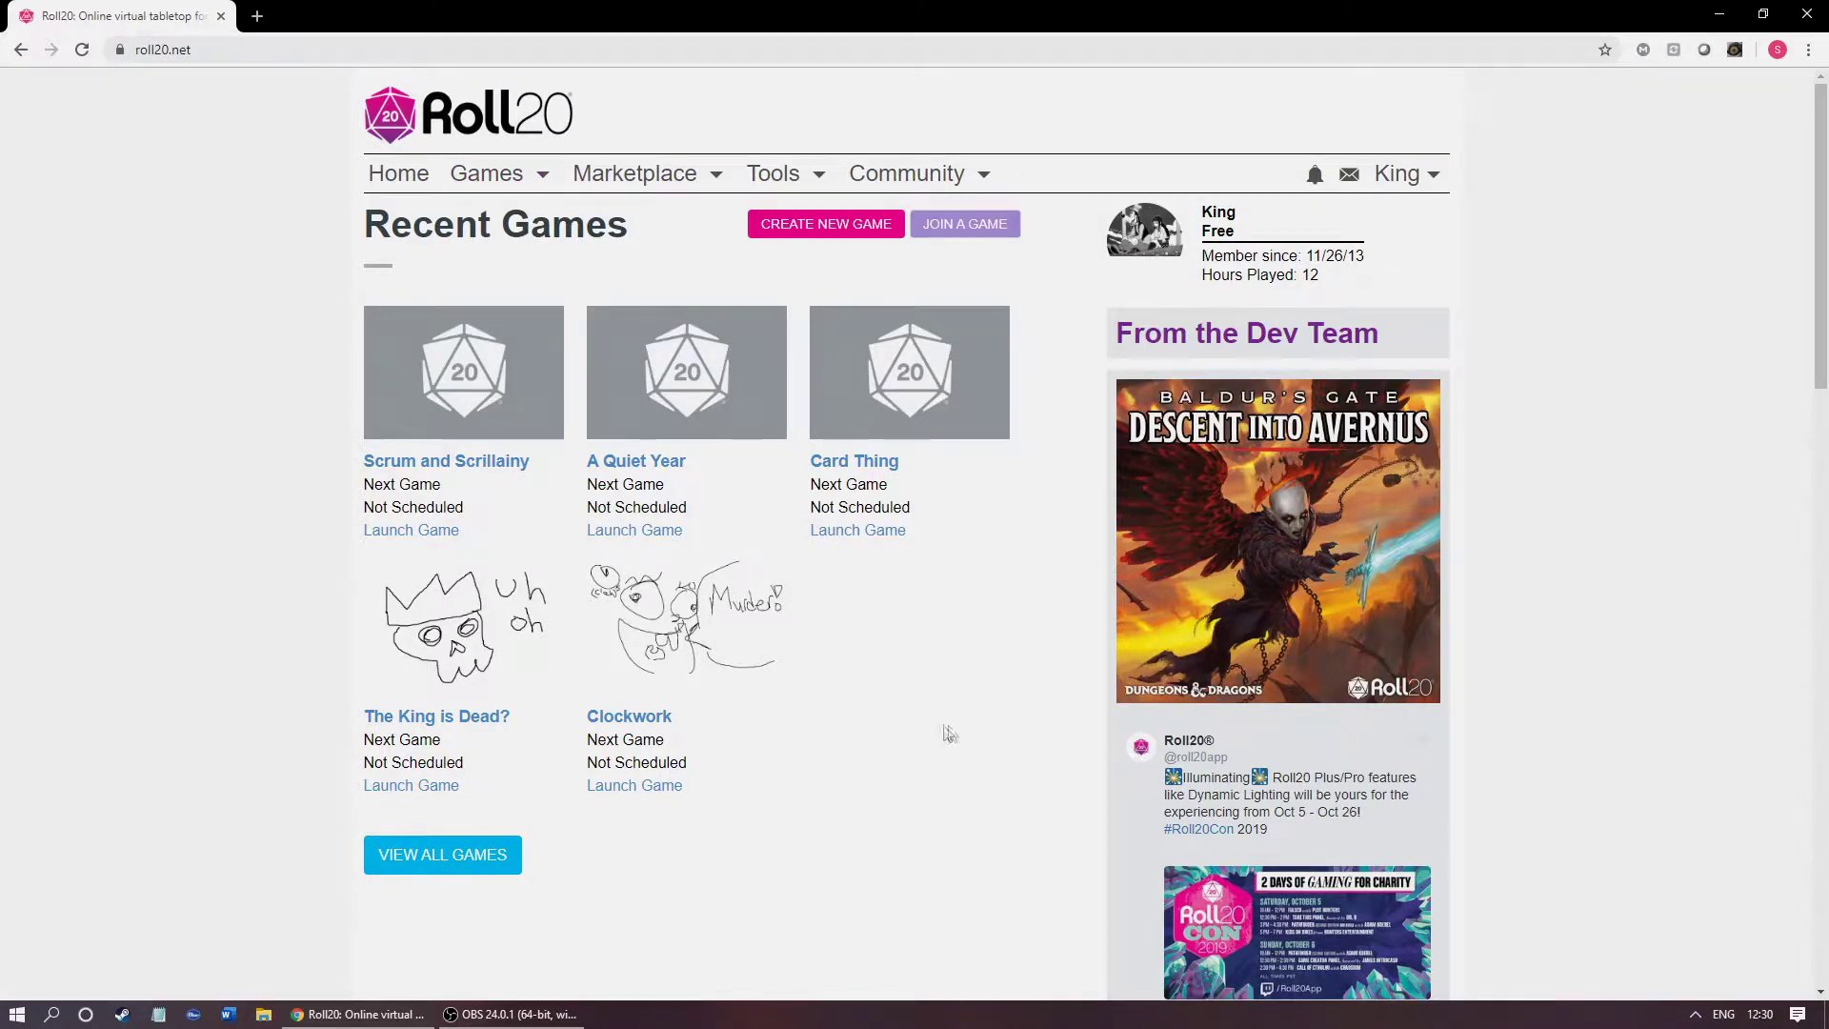
pyautogui.click(797, 233)
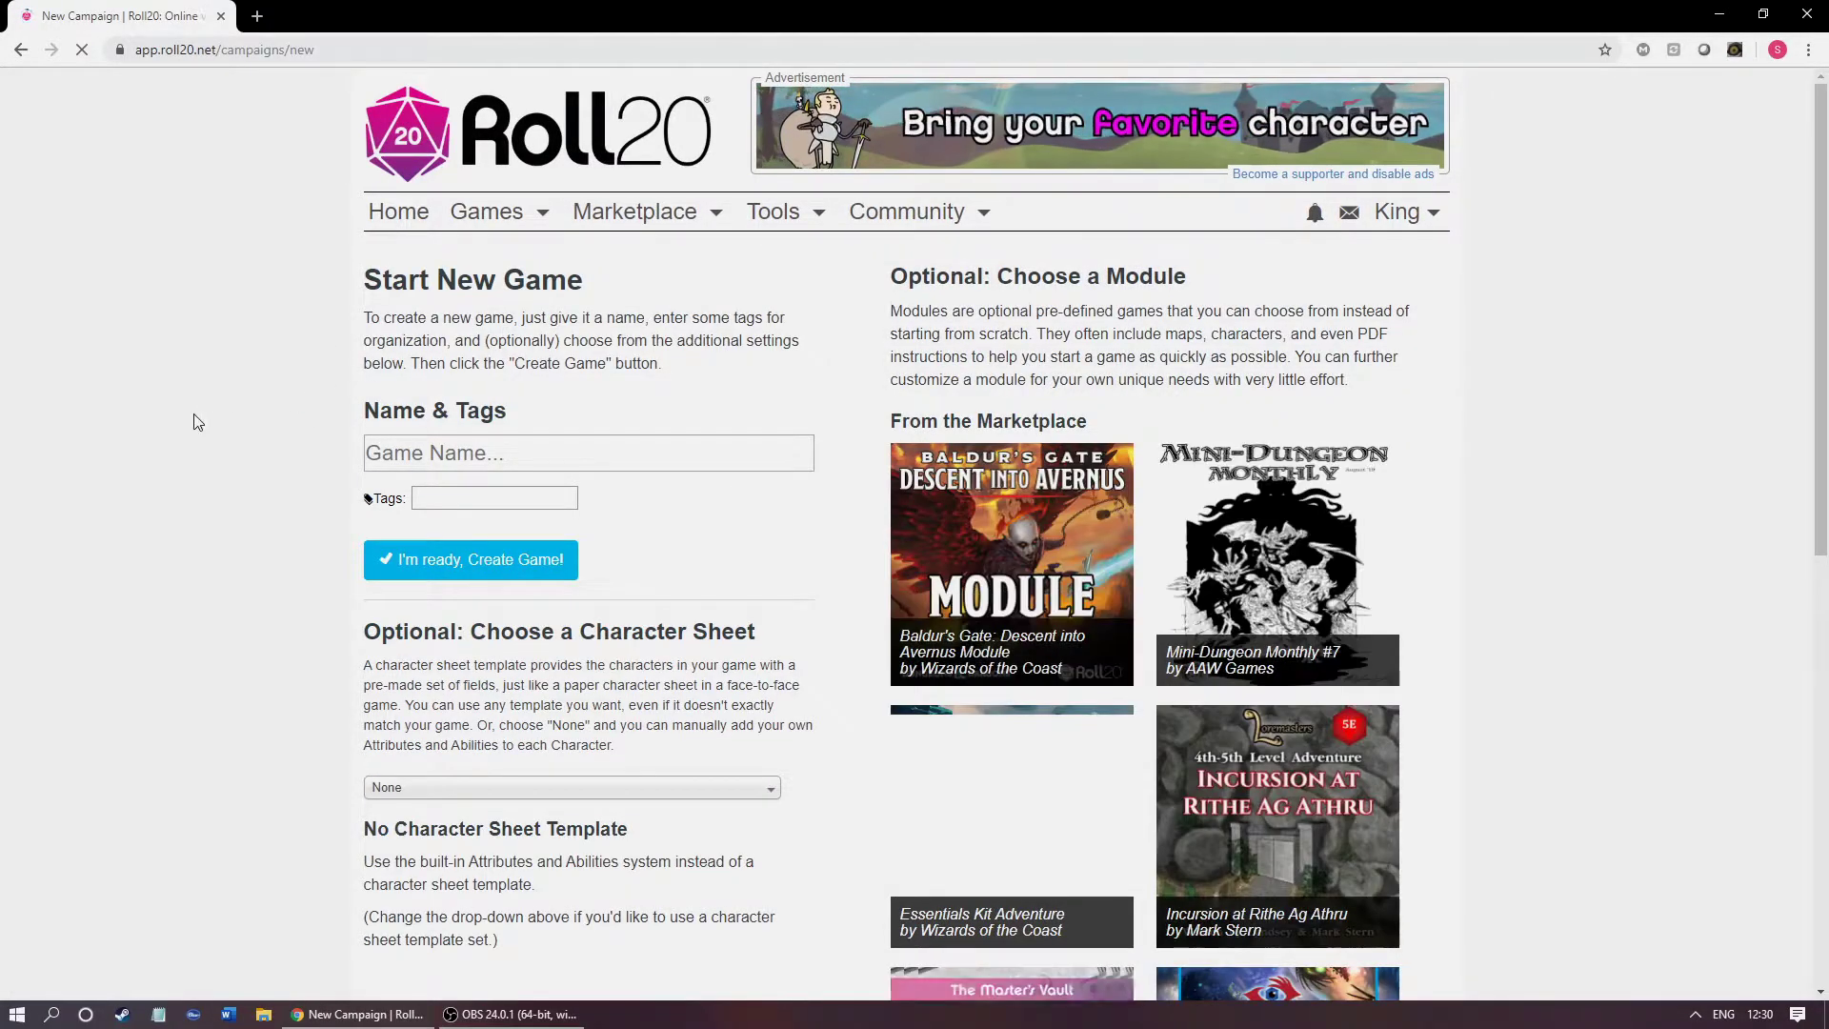
pyautogui.scroll(-1, 193, 419)
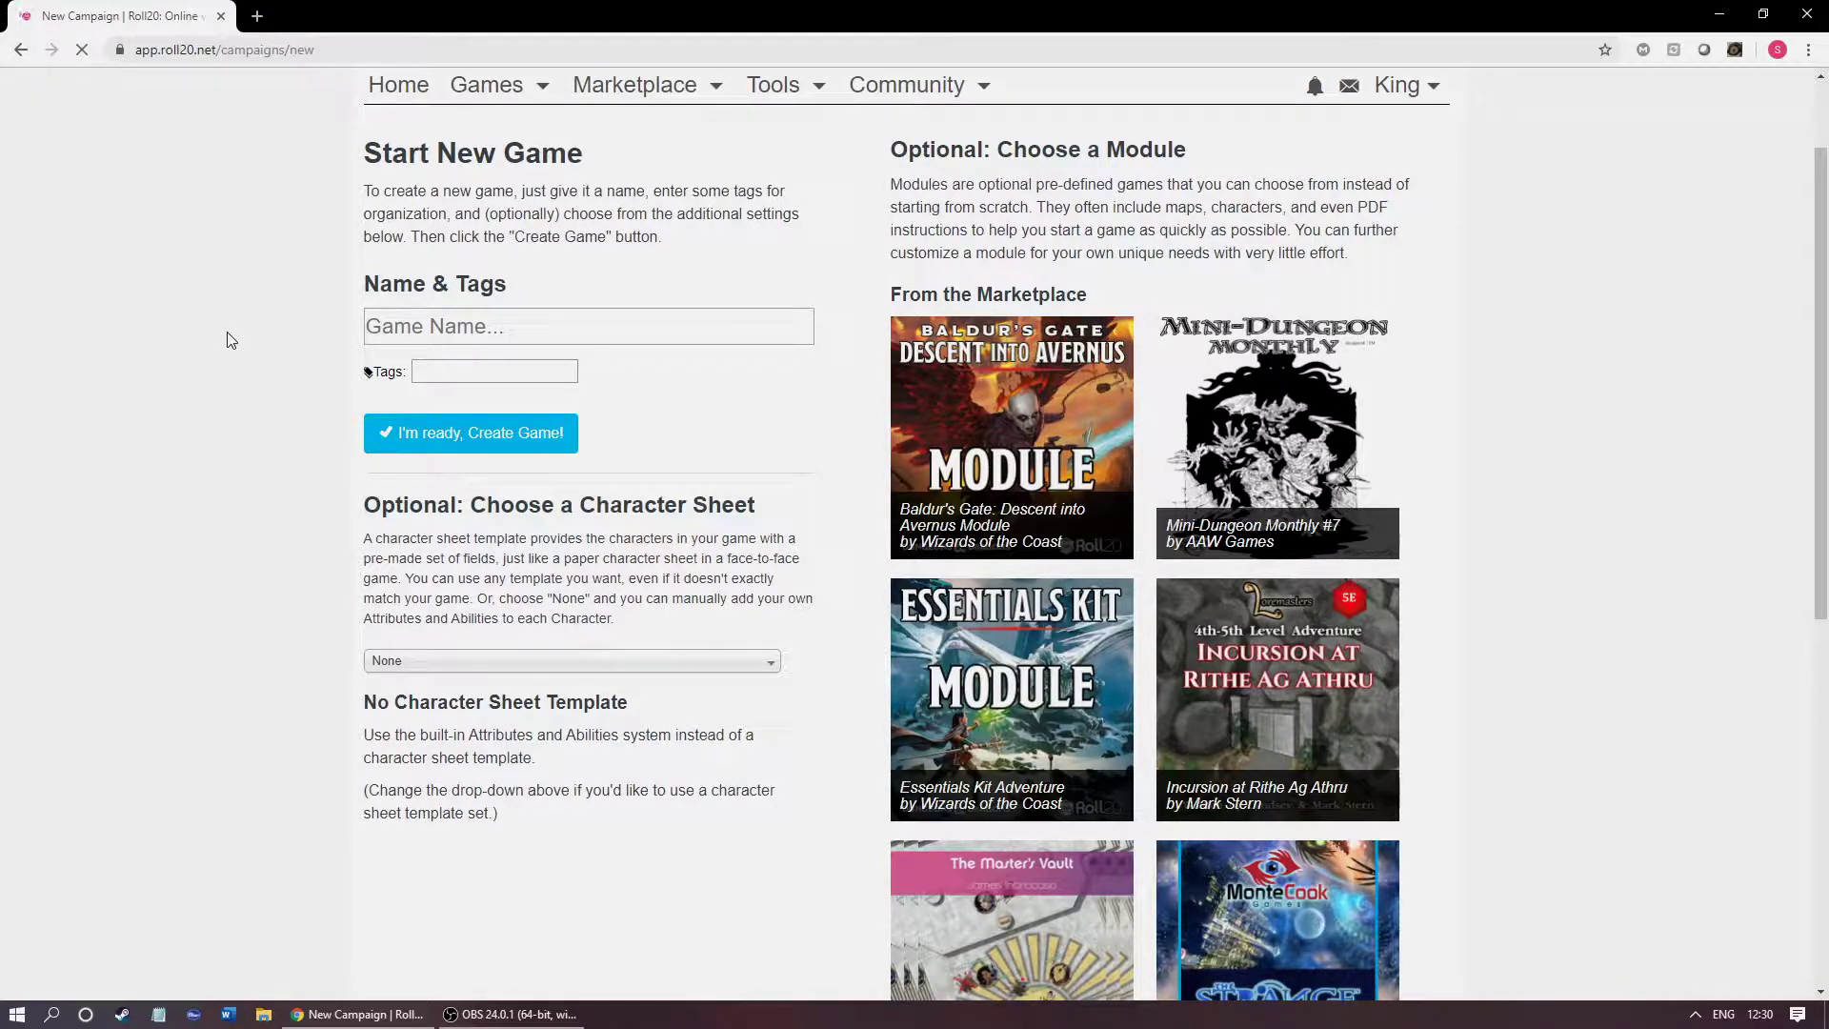
pyautogui.scroll(-1, 200, 340)
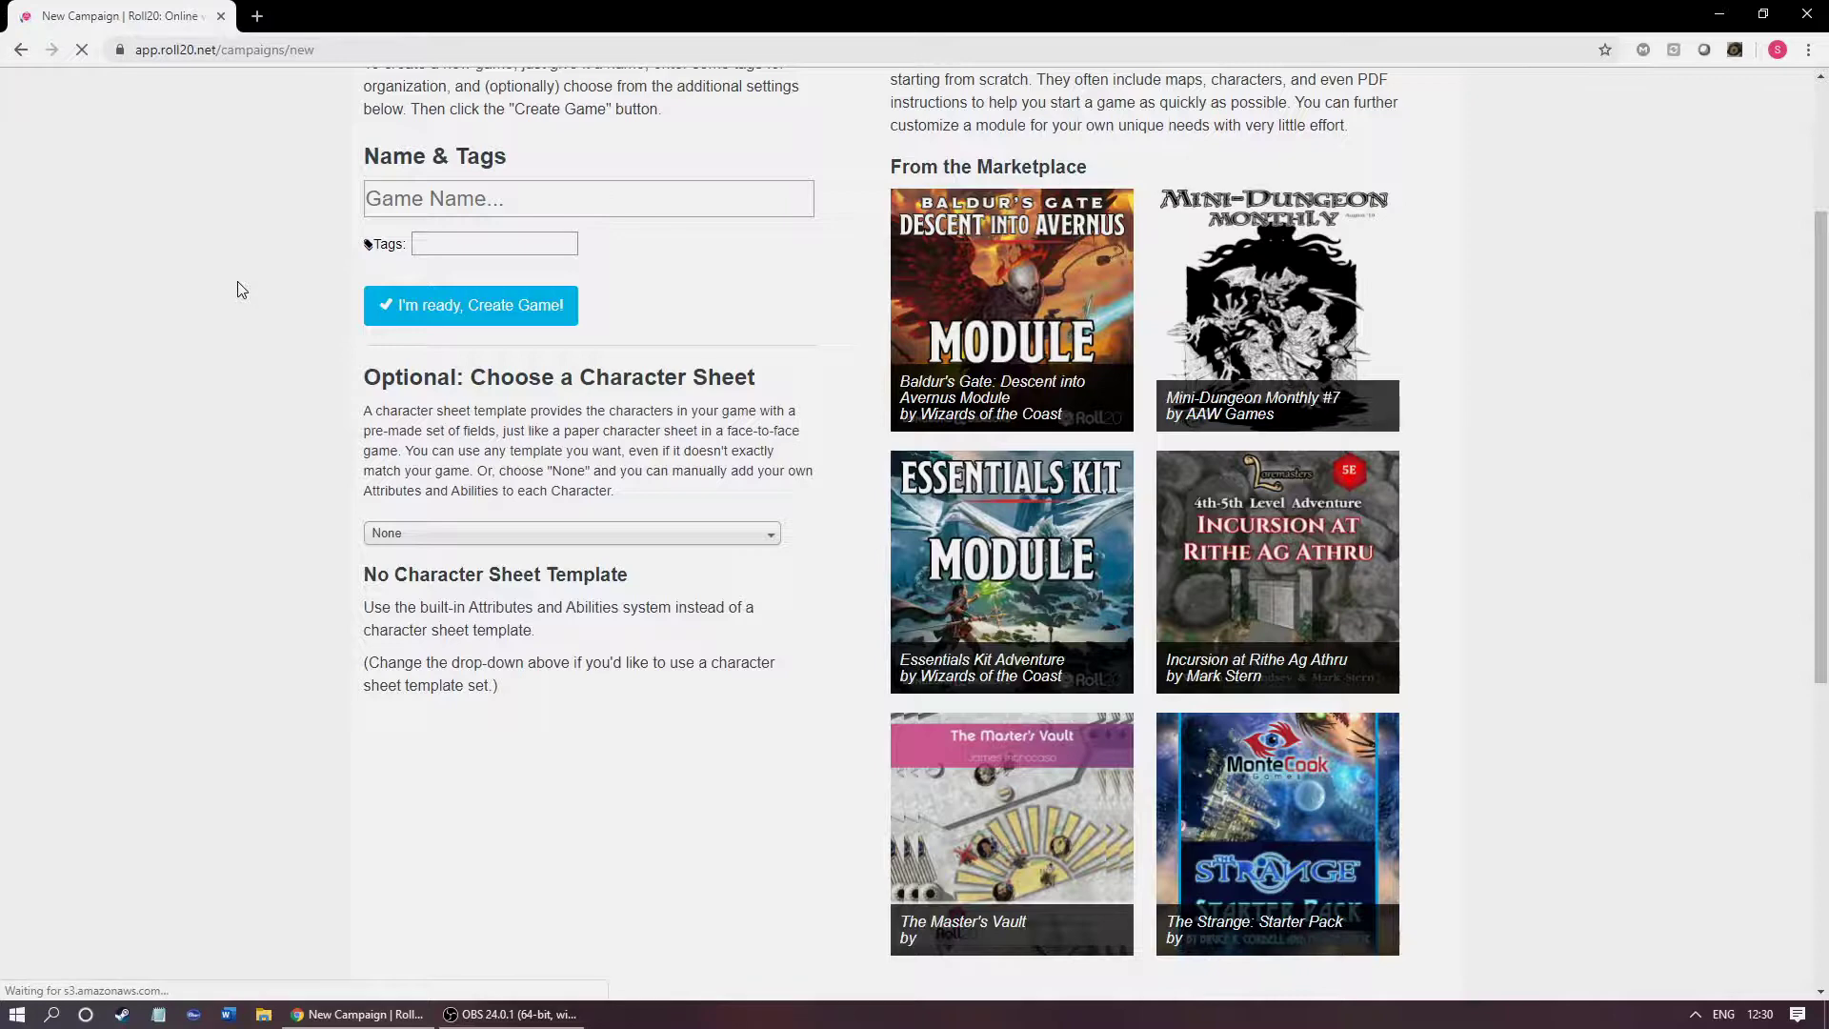
pyautogui.click(377, 195)
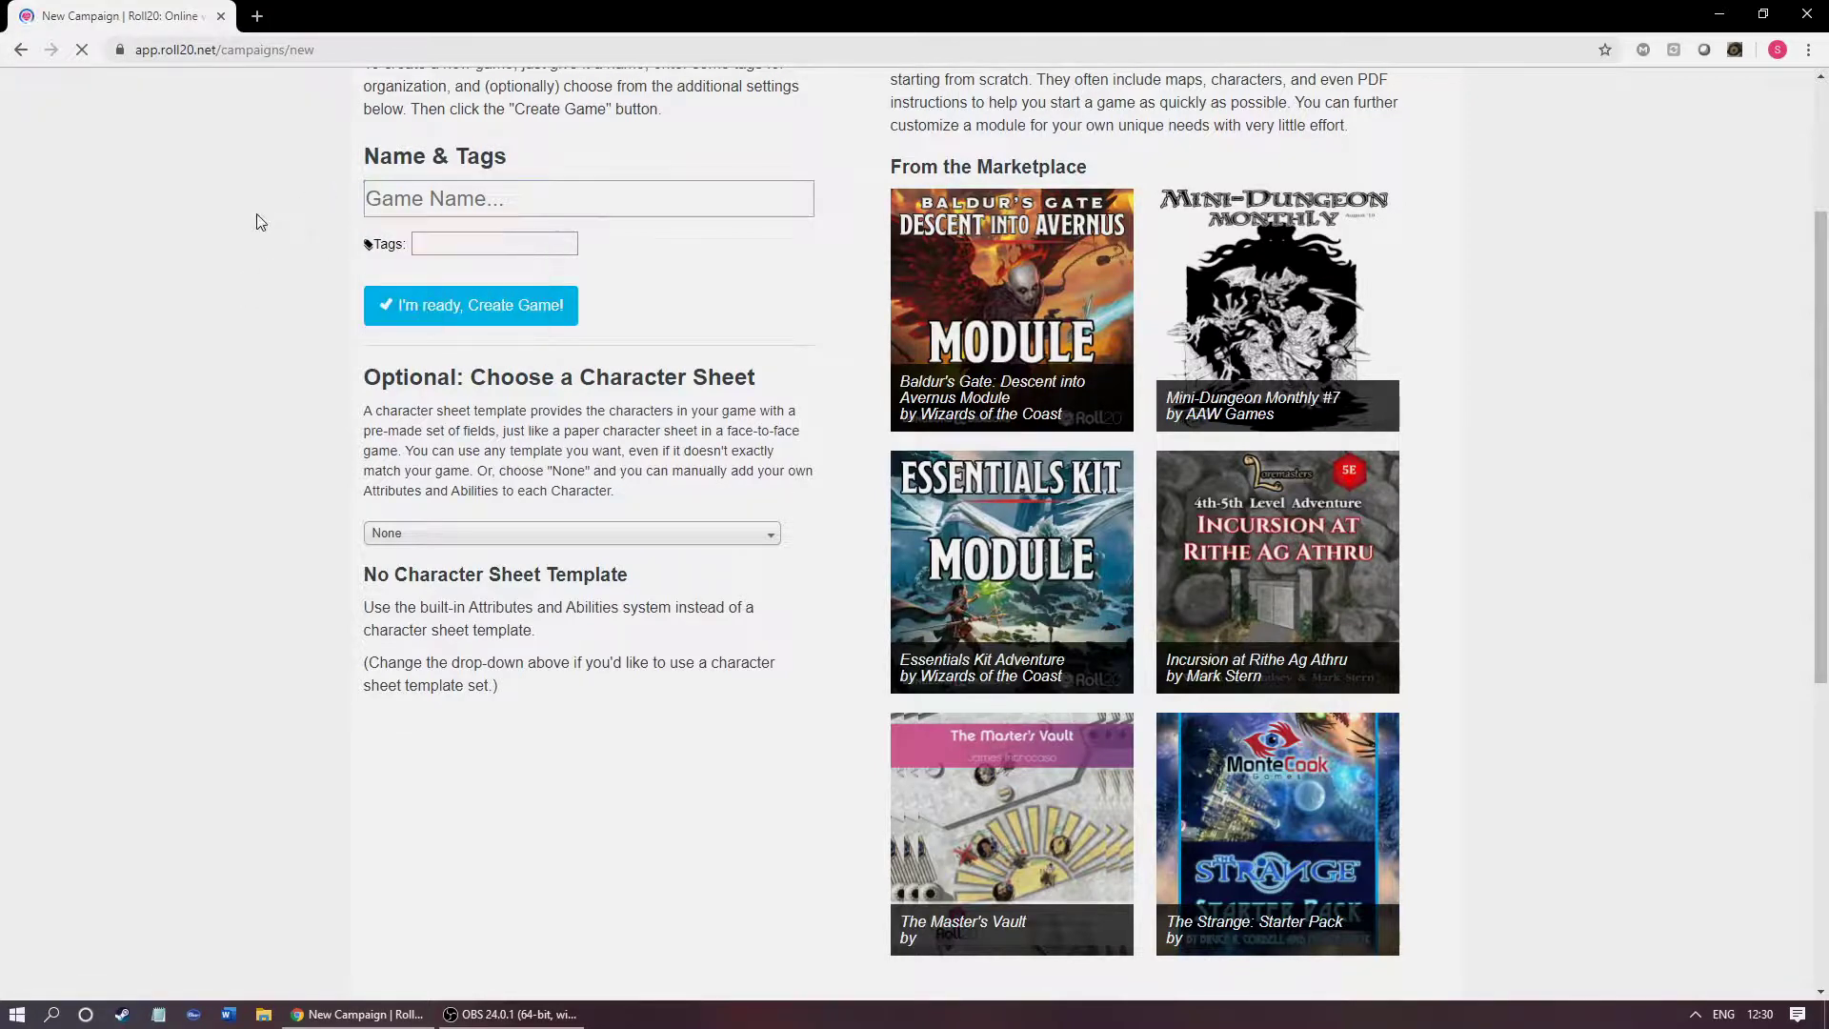
pyautogui.click(413, 213)
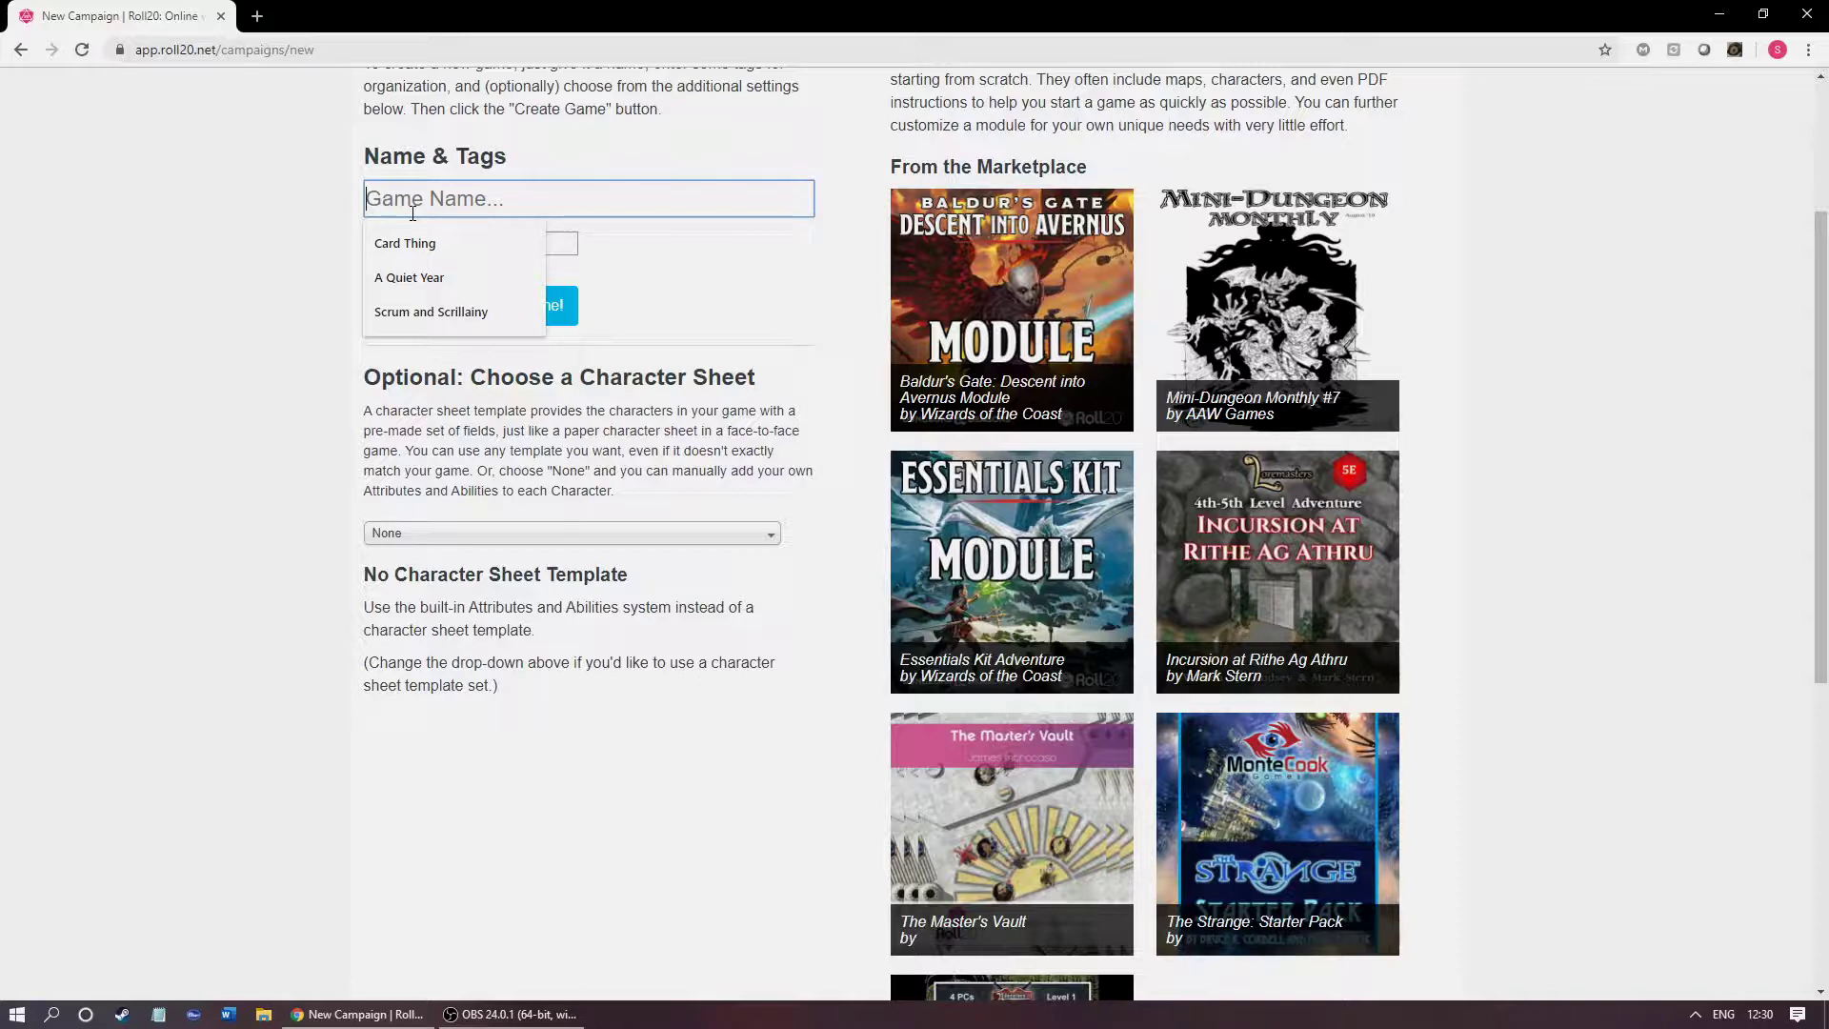
pyautogui.write('Bum ')
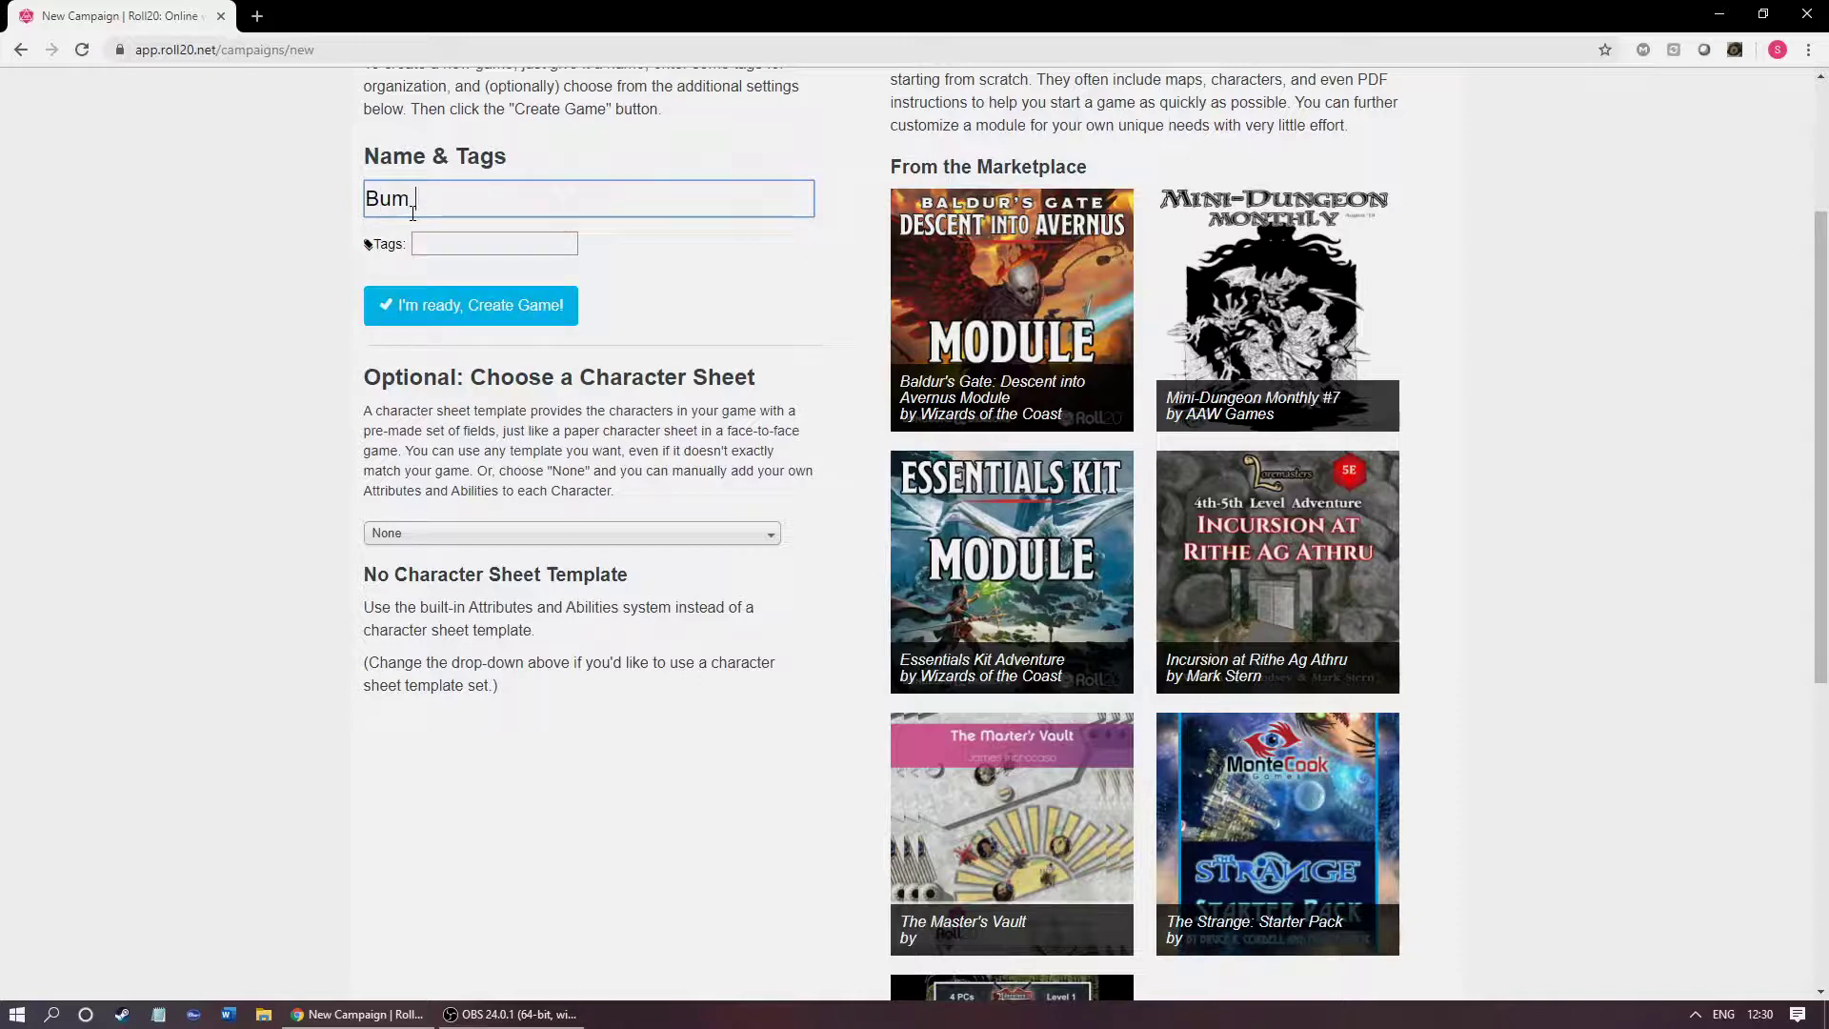
pyautogui.click(476, 239)
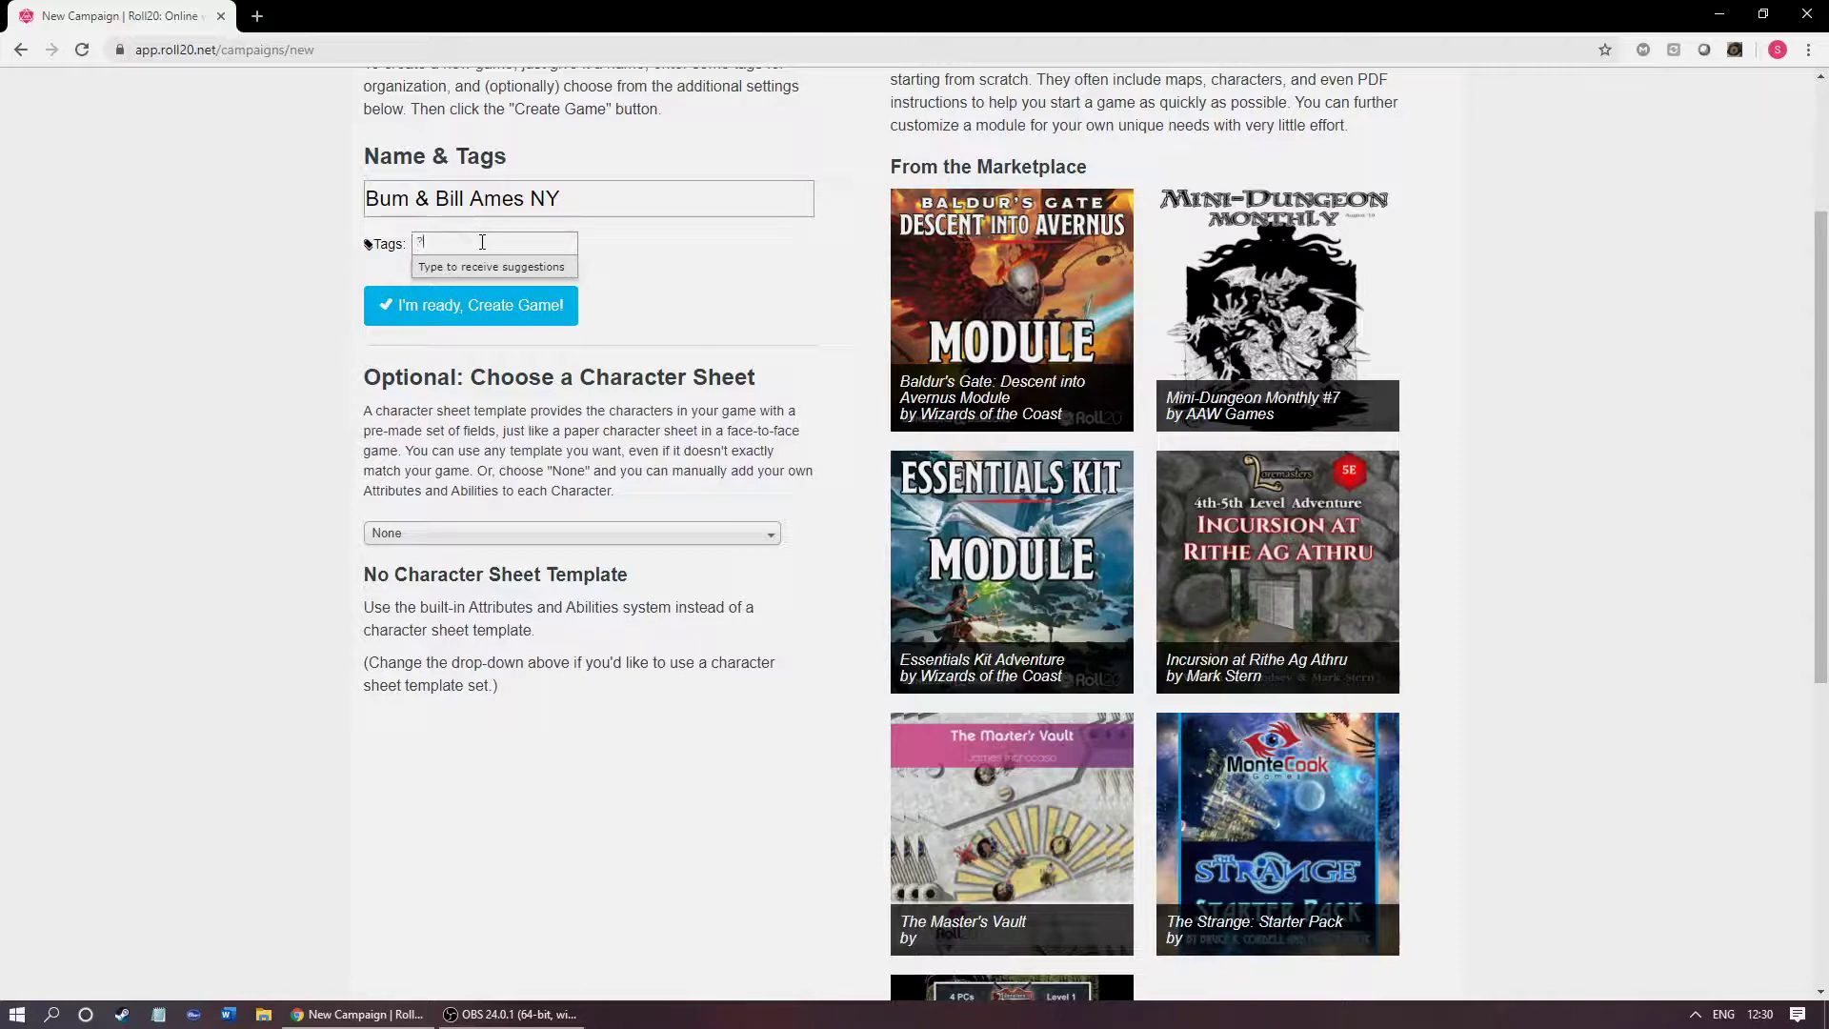
pyautogui.write('???')
pyautogui.press('Return')
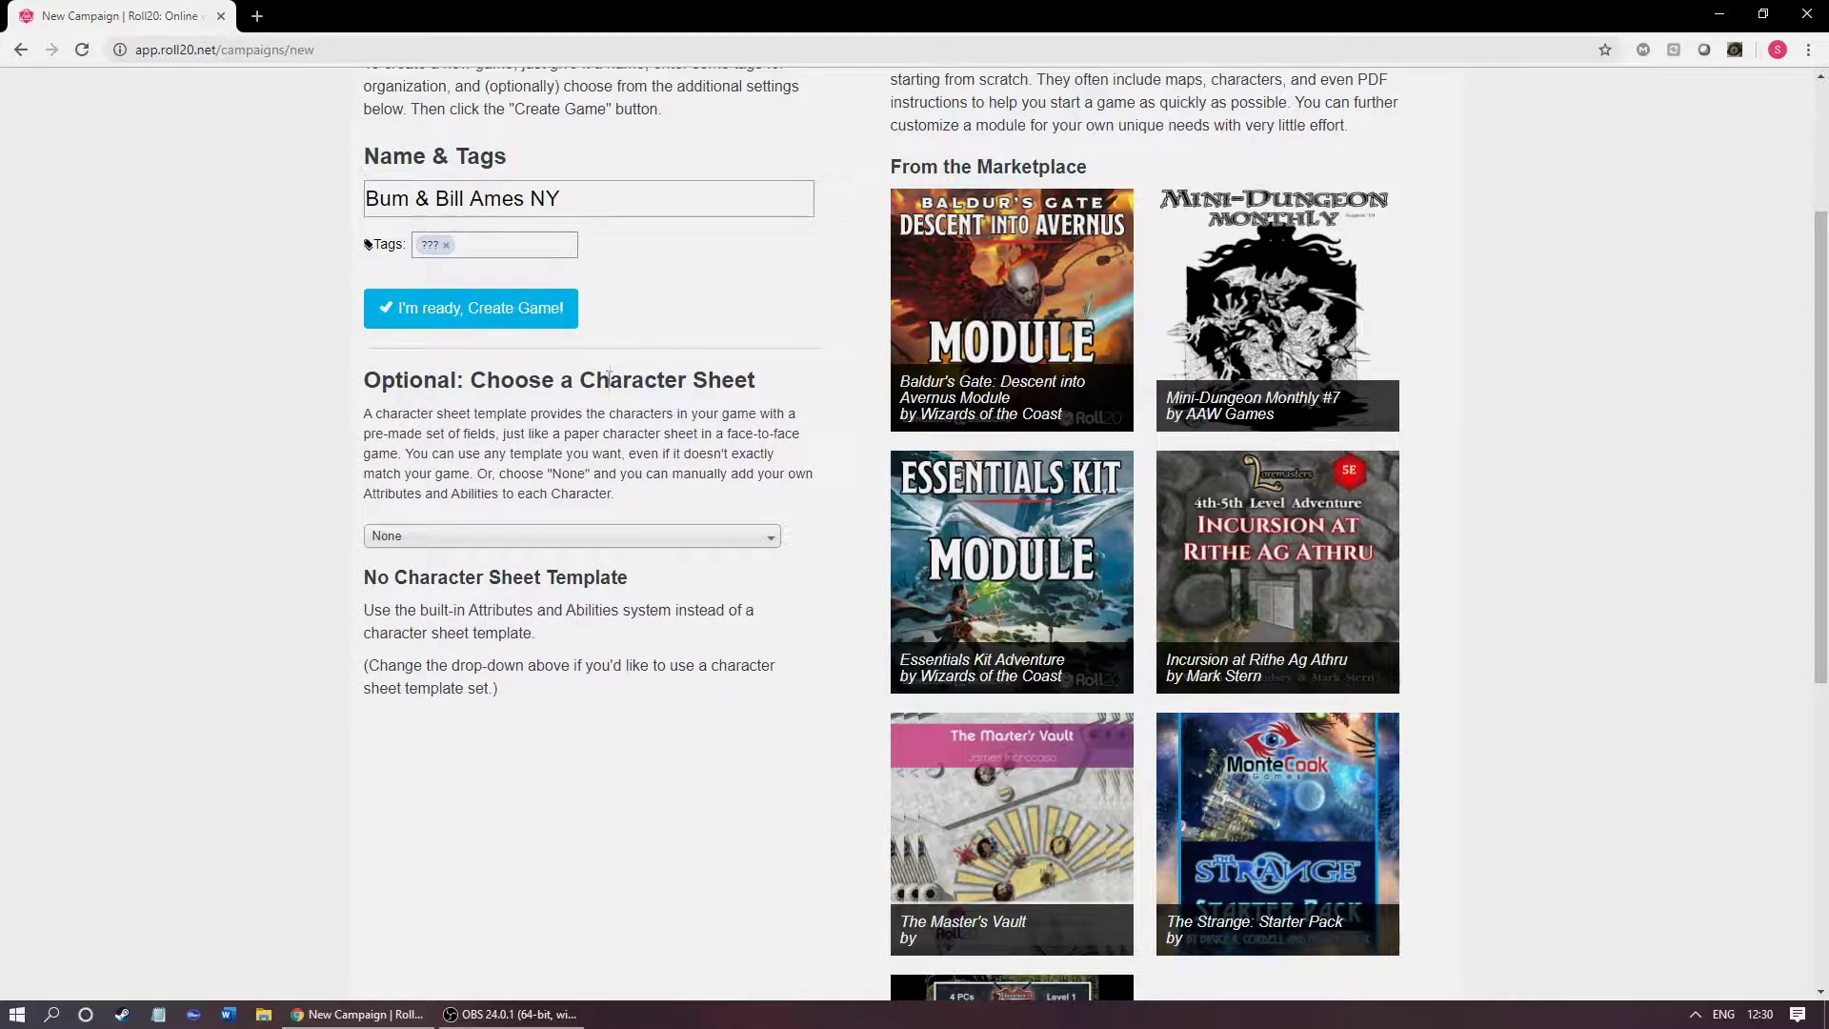
# Step: Browse the character sheet template list and search it for 'scum'
pyautogui.click(539, 551)
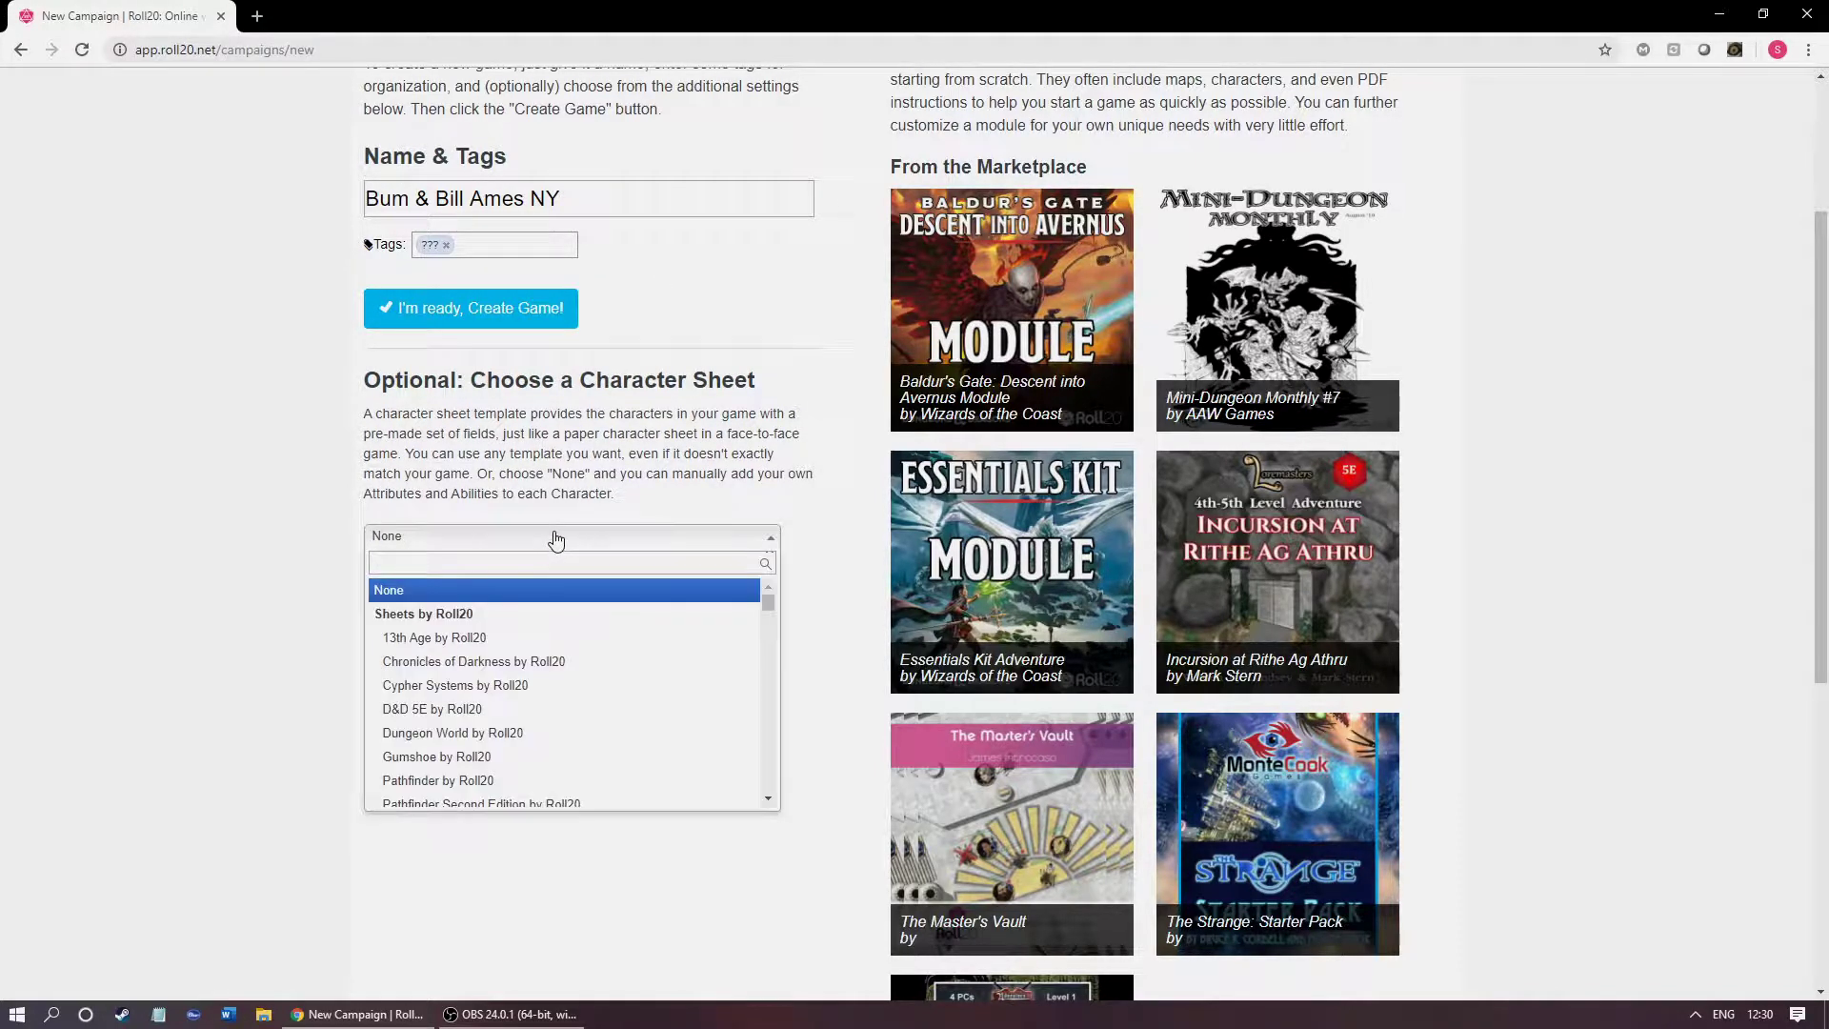
pyautogui.scroll(-1, 595, 646)
pyautogui.scroll(-3, 595, 610)
pyautogui.moveTo(768, 619); pyautogui.dragTo(620, 716)
pyautogui.scroll(-10, 620, 716)
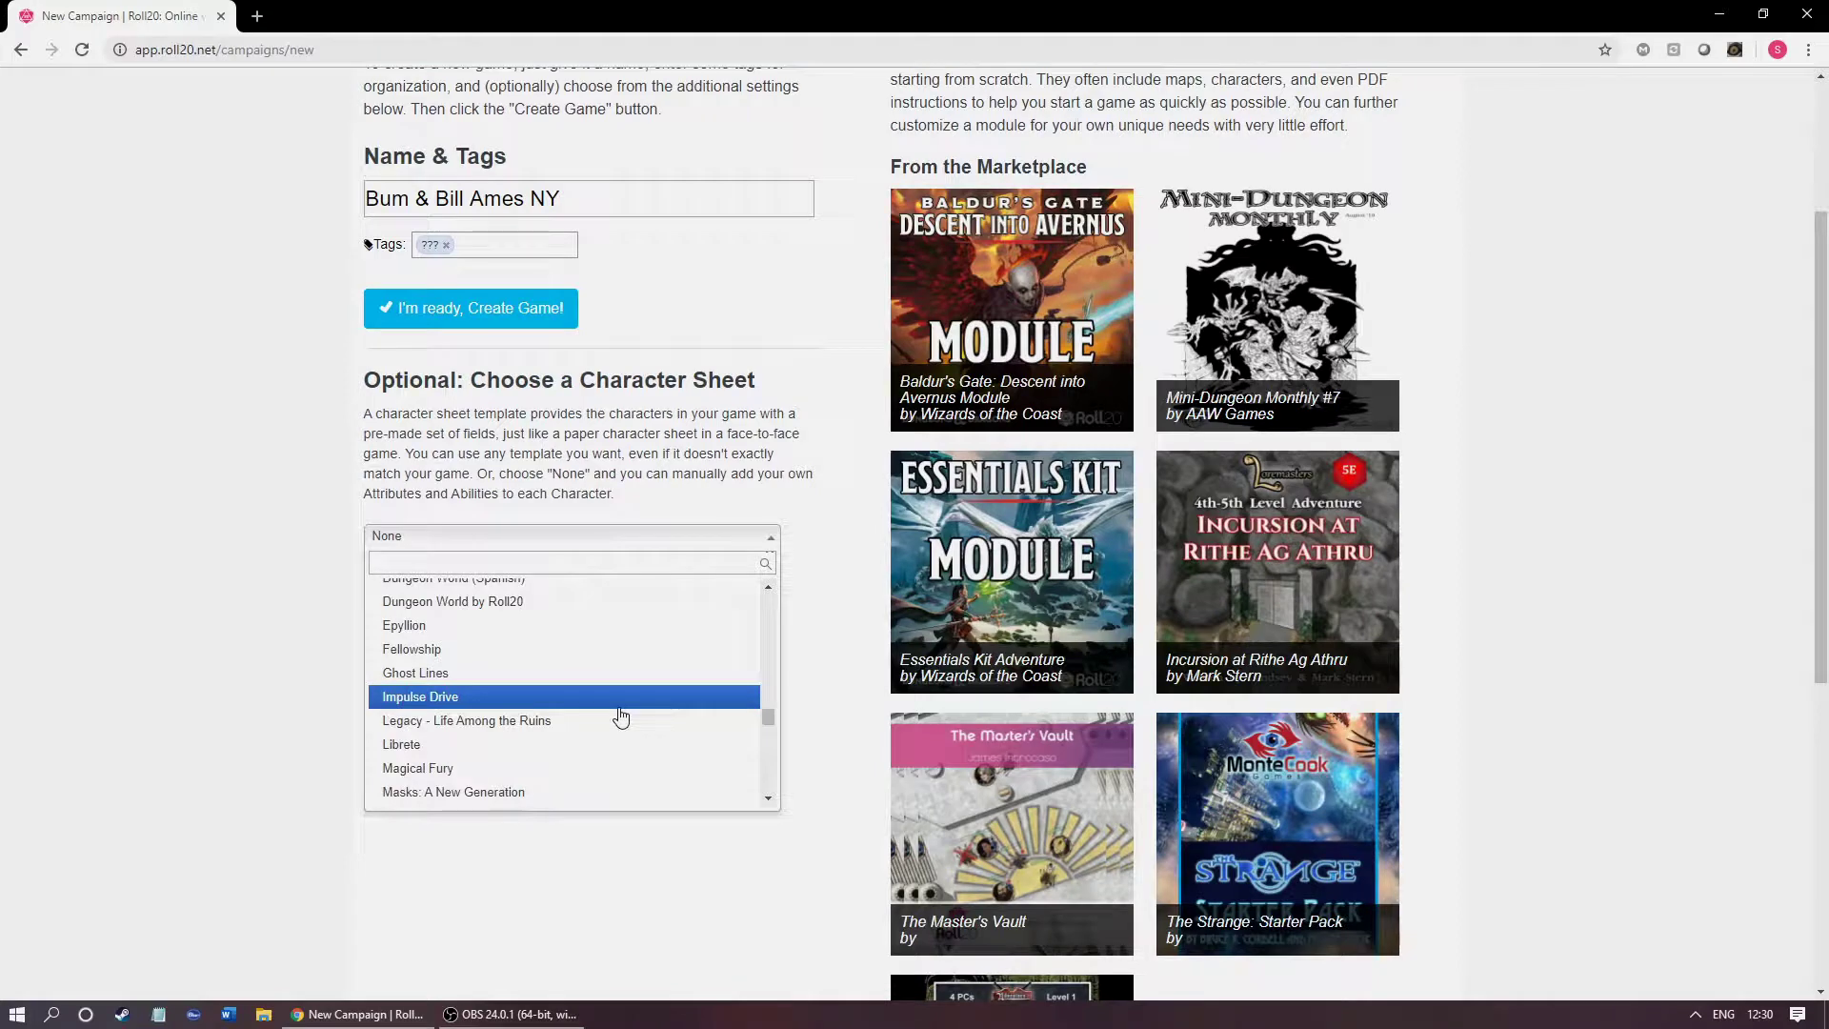
pyautogui.scroll(5, 621, 699)
pyautogui.scroll(-5, 620, 698)
pyautogui.scroll(1, 609, 686)
pyautogui.scroll(-1, 593, 671)
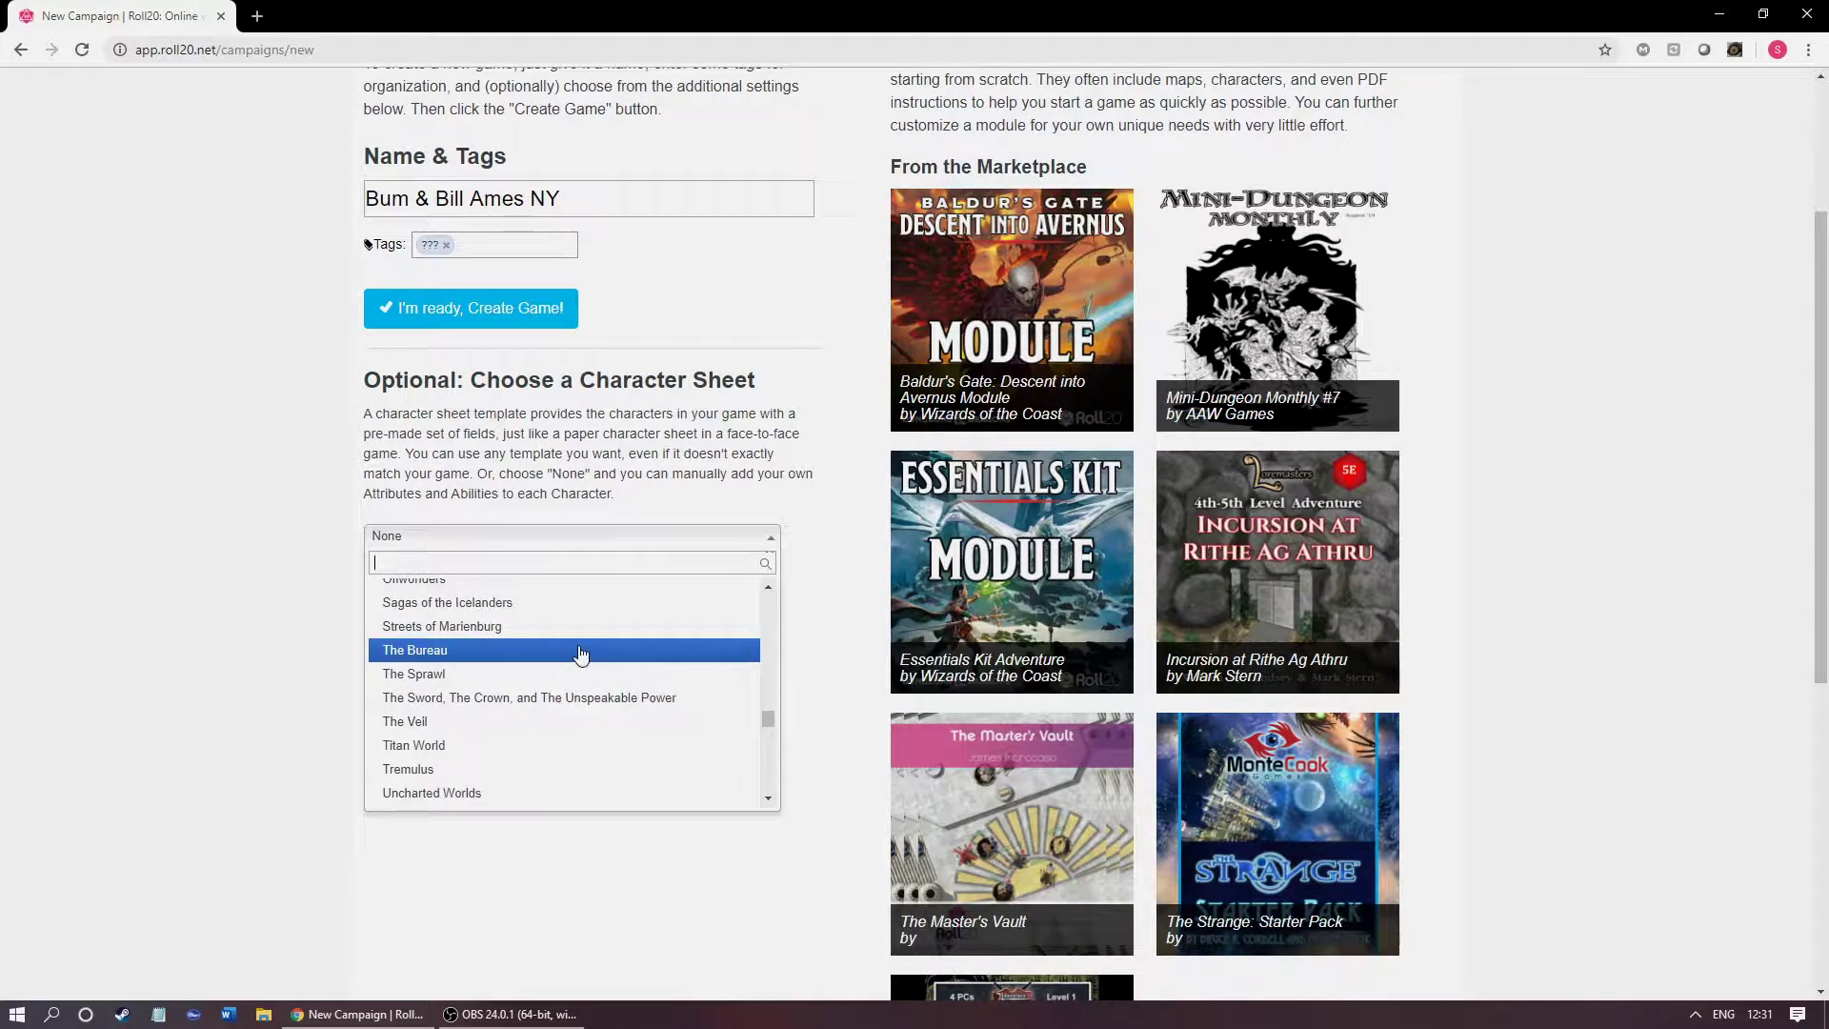
pyautogui.scroll(-1, 586, 640)
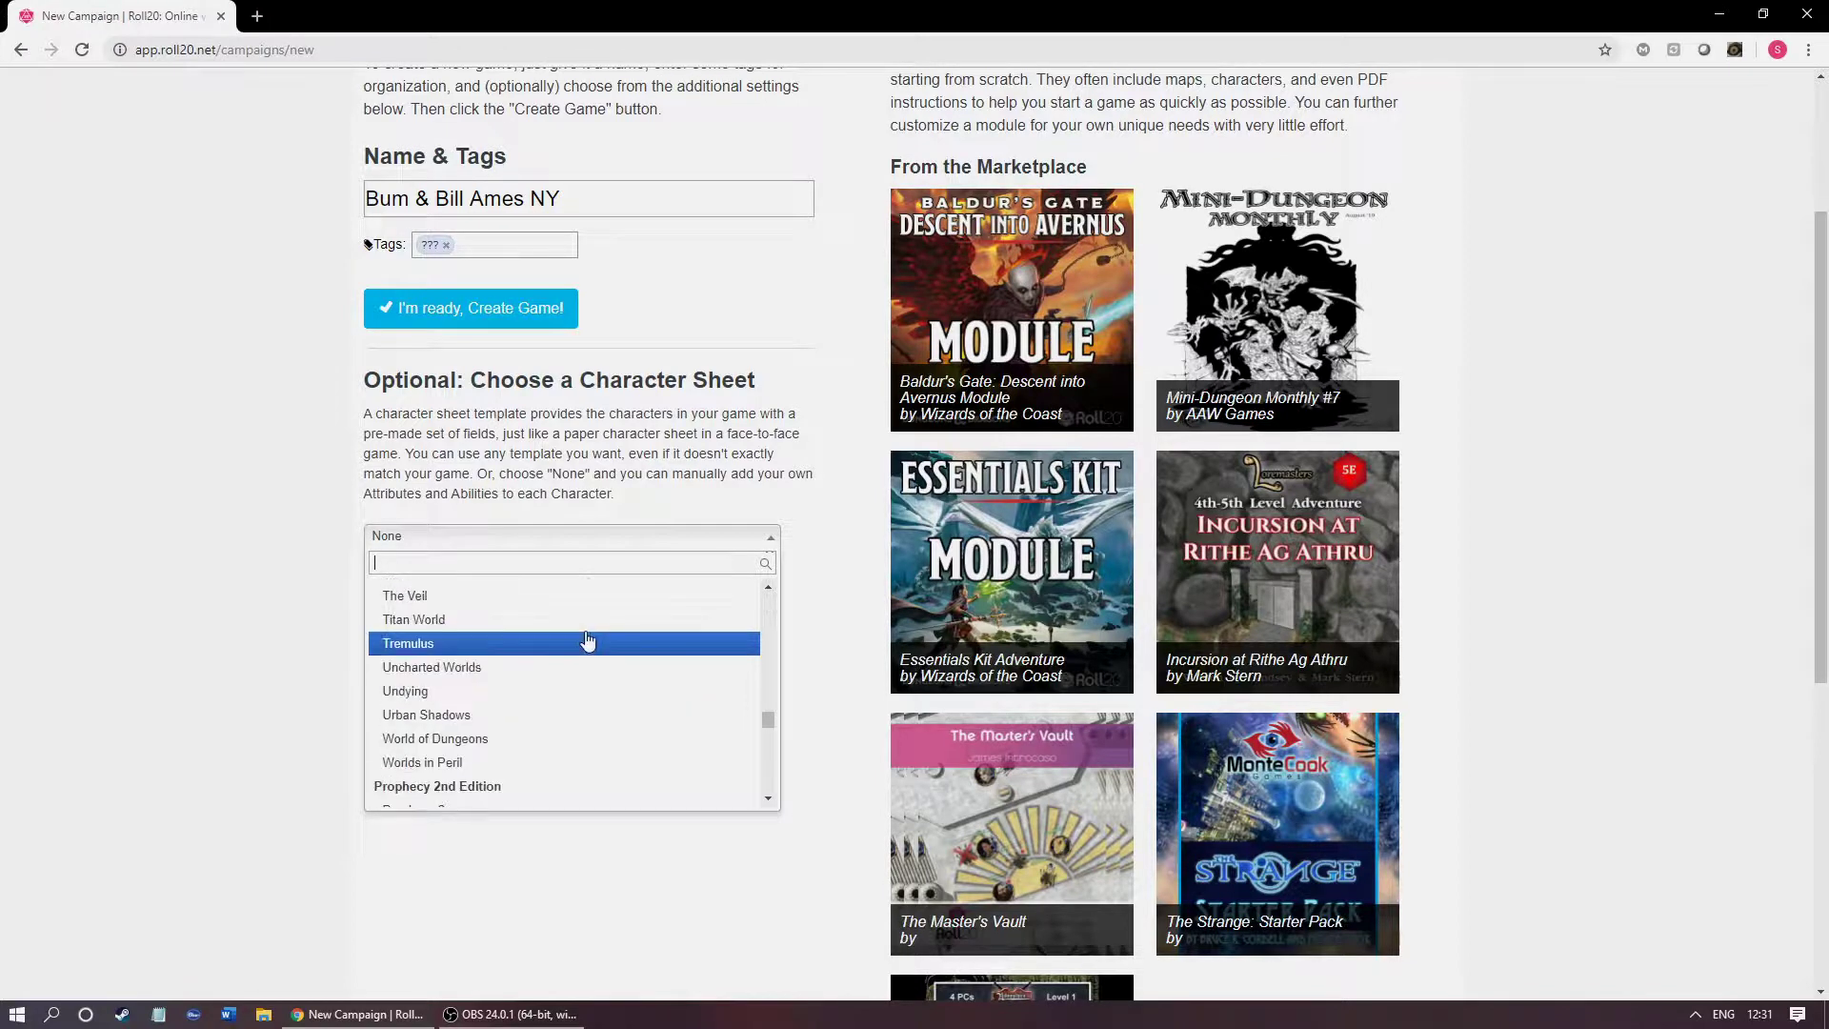
pyautogui.scroll(-1, 586, 641)
pyautogui.scroll(-3, 612, 657)
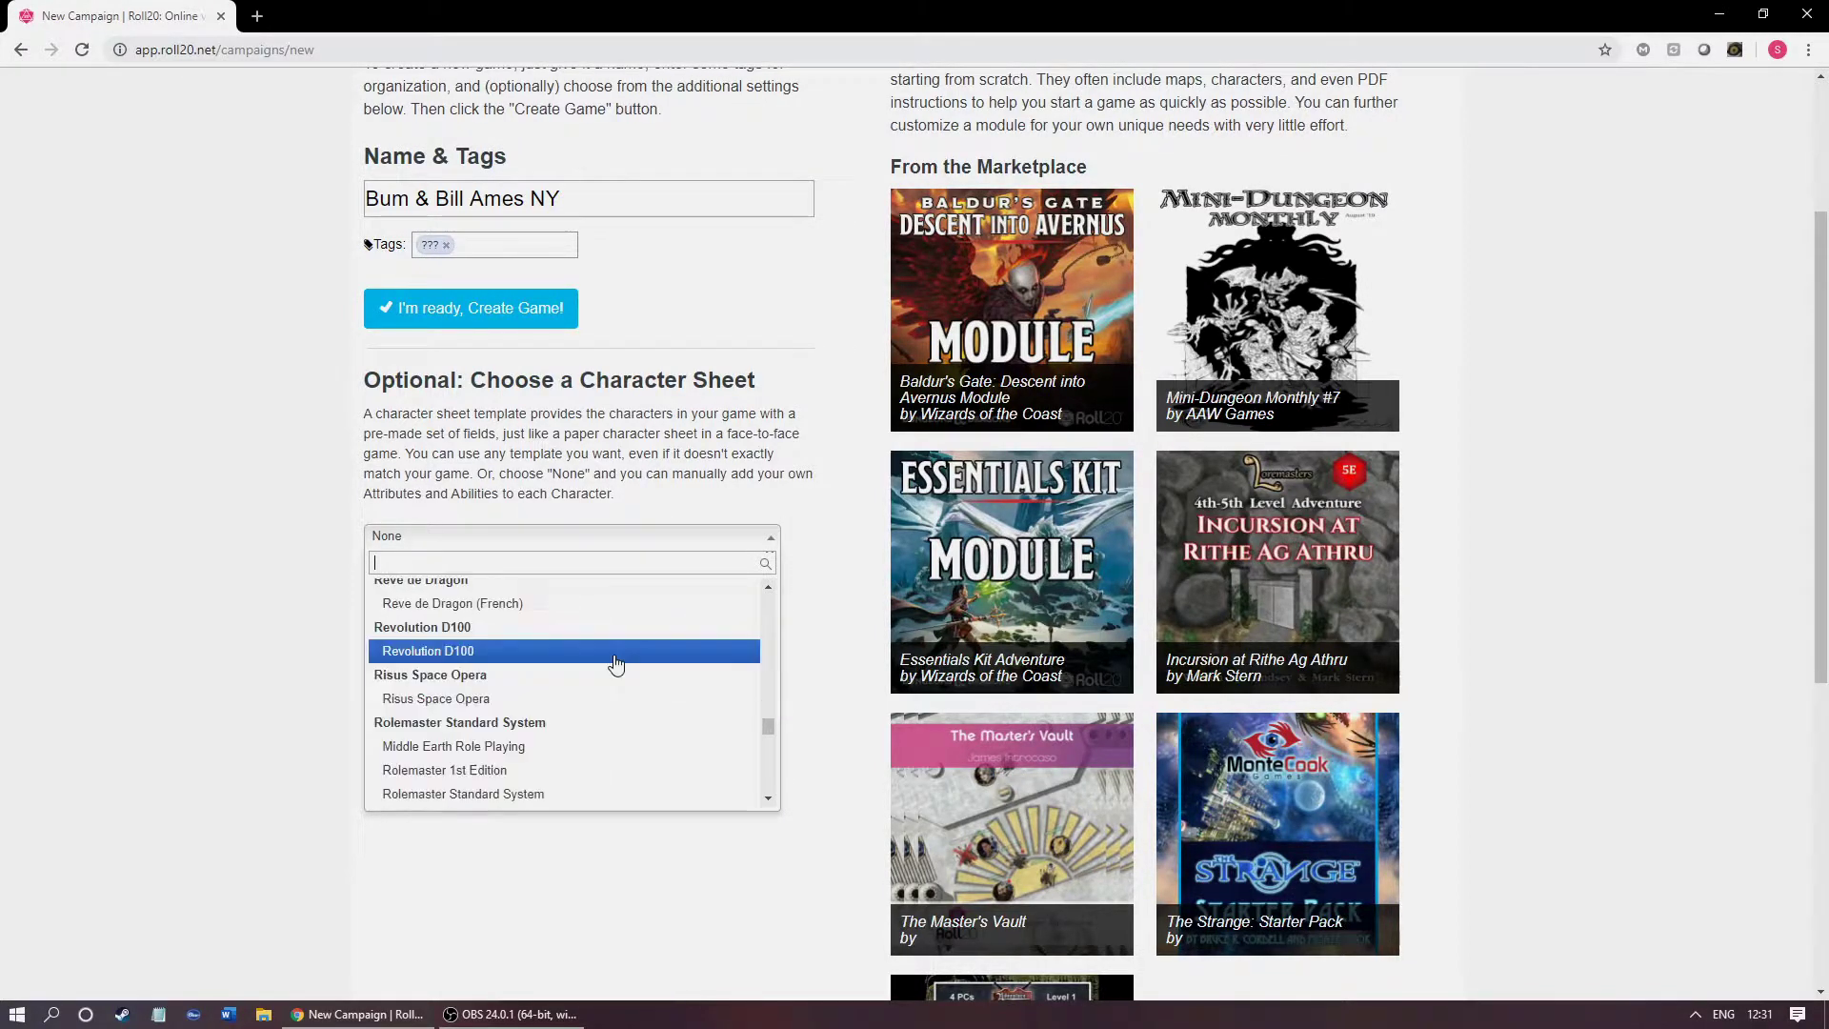
pyautogui.scroll(-6, 616, 664)
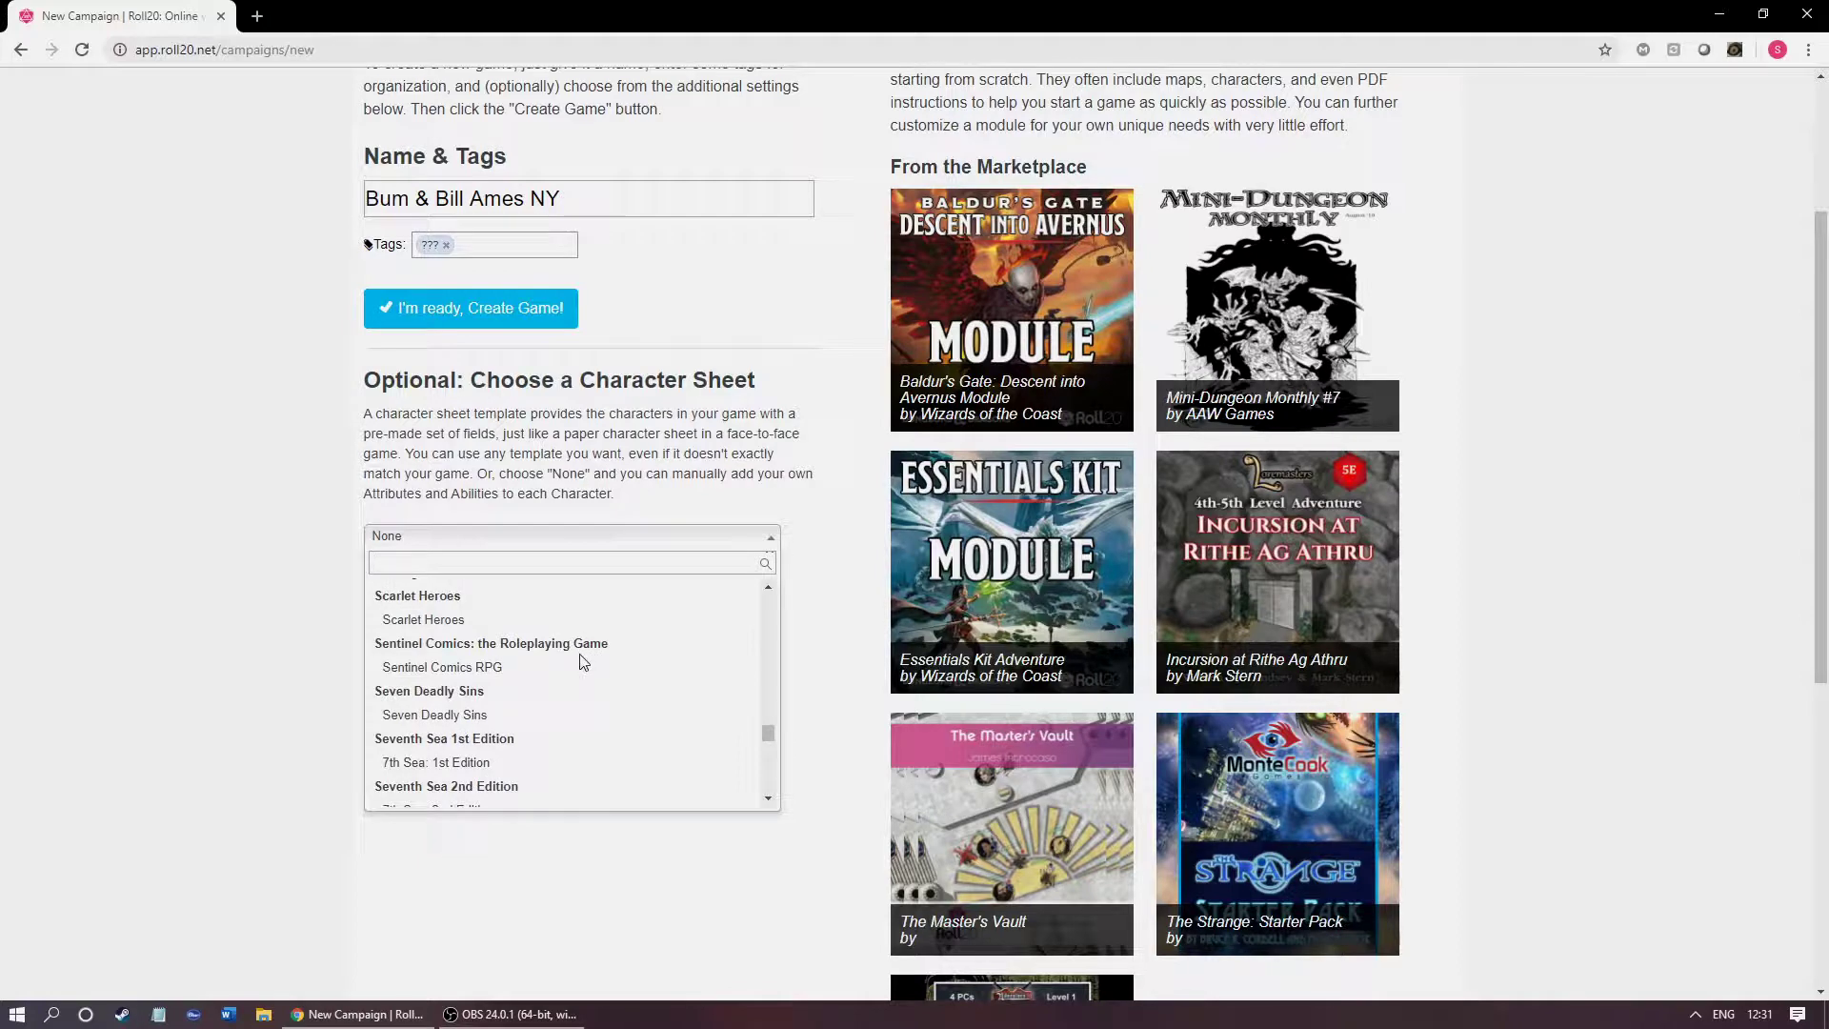
pyautogui.scroll(-1, 580, 663)
pyautogui.scroll(1, 580, 662)
pyautogui.scroll(1, 559, 655)
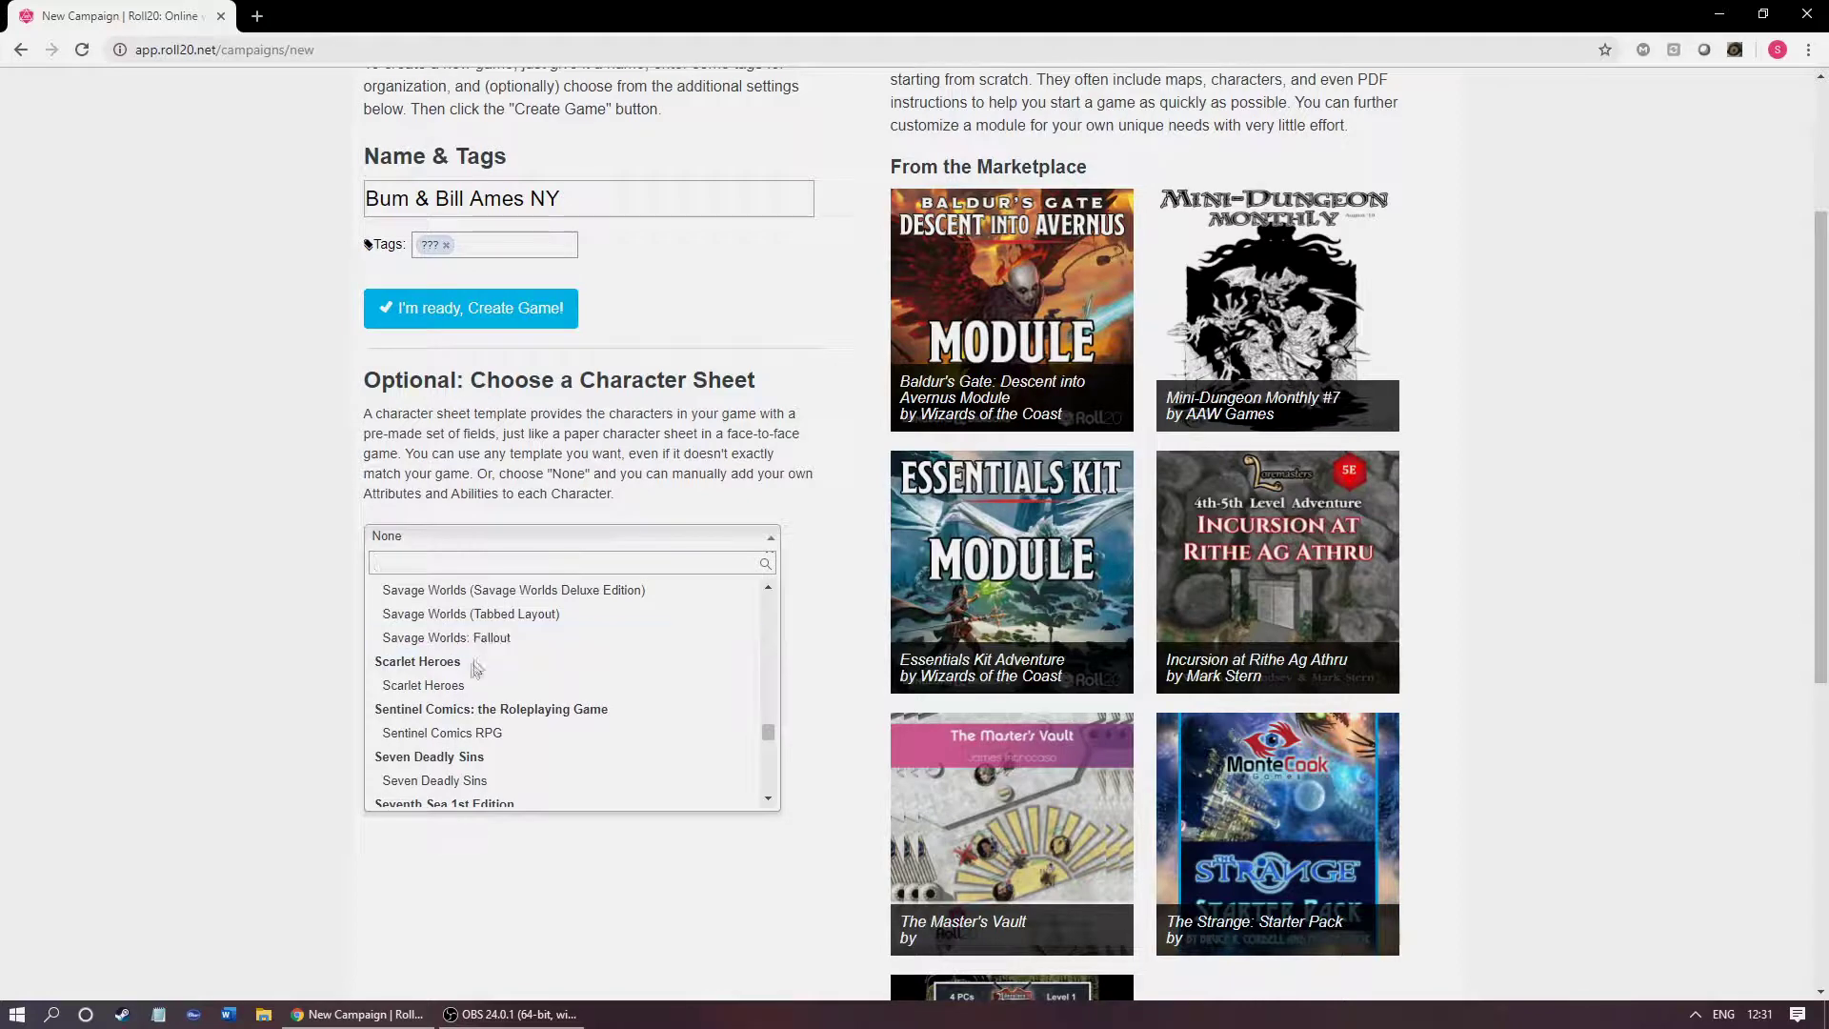
pyautogui.scroll(-2, 624, 713)
pyautogui.scroll(-3, 723, 723)
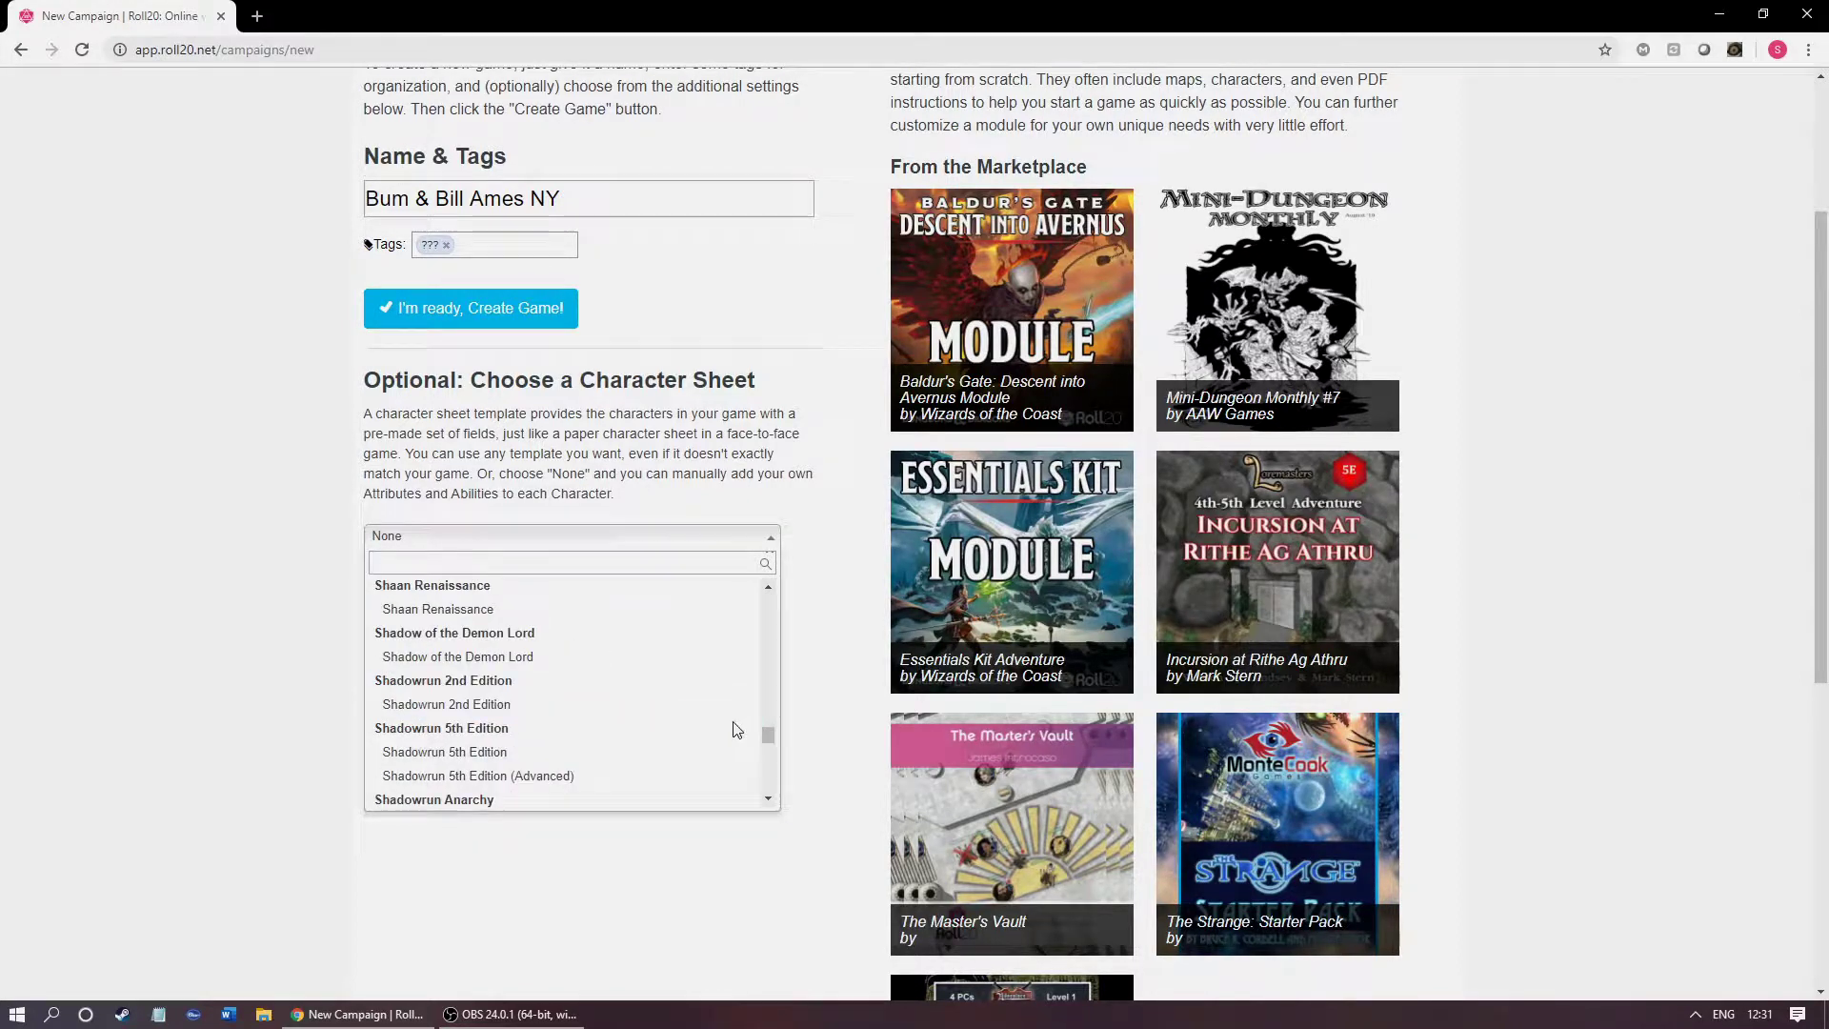
pyautogui.moveTo(767, 734)
pyautogui.mouseDown()
pyautogui.moveTo(770, 646)
pyautogui.moveTo(781, 712)
pyautogui.mouseUp()
pyautogui.moveTo(785, 713); pyautogui.dragTo(790, 777)
pyautogui.scroll(-6, 698, 743)
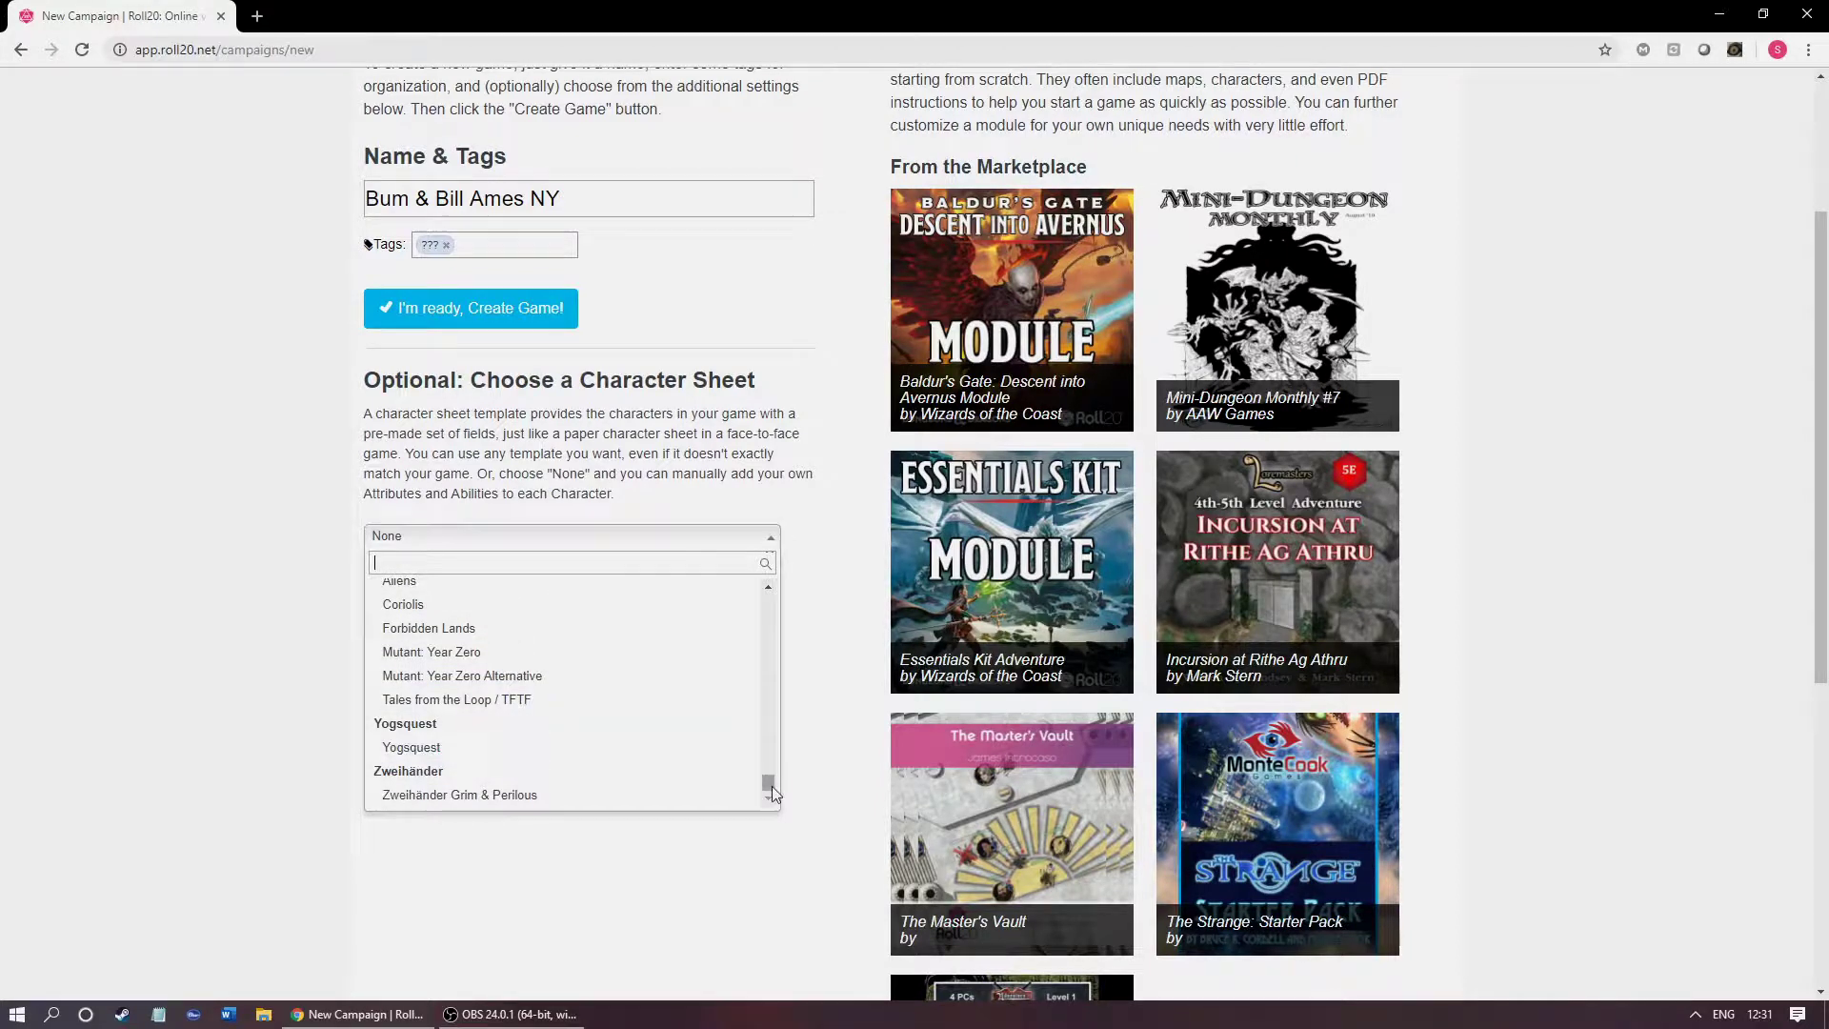
pyautogui.scroll(10, 761, 753)
pyautogui.scroll(6, 761, 735)
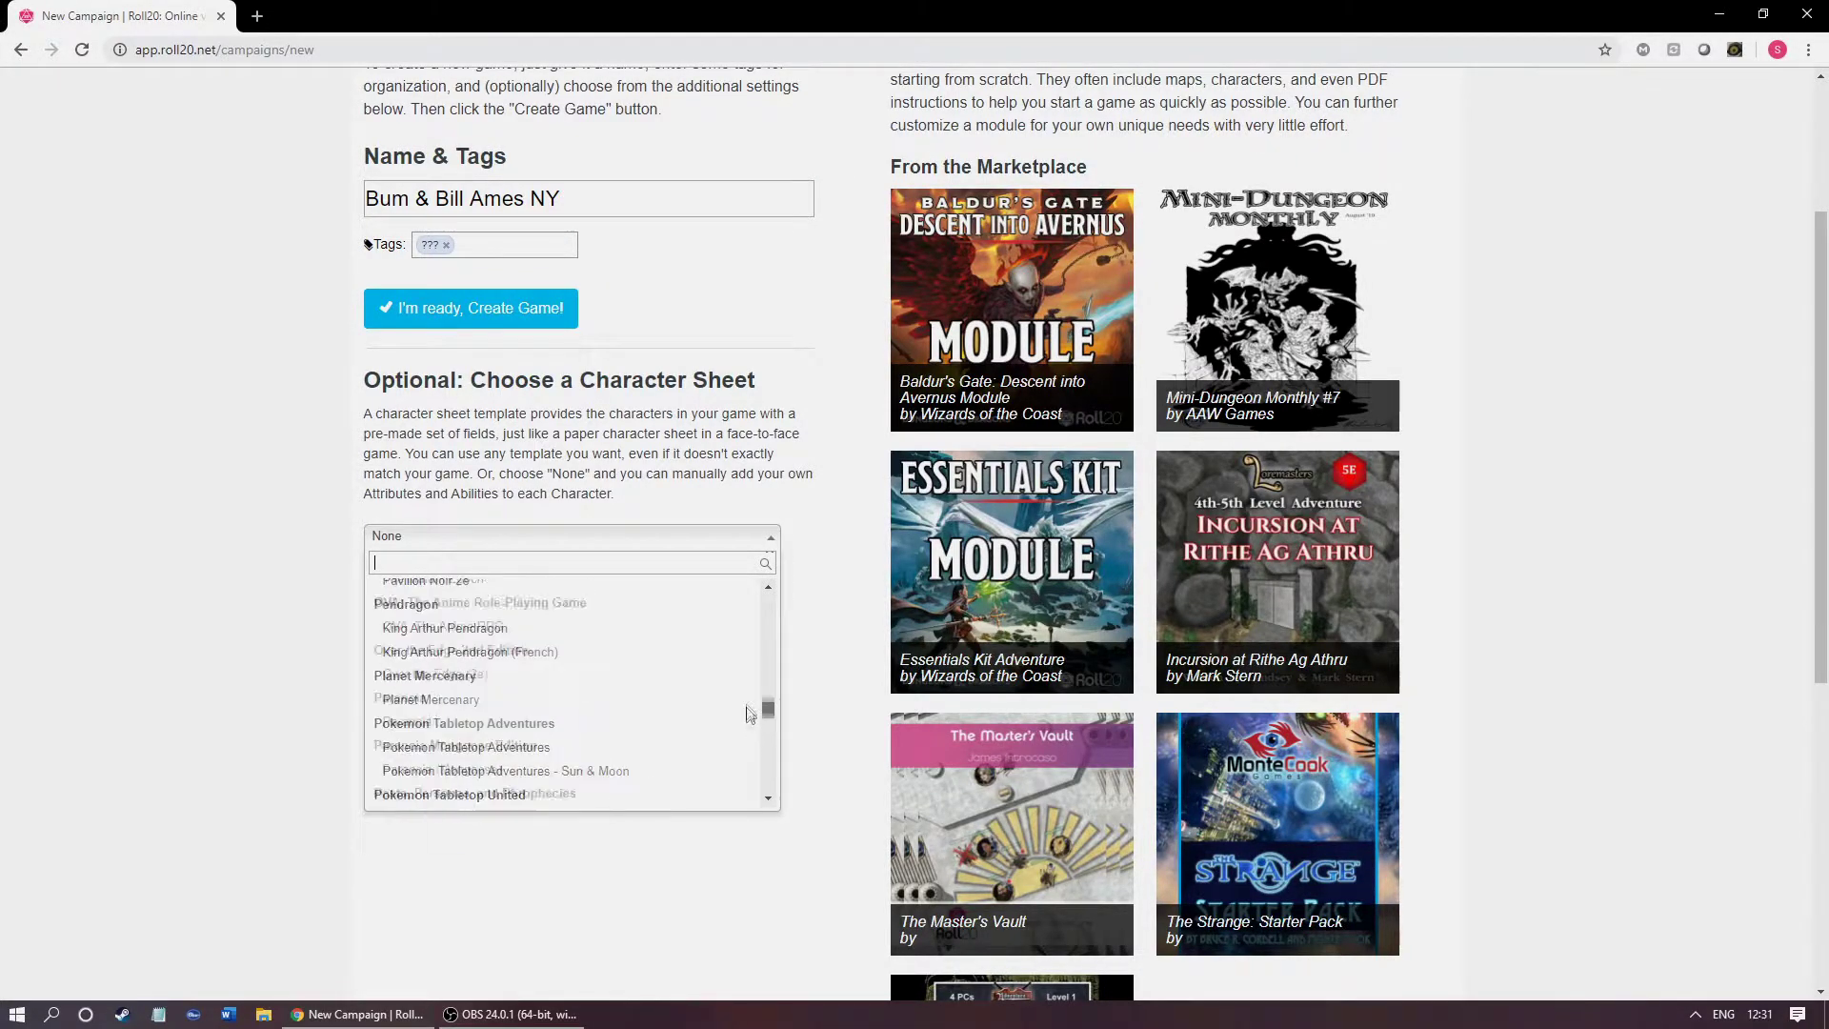
pyautogui.write('scu')
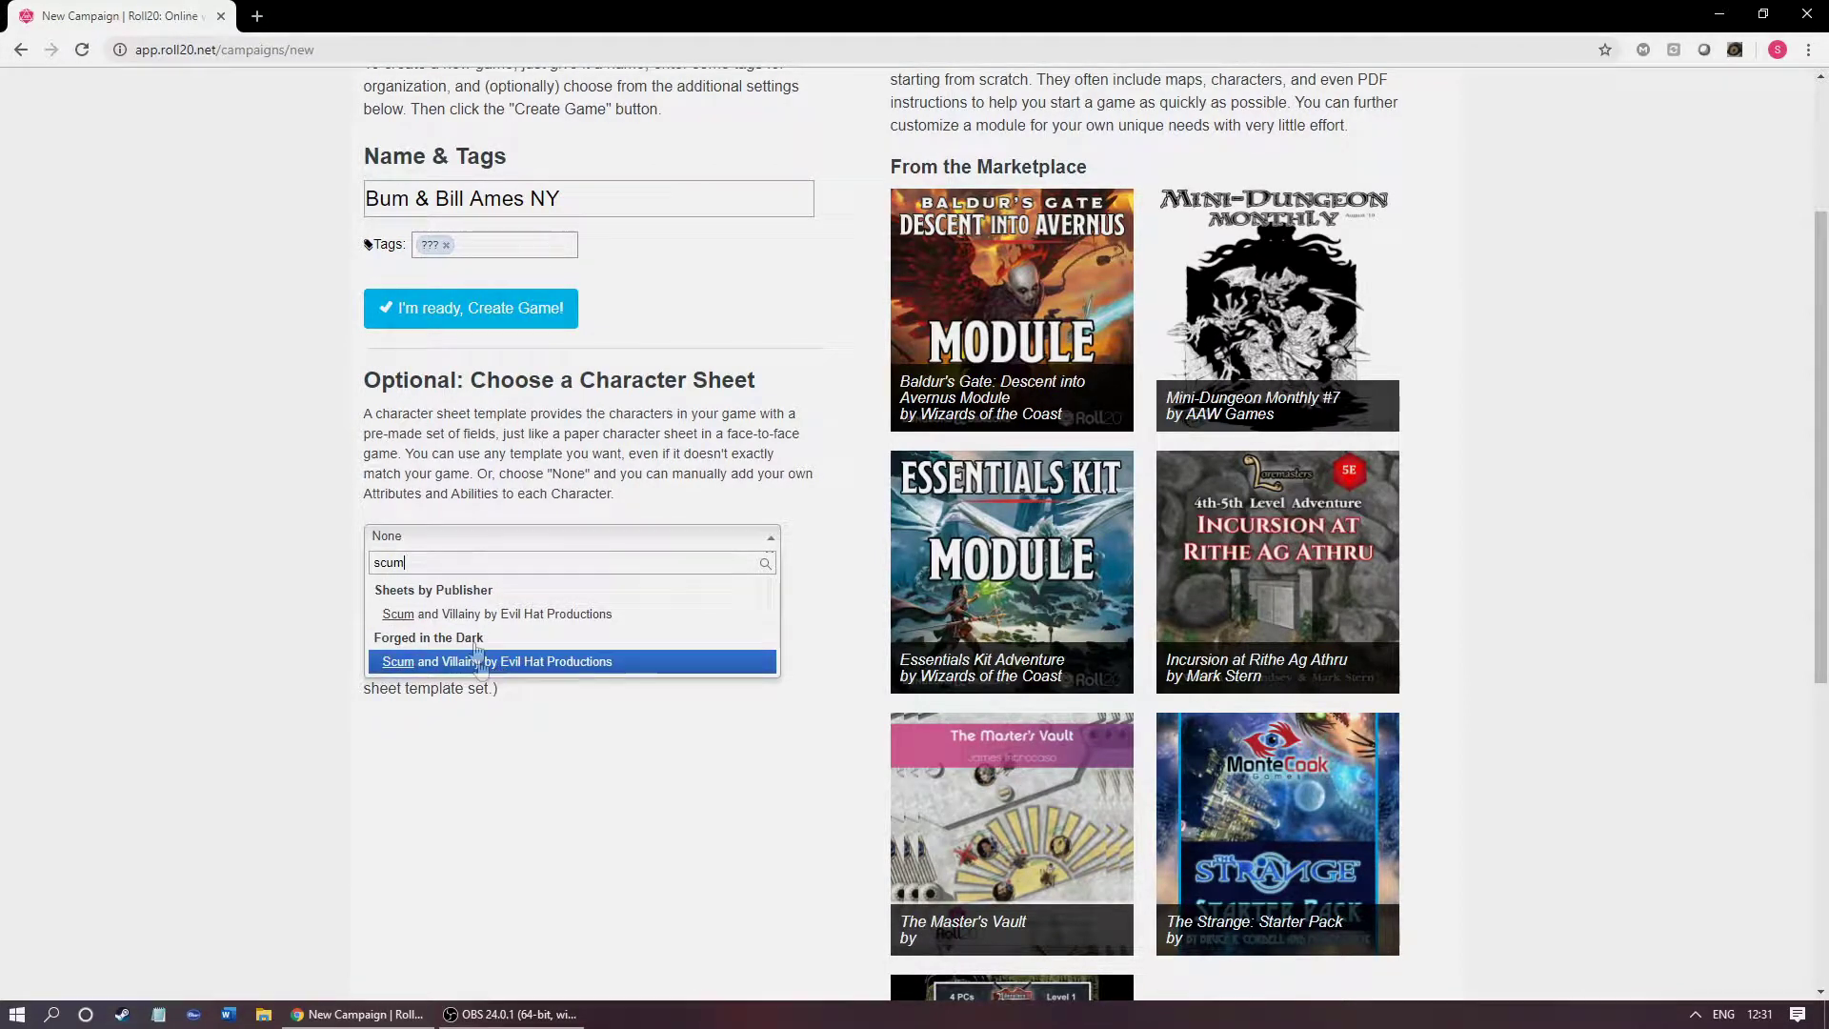
pyautogui.write('m')
pyautogui.press('BackSpace')
pyautogui.press('BackSpace')
pyautogui.press('BackSpace')
pyautogui.press('BackSpace')
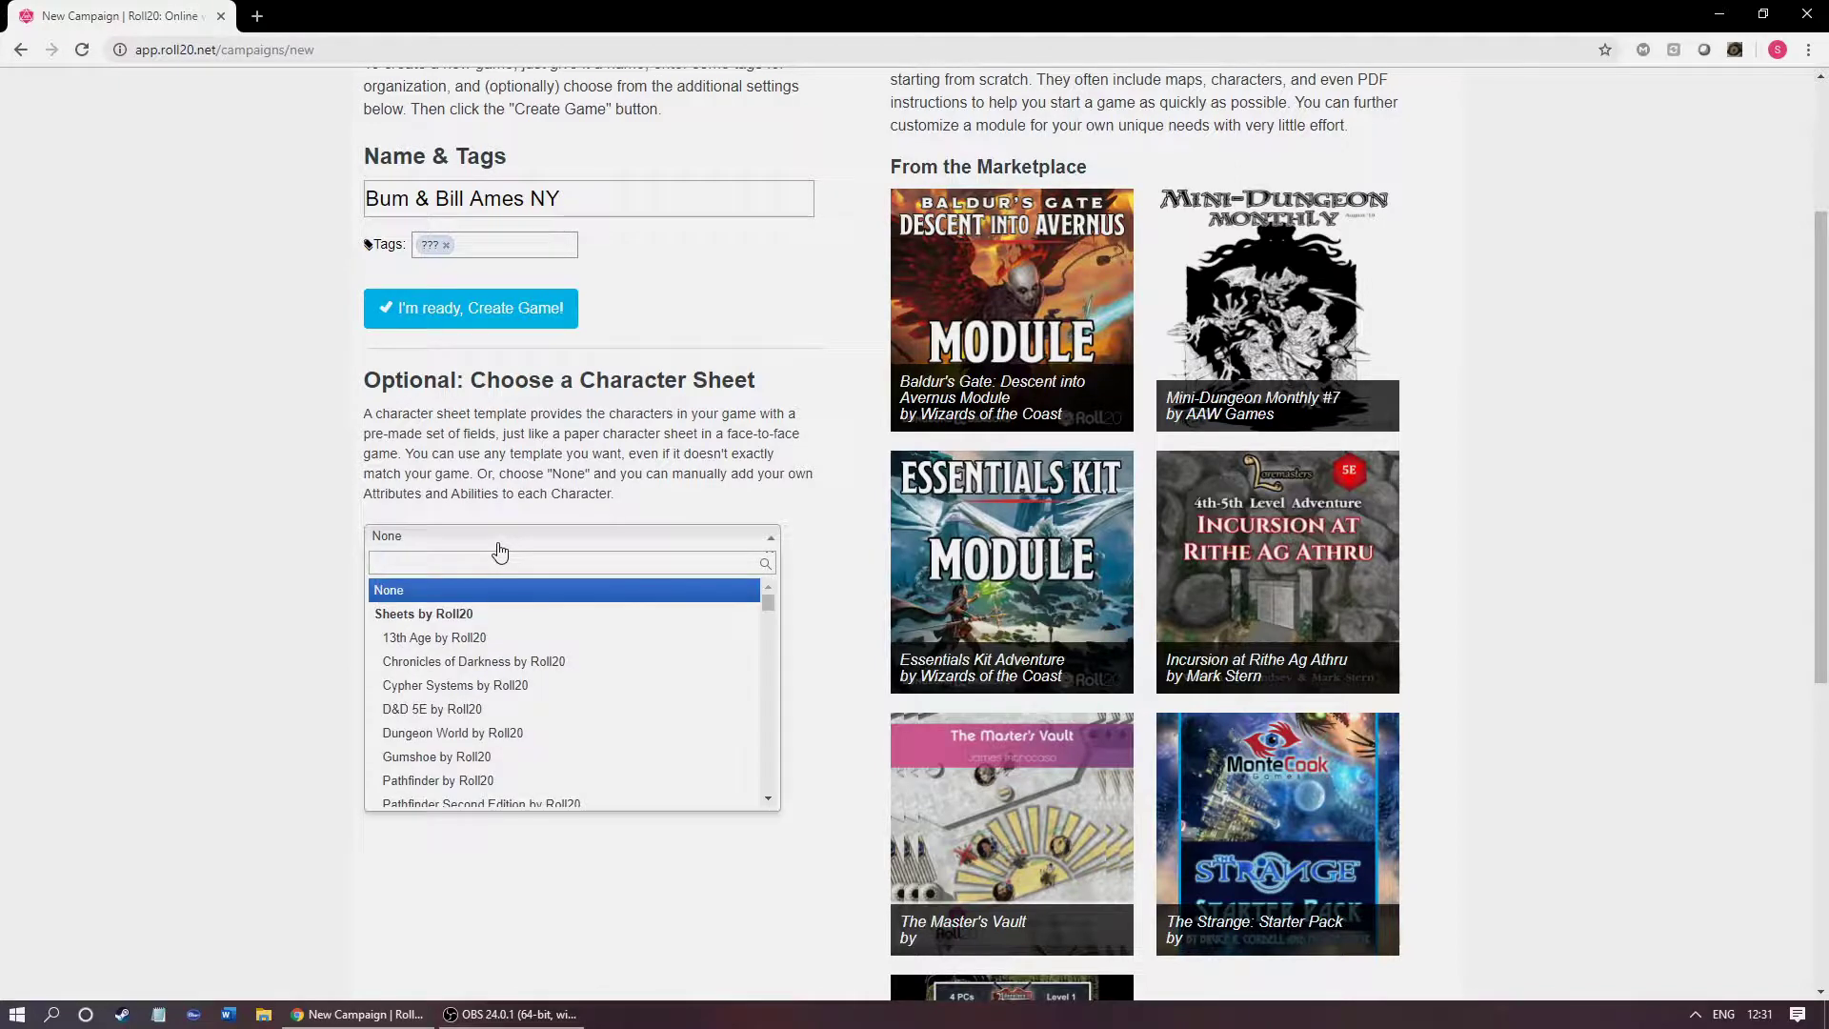
# Step: Pick Scum and Villainy by Evil Hat Productions from the Forged in the Dark sheets
pyautogui.scroll(-10, 739, 613)
pyautogui.scroll(-8, 702, 653)
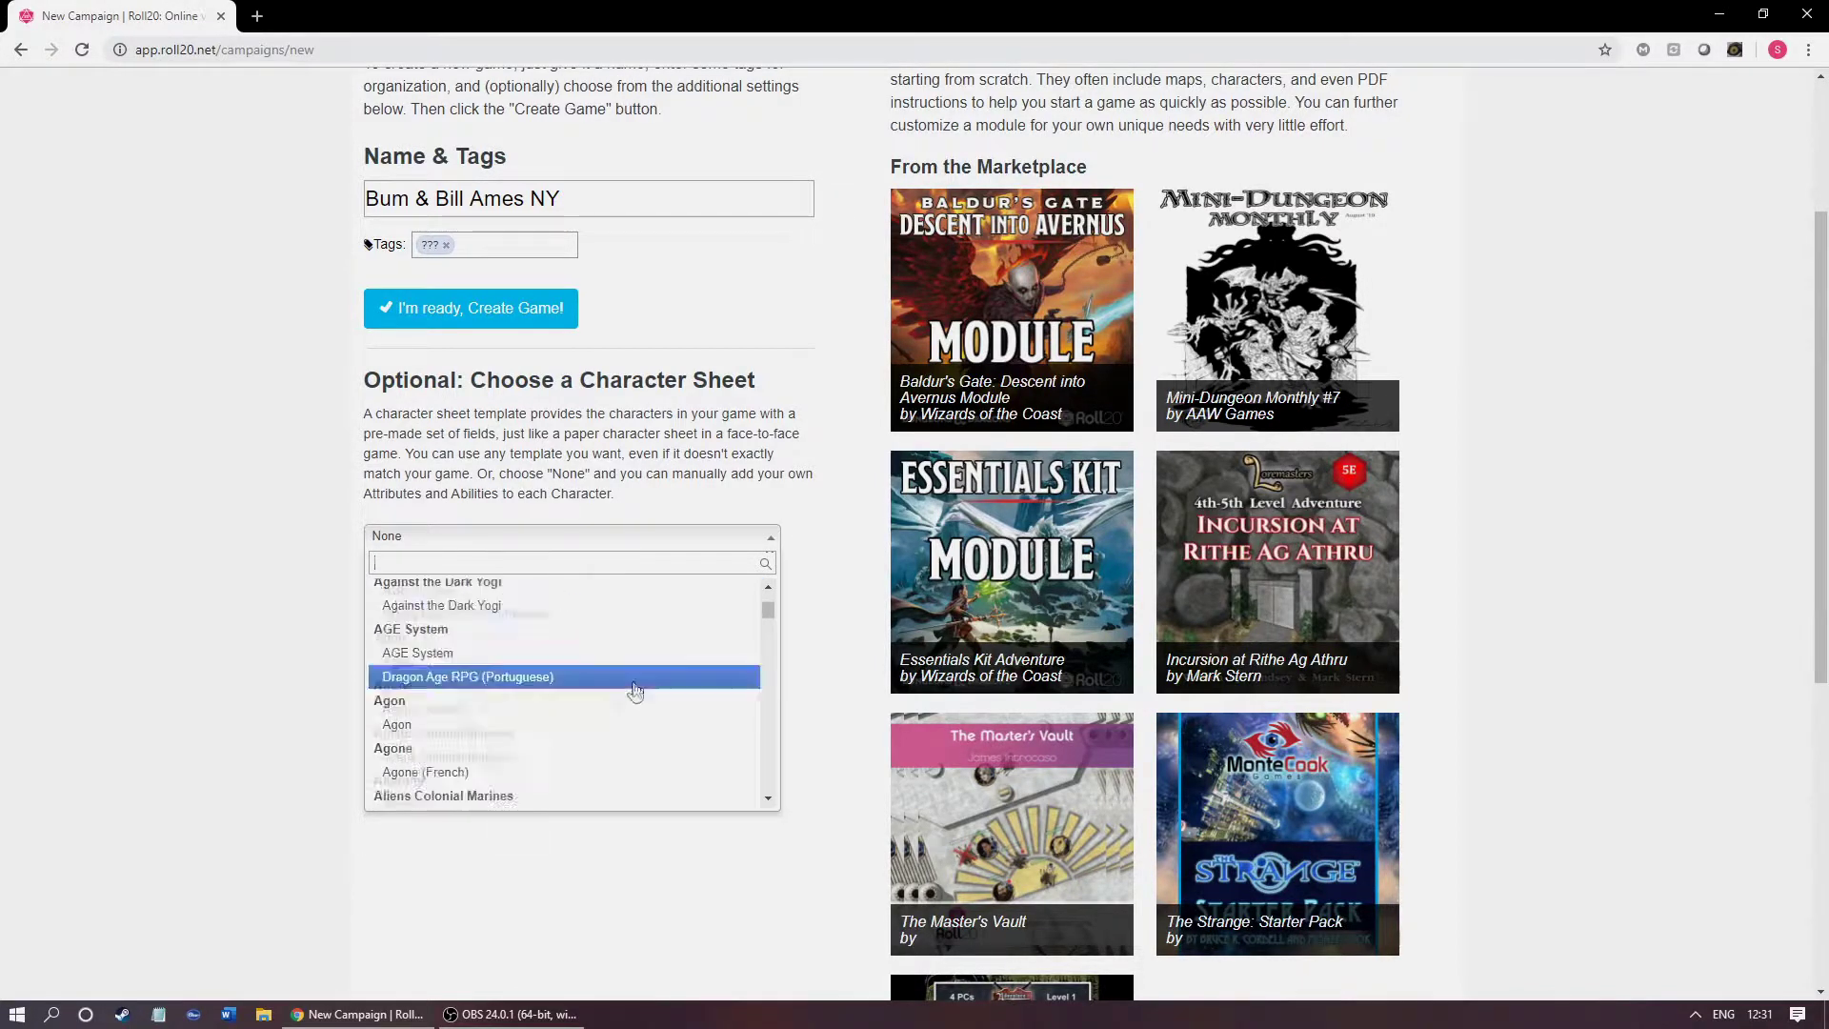
pyautogui.scroll(-6, 594, 673)
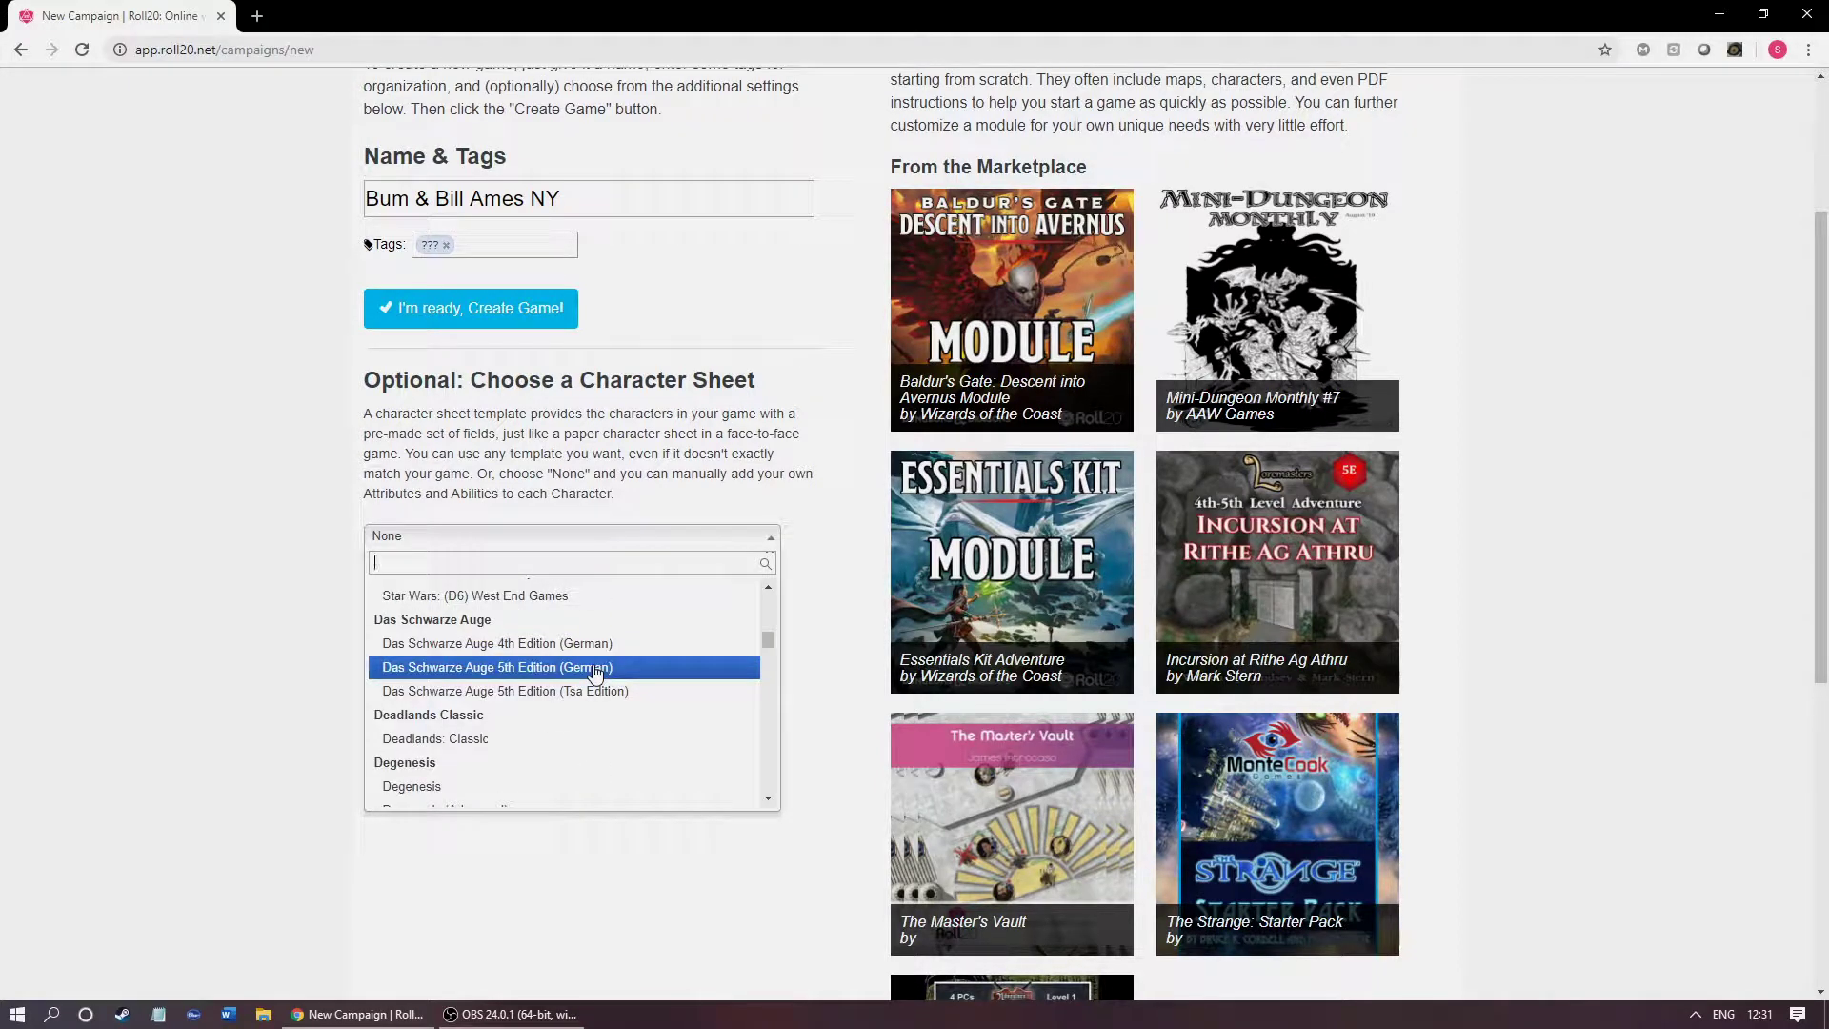
pyautogui.scroll(-1, 594, 673)
pyautogui.scroll(-8, 595, 673)
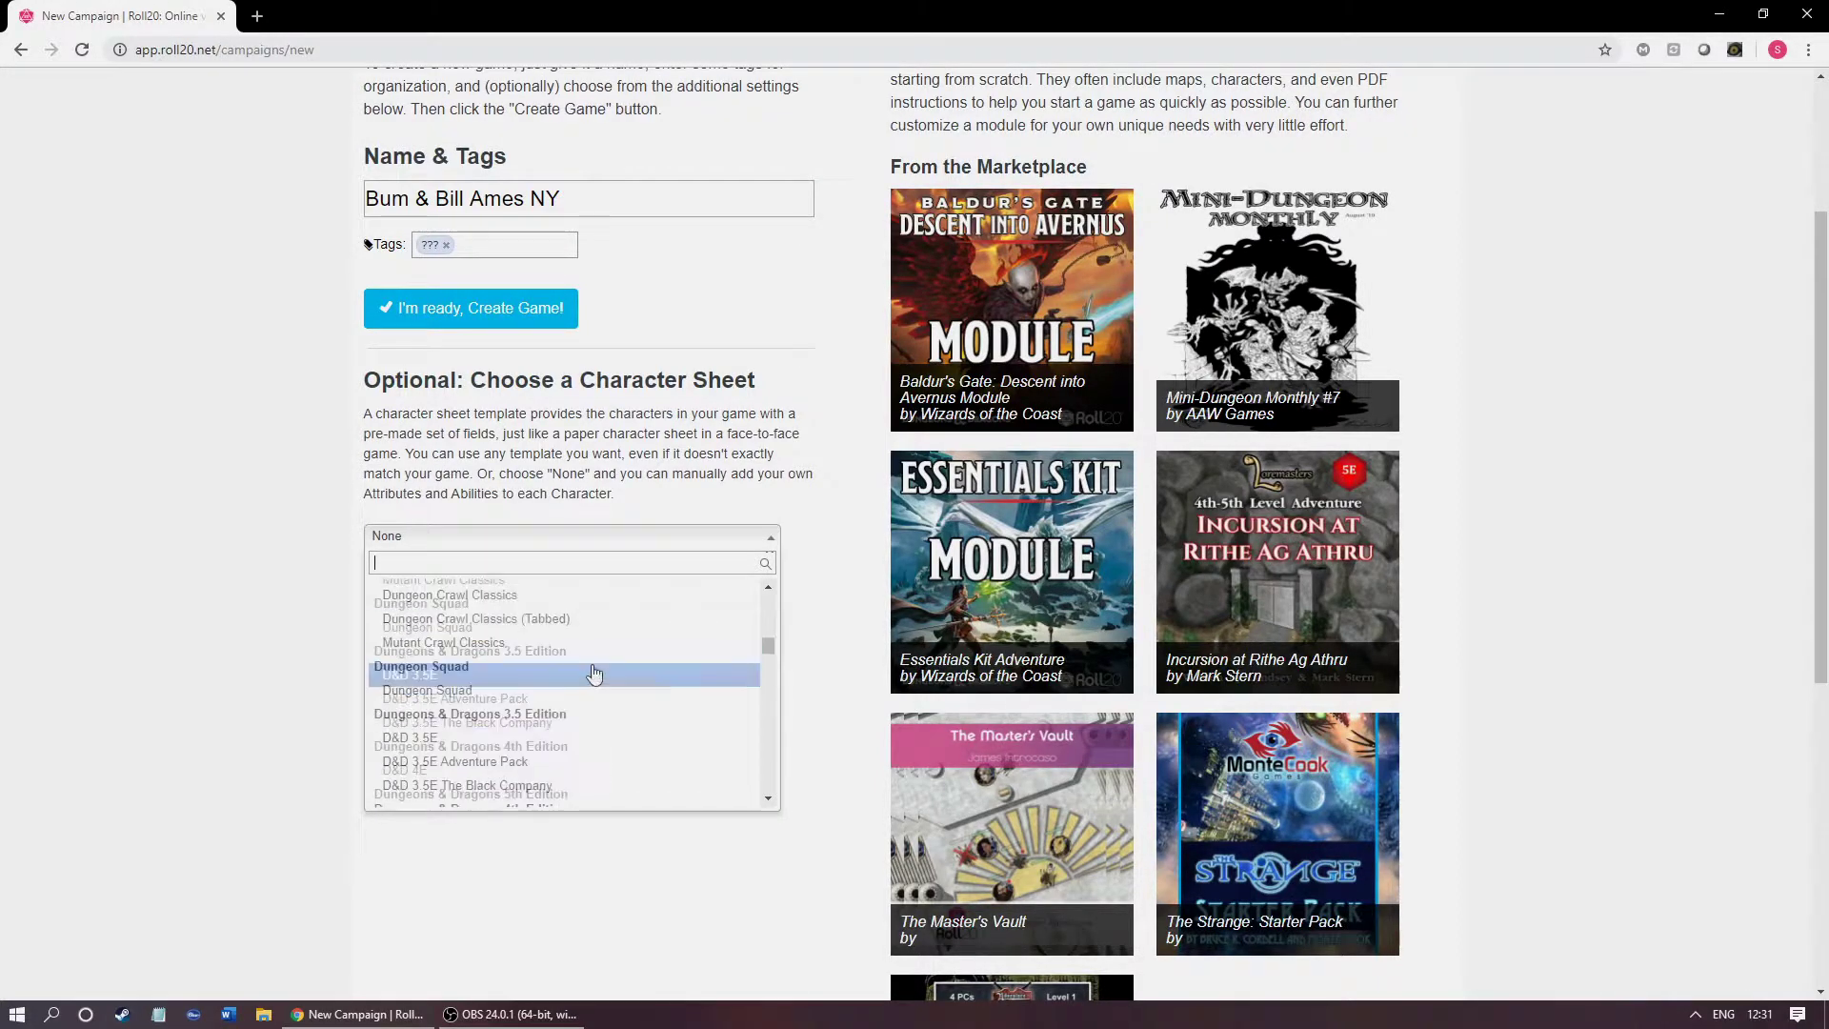
pyautogui.scroll(-10, 595, 673)
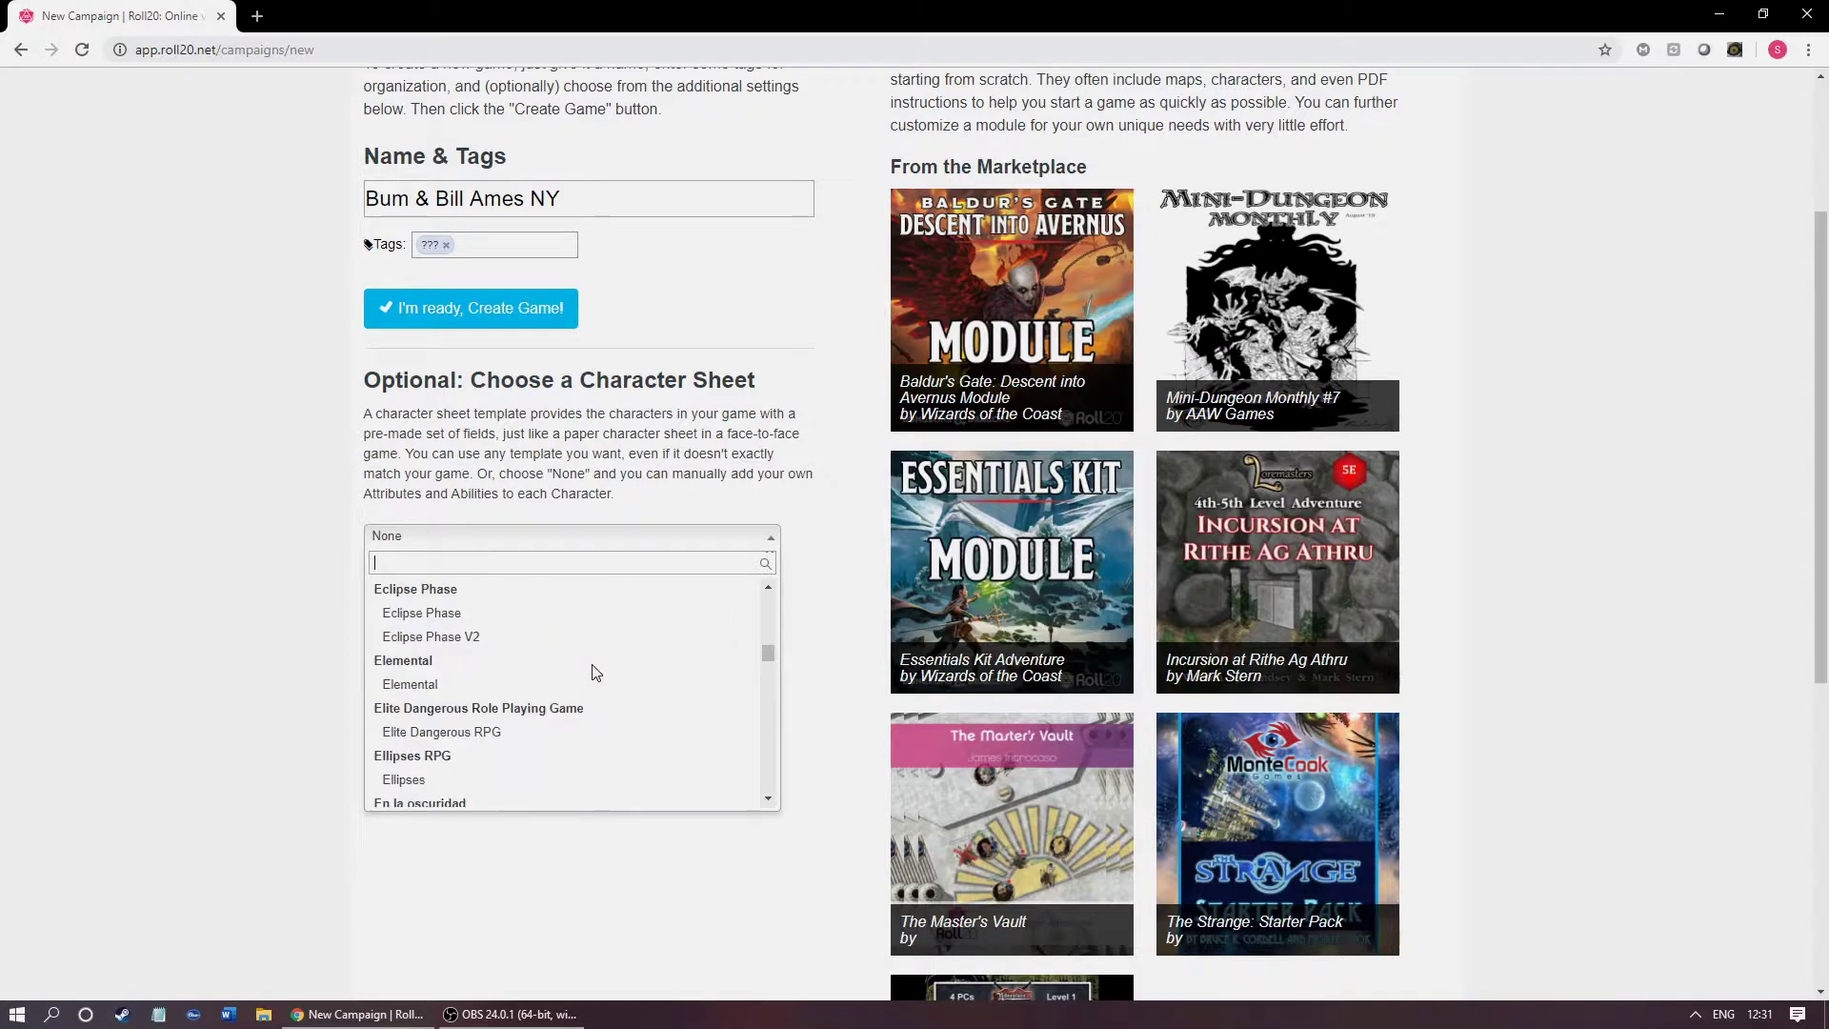
pyautogui.scroll(-8, 594, 672)
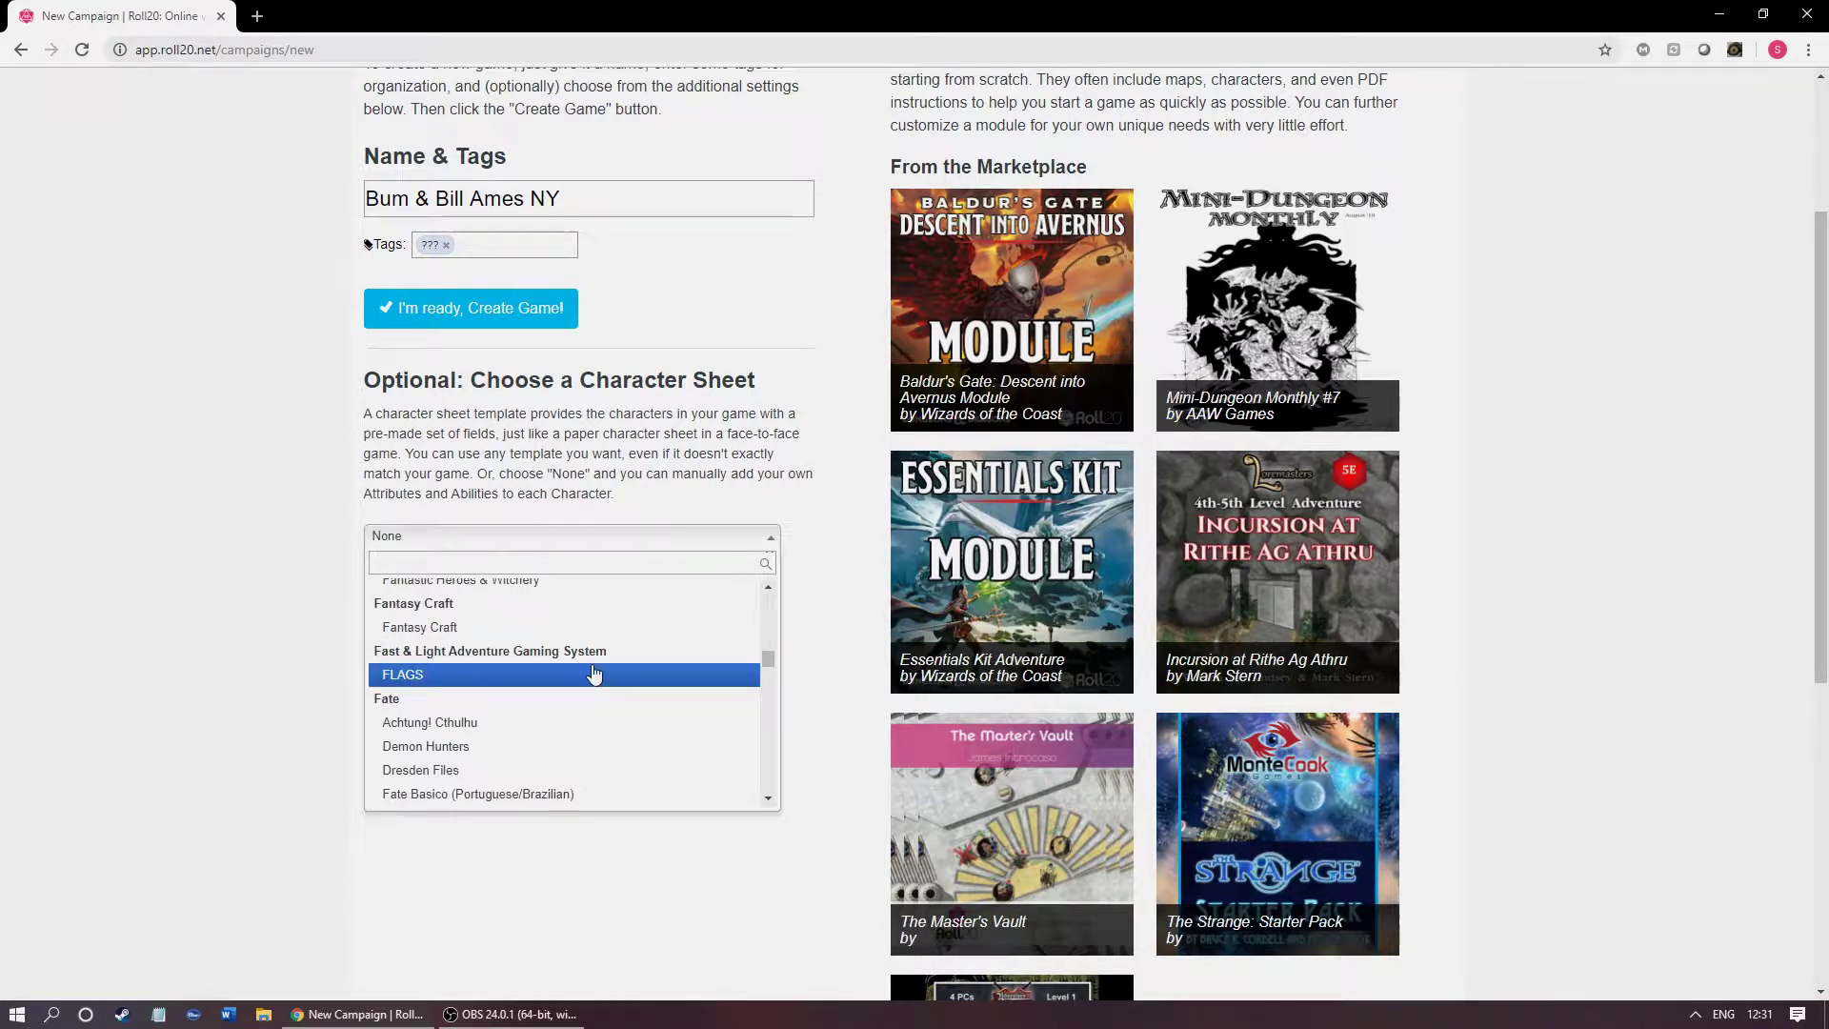
pyautogui.scroll(-3, 594, 673)
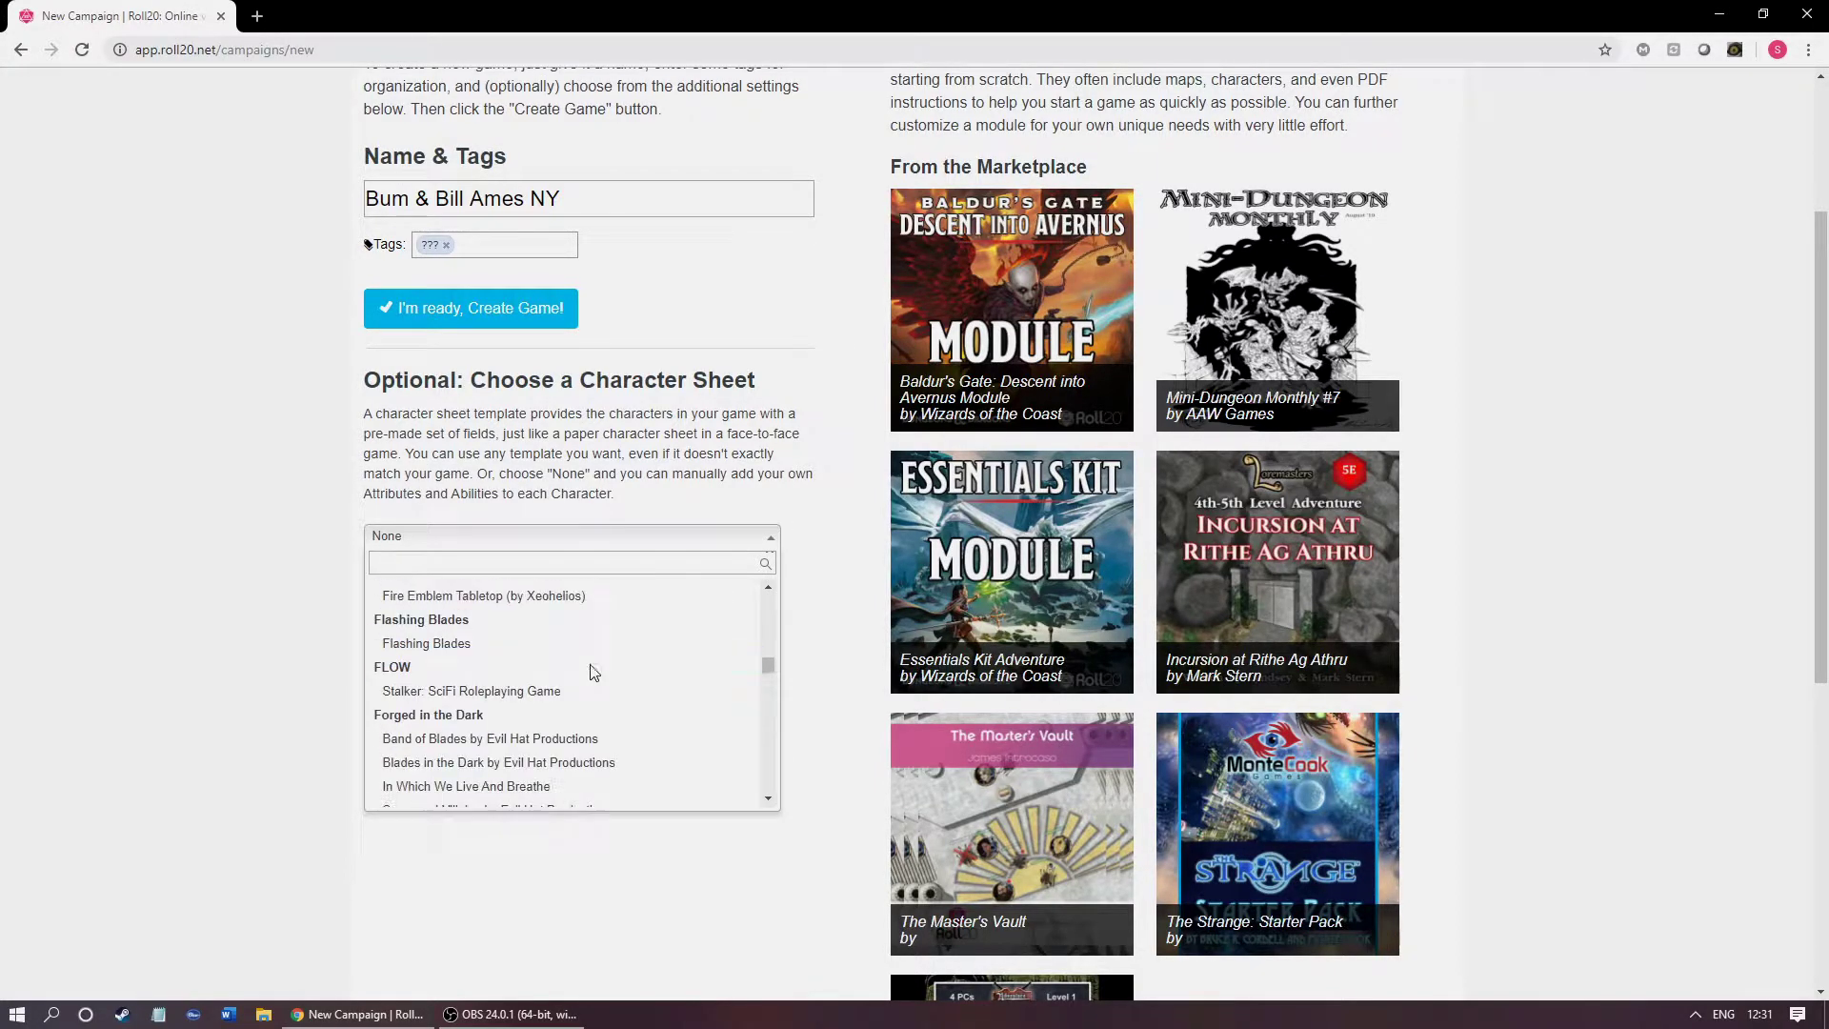
pyautogui.scroll(-3, 572, 677)
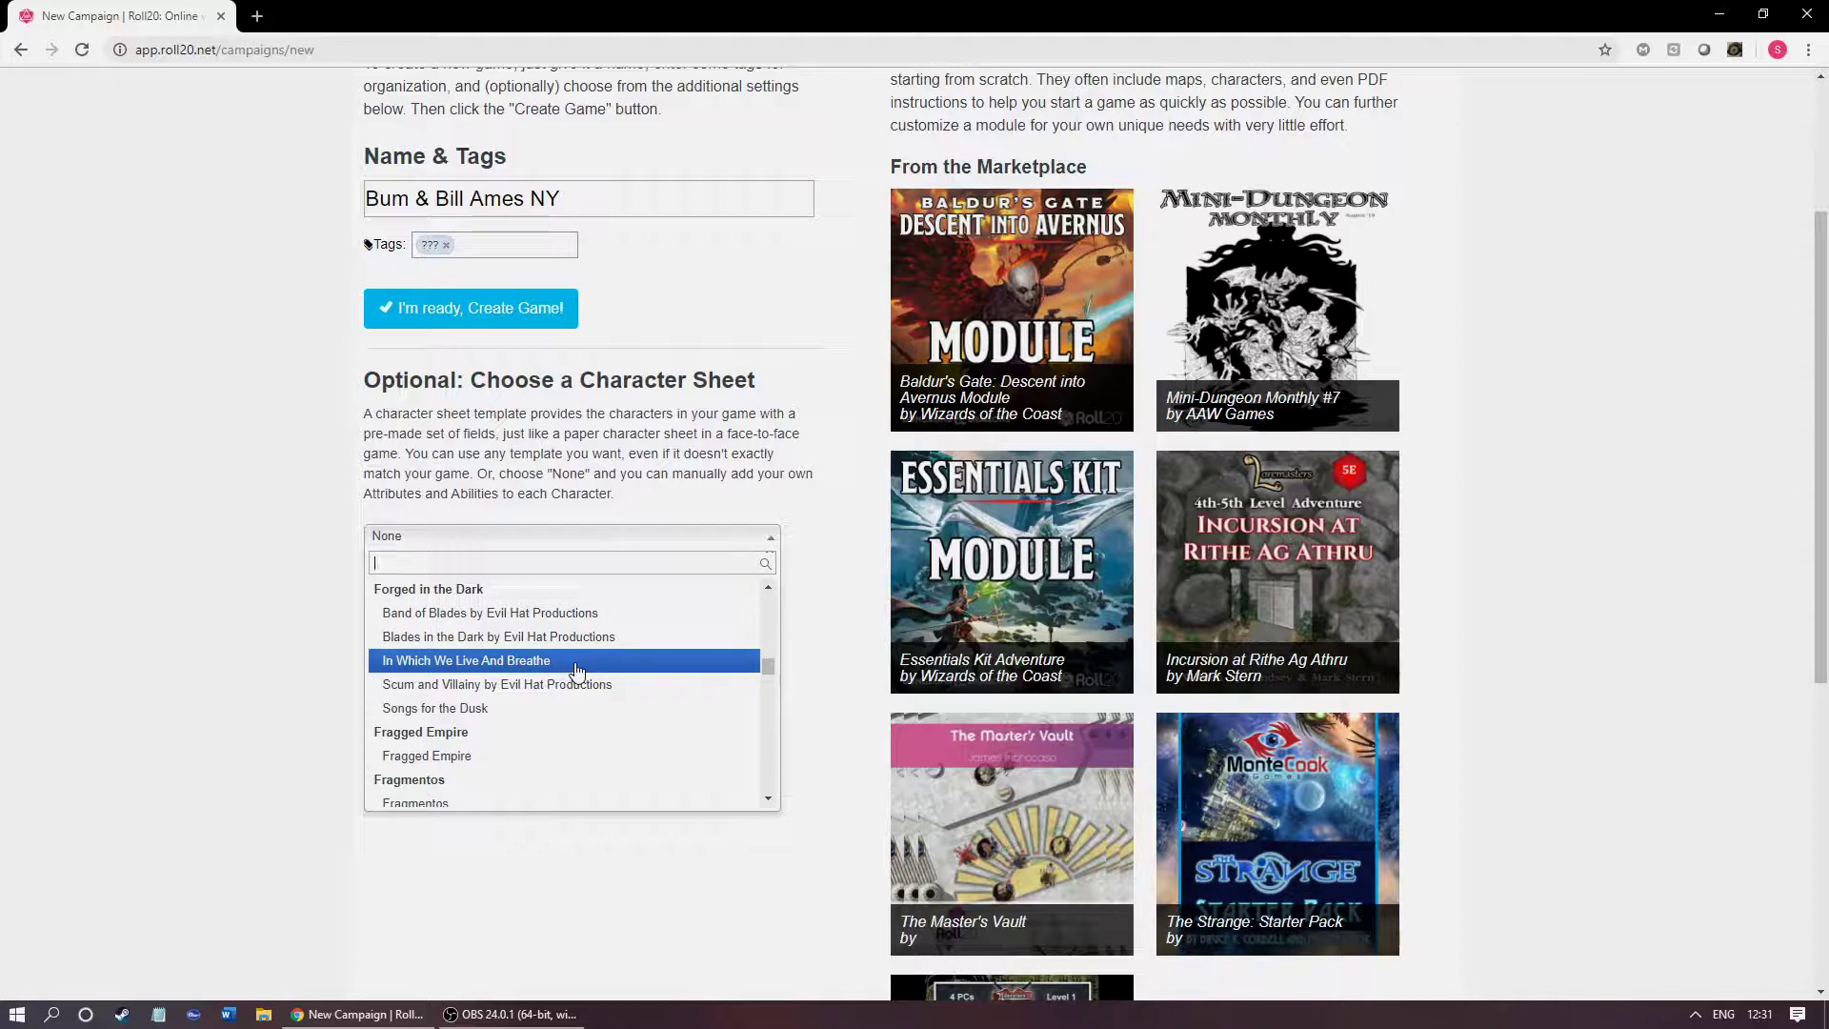
pyautogui.click(448, 688)
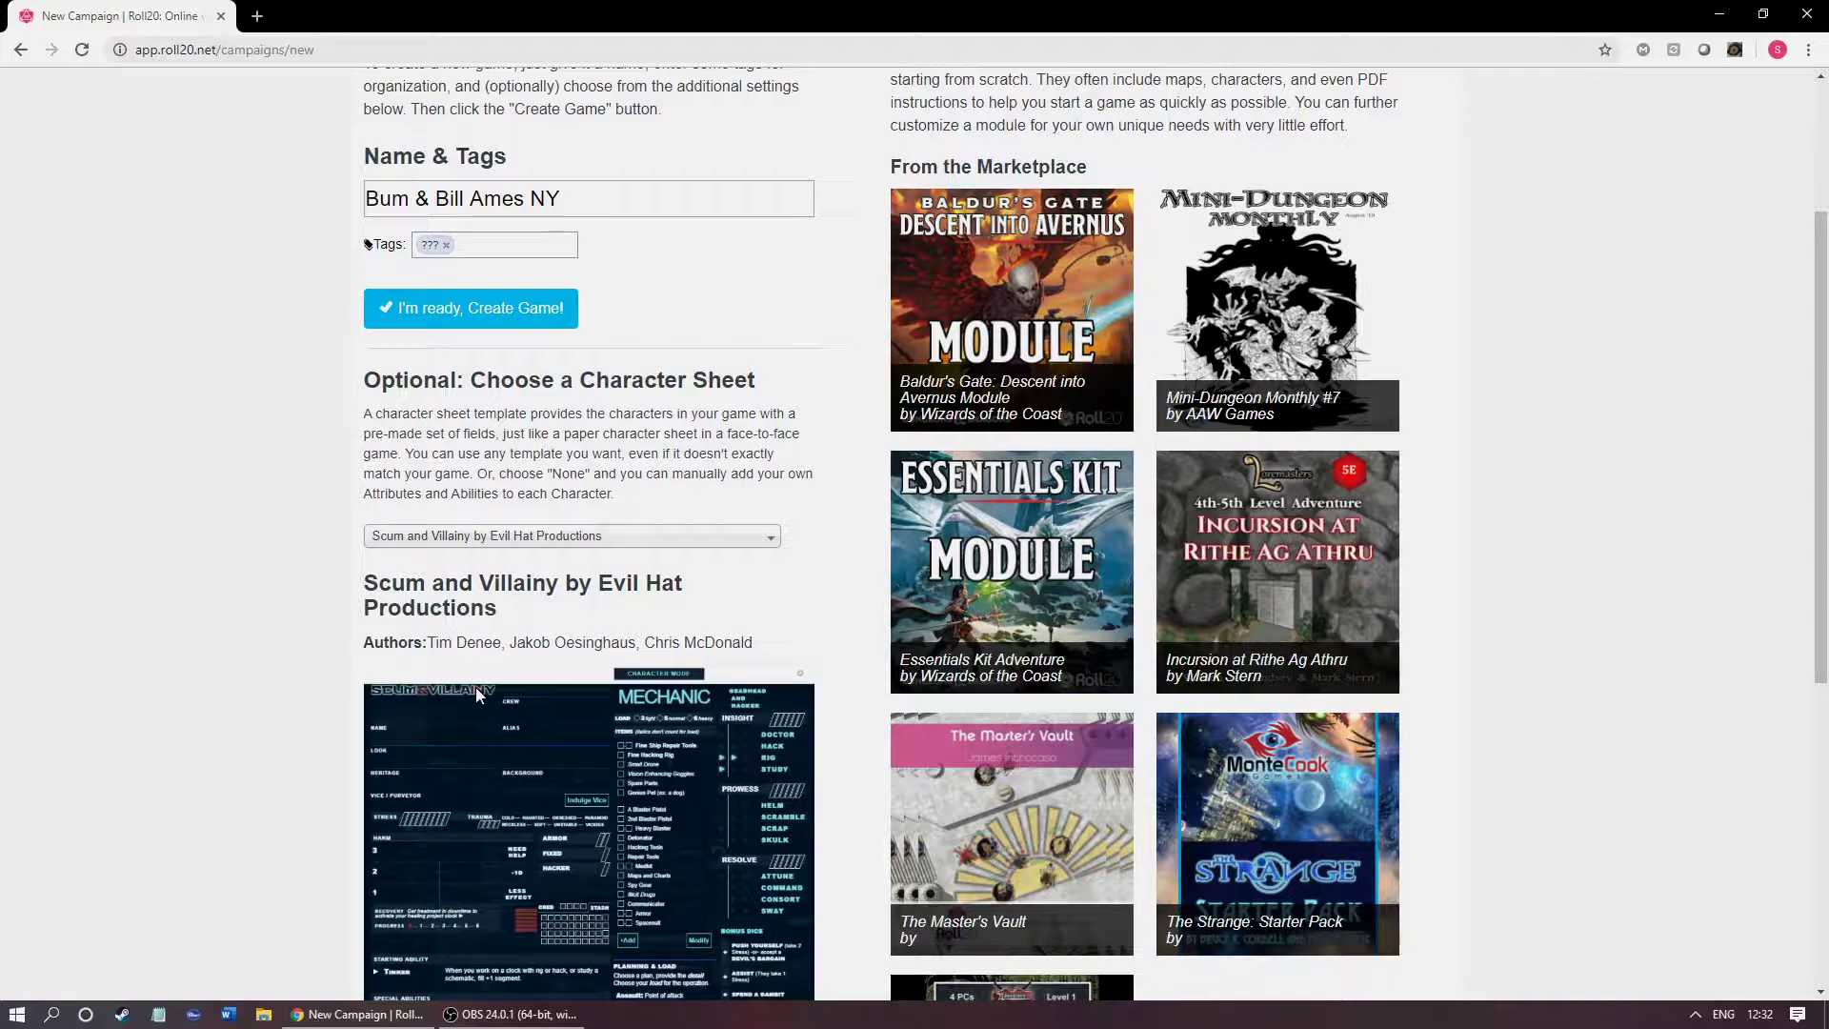
pyautogui.scroll(-1, 476, 688)
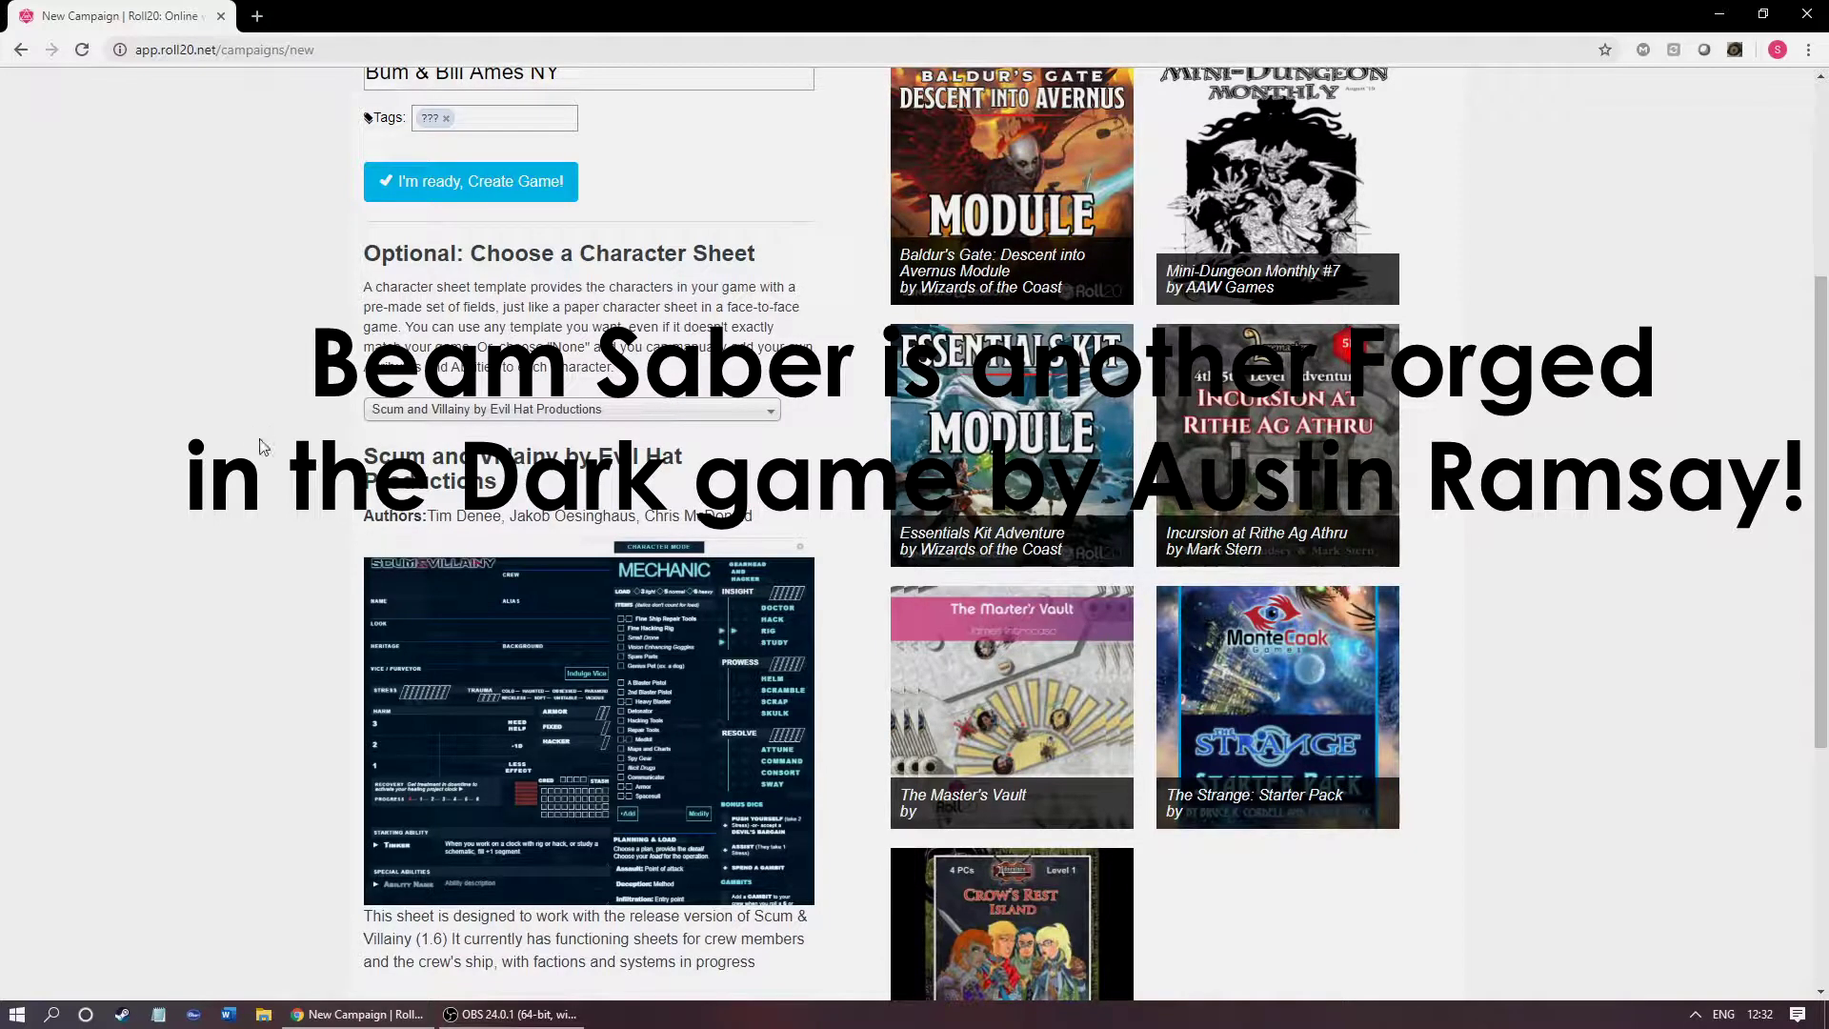
pyautogui.tripleClick(395, 303)
pyautogui.doubleClick(409, 307)
pyautogui.click(419, 309)
pyautogui.tripleClick(432, 314)
pyautogui.click(491, 310)
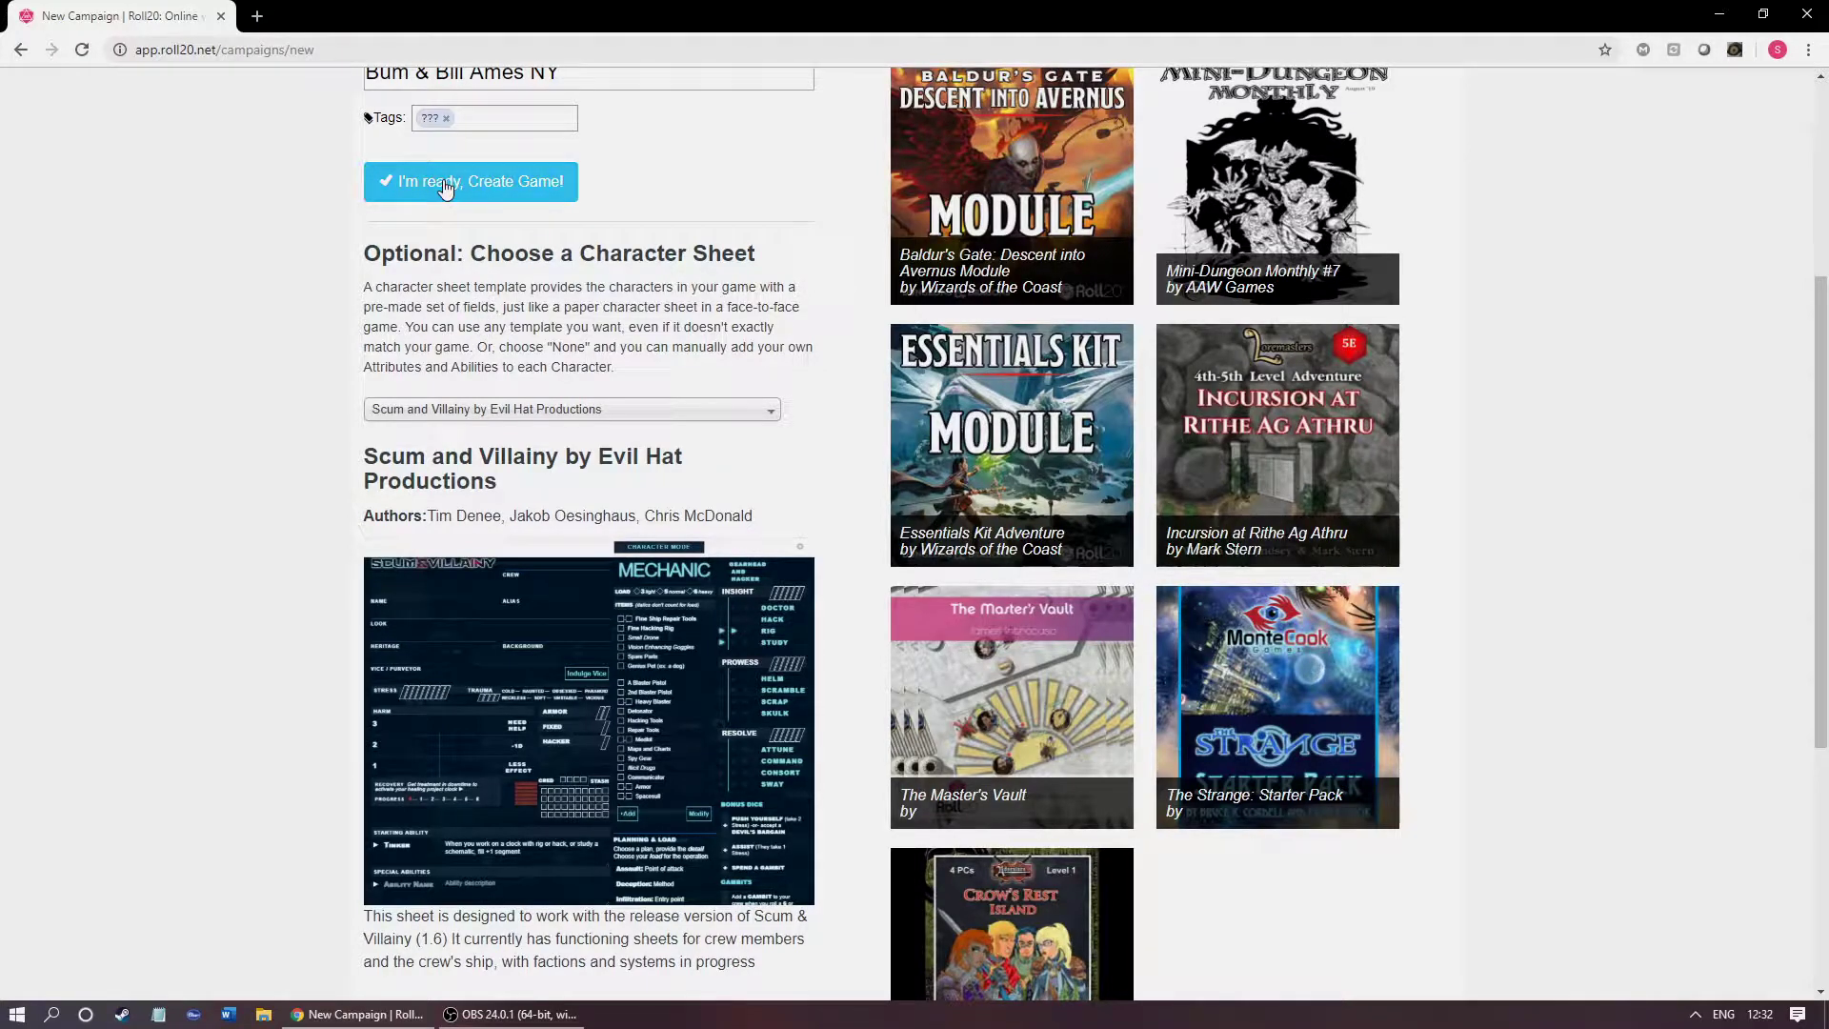
pyautogui.scroll(-5, 495, 419)
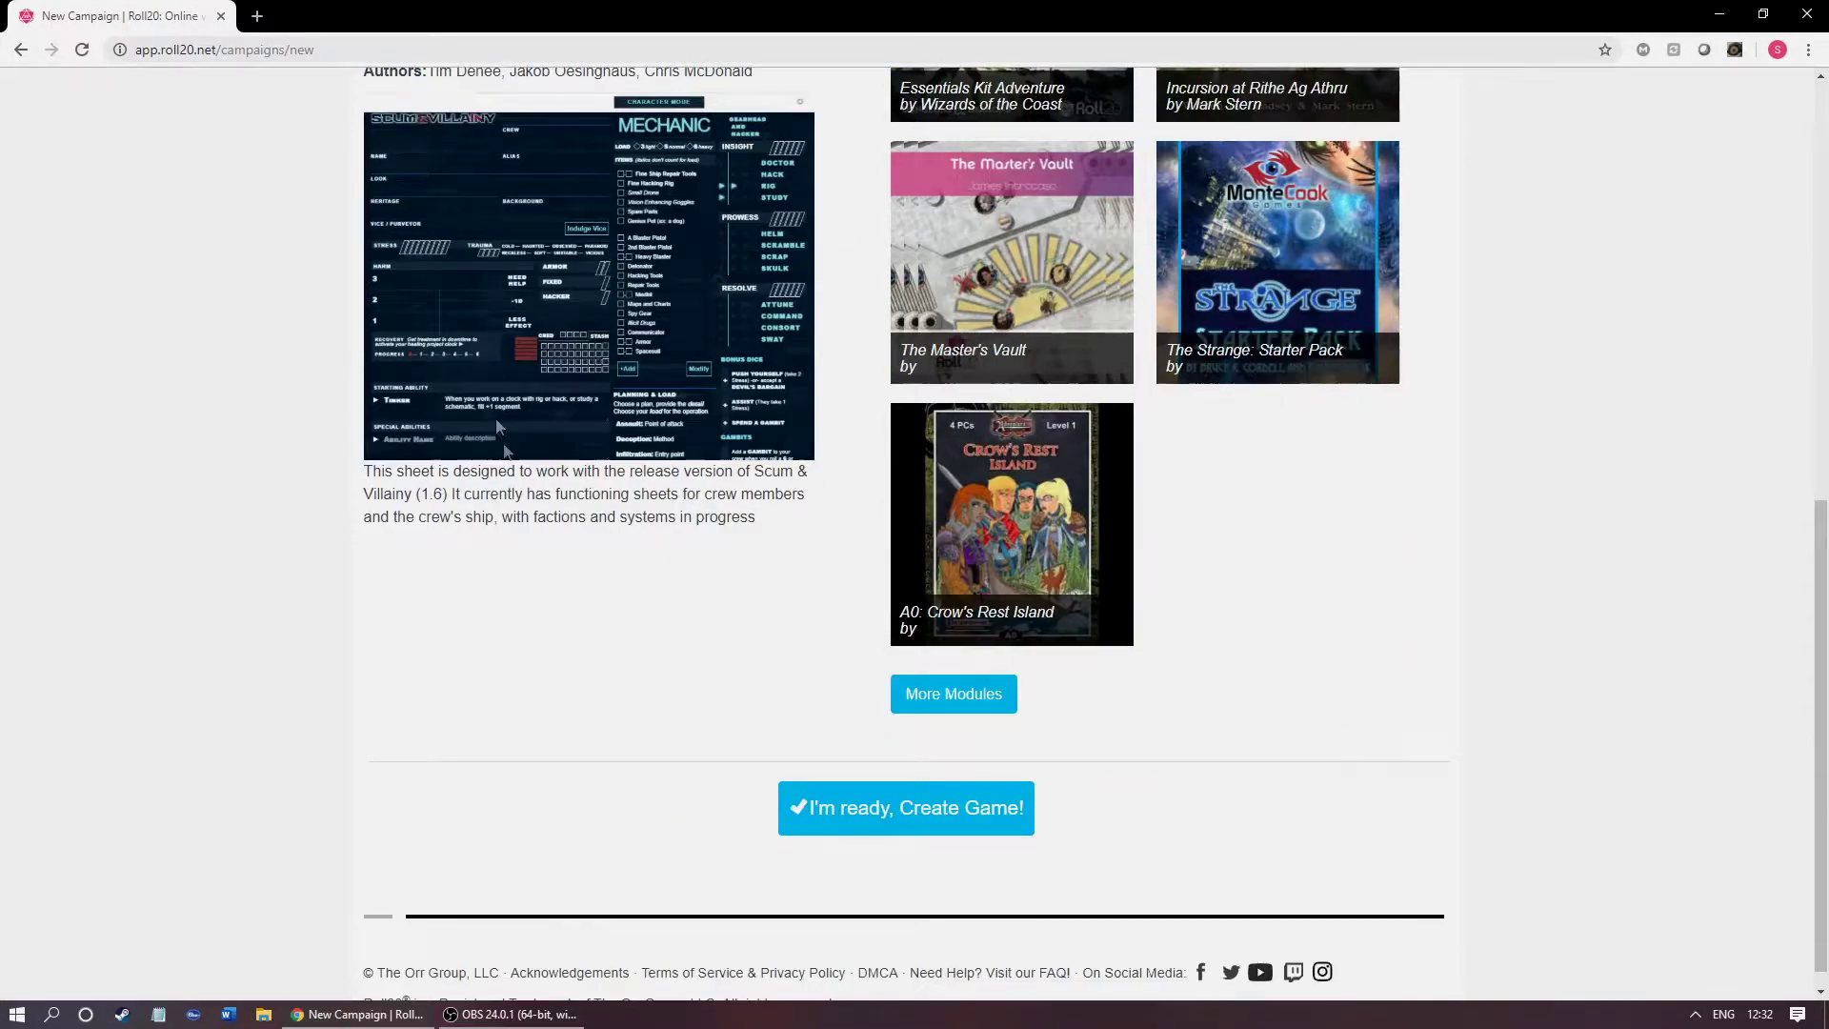
pyautogui.click(851, 819)
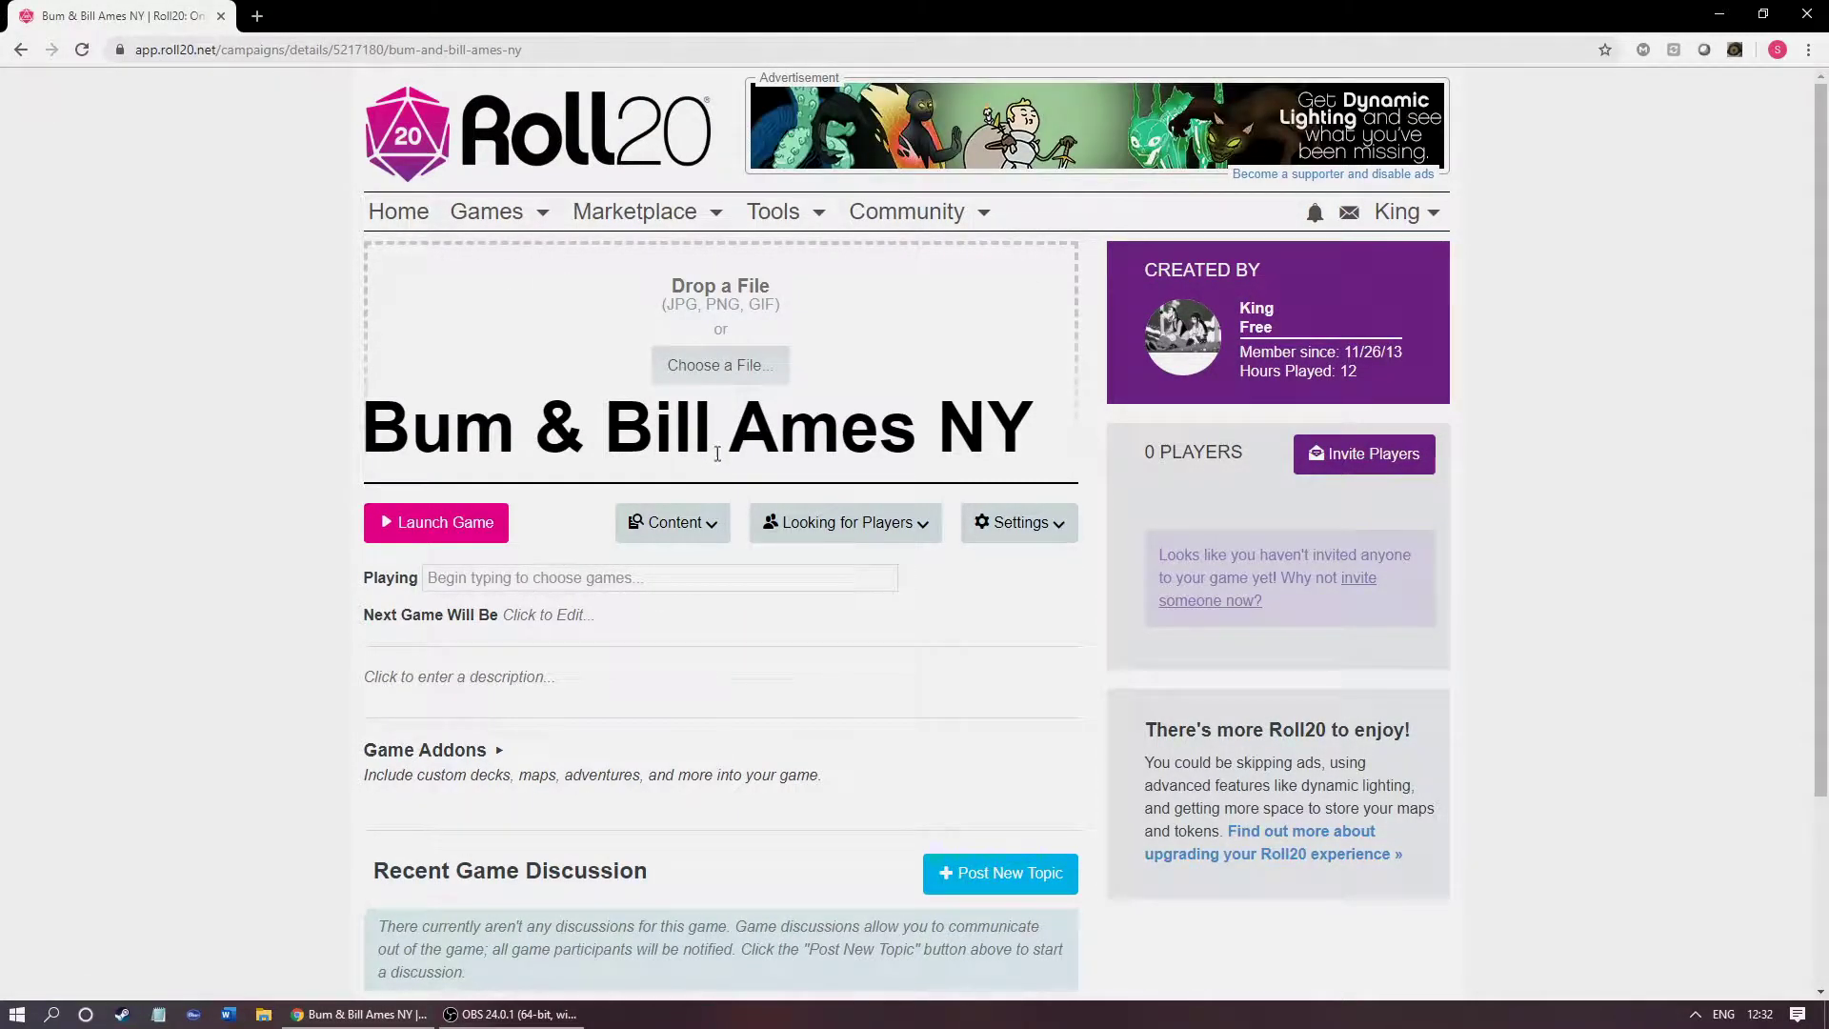
# Step: Upload hot onion.png from Pictures > Art > Arts as the game's cover image
pyautogui.click(697, 393)
pyautogui.click(697, 351)
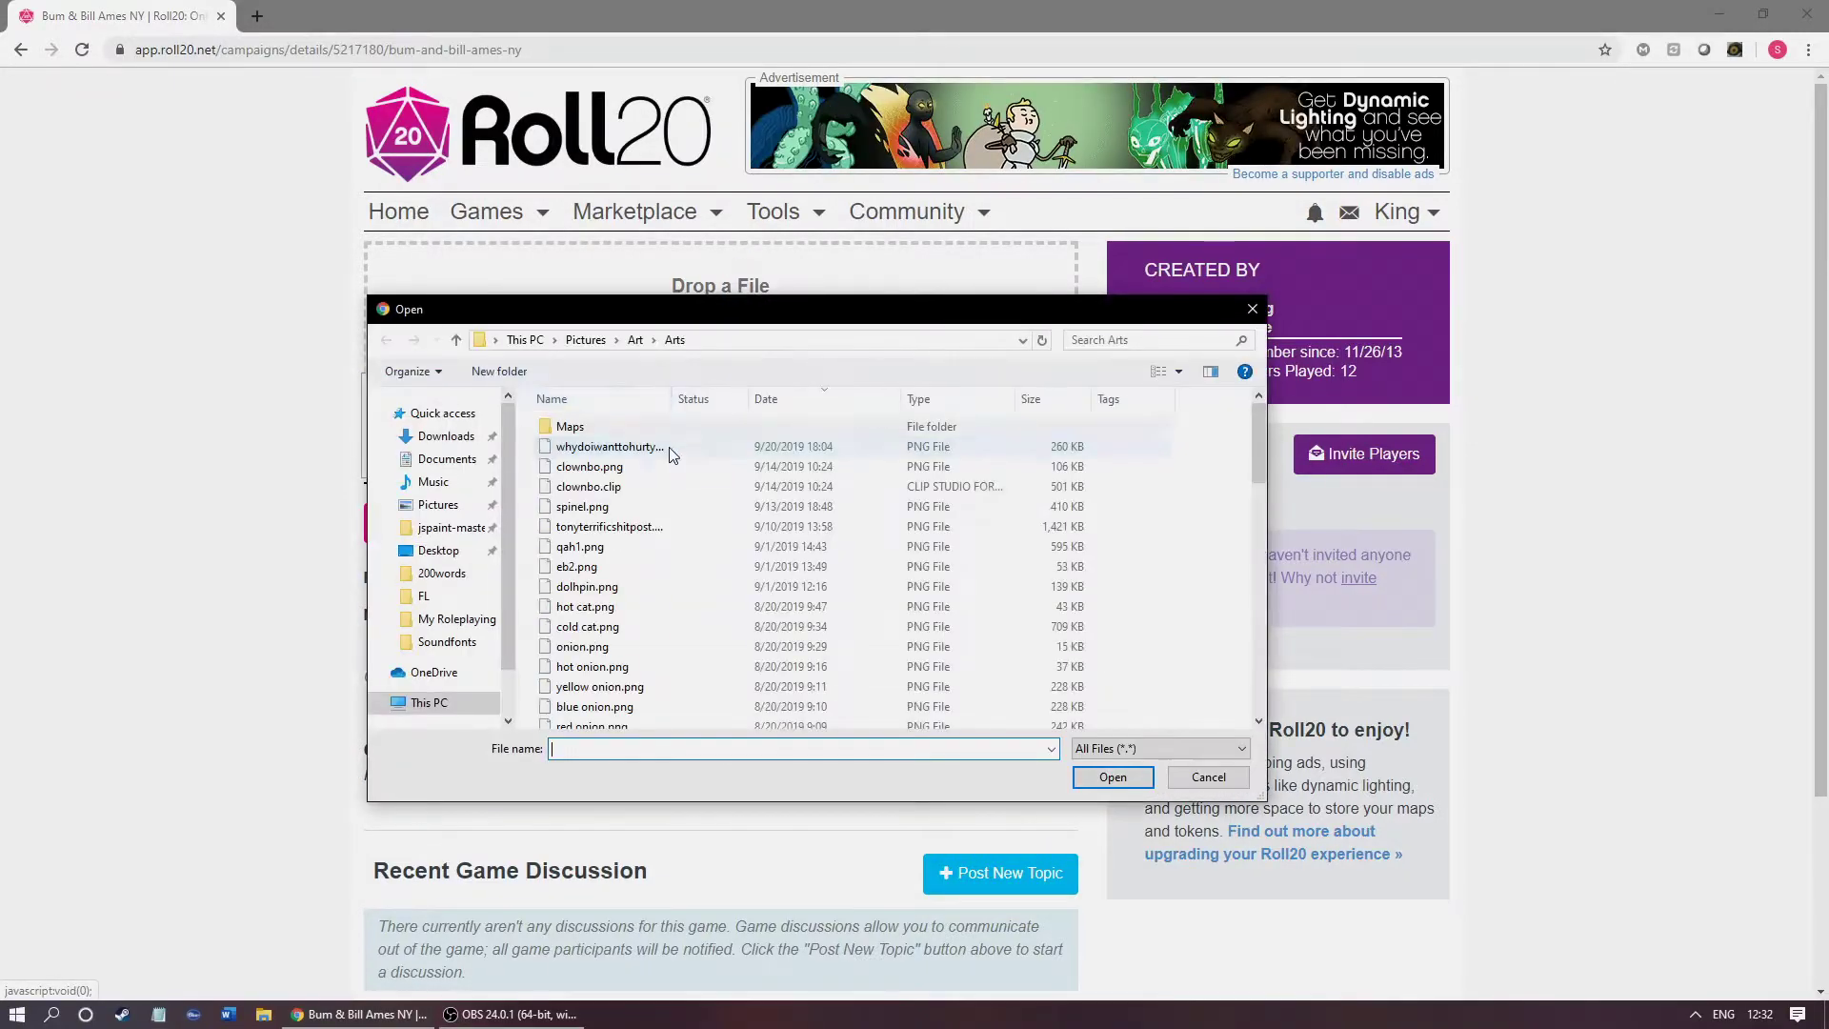
pyautogui.scroll(-3, 690, 571)
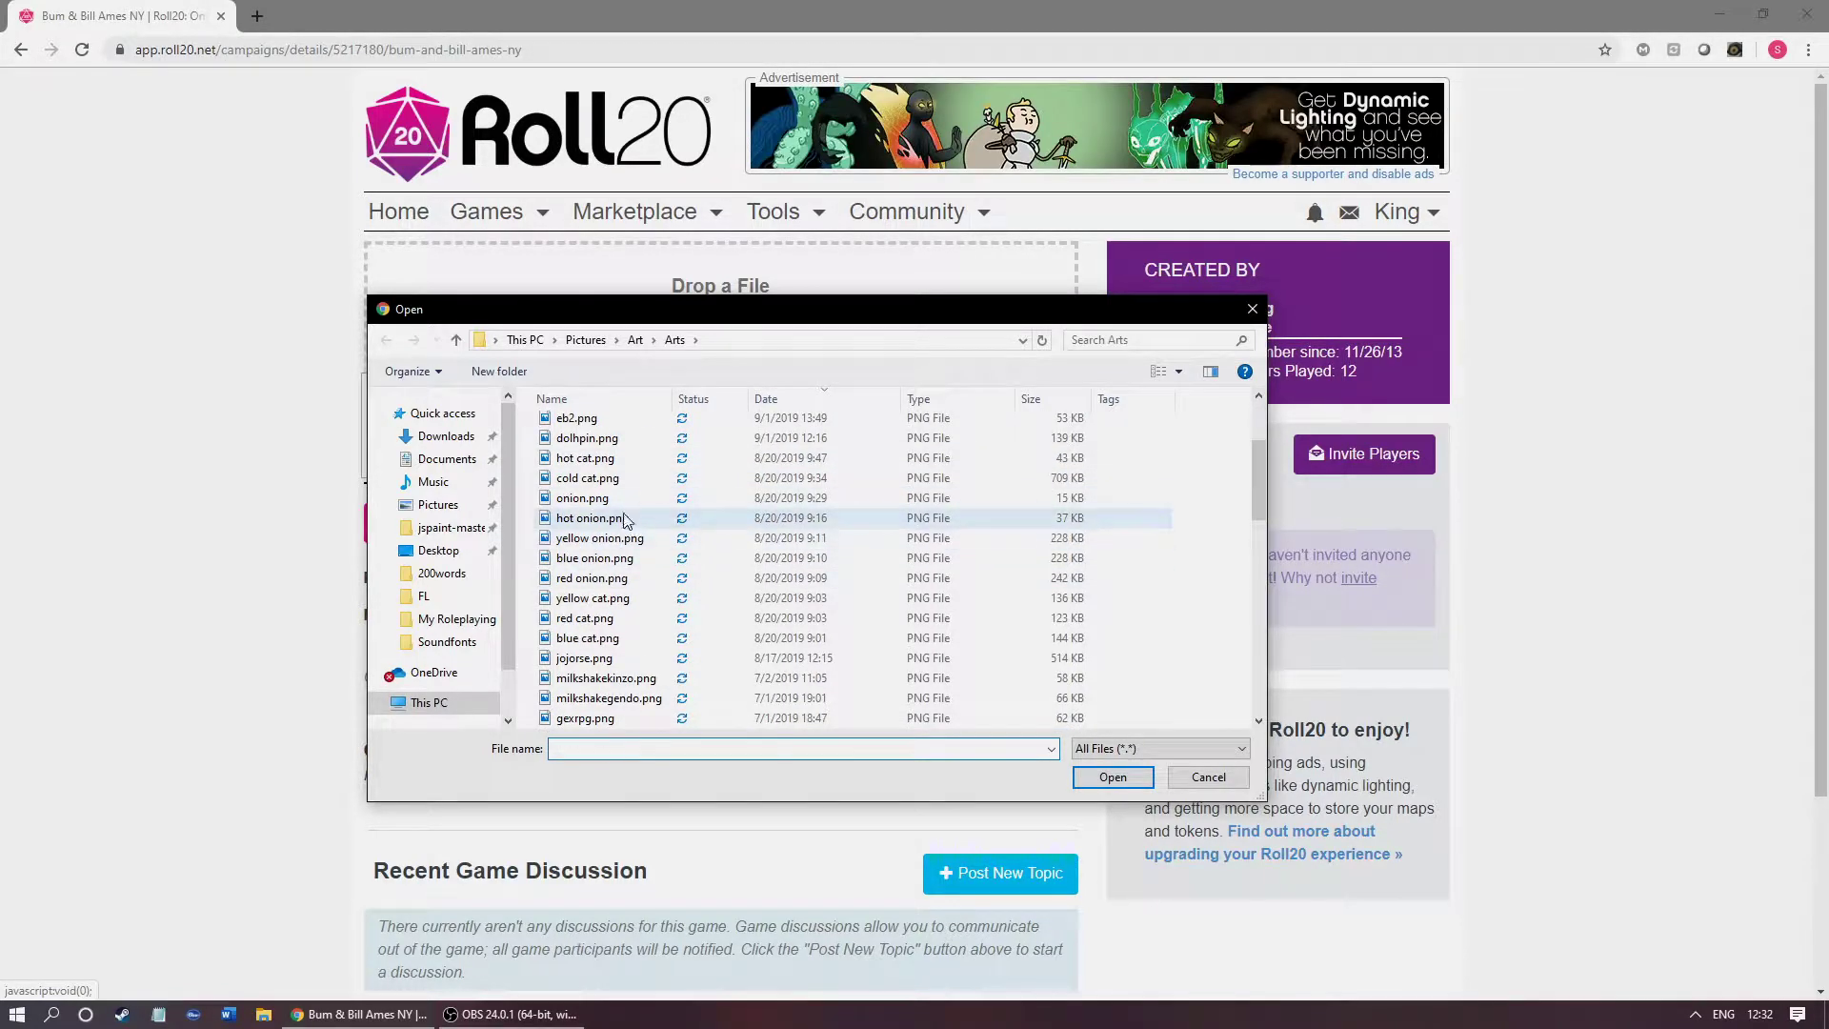
pyautogui.doubleClick(672, 518)
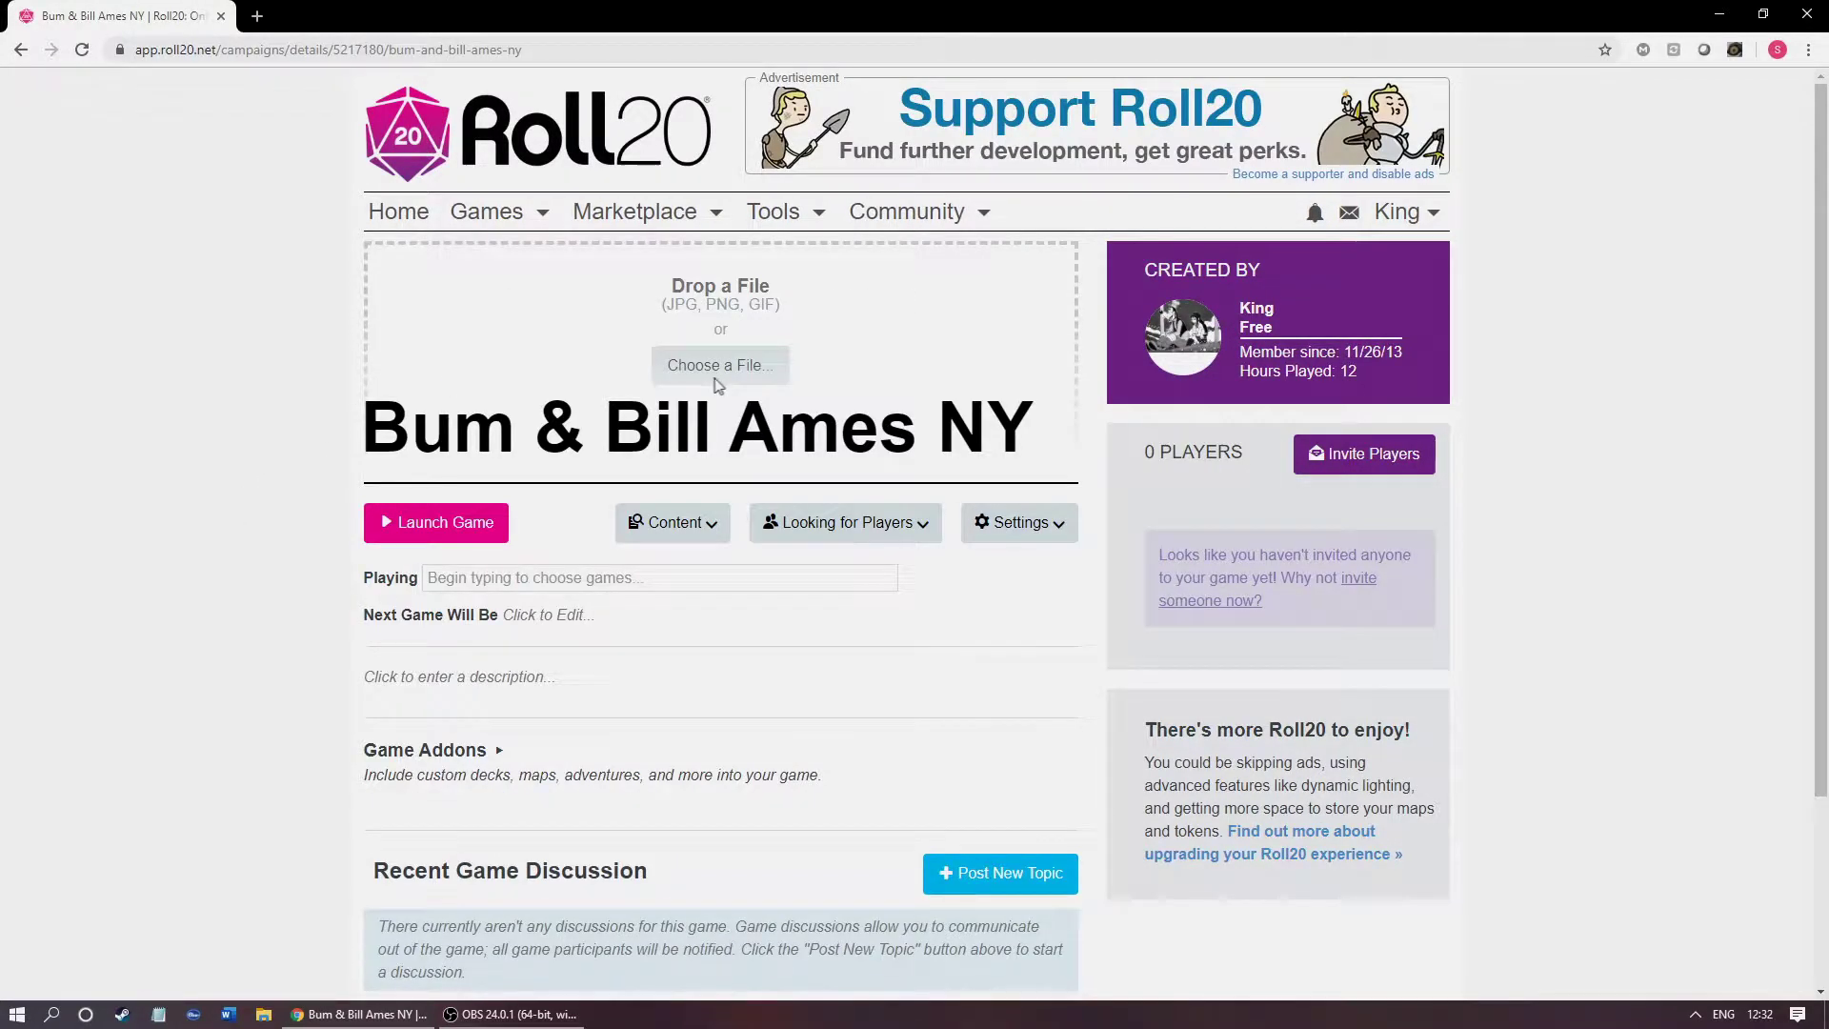
pyautogui.click(714, 369)
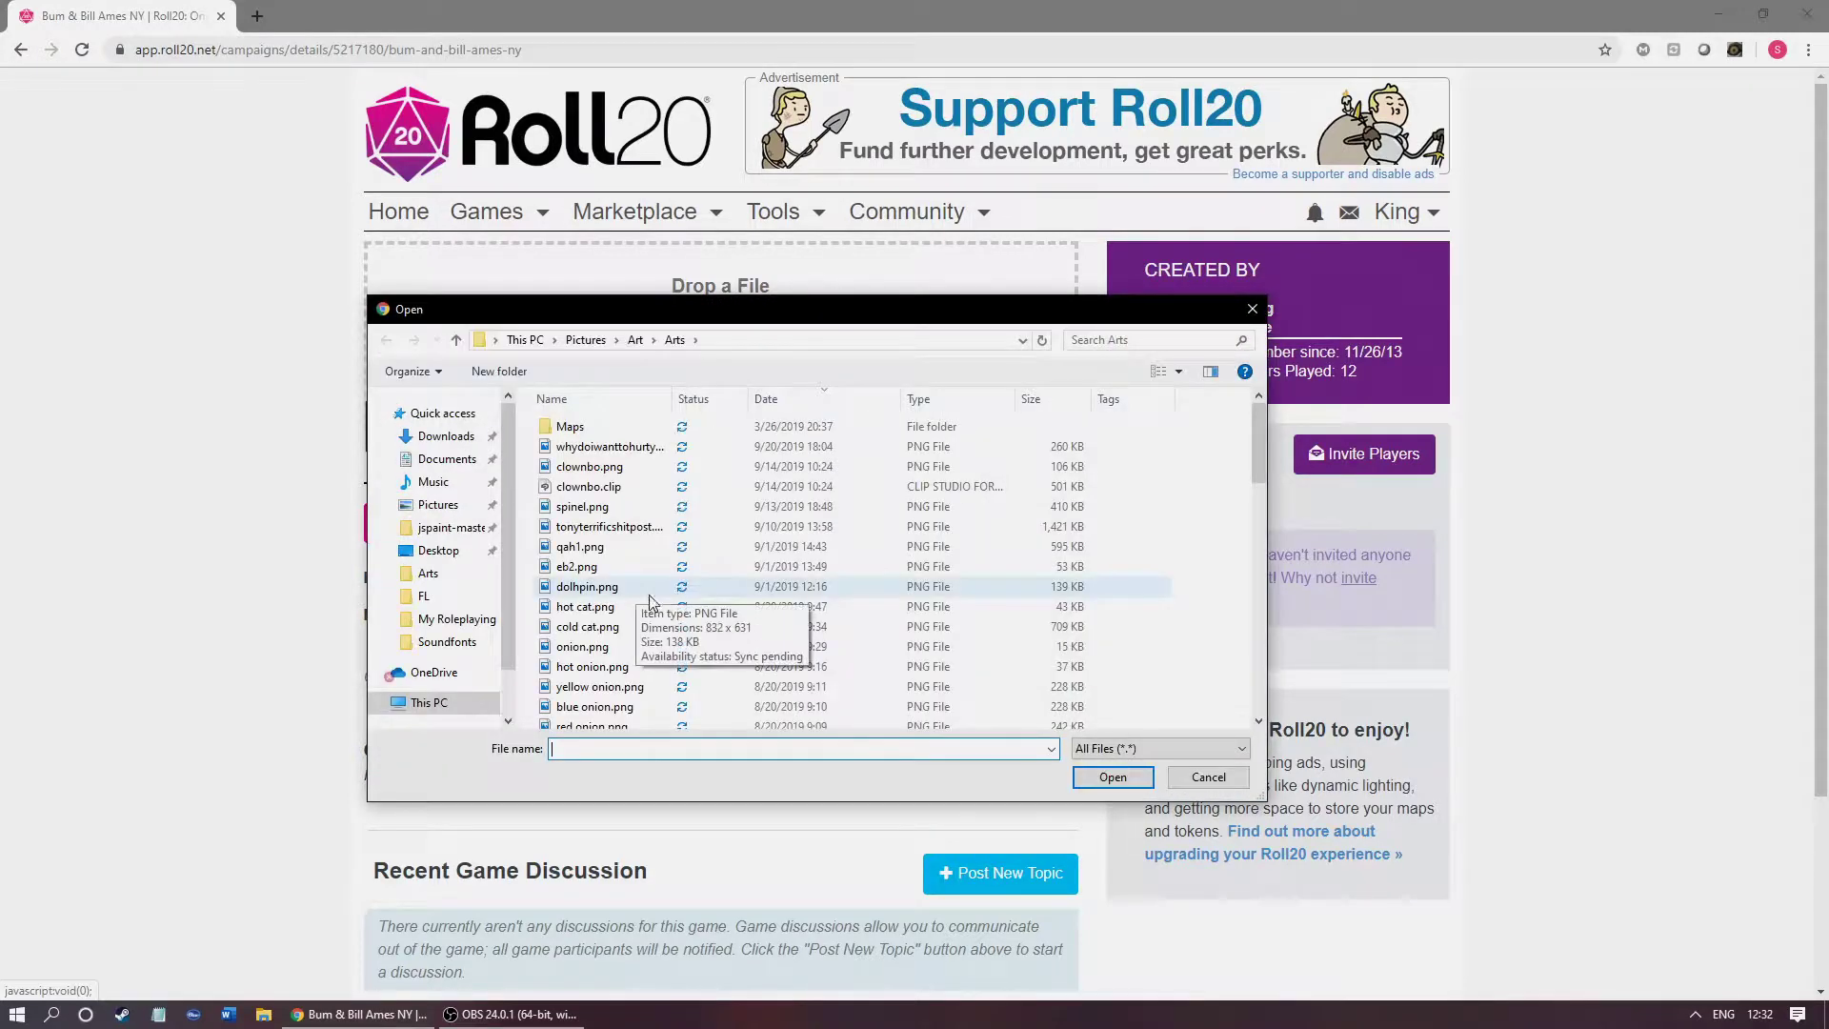
pyautogui.doubleClick(591, 637)
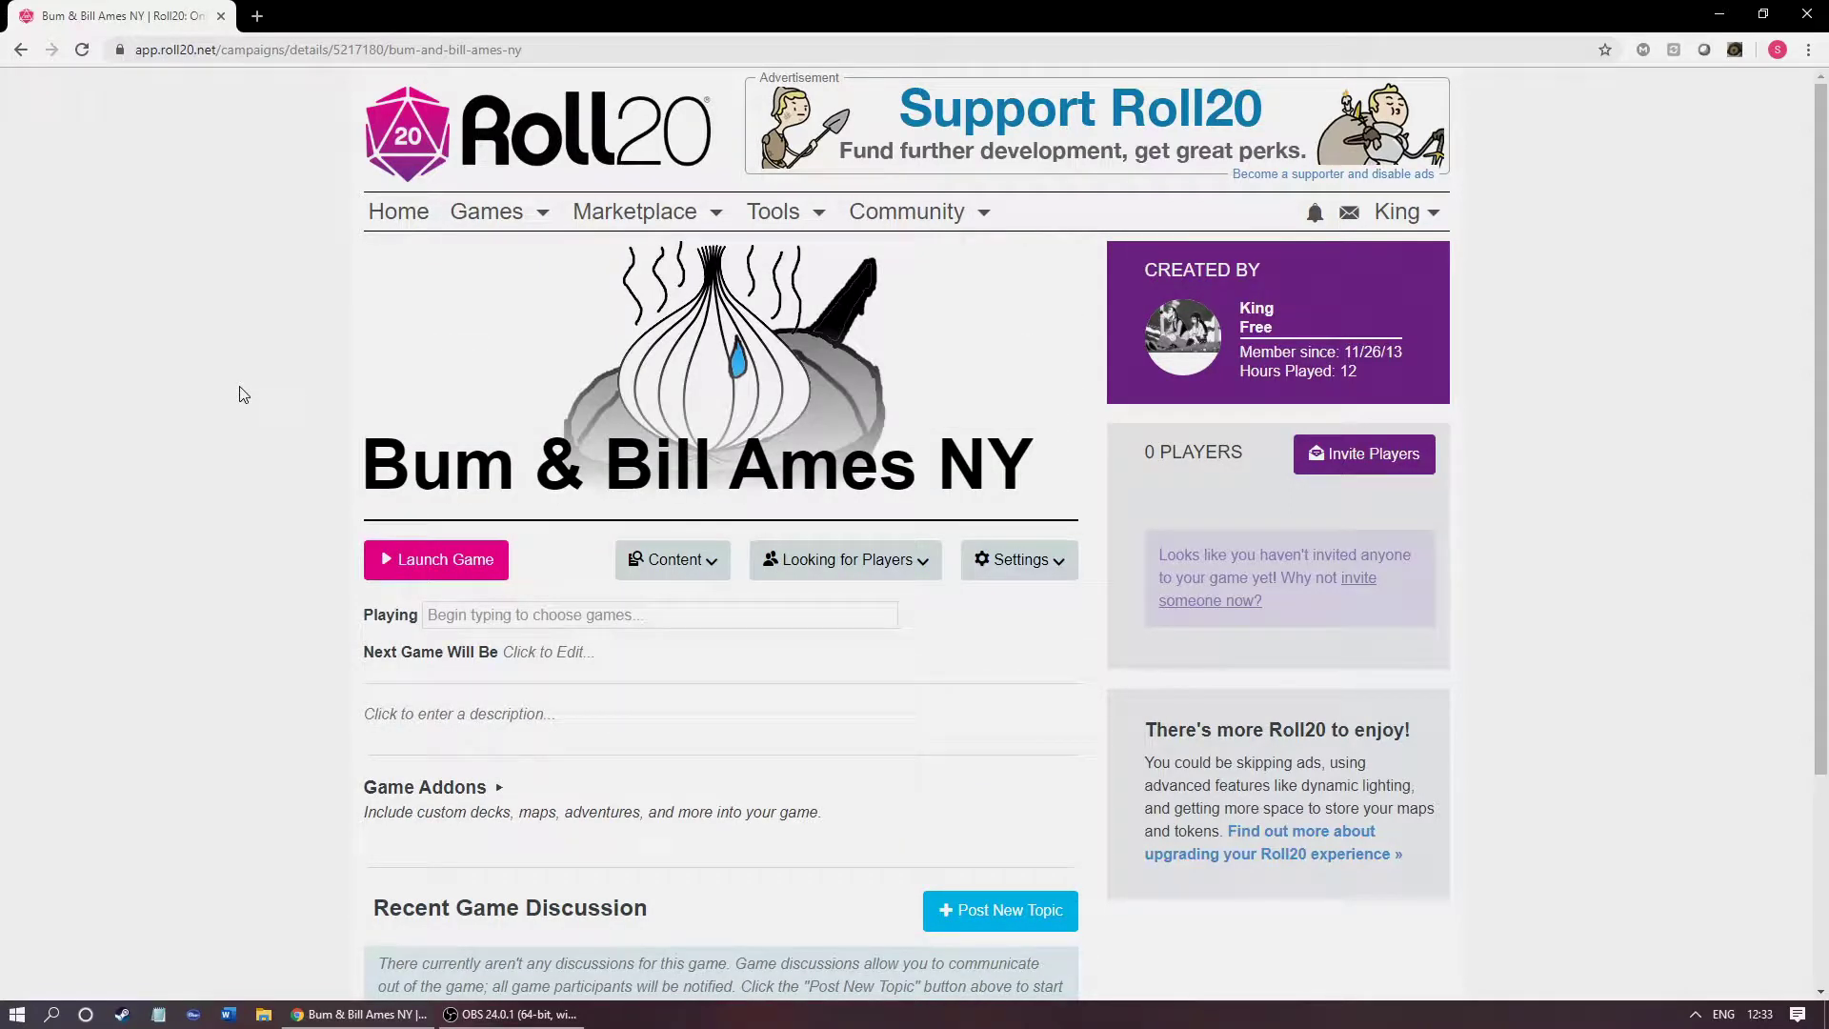
# Step: Set Playing to Scum and Villainy and open the Next Game Will Be date for editing
pyautogui.scroll(-1, 209, 398)
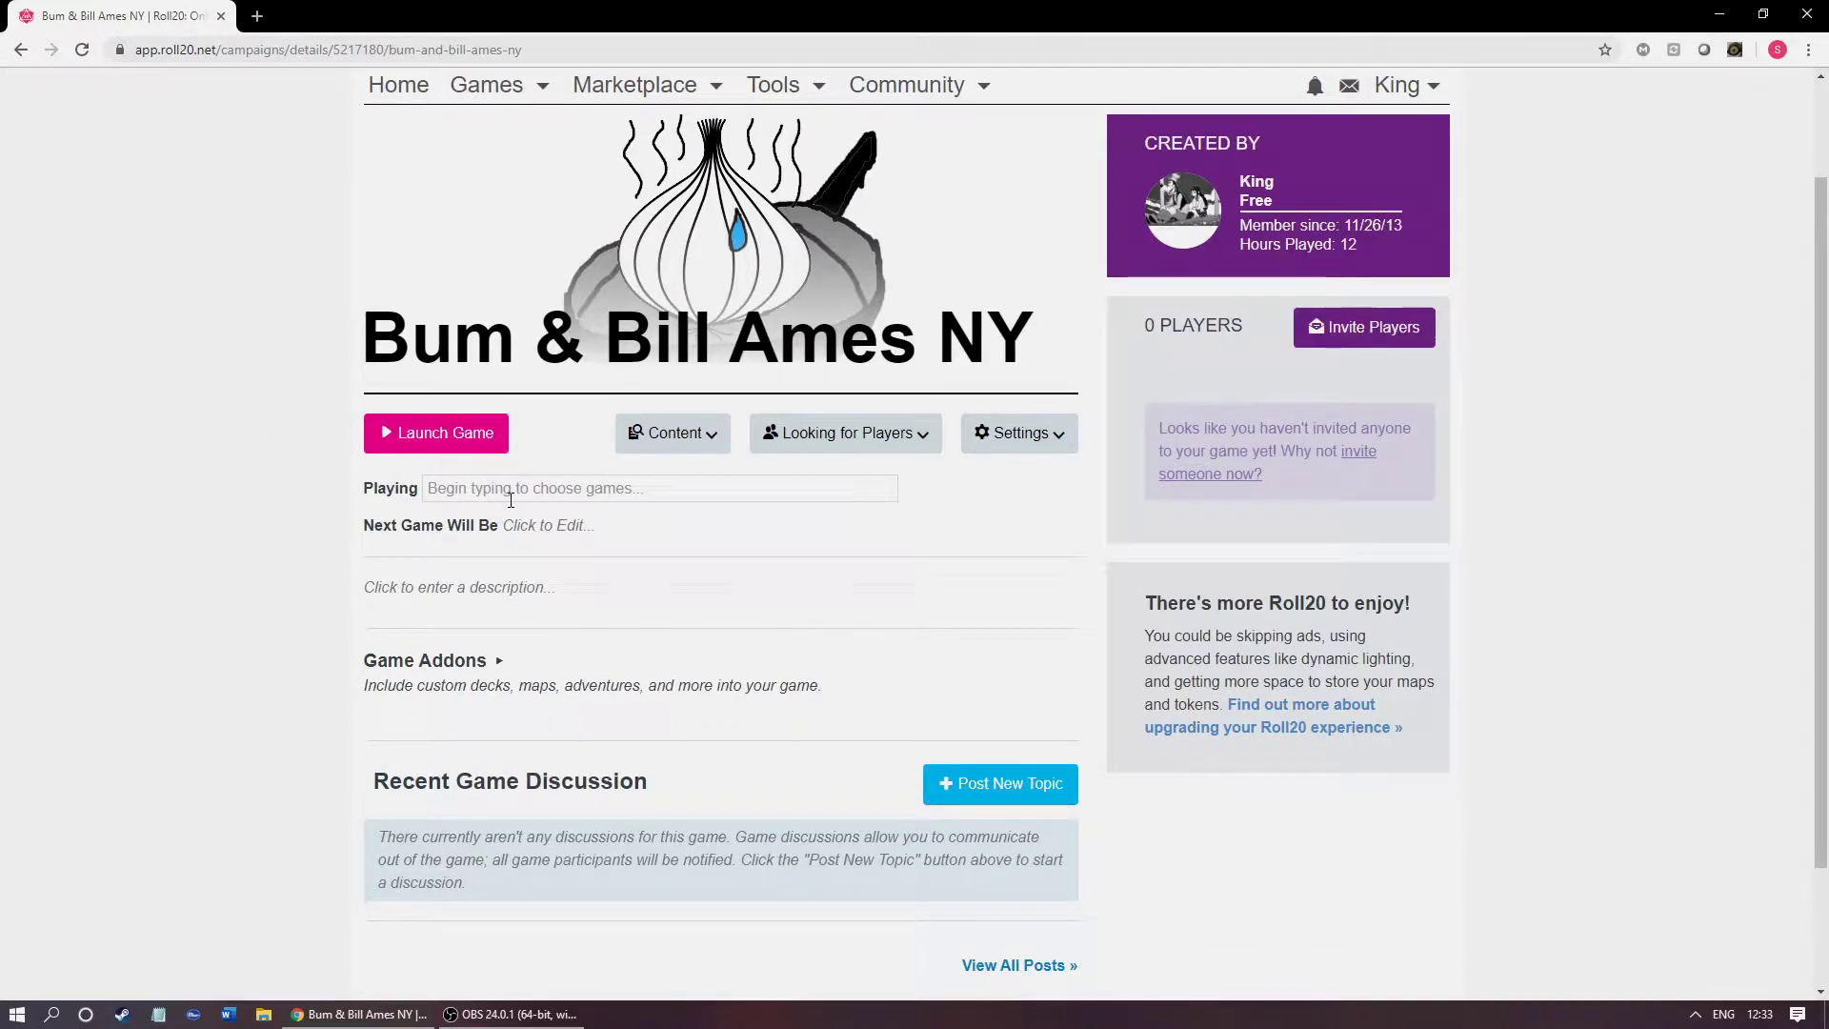
pyautogui.click(510, 499)
pyautogui.scroll(-7, 879, 552)
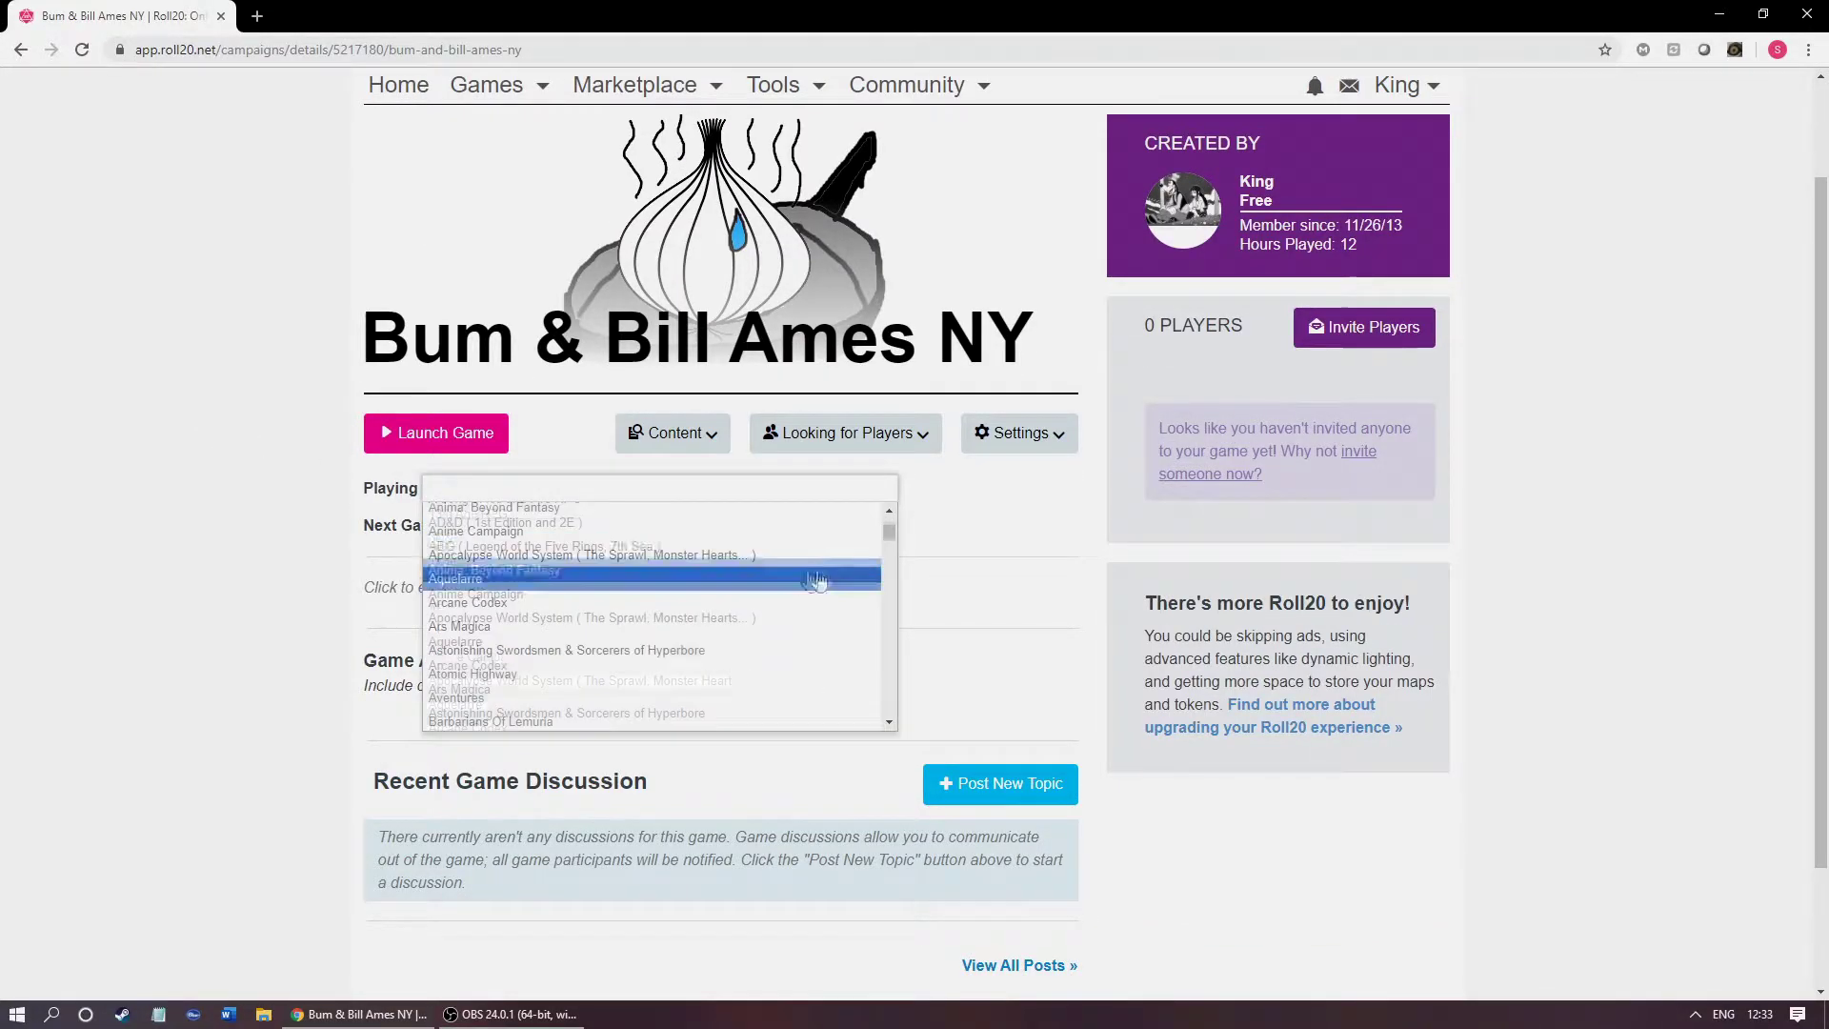
pyautogui.scroll(-20, 879, 552)
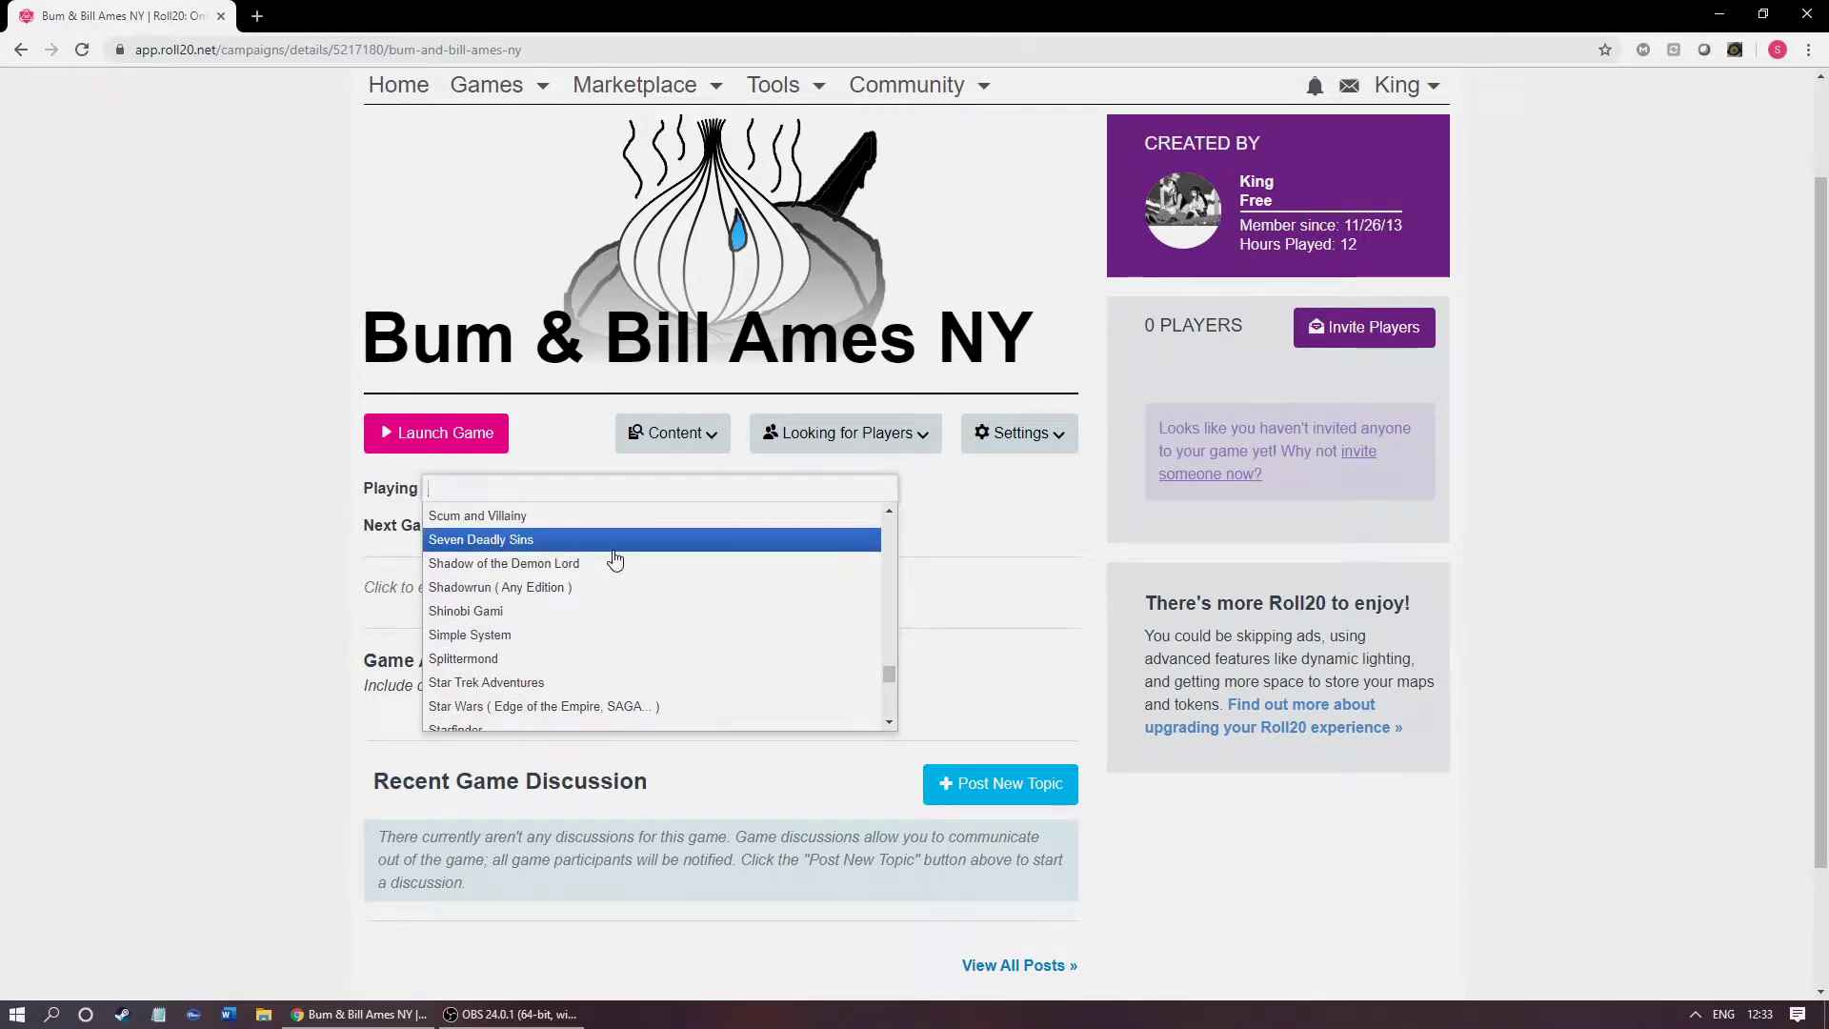
pyautogui.click(579, 519)
pyautogui.click(610, 561)
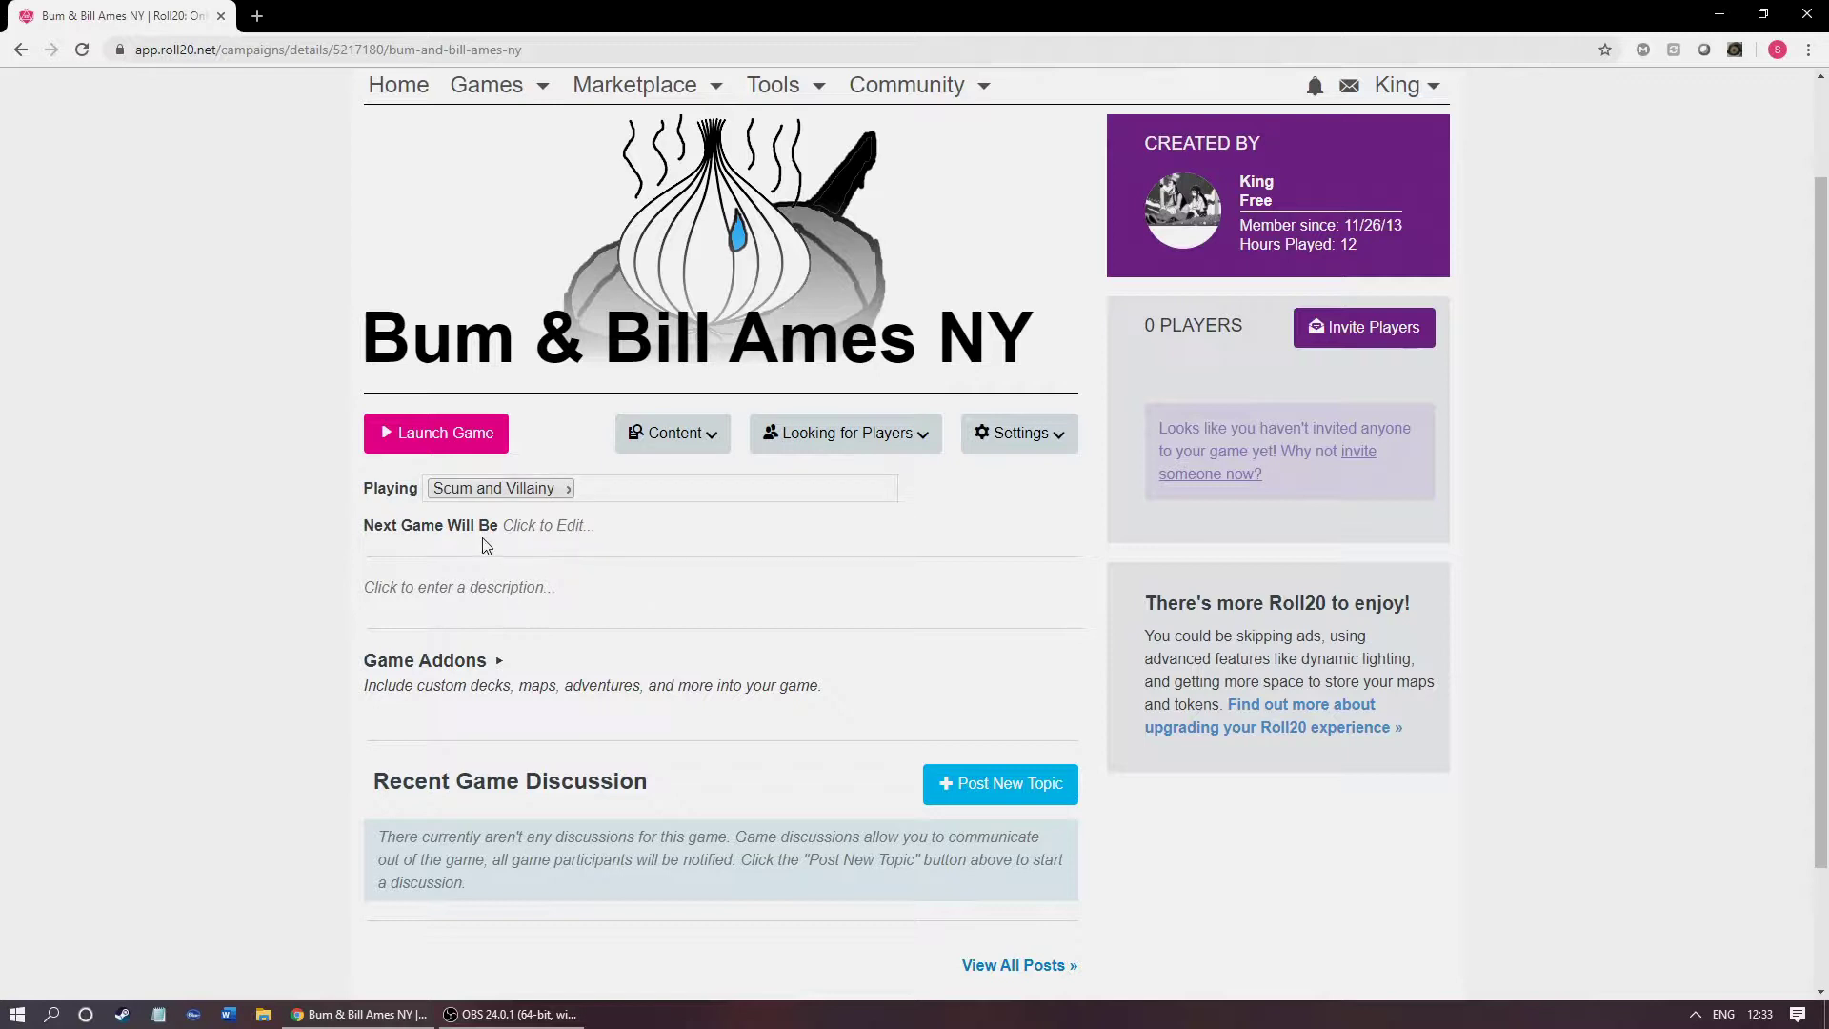
pyautogui.click(512, 530)
pyautogui.click(817, 586)
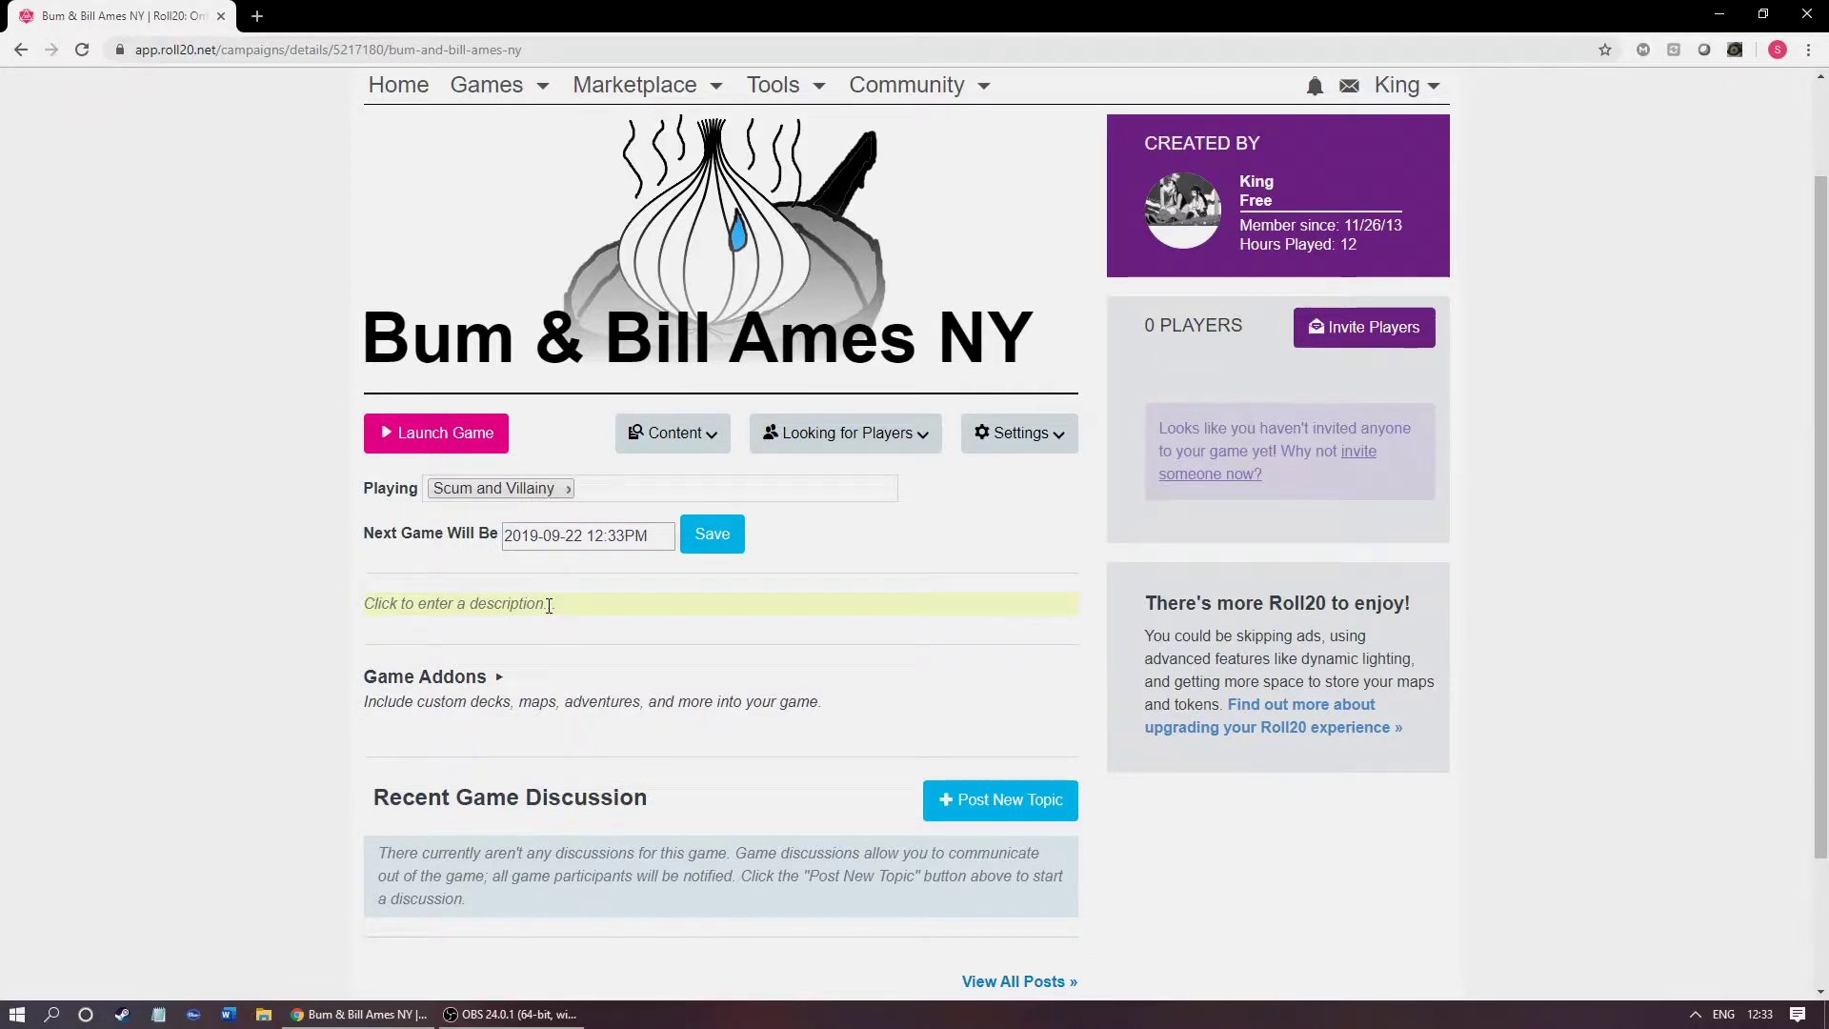
# Step: Save a three-line description calling this an example game for roll20.net users, ending 'thanks'
pyautogui.click(548, 605)
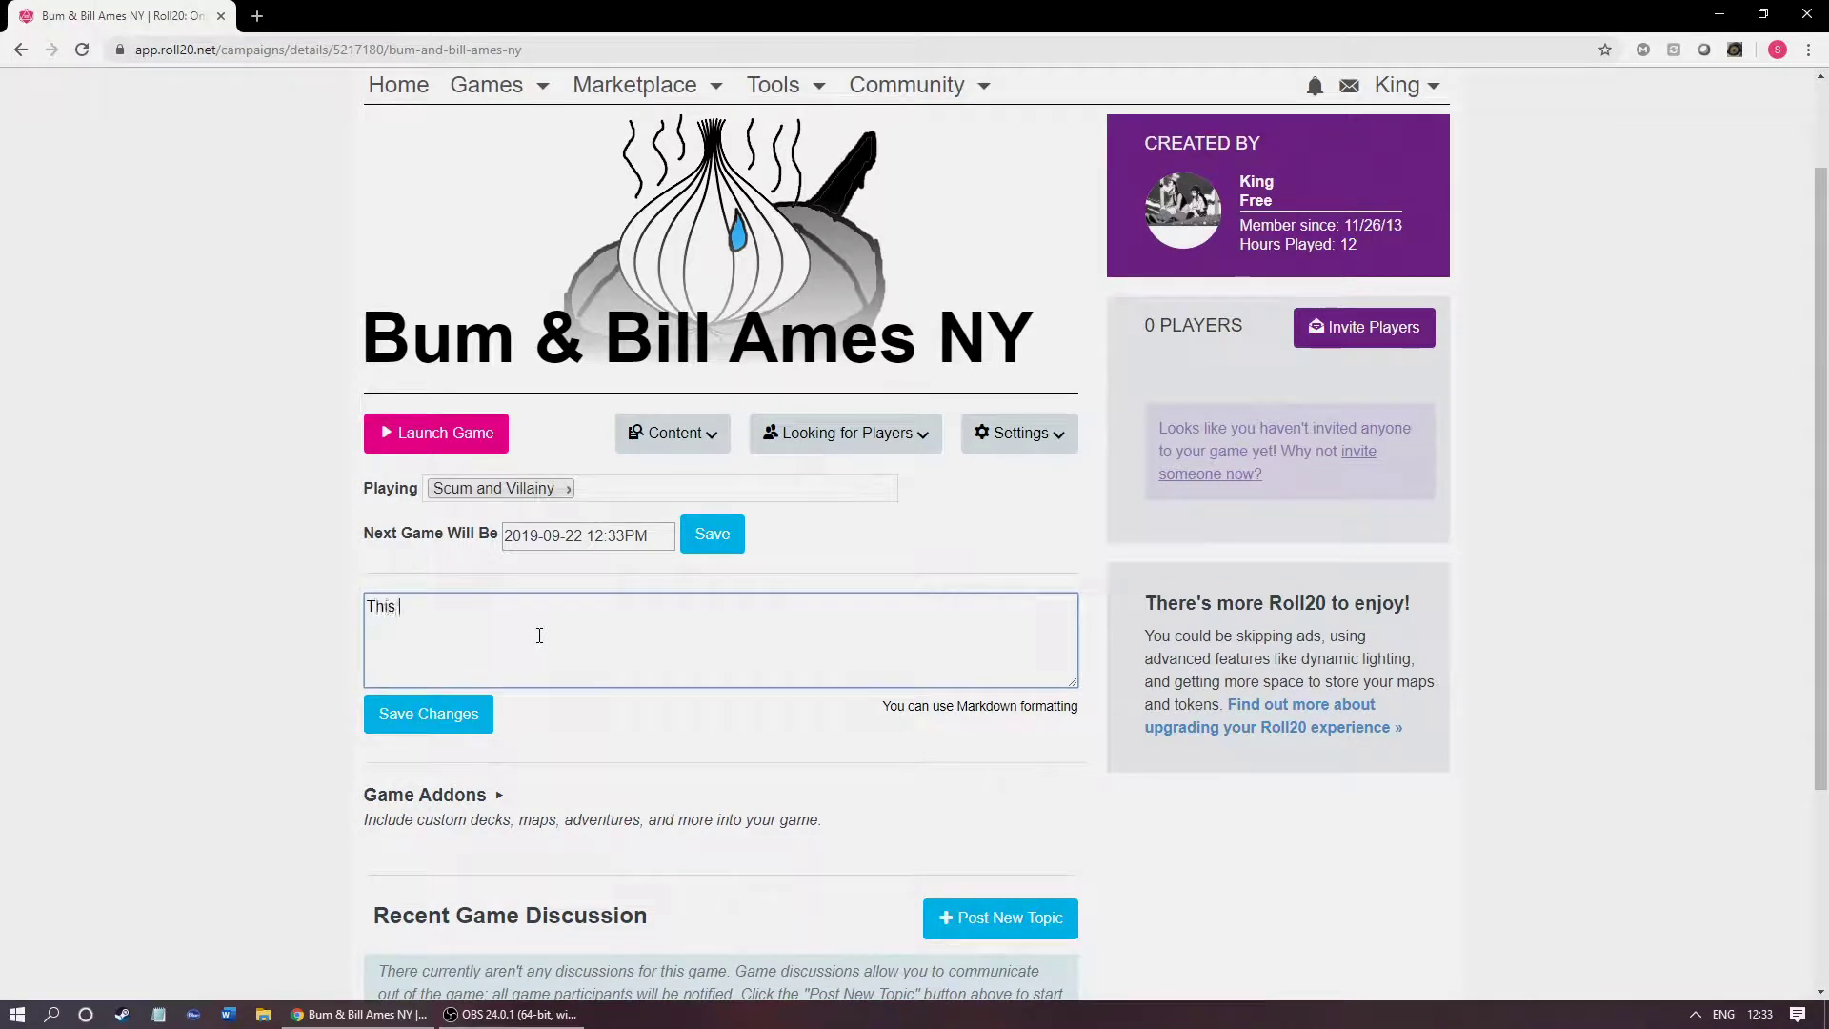
pyautogui.write('This is an example game for to show how in play')
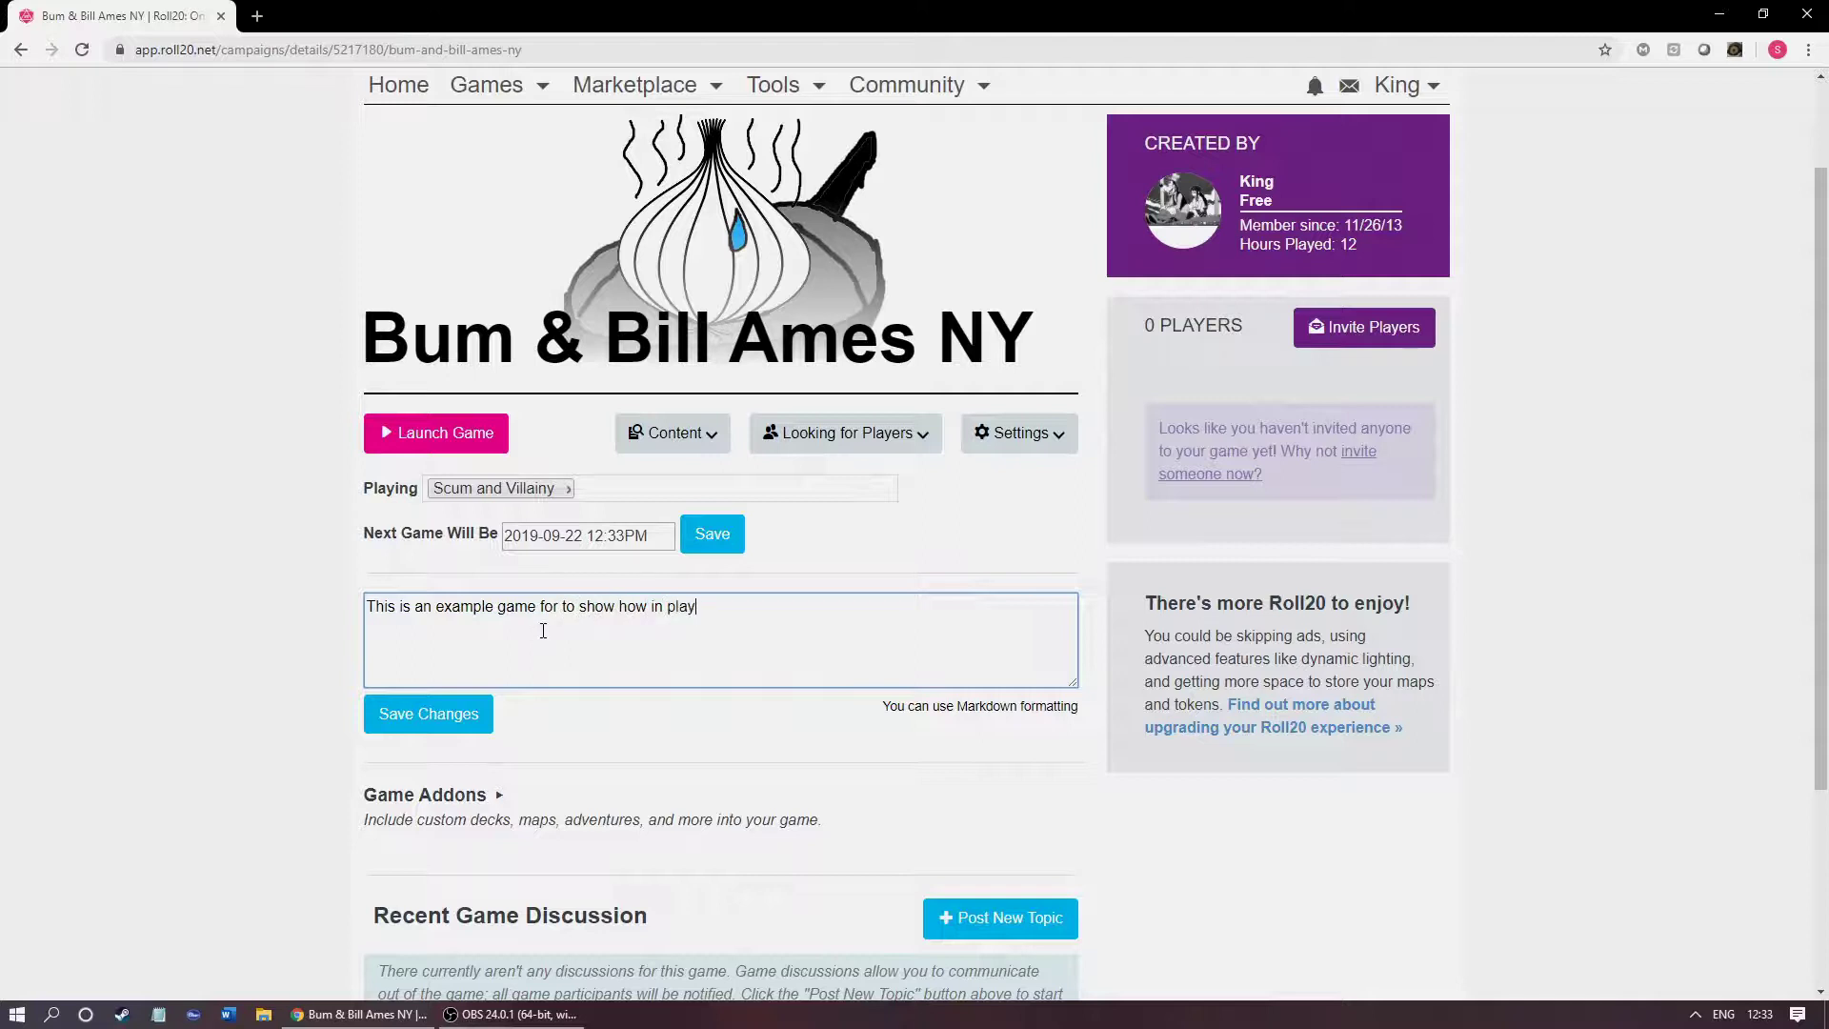
pyautogui.write('ing the roll20 for you-sers of roll20')
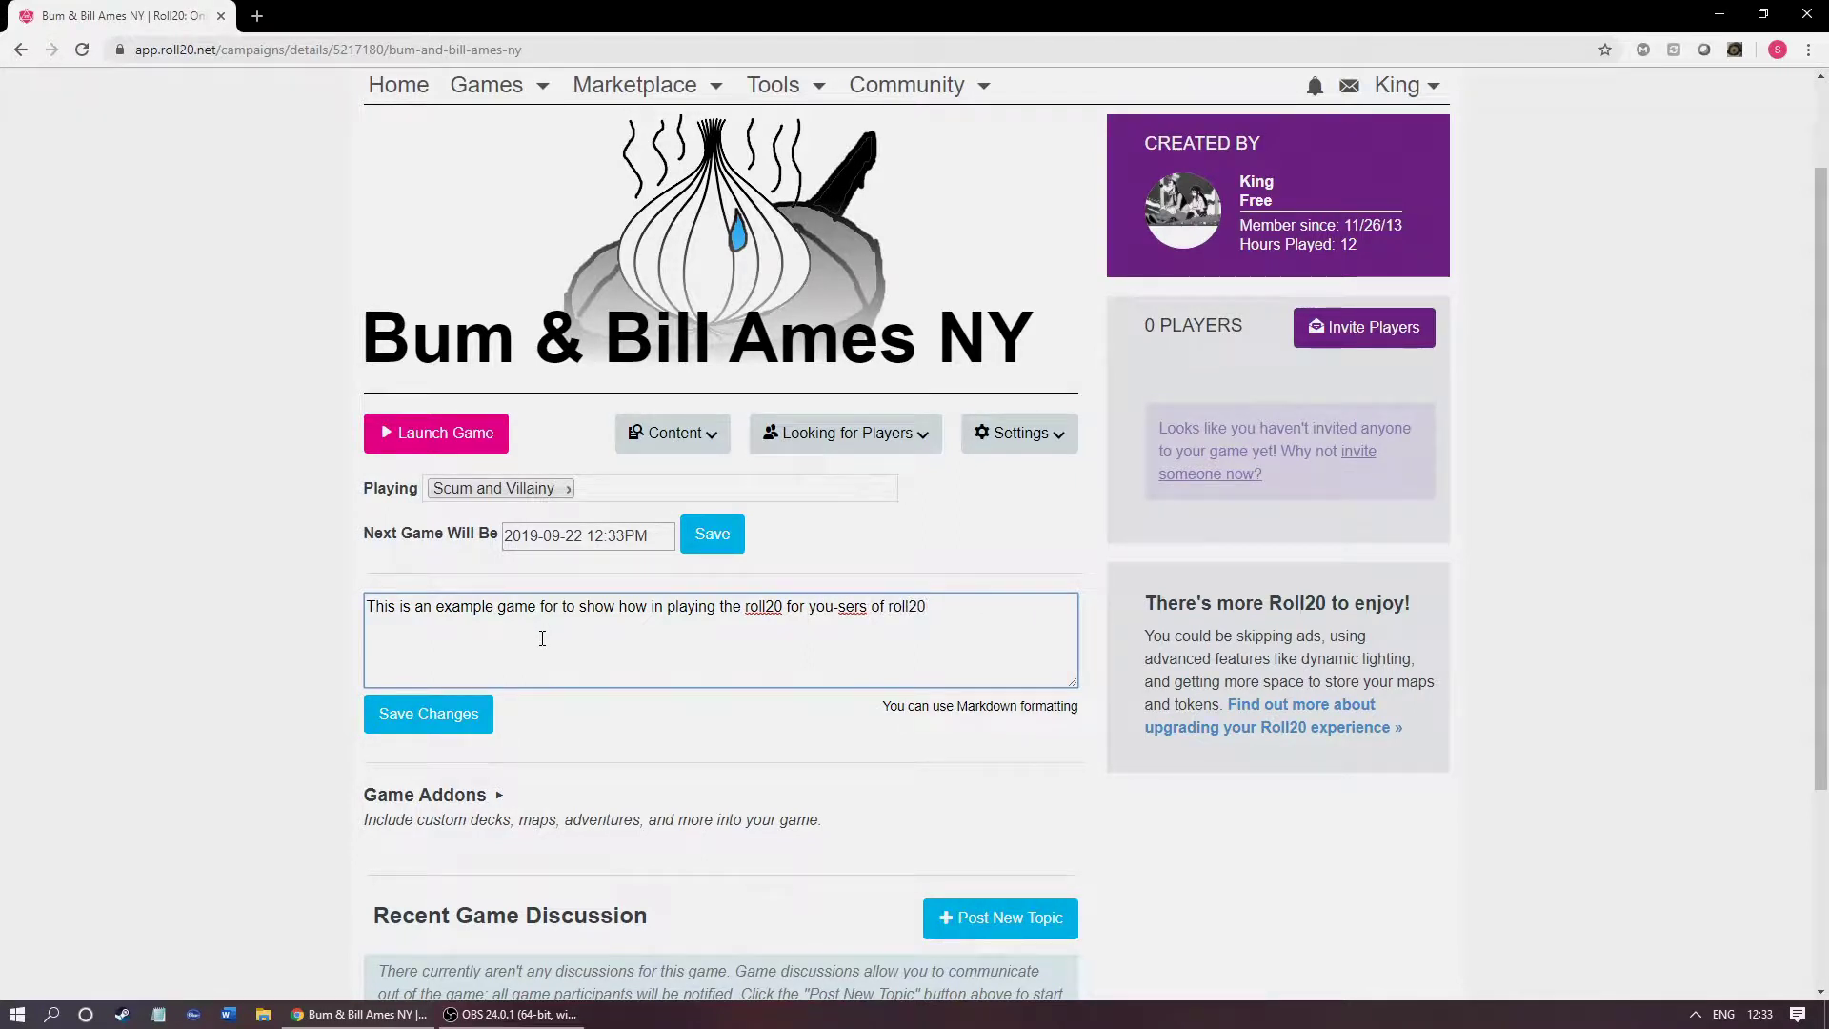
pyautogui.press('Return')
pyautogui.write('. net')
pyautogui.press('Return')
pyautogui.write('thanks!')
pyautogui.click(211, 601)
pyautogui.click(429, 716)
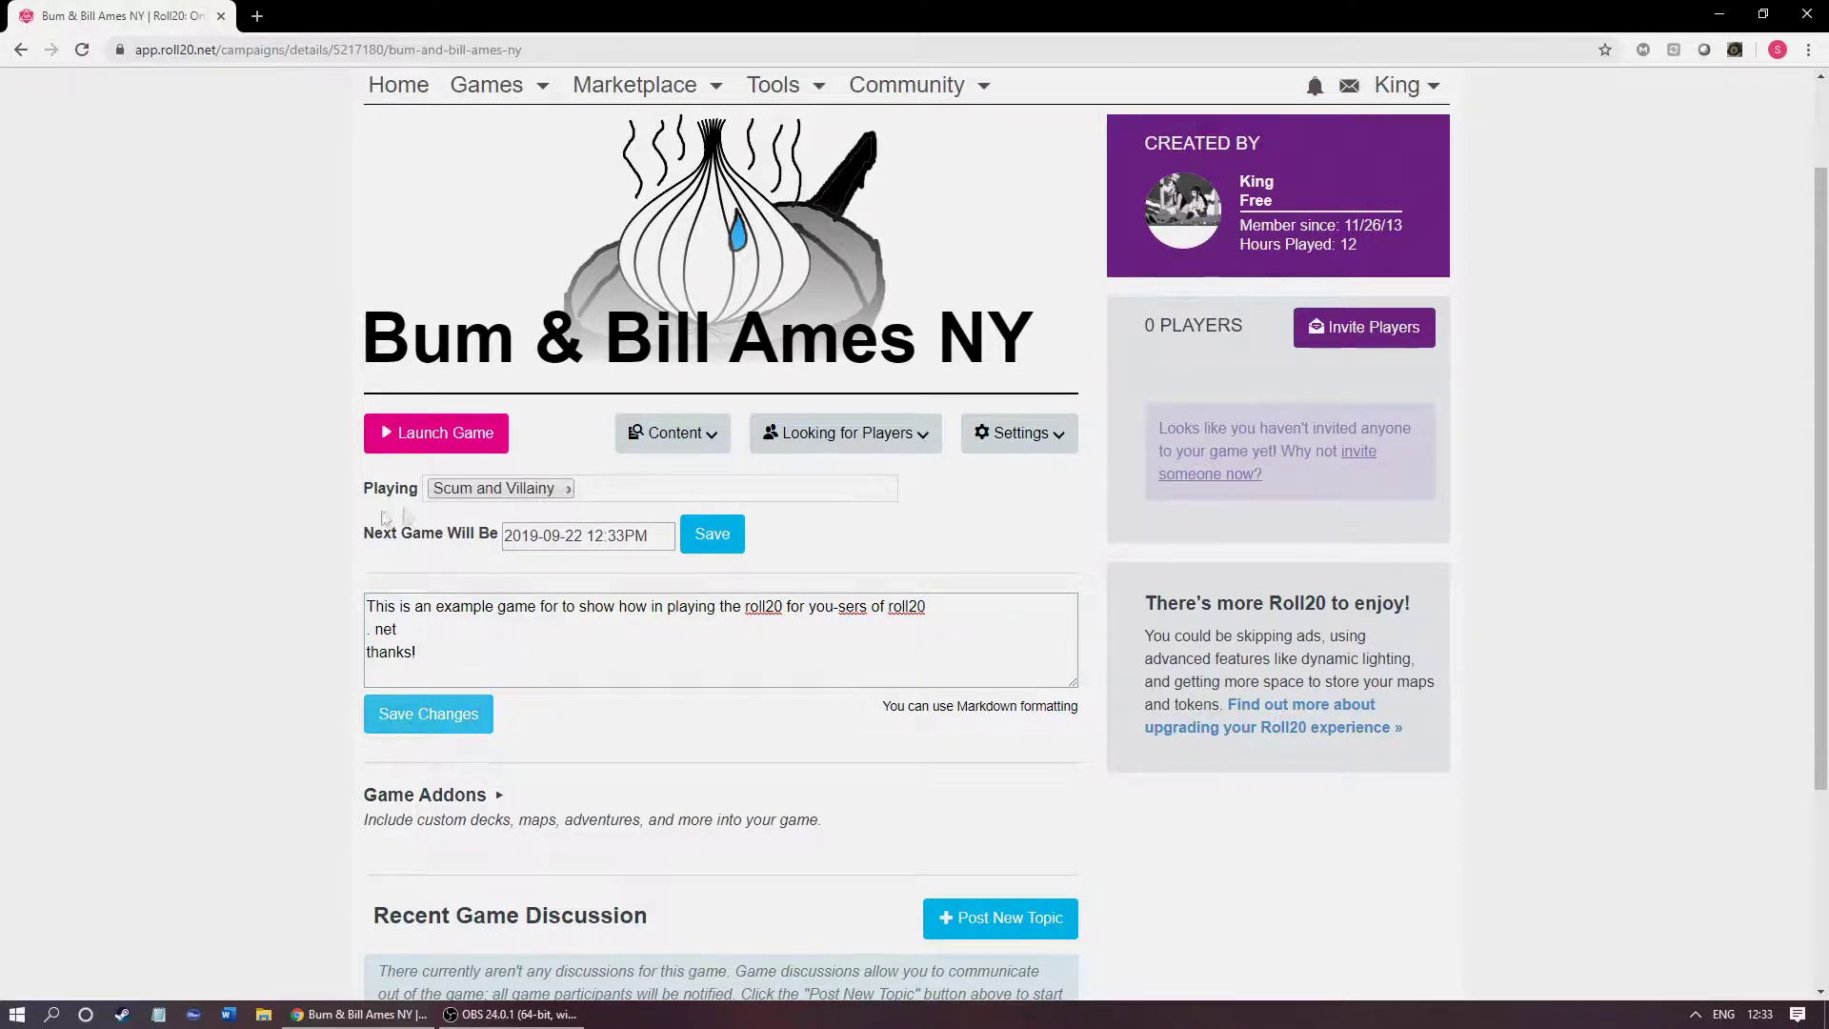
pyautogui.click(358, 439)
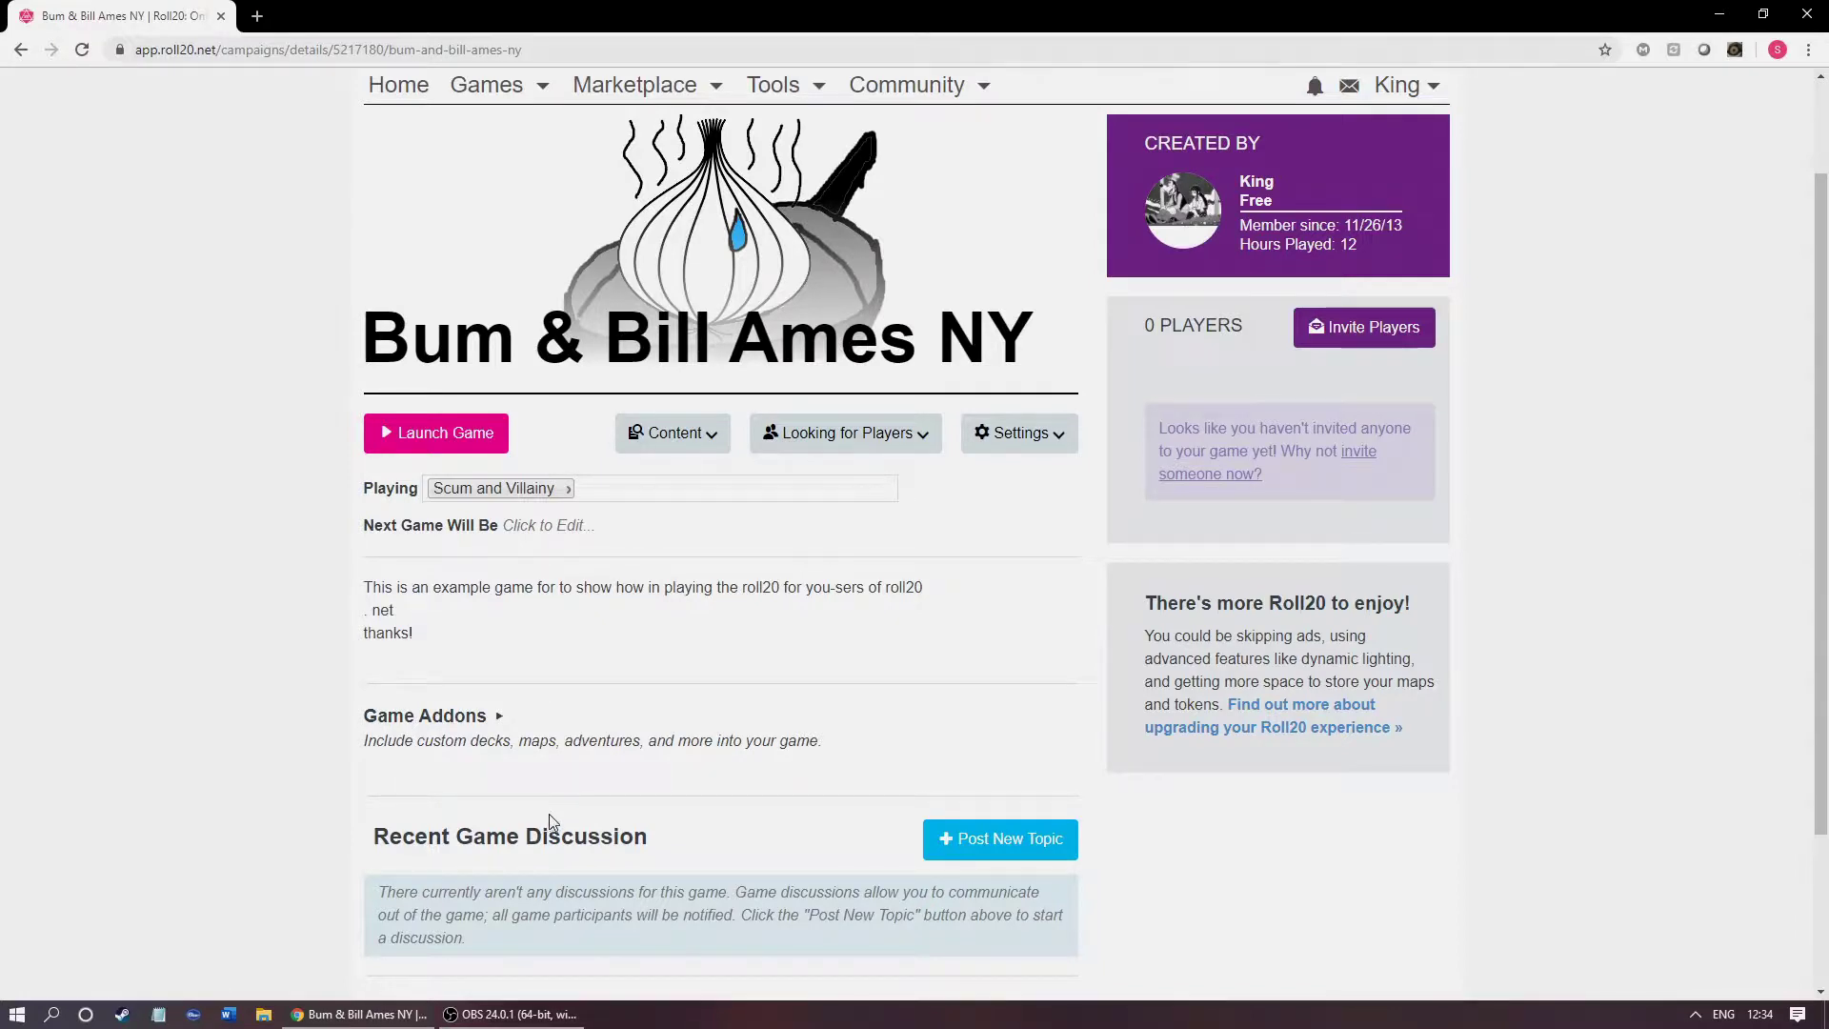
# Step: Expand Game Addons, search the add-on list for 'scum', and close it without adding anything
pyautogui.scroll(-1, 586, 787)
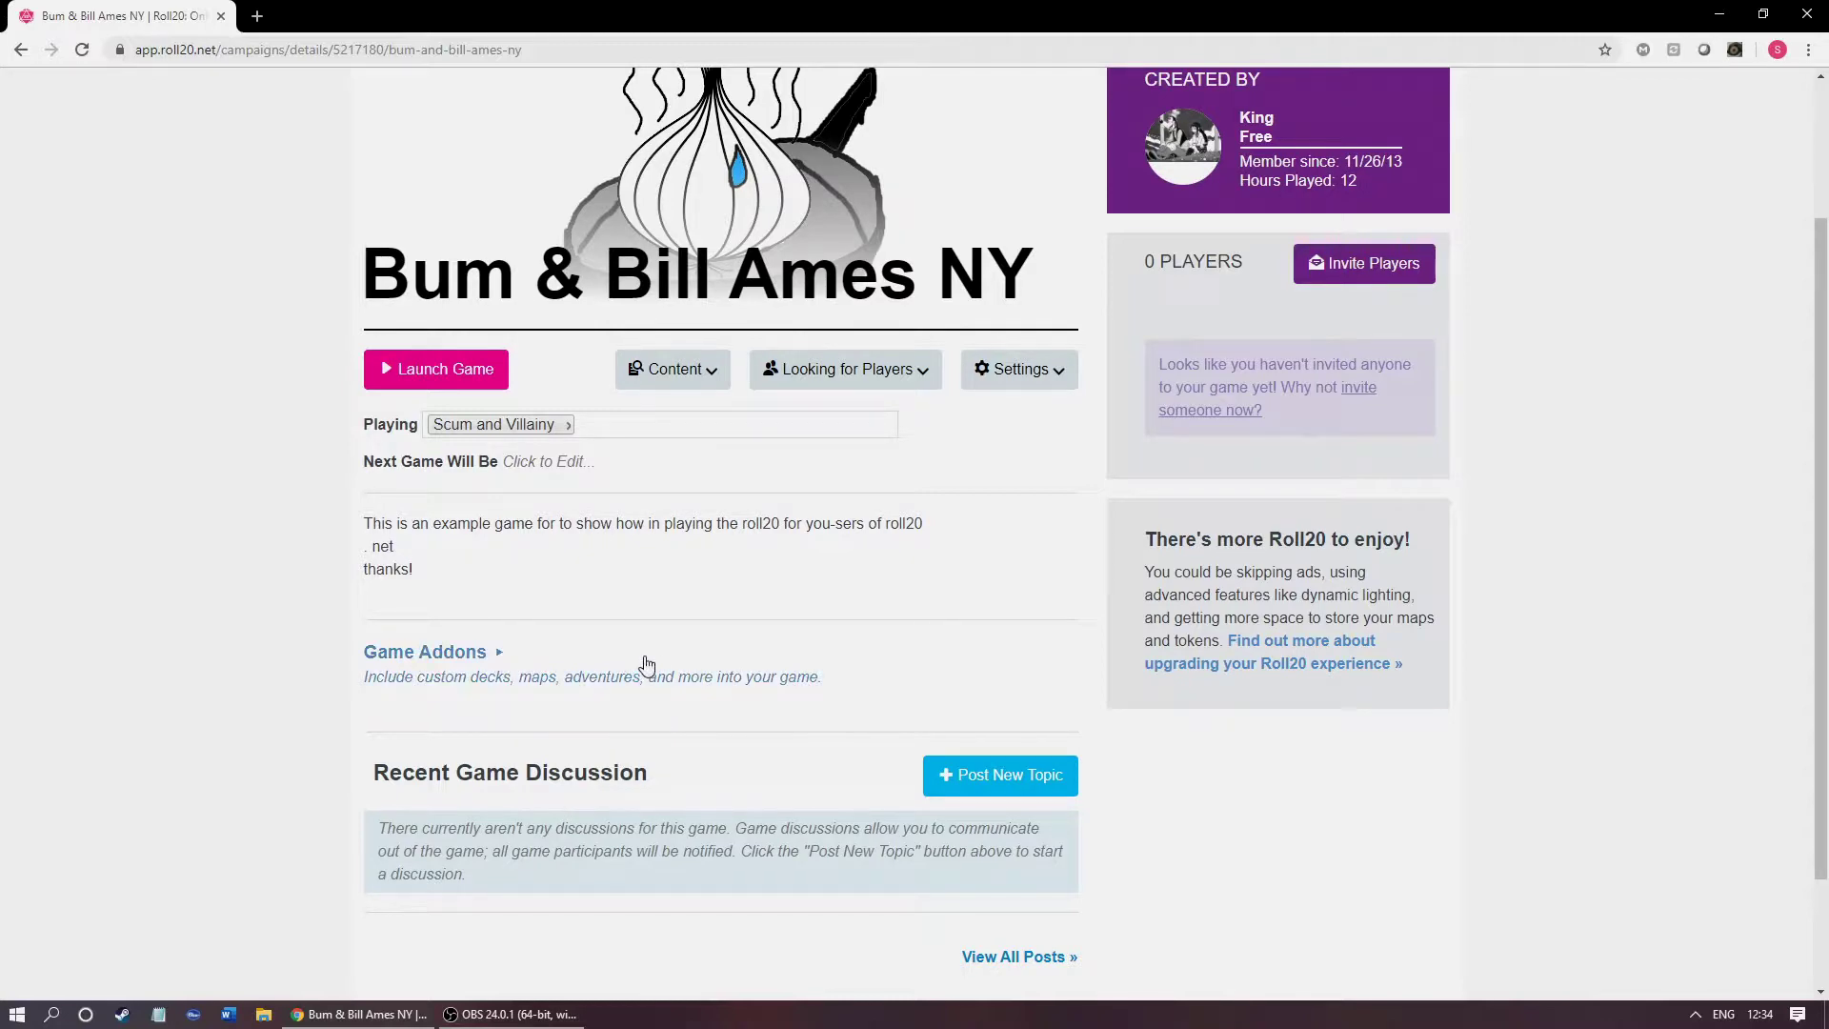
pyautogui.scroll(-2, 667, 560)
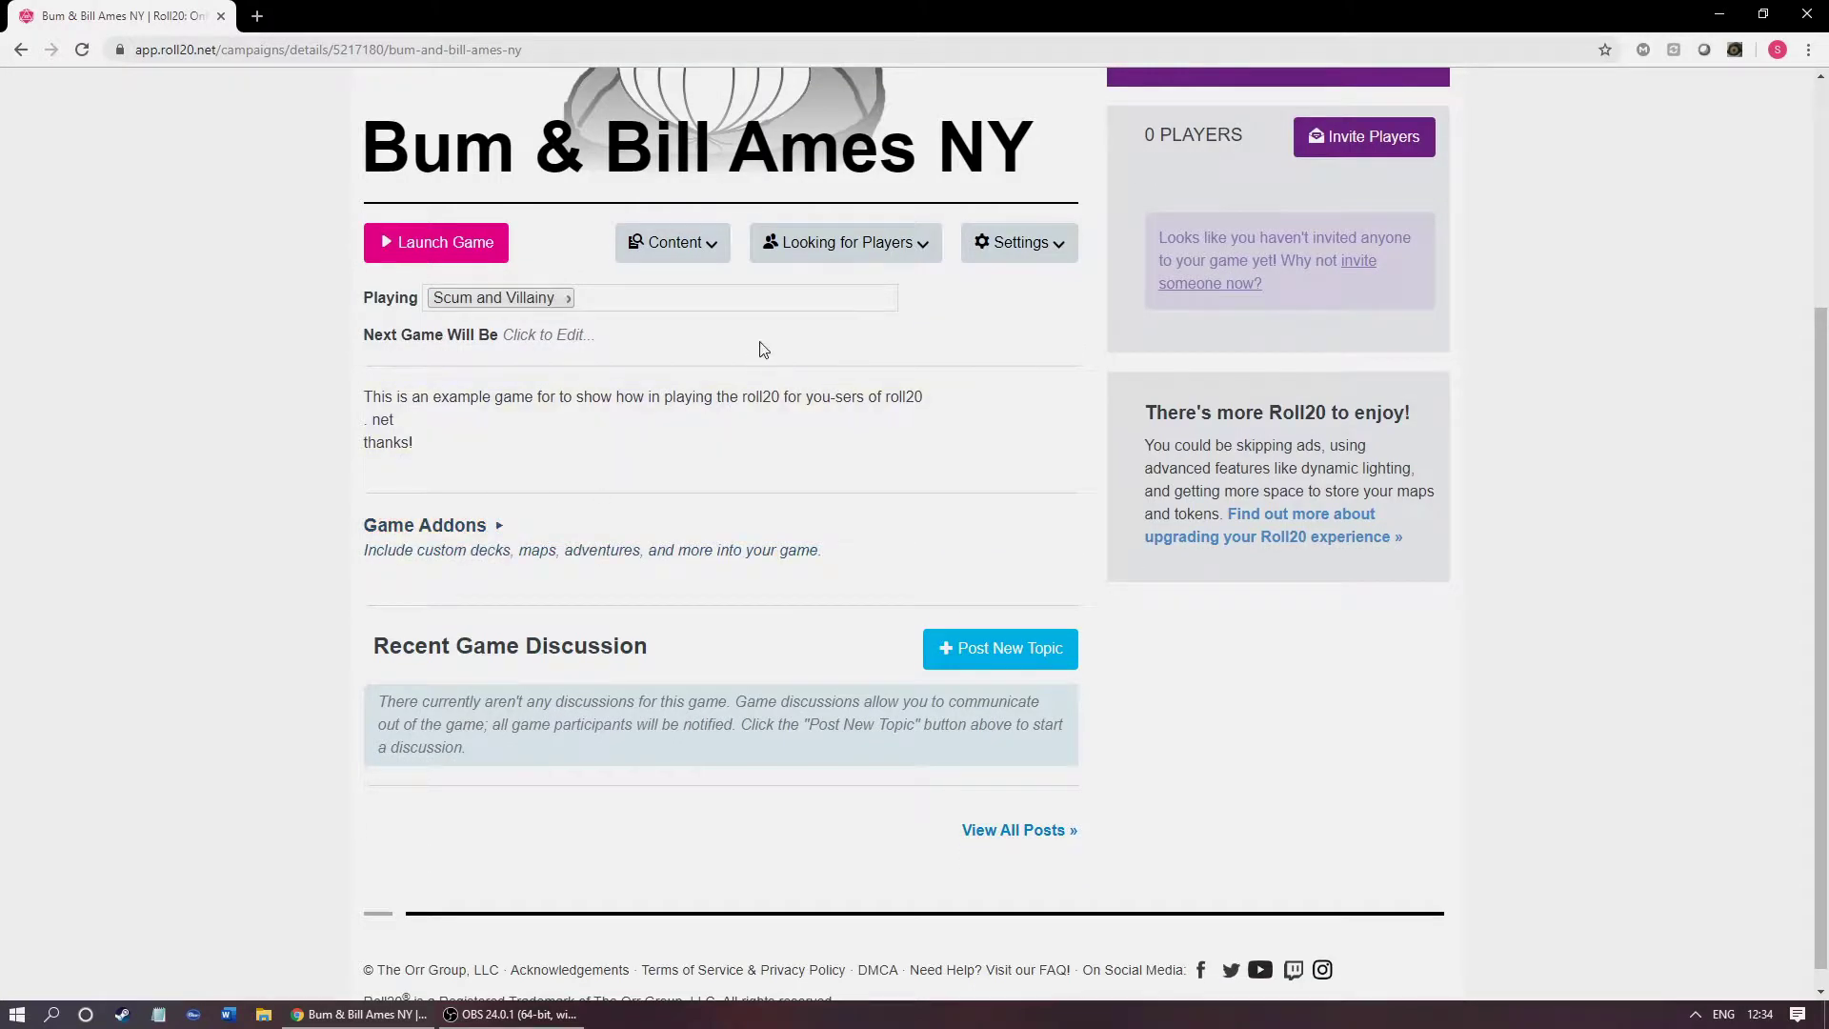
pyautogui.click(475, 555)
pyautogui.click(509, 604)
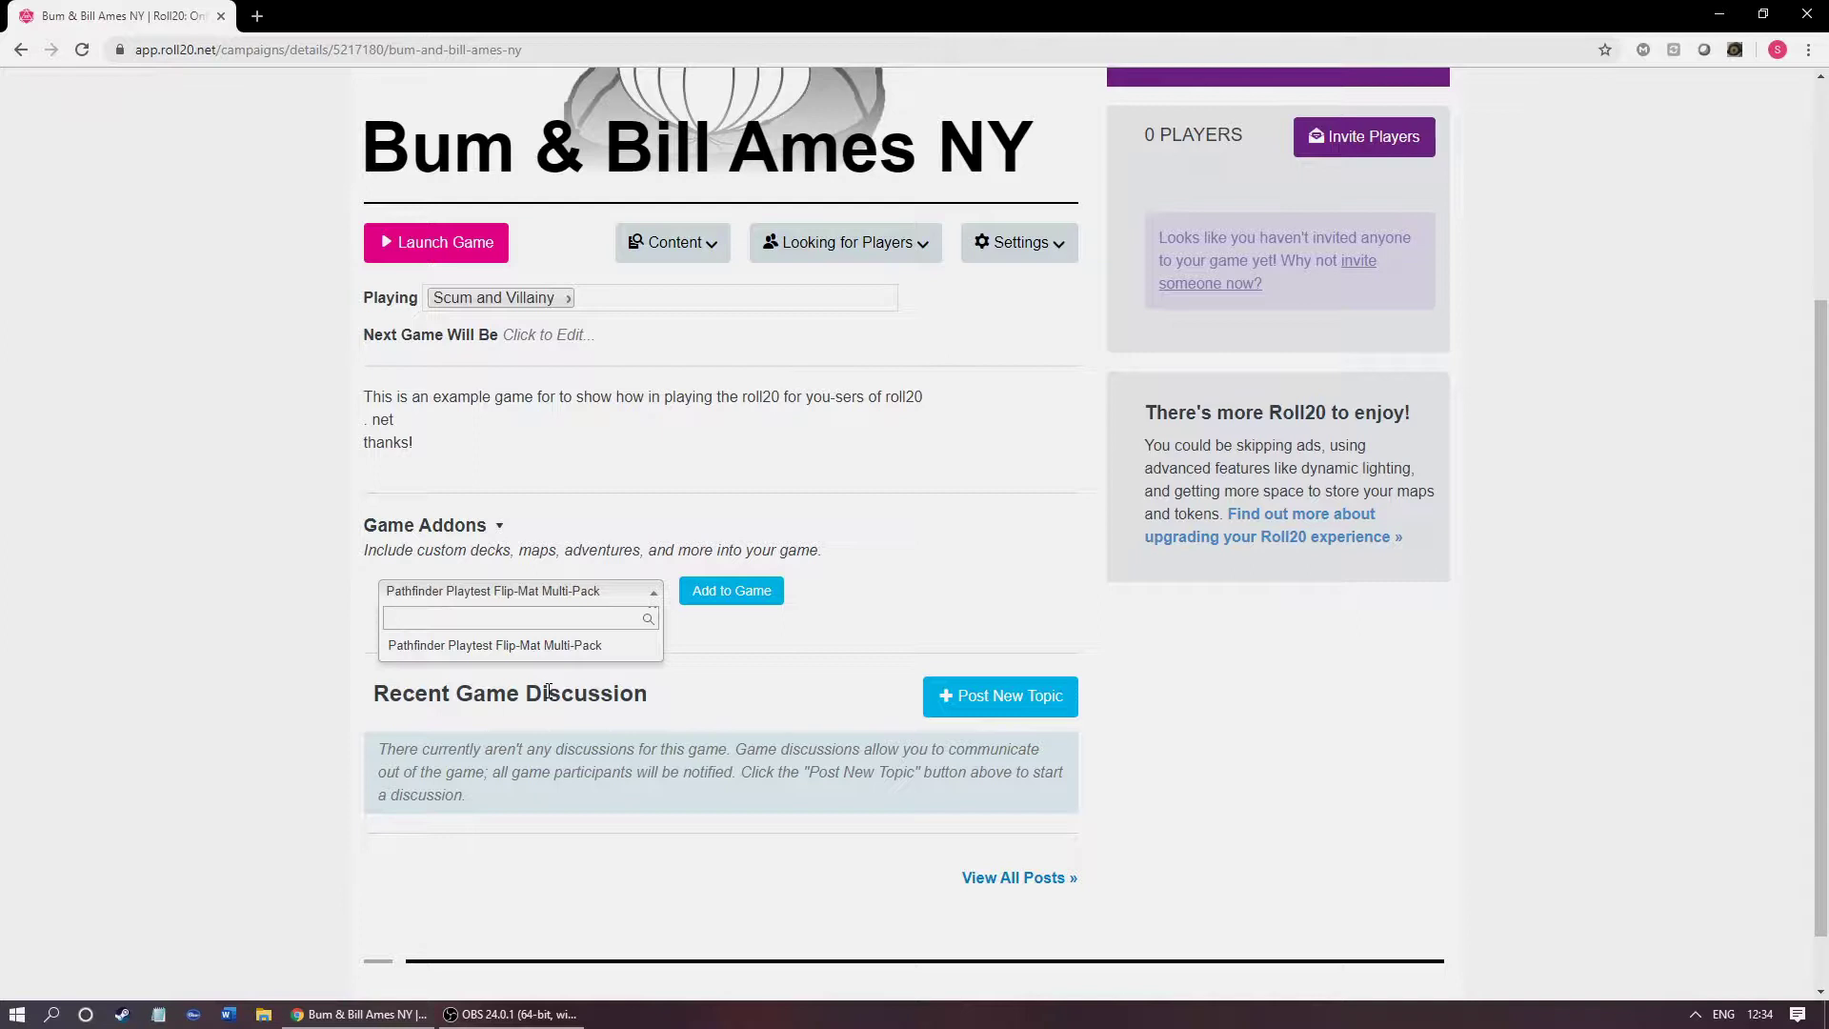
pyautogui.write('cum')
pyautogui.press('BackSpace')
pyautogui.press('BackSpace')
pyautogui.press('BackSpace')
pyautogui.press('BackSpace')
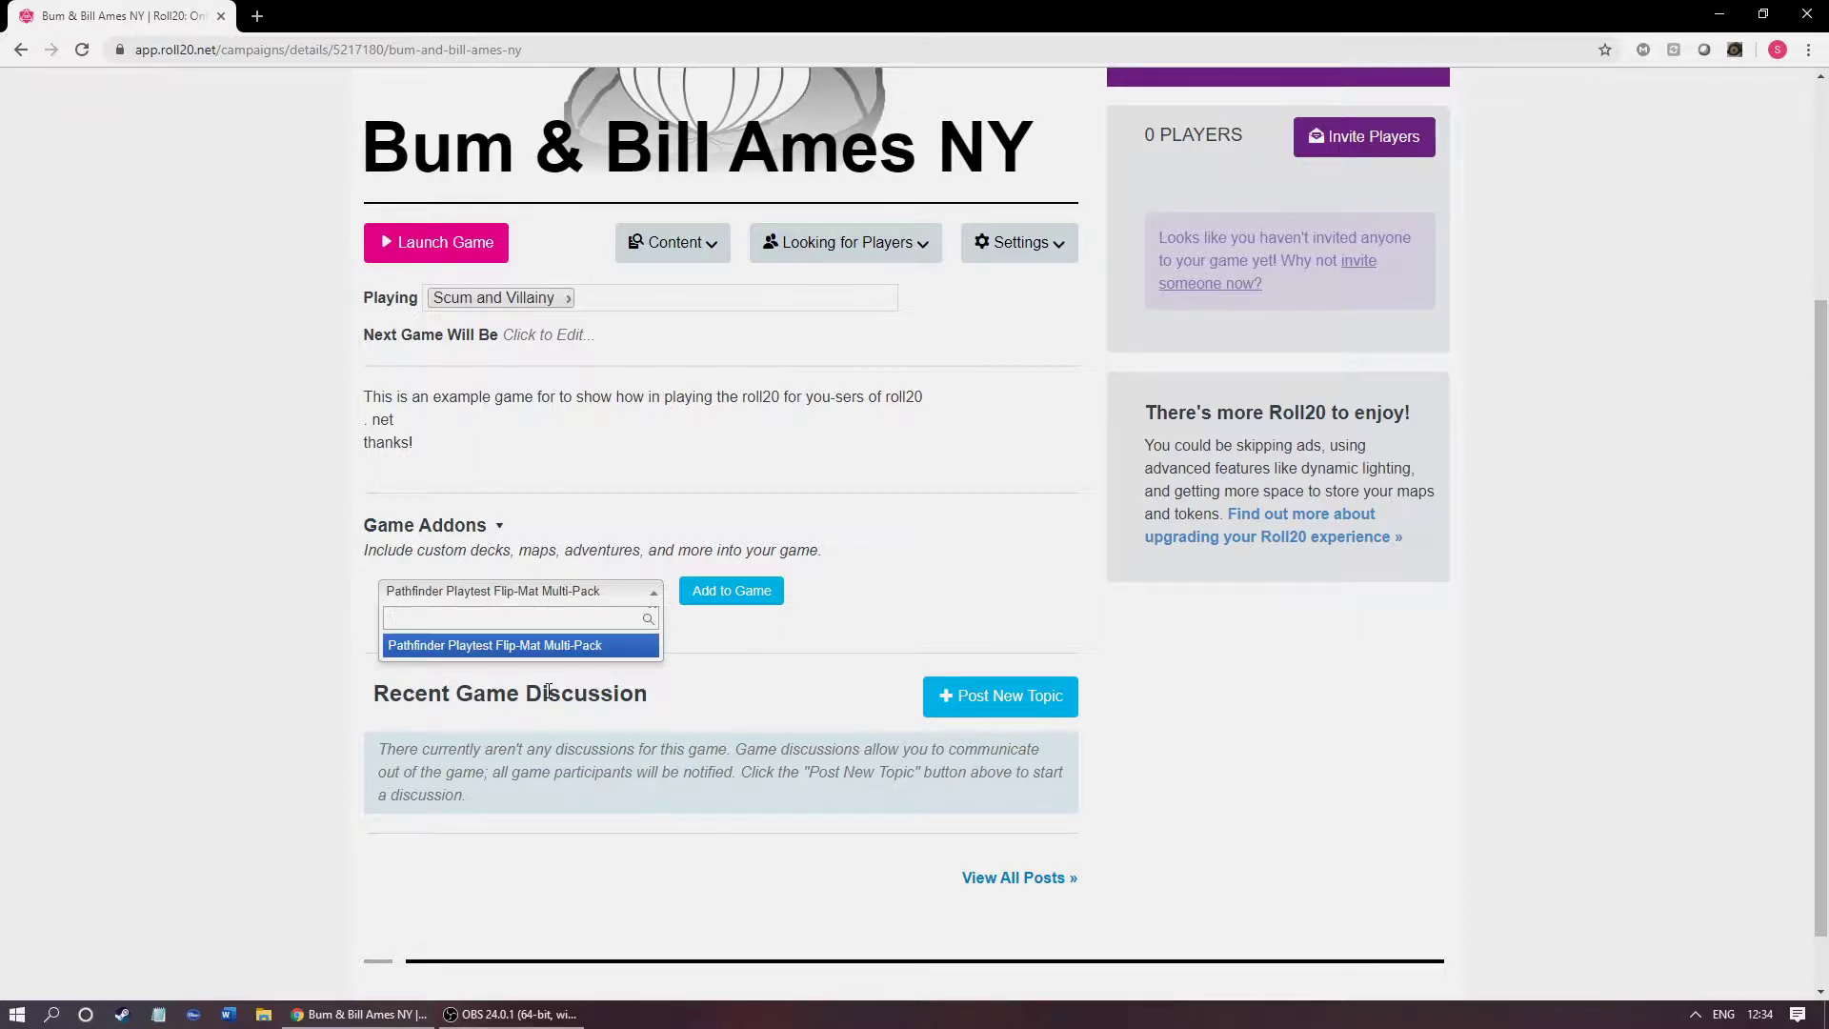
pyautogui.click(261, 606)
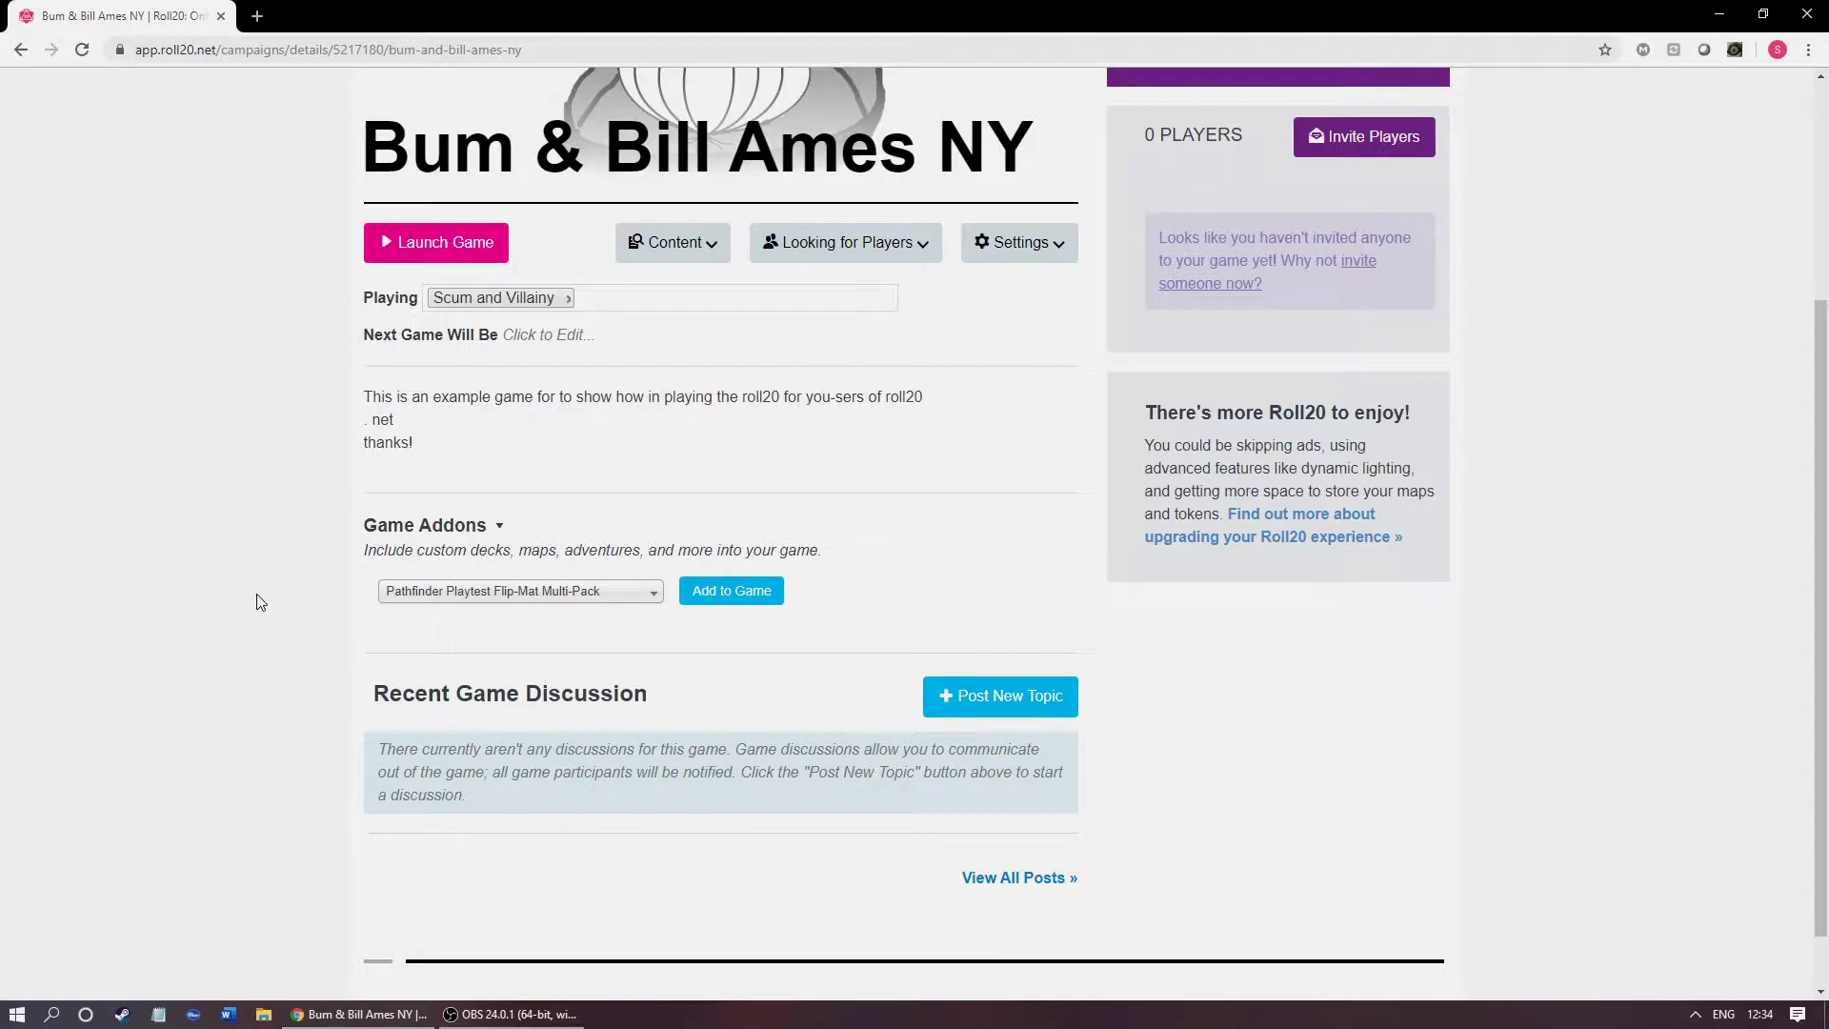
pyautogui.click(832, 265)
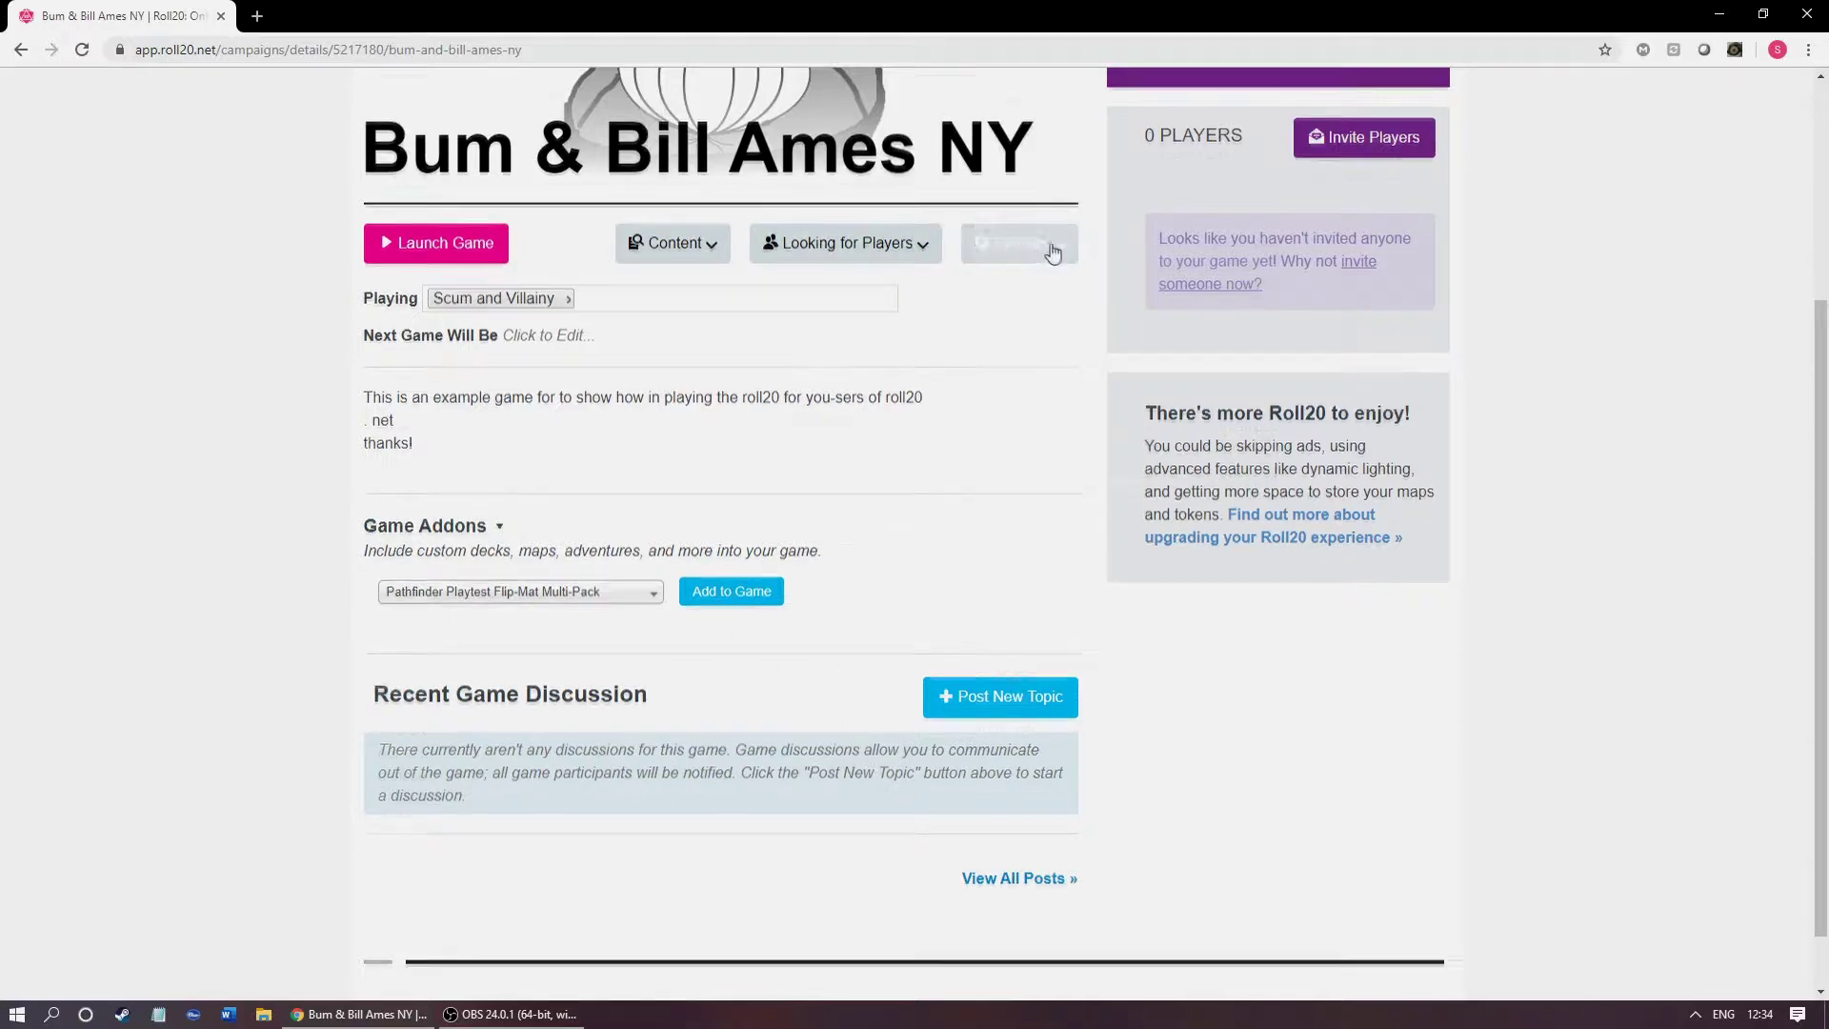
pyautogui.scroll(2, 1372, 329)
pyautogui.click(1380, 338)
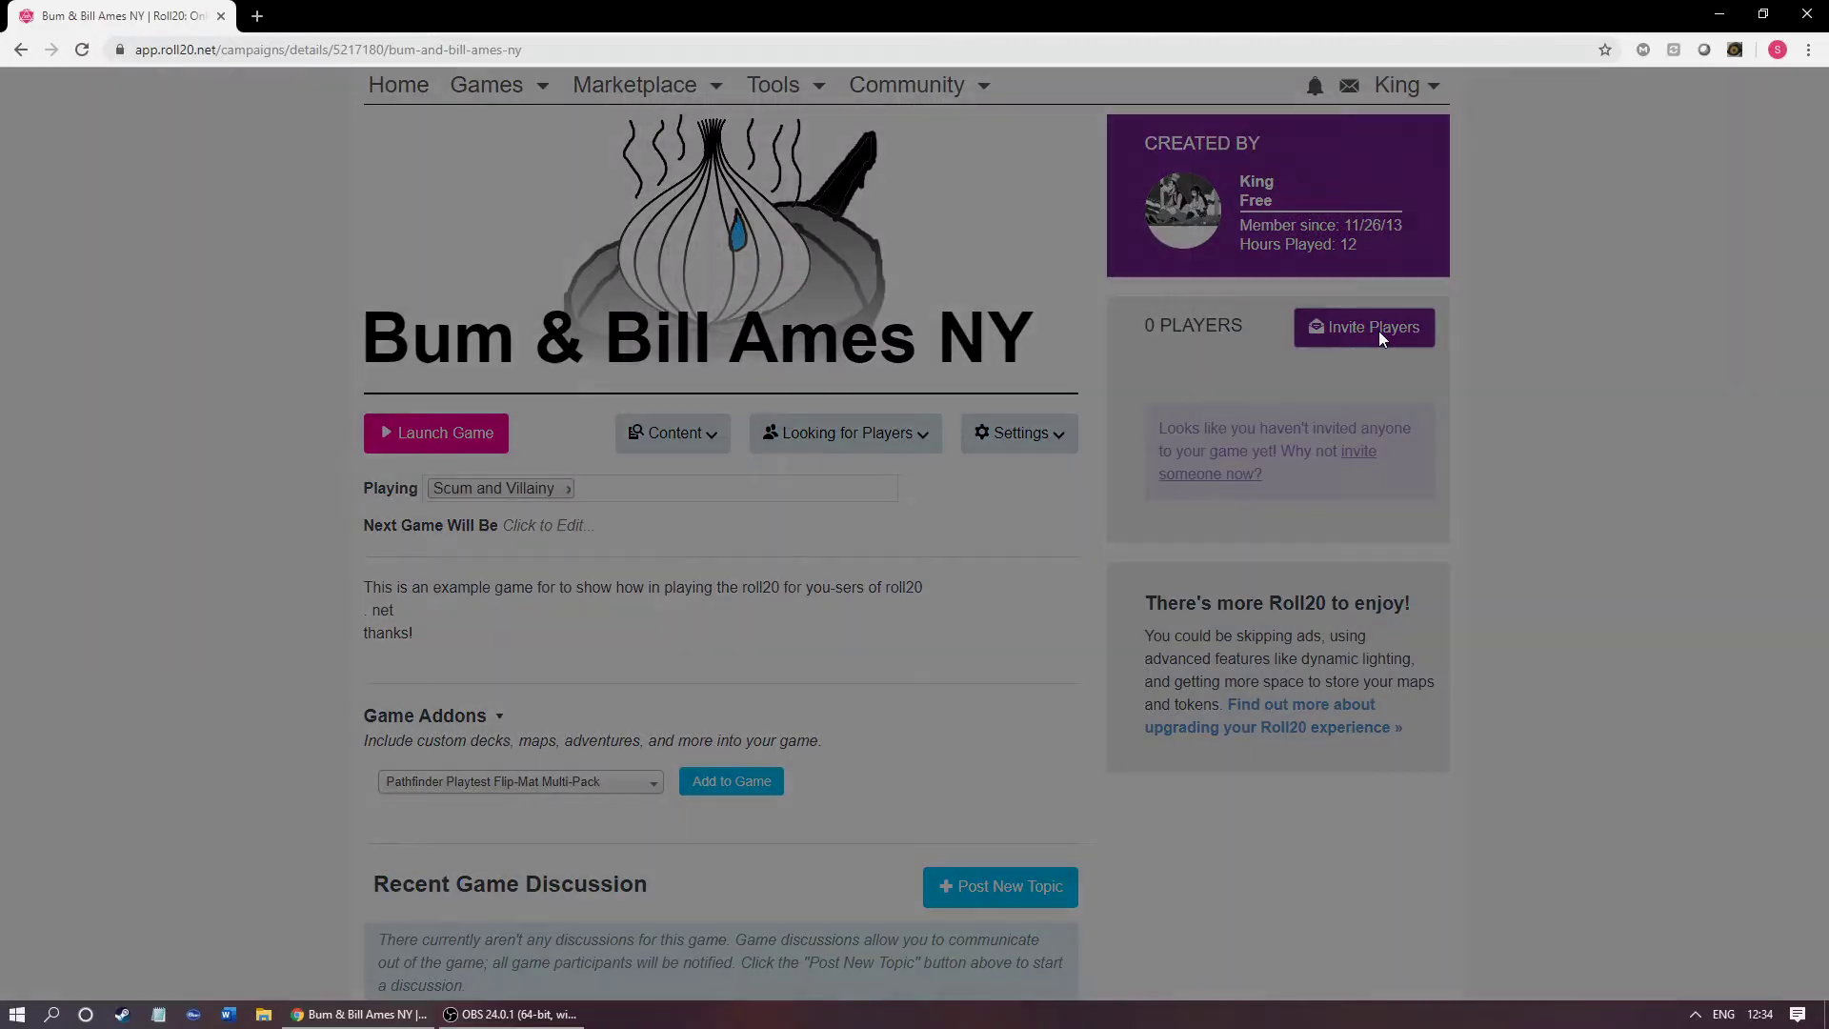
pyautogui.click(786, 322)
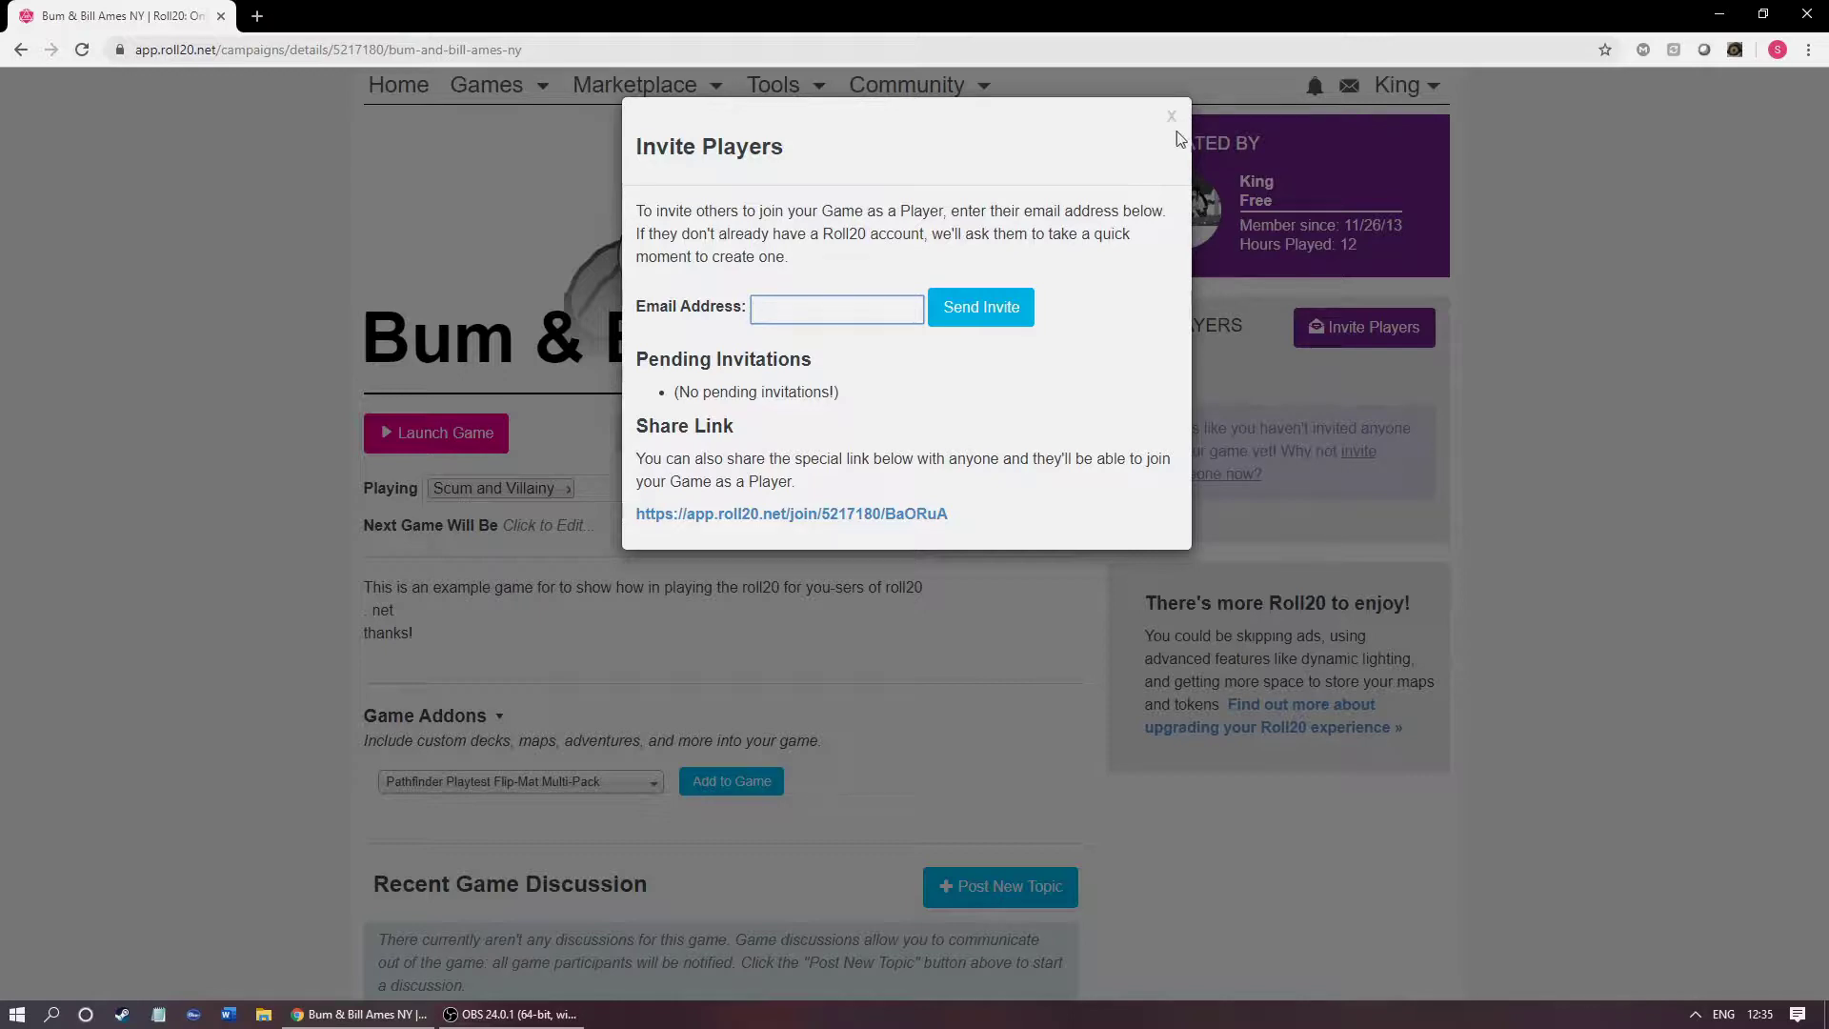
pyautogui.click(1172, 118)
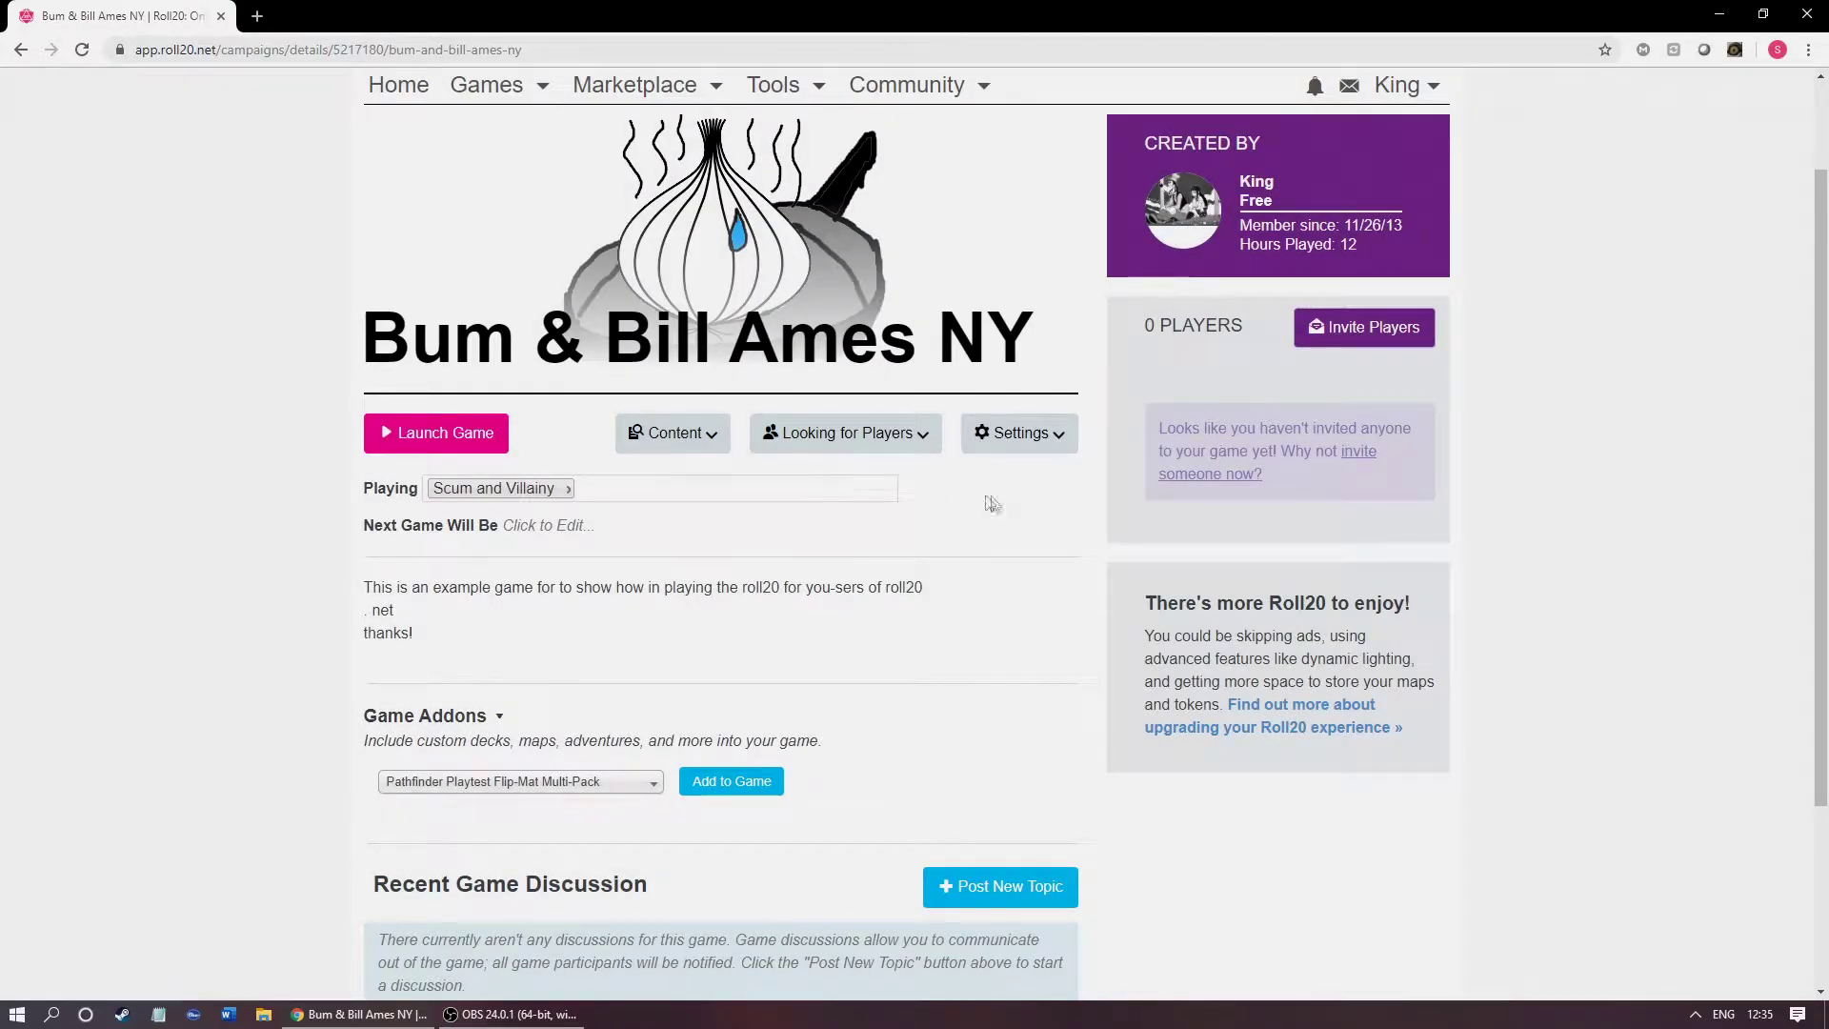
pyautogui.click(1033, 446)
# Step: On the game settings page, choose 'Scum and Villainy by Evil Hat Productions' as the sheet template and save
pyautogui.click(957, 482)
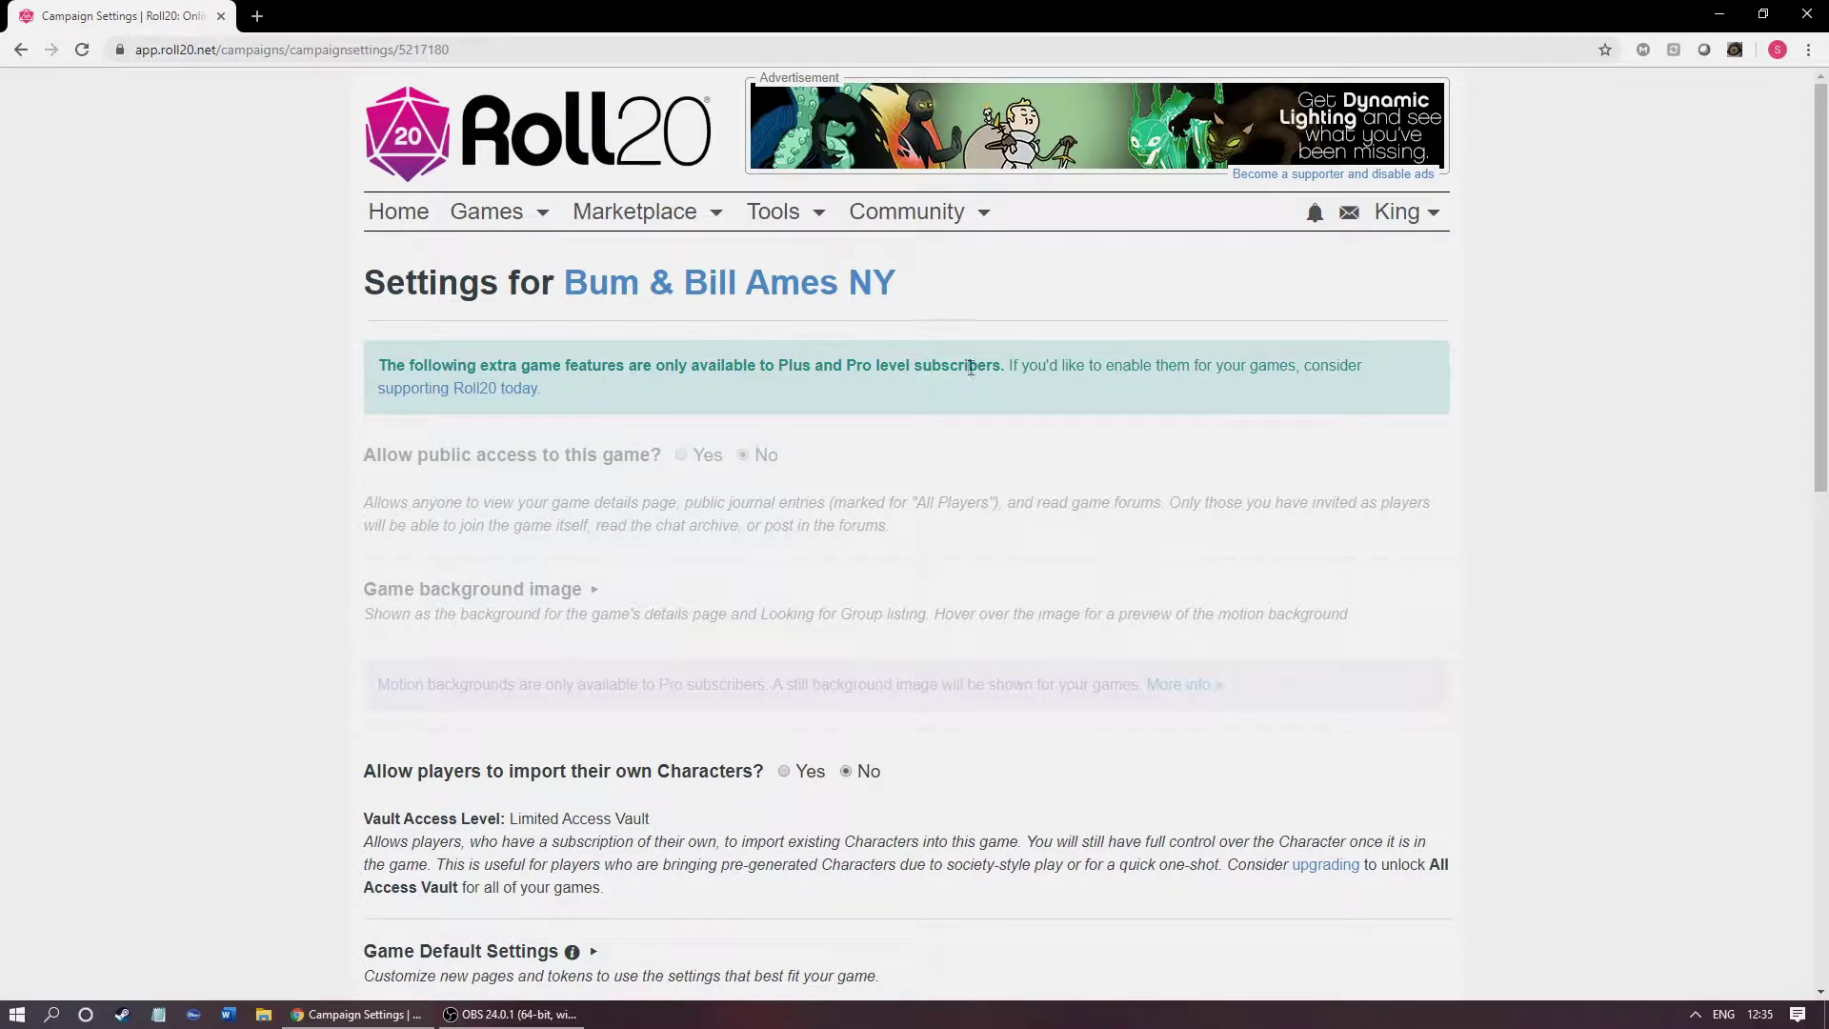
pyautogui.scroll(-1, 948, 385)
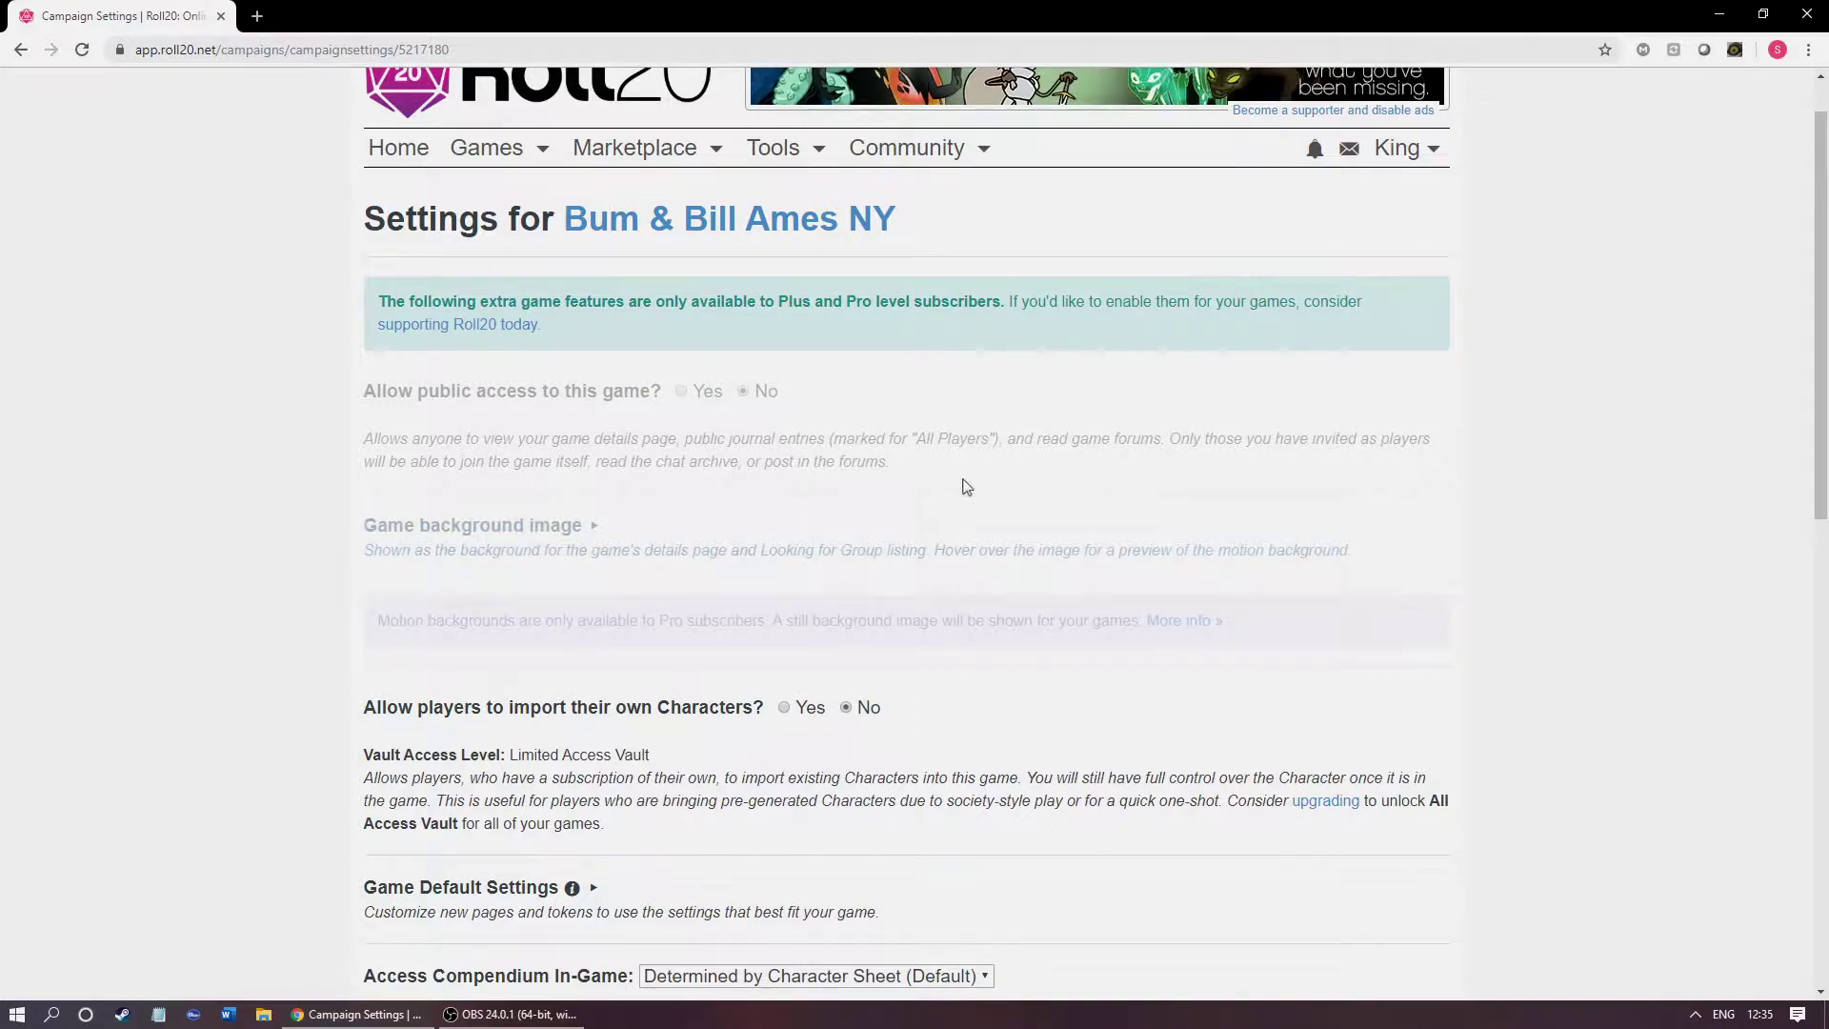
pyautogui.middleClick(918, 502)
pyautogui.scroll(-1, 918, 502)
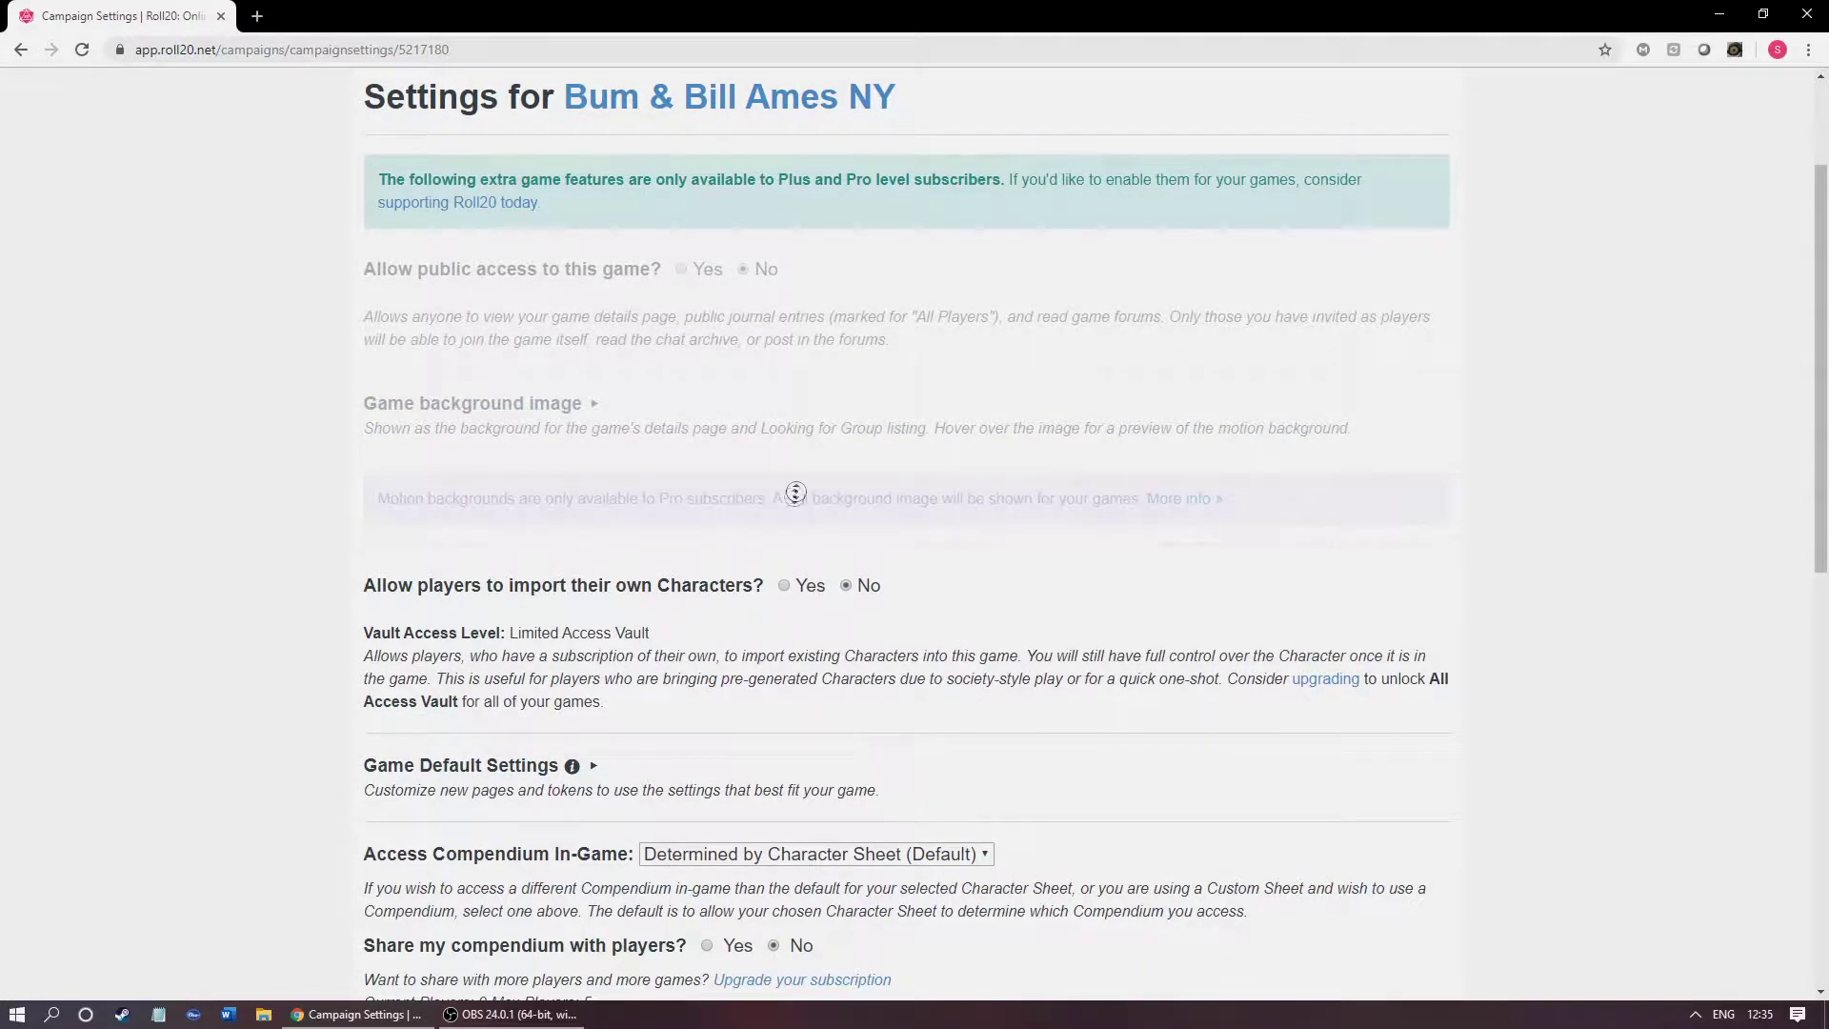
pyautogui.scroll(-1, 771, 523)
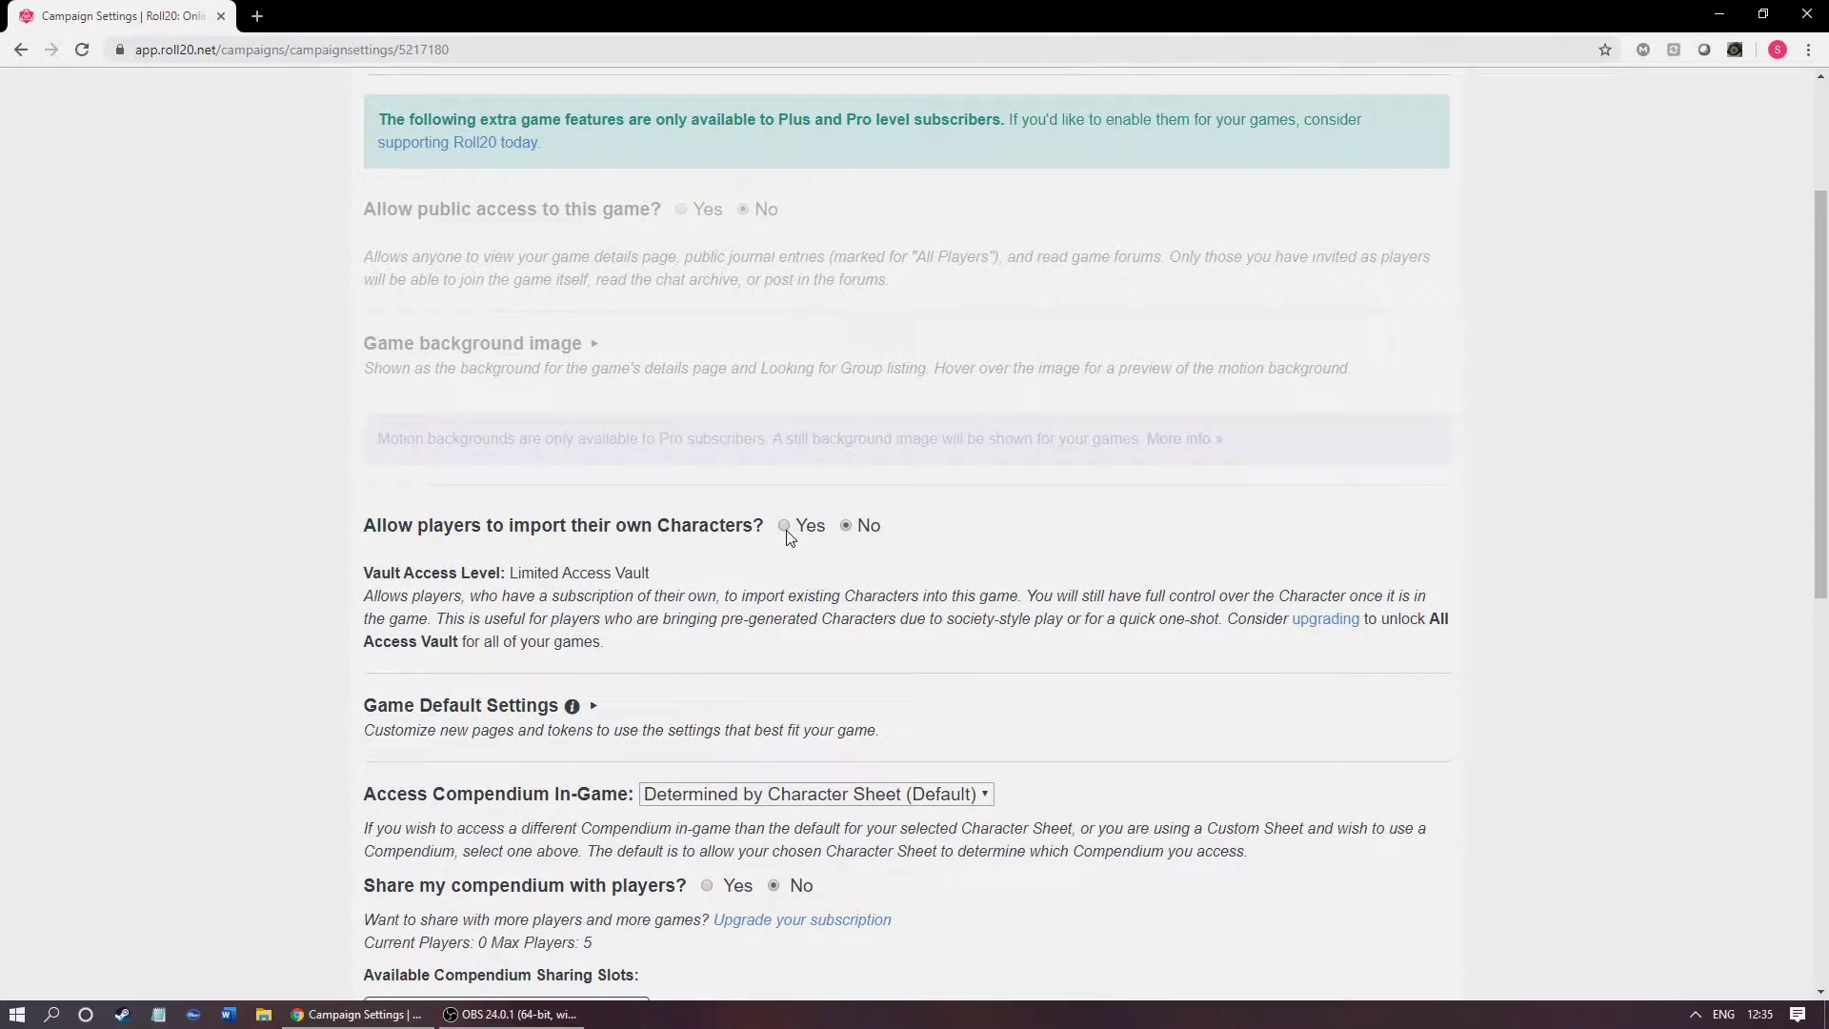
pyautogui.scroll(-1, 718, 534)
pyautogui.tripleClick(808, 576)
pyautogui.click(808, 575)
pyautogui.scroll(-3, 763, 505)
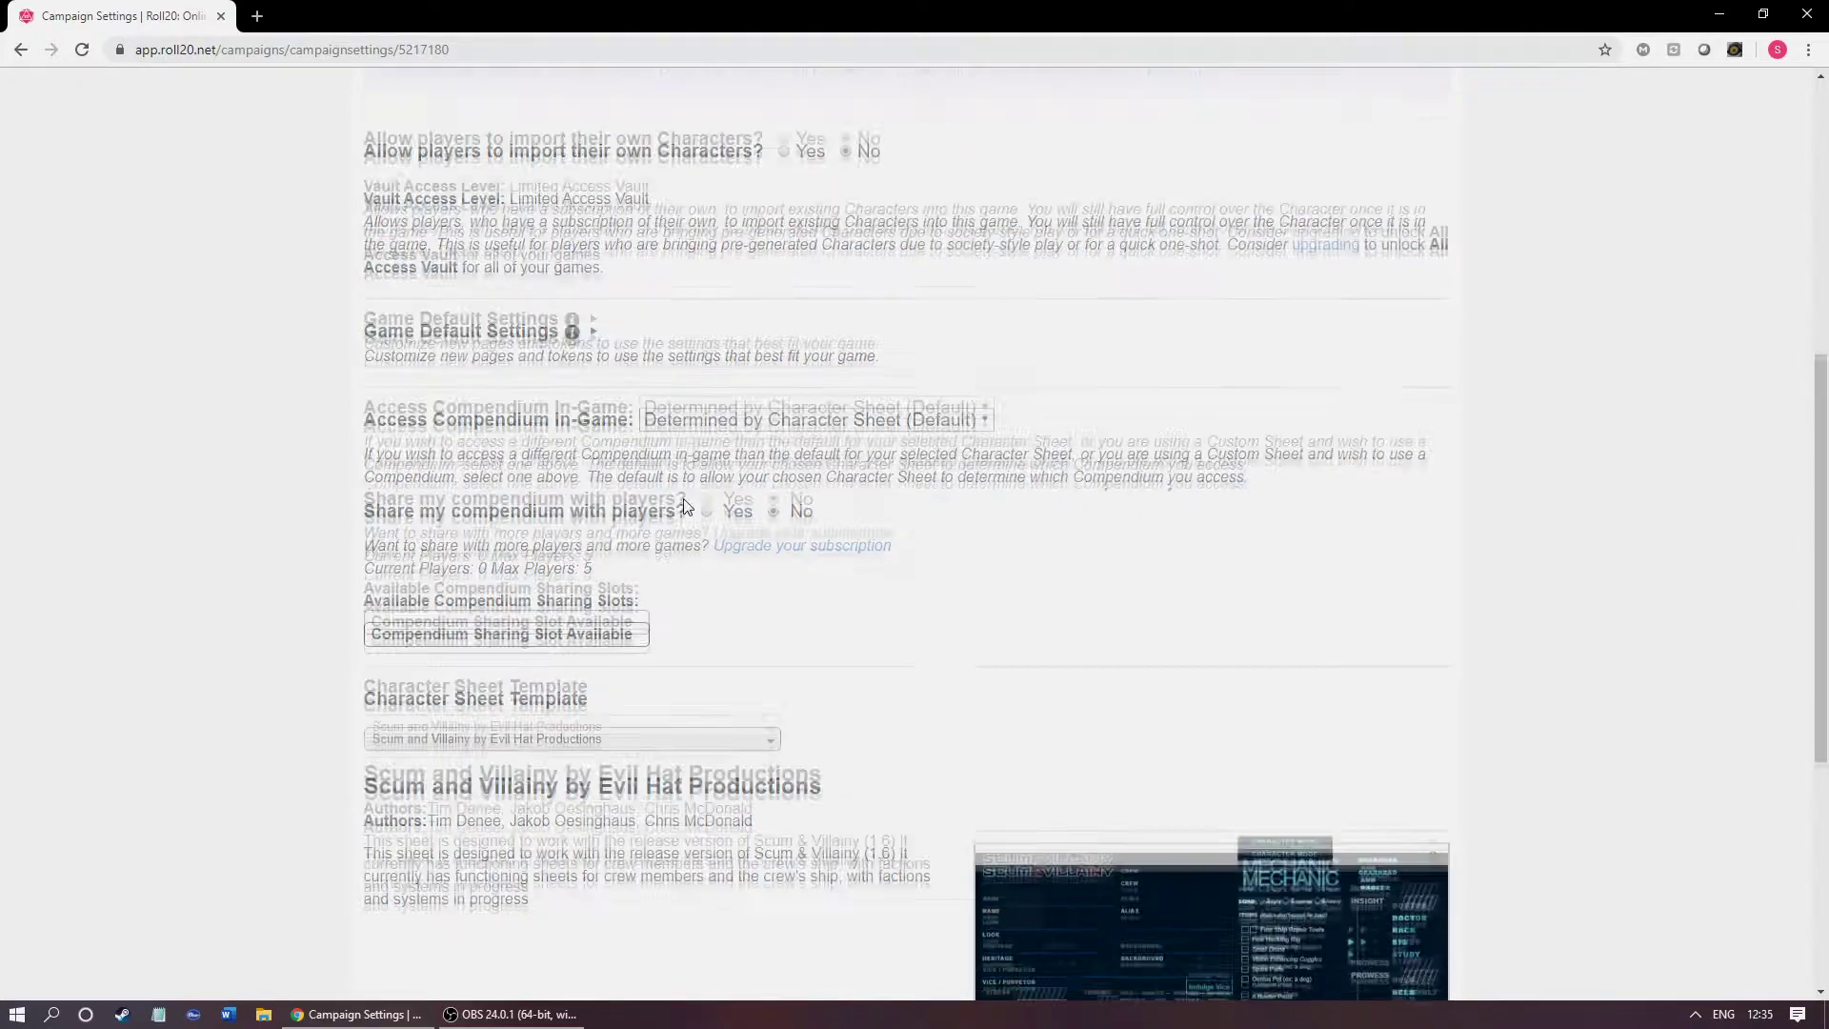
pyautogui.scroll(-5, 713, 479)
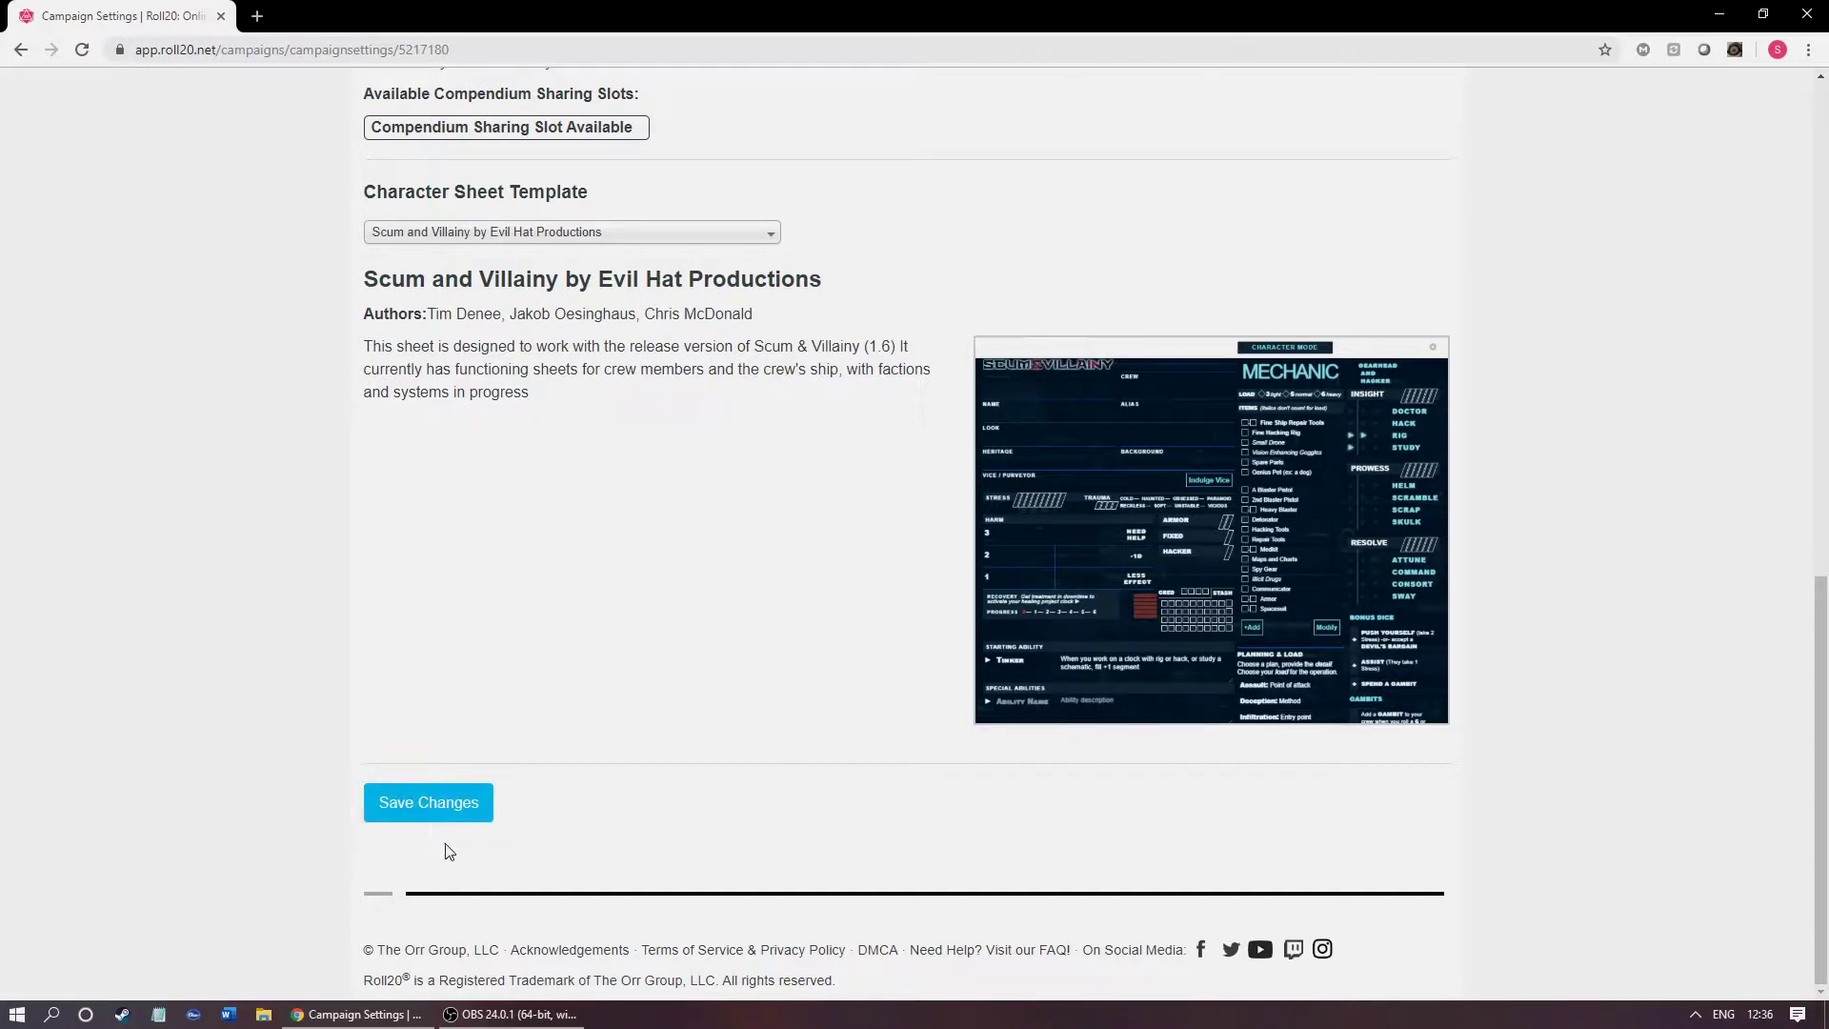
pyautogui.click(465, 813)
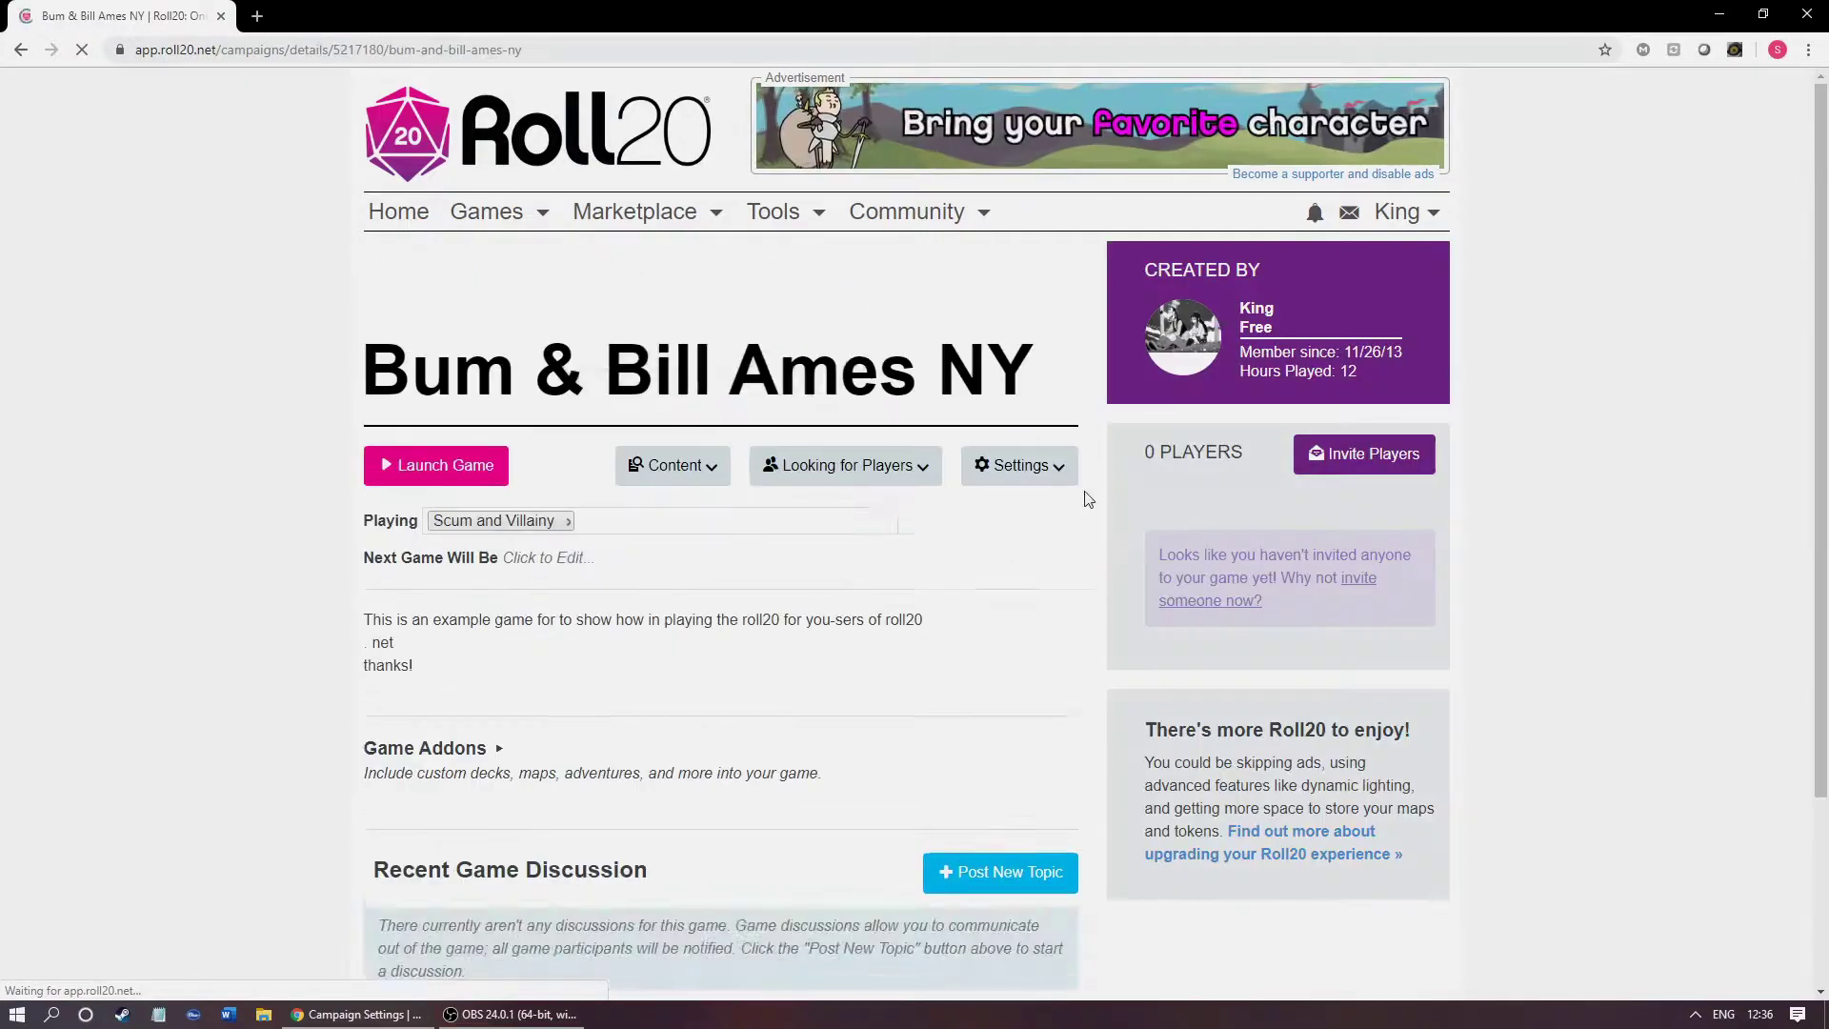
pyautogui.scroll(-2, 1373, 301)
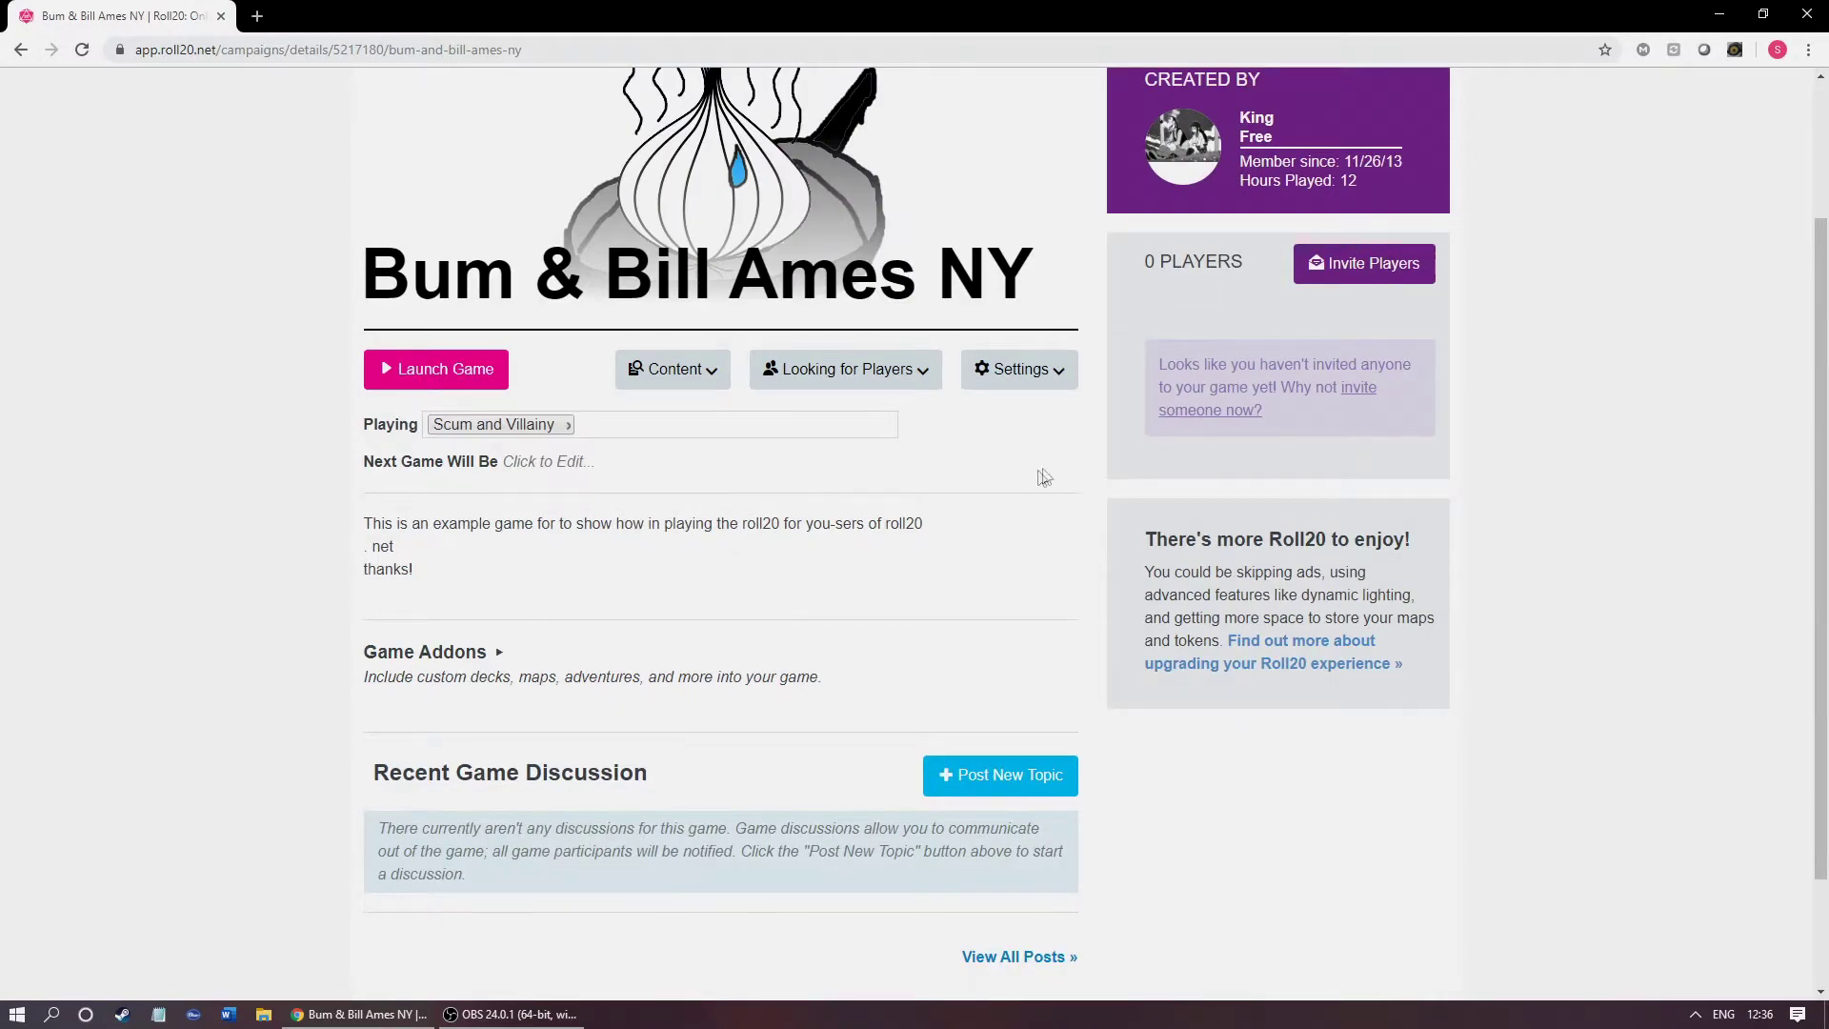
pyautogui.scroll(-2, 1036, 478)
pyautogui.scroll(2, 1061, 335)
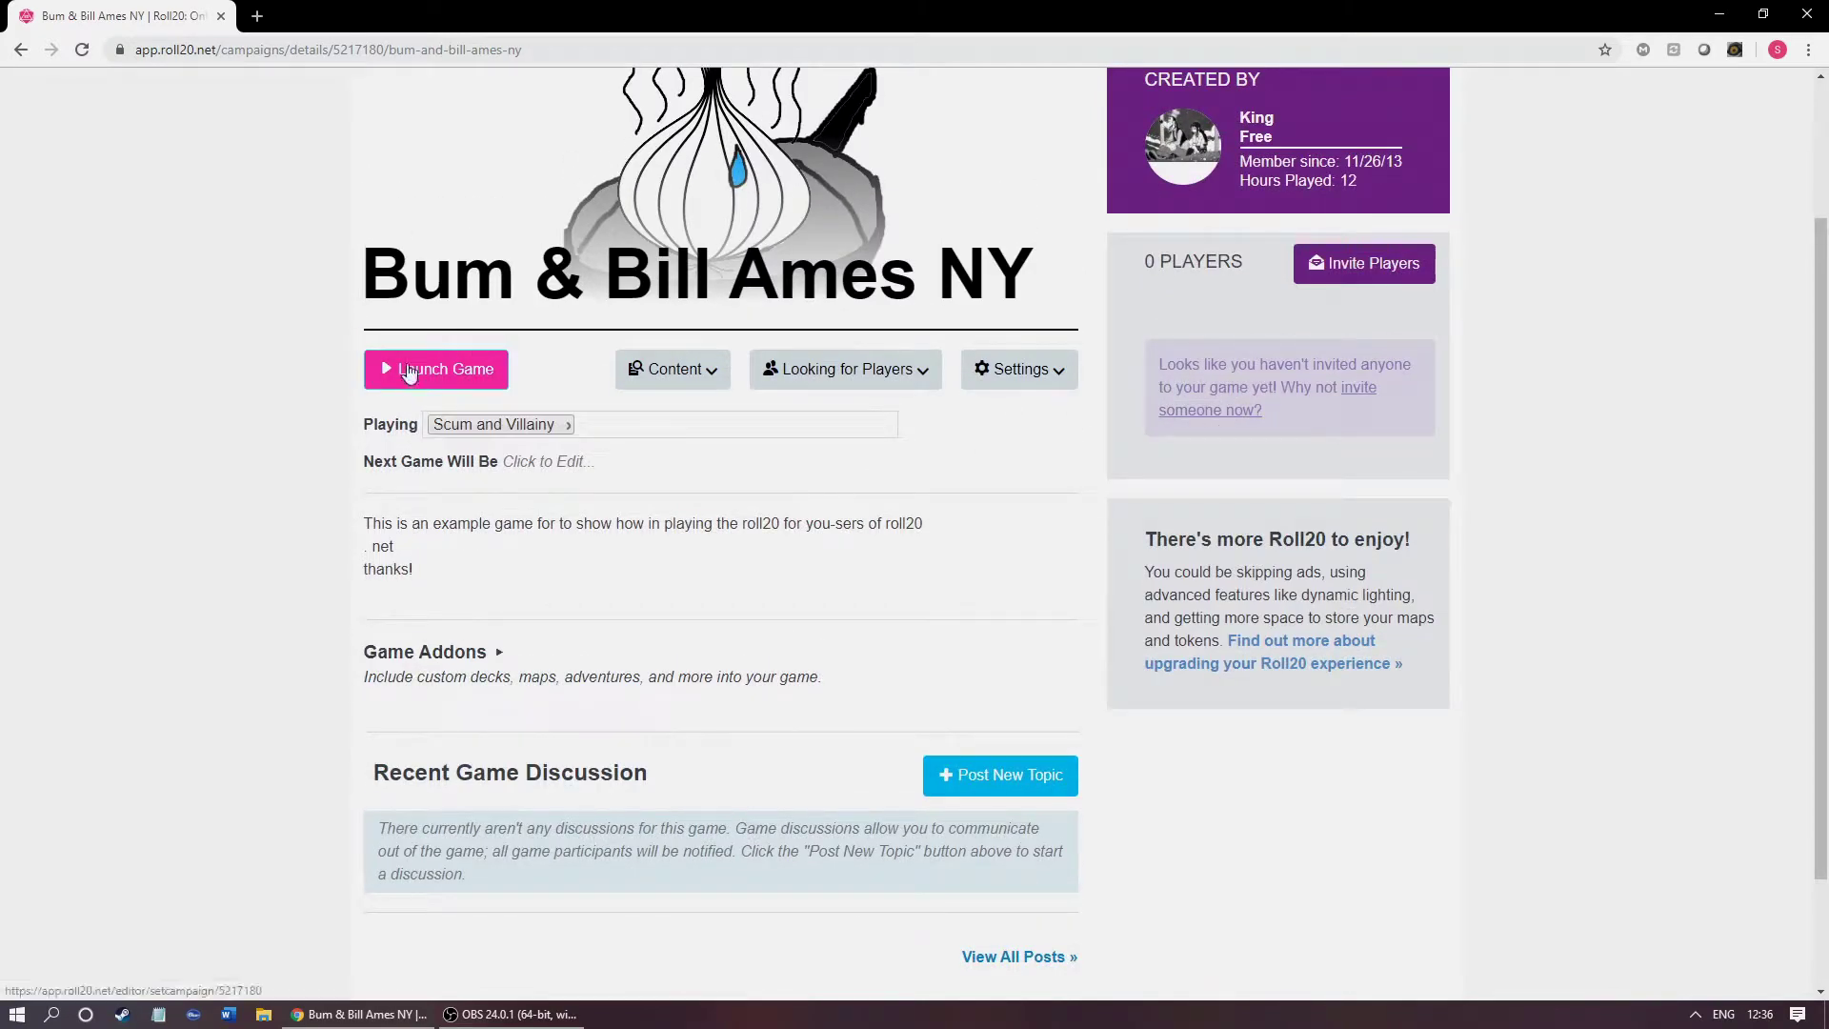
pyautogui.click(410, 372)
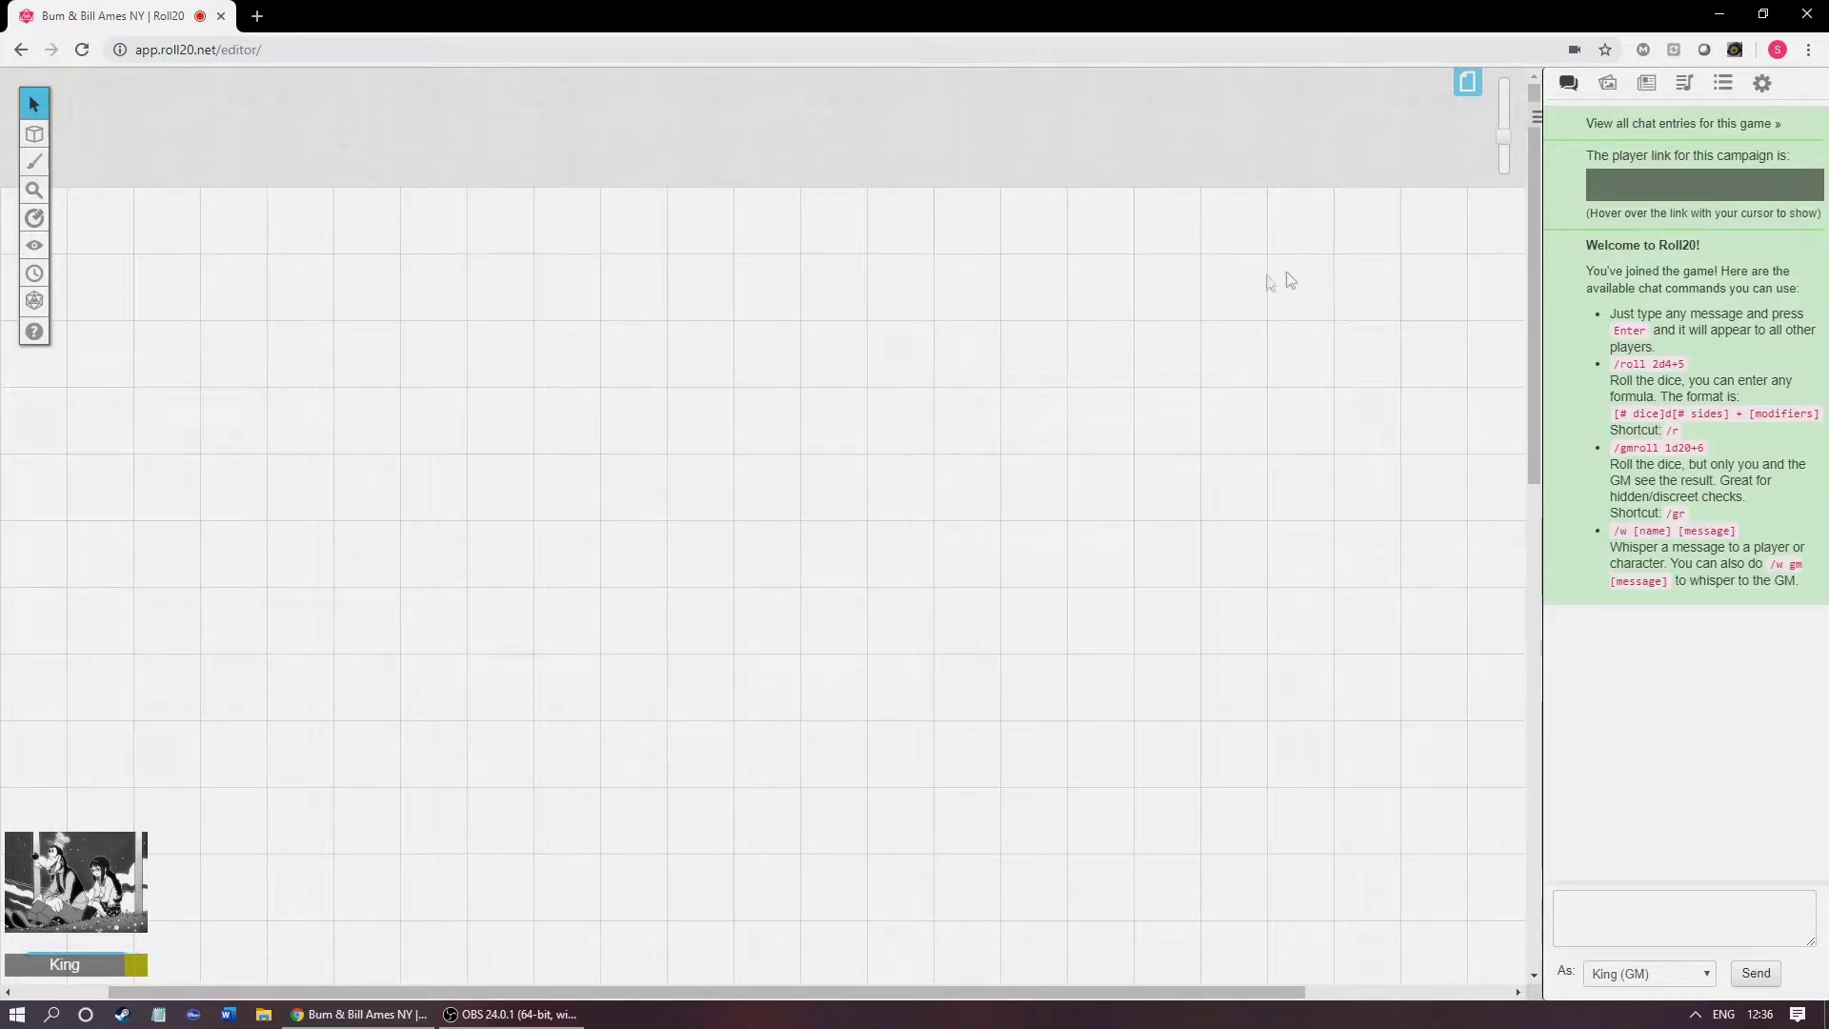
# Step: Browse the Art Library, Journal, Jukebox and Collection sidebar panels, then return to Chat
pyautogui.scroll(-3, 1258, 402)
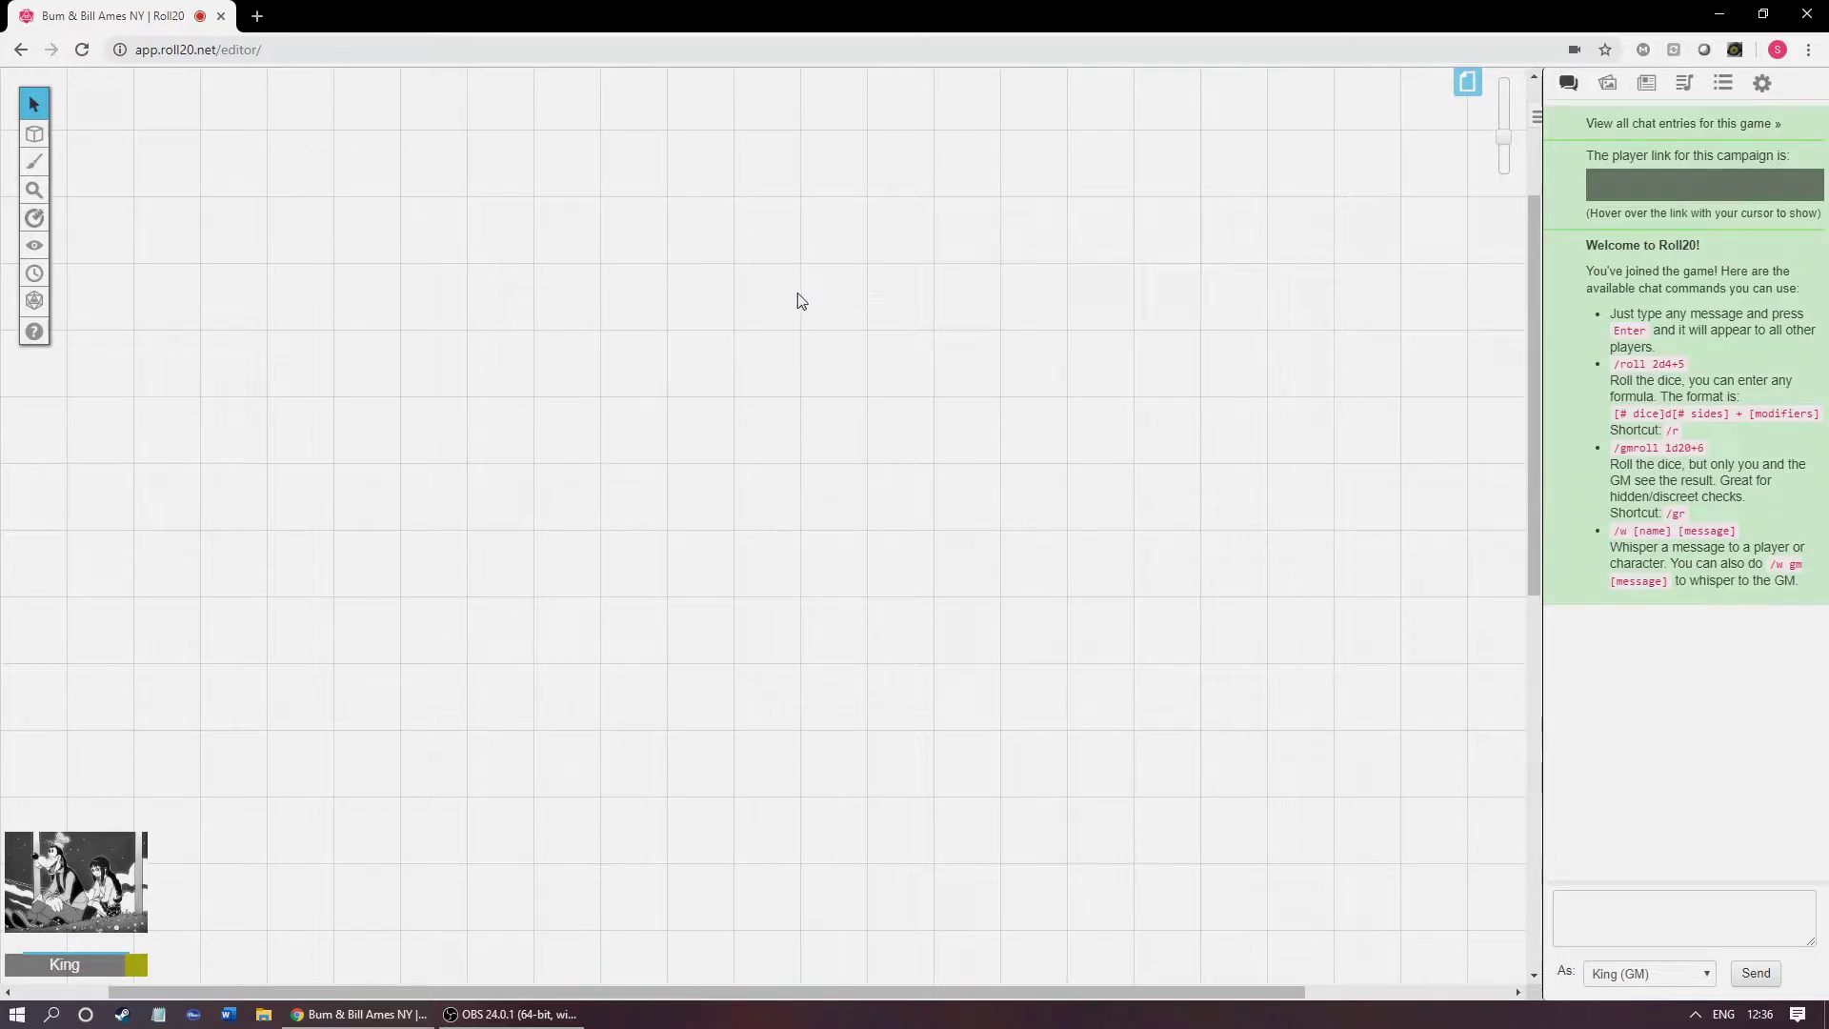
pyautogui.scroll(3, 743, 393)
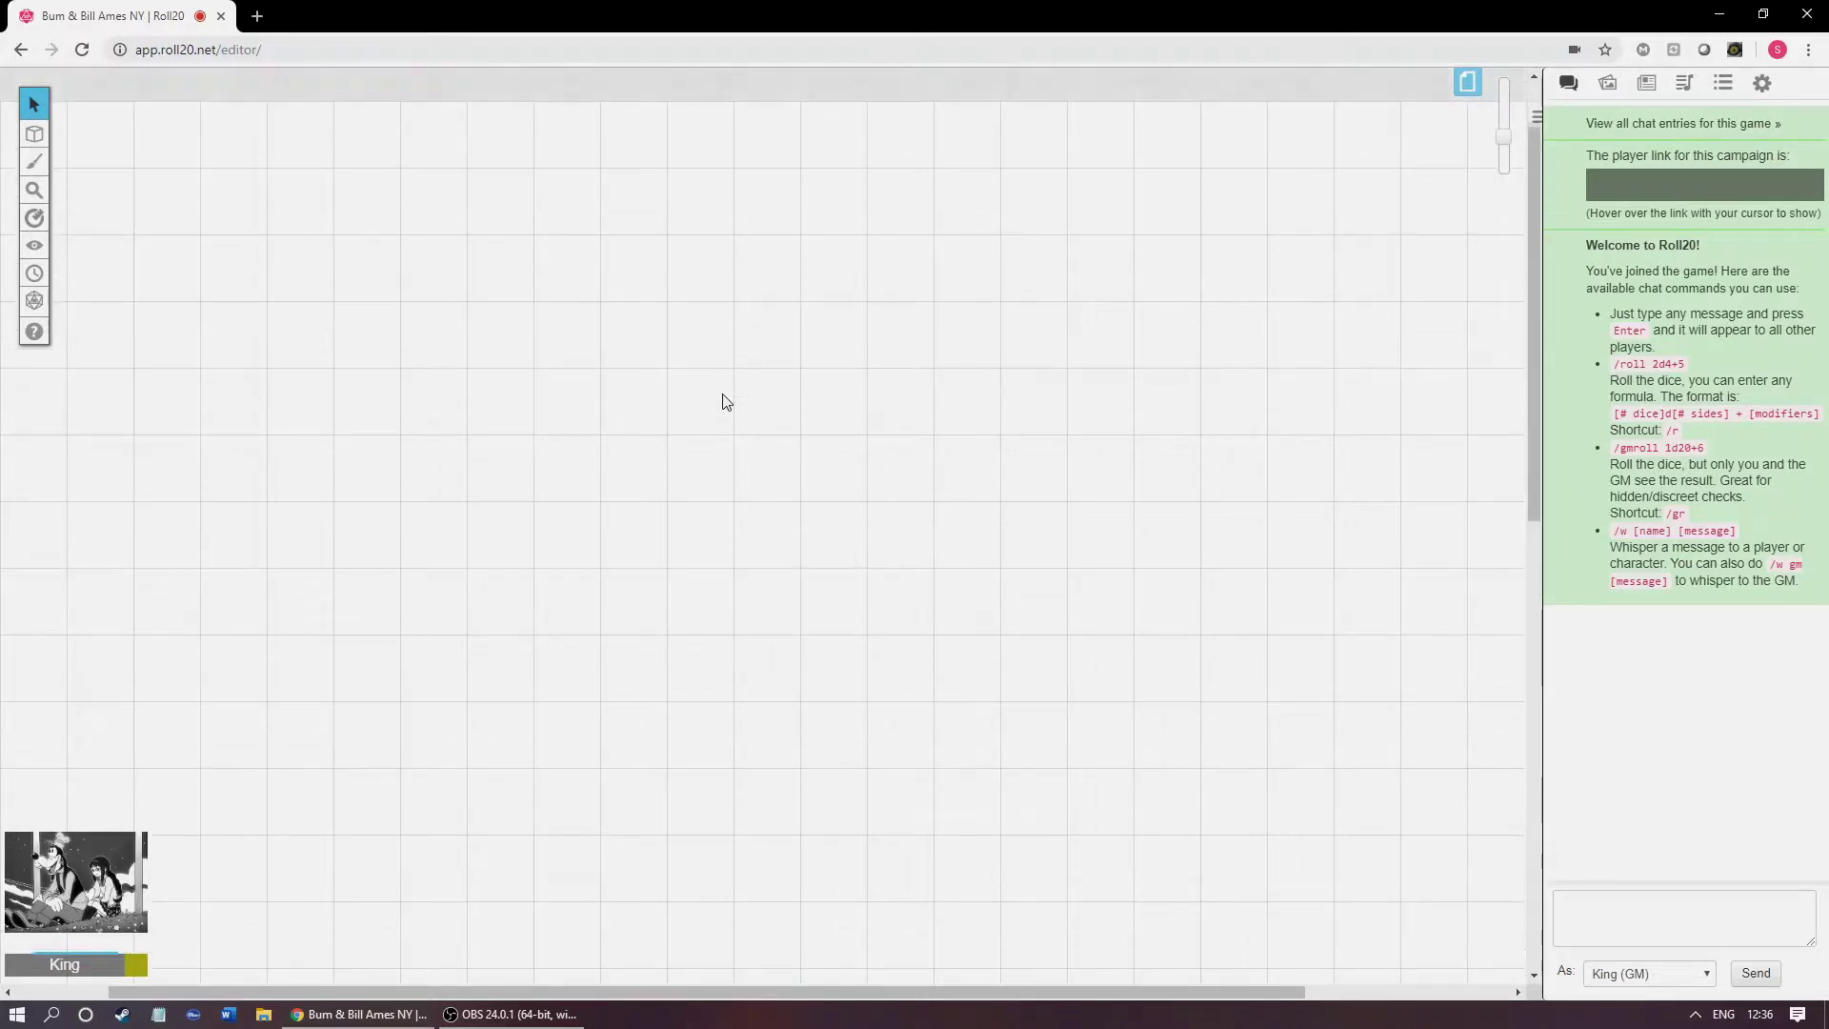
pyautogui.scroll(-2, 726, 401)
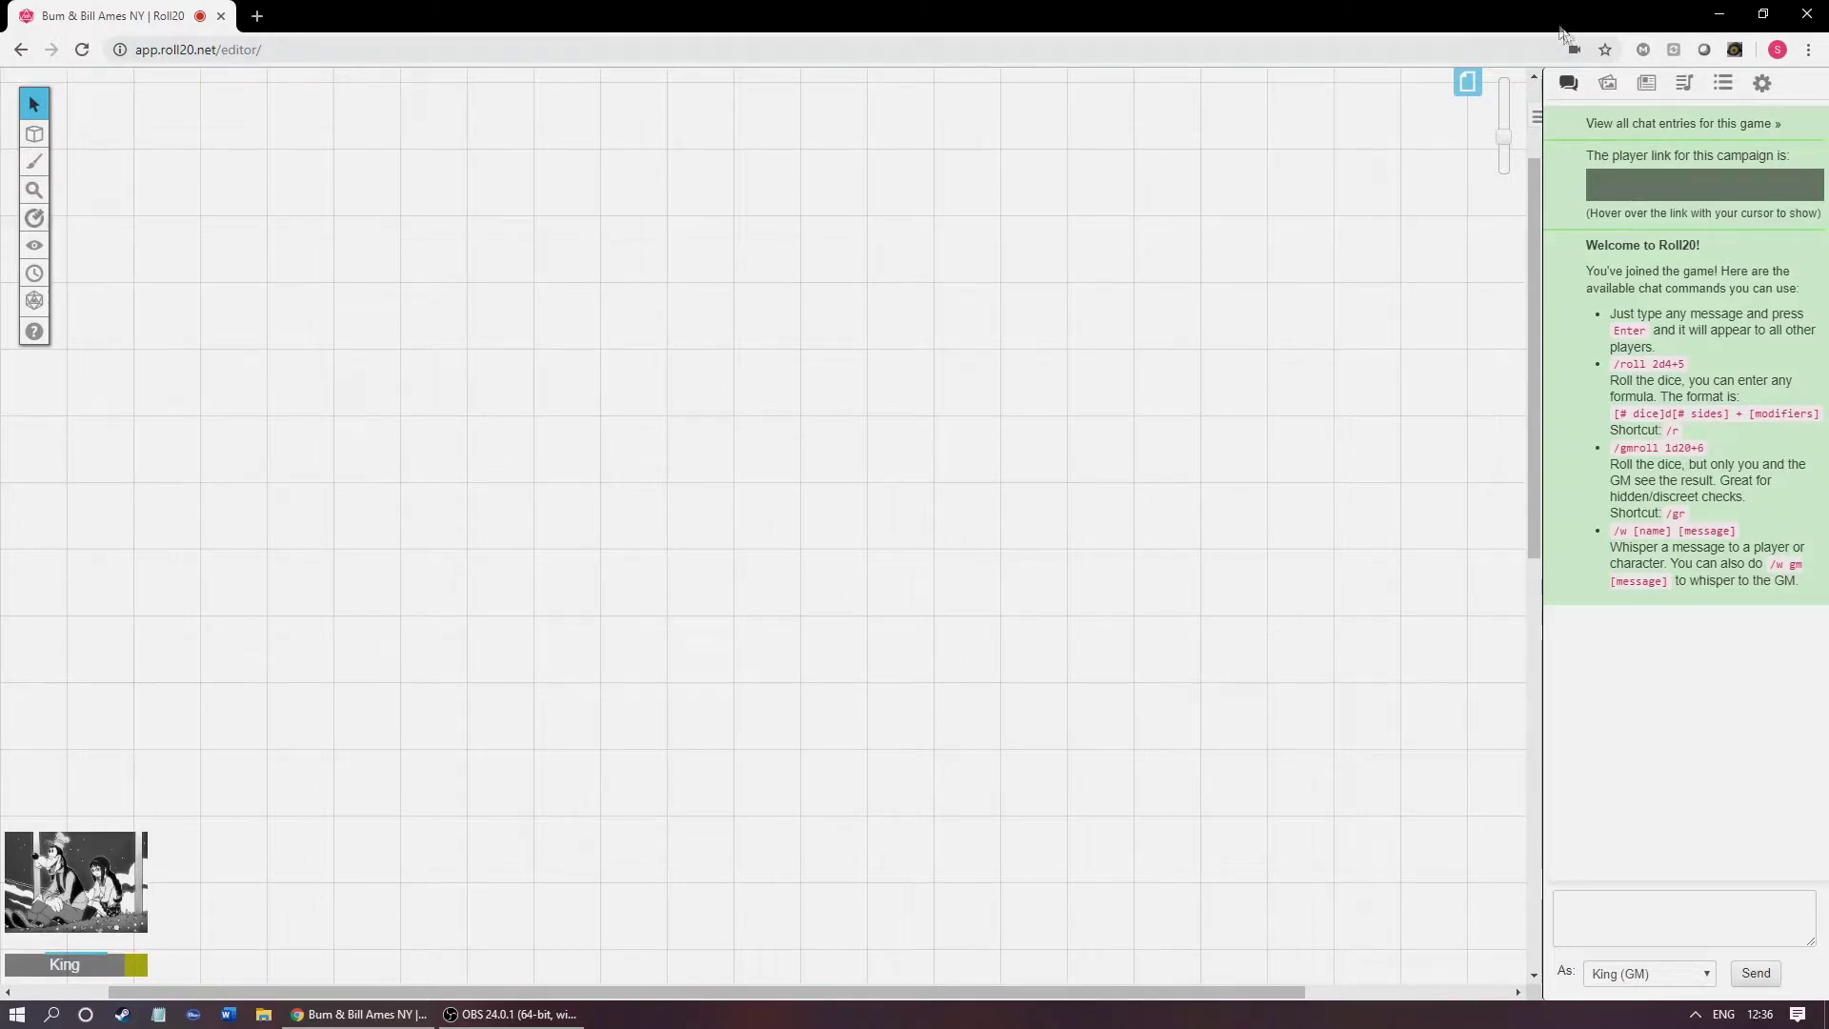
pyautogui.click(1606, 87)
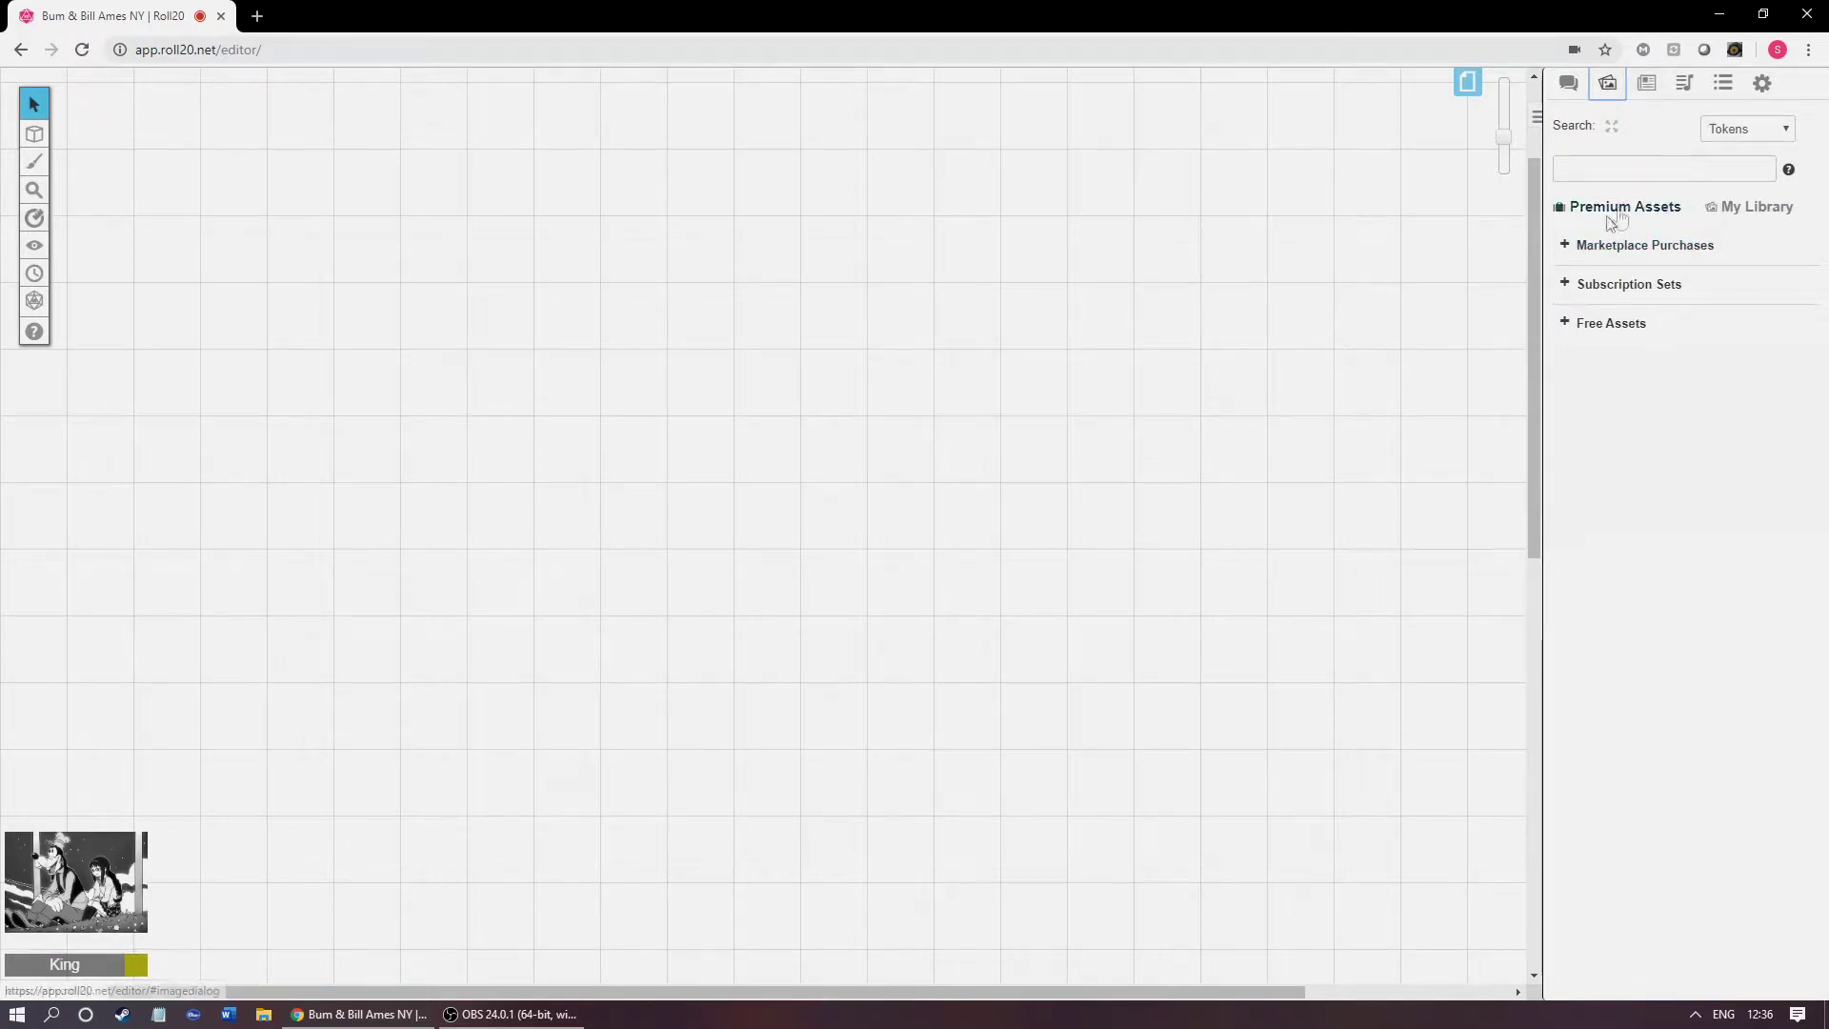
pyautogui.click(1654, 86)
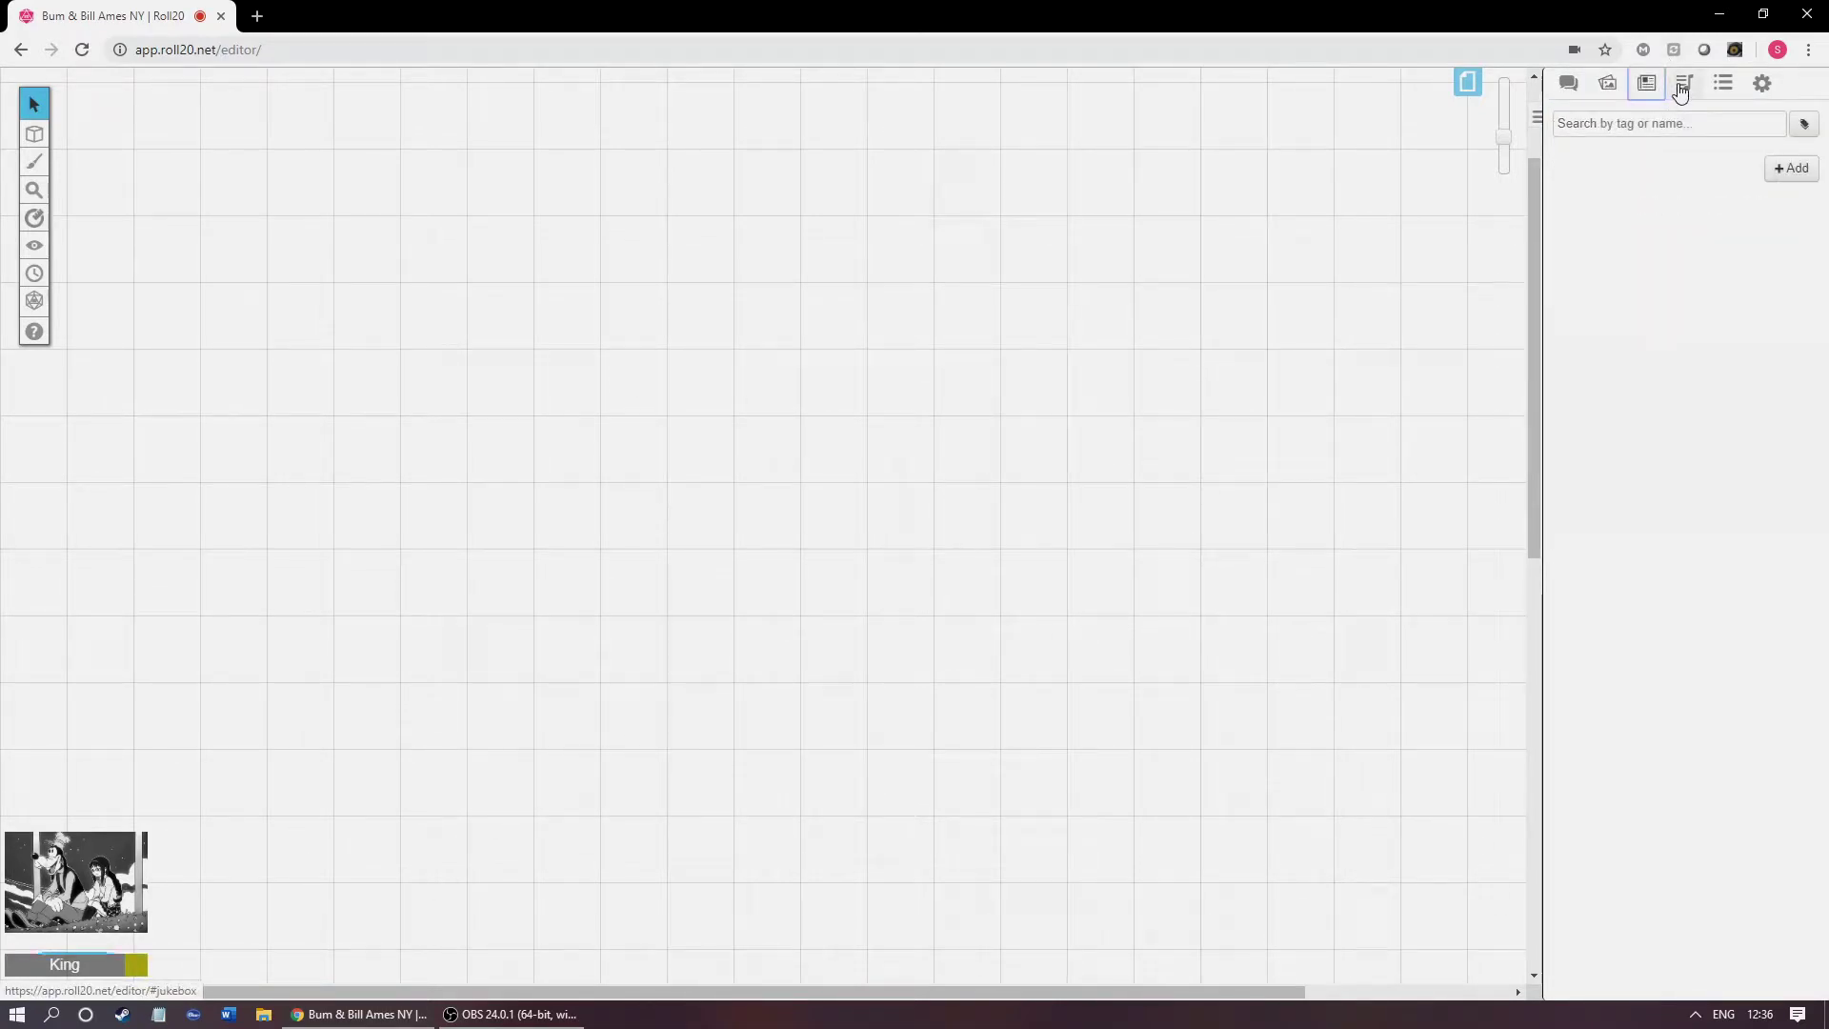
pyautogui.click(1684, 88)
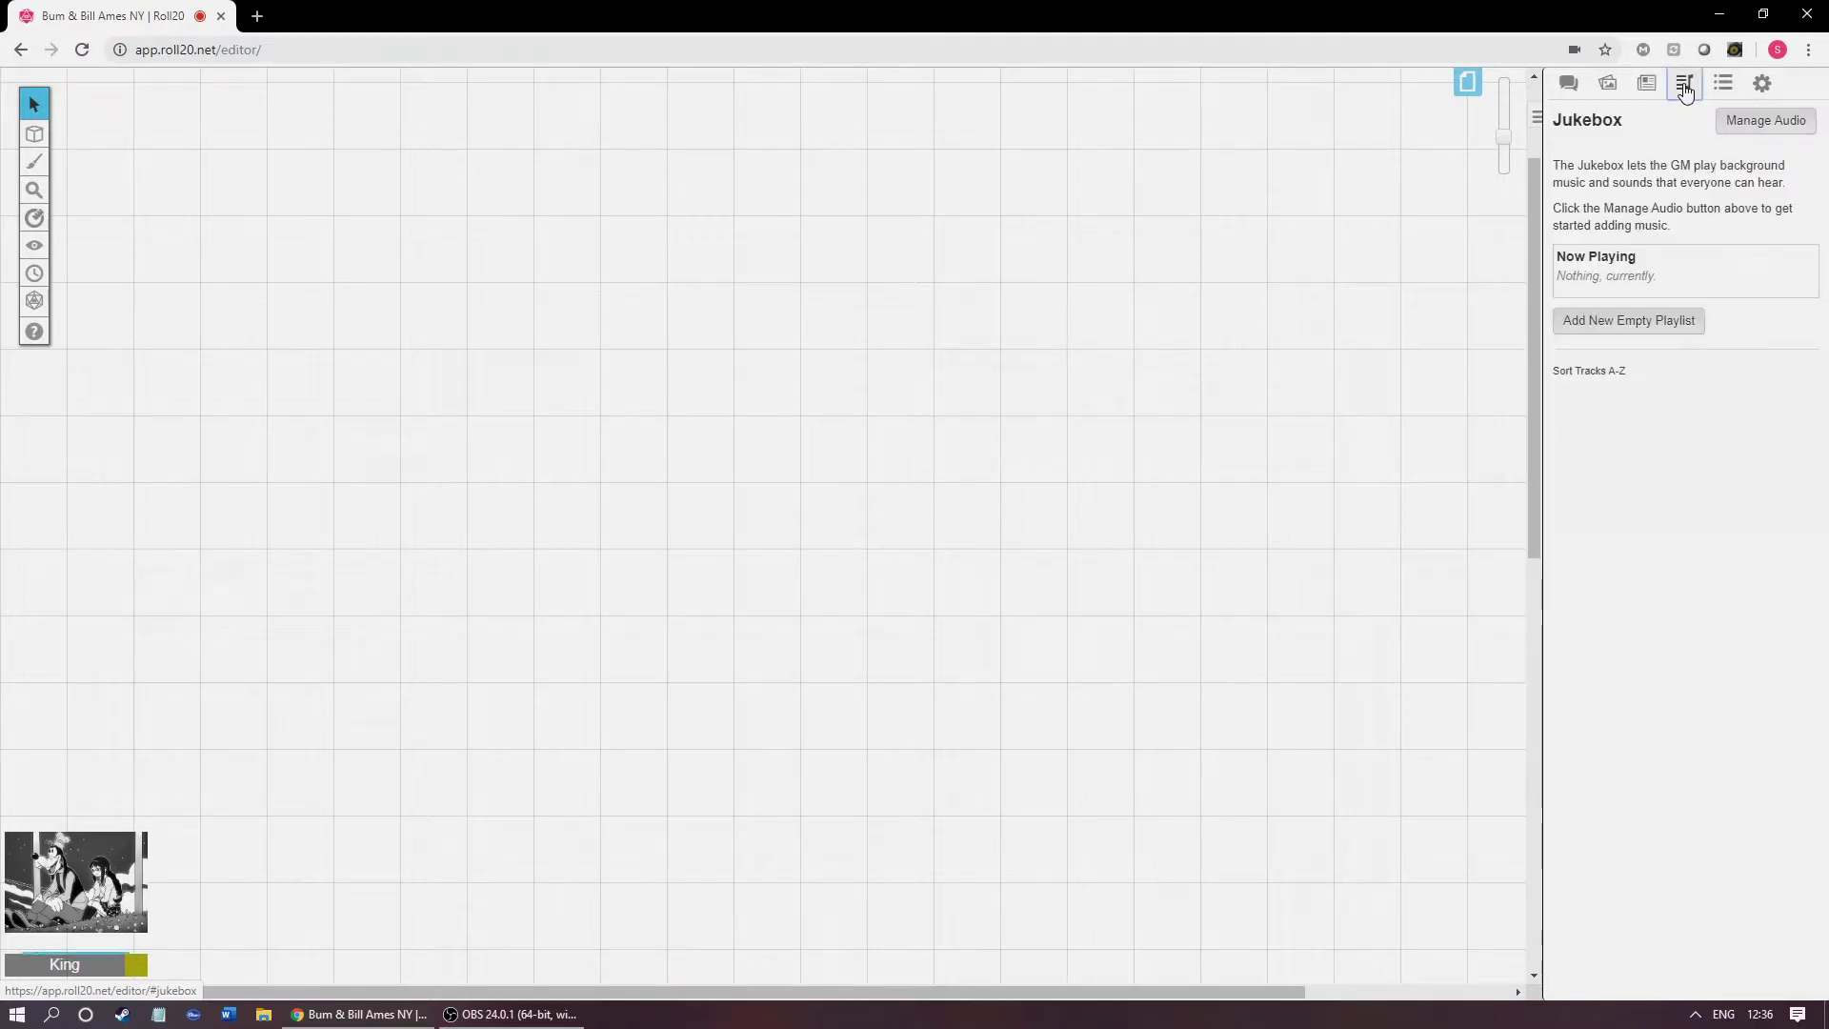
pyautogui.click(1718, 96)
pyautogui.click(1617, 95)
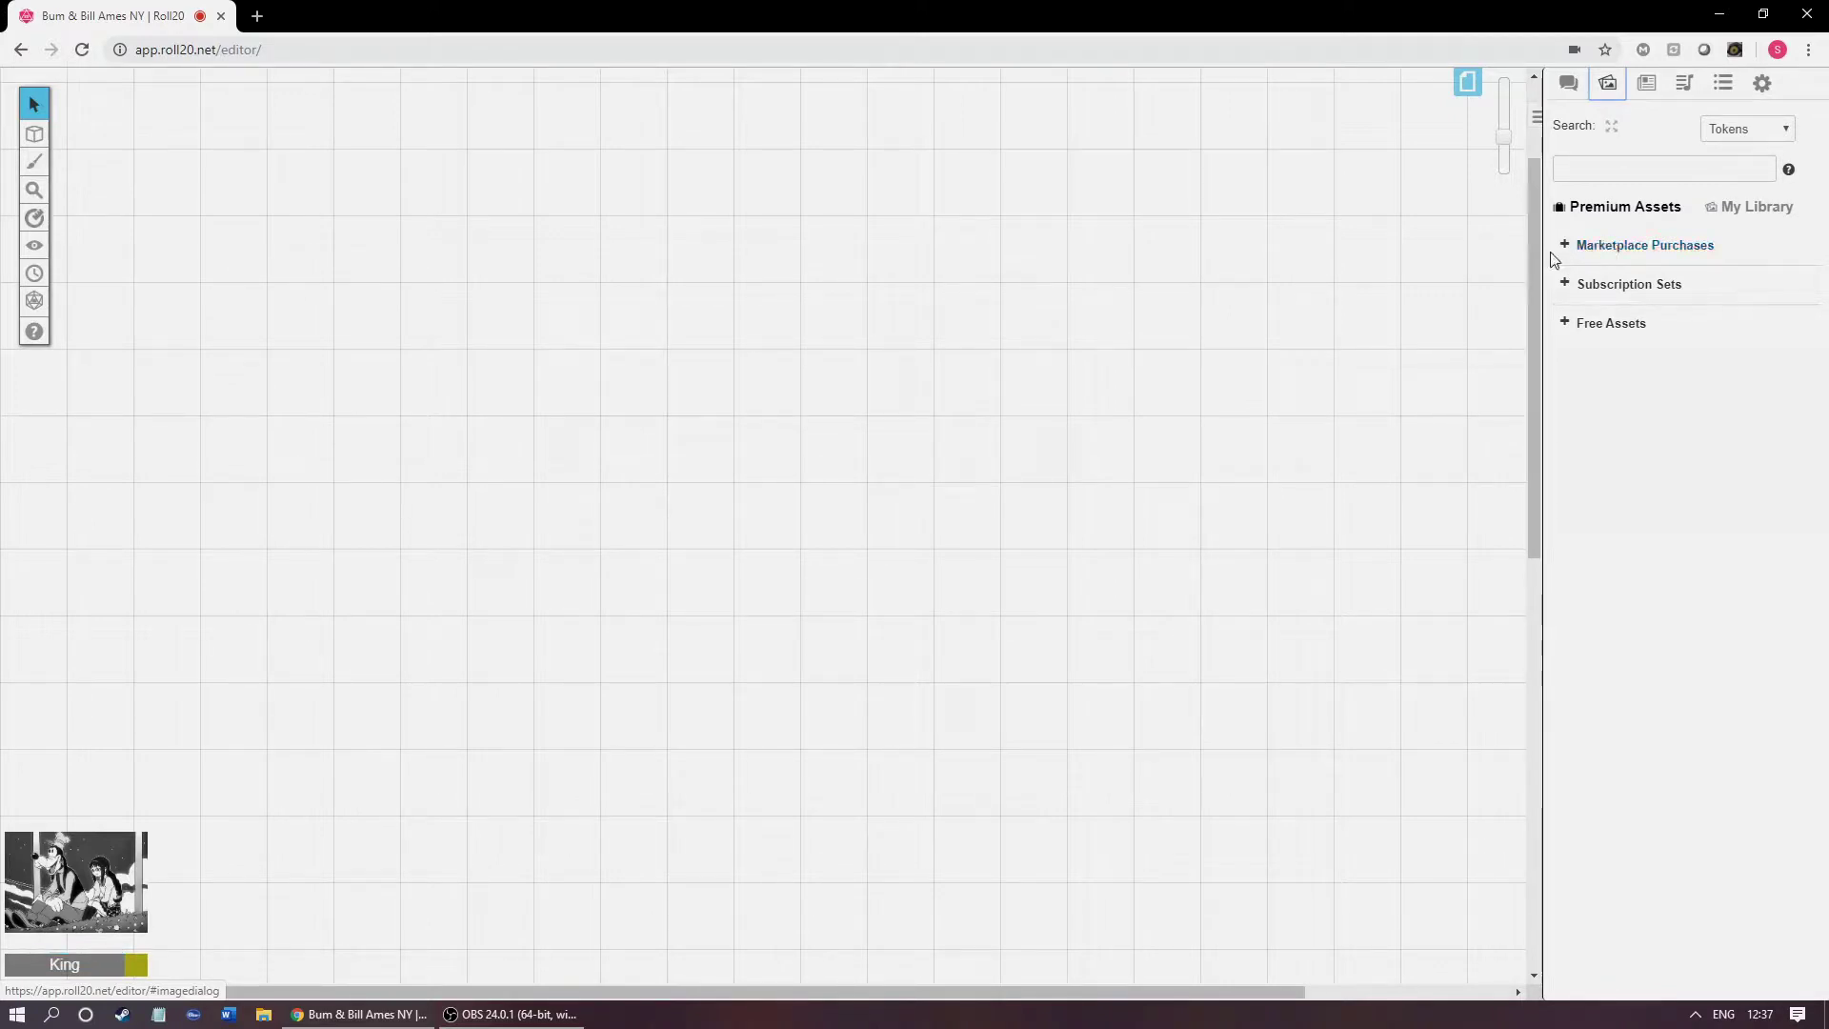
pyautogui.click(1567, 86)
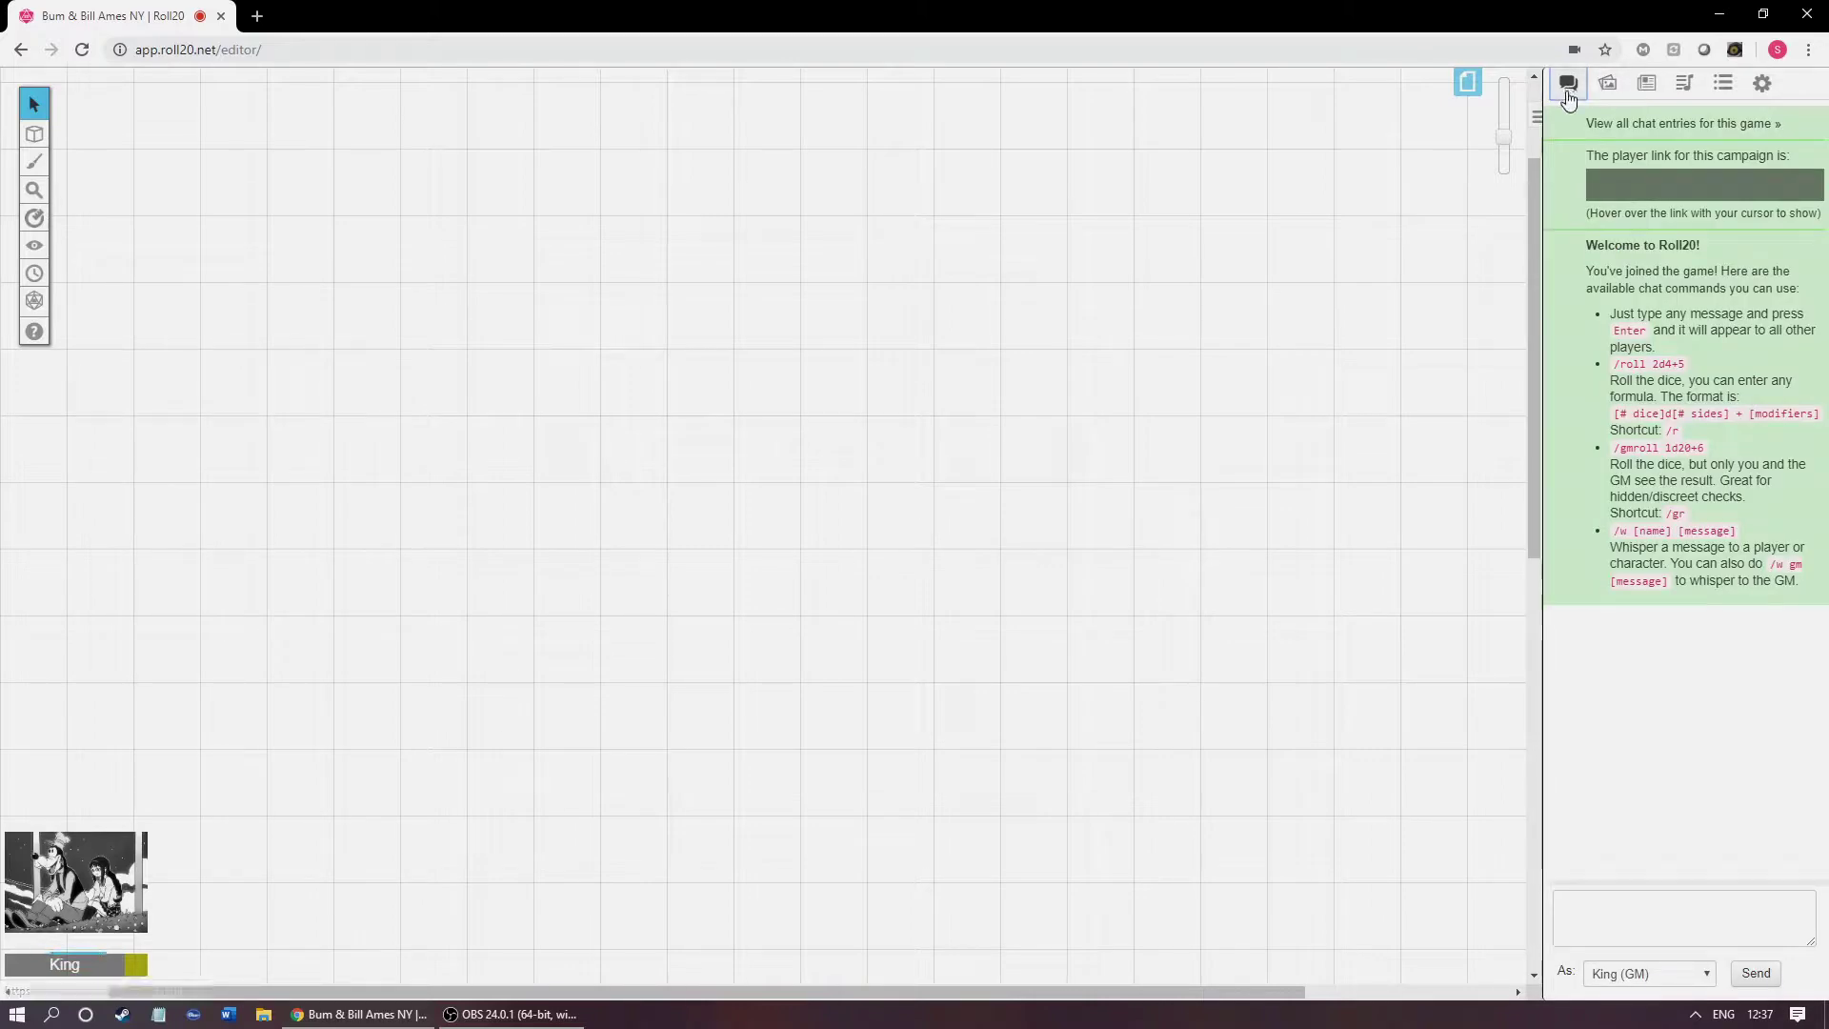
# Step: Send a short gibberish test message in the game chat
pyautogui.click(1640, 904)
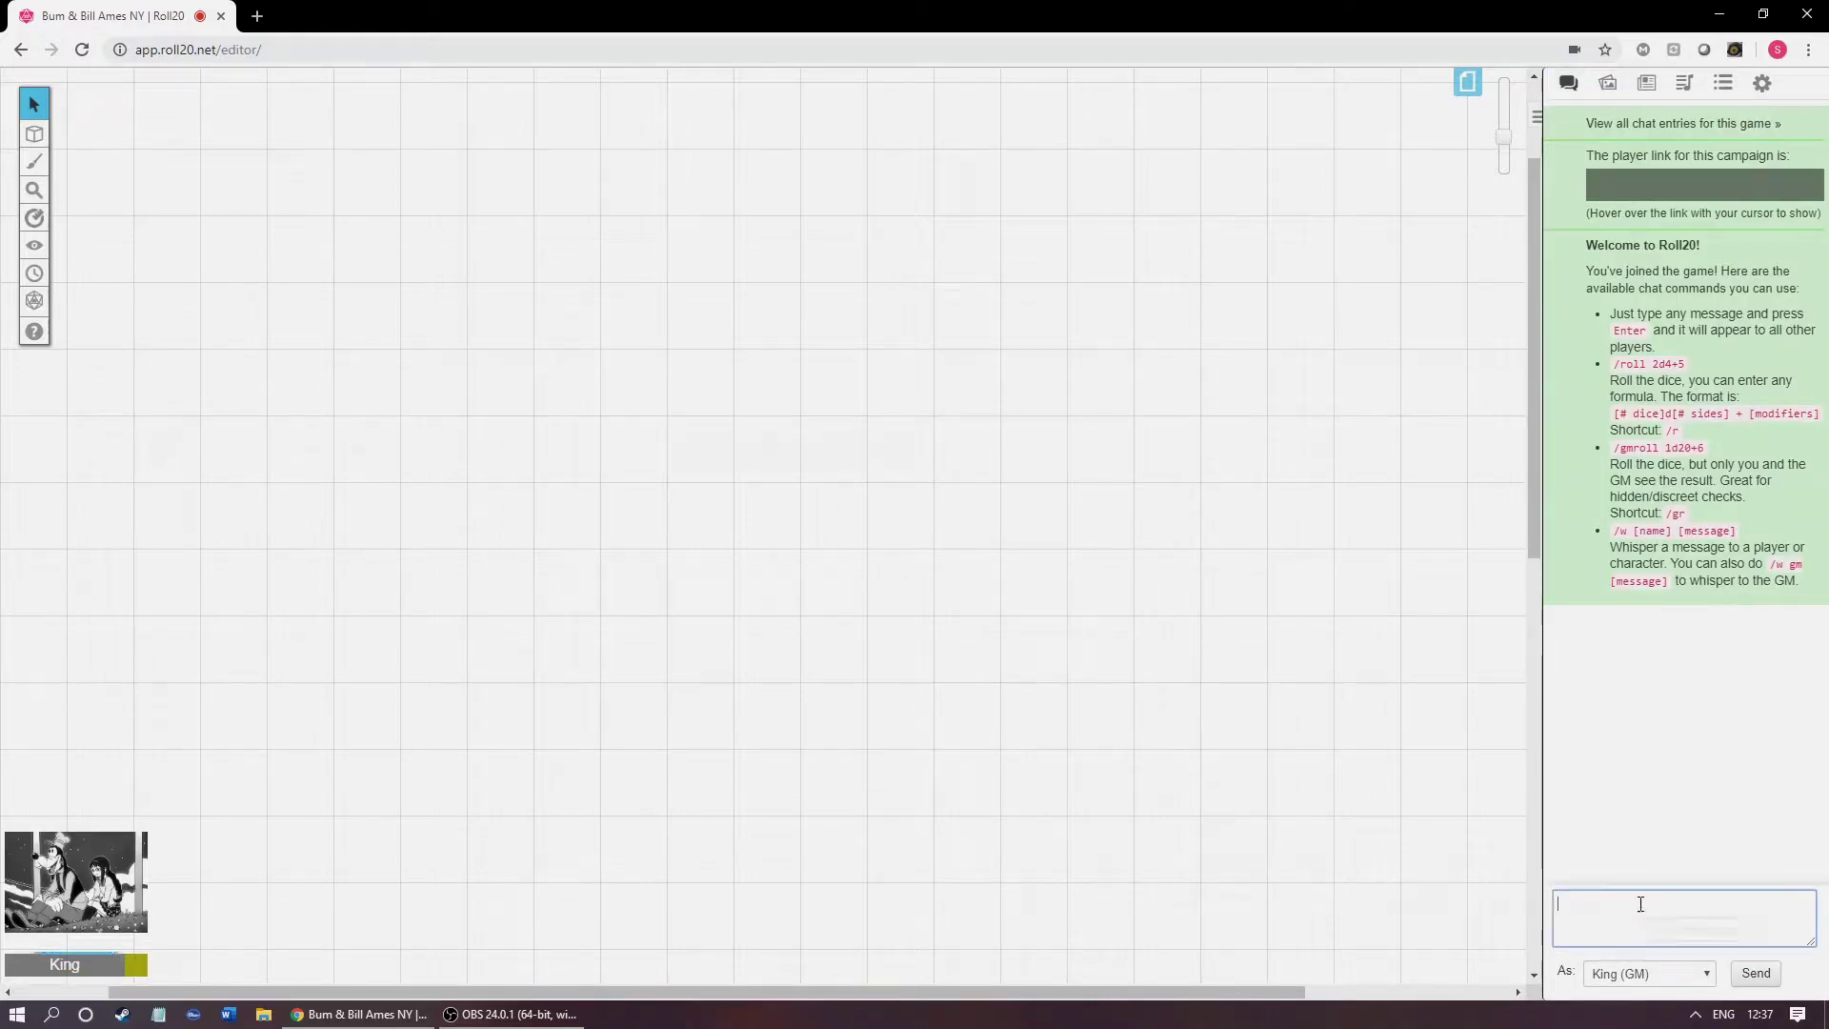
pyautogui.write('Whateveryjkyoopaufdslkjlgksjhg')
pyautogui.press('Return')
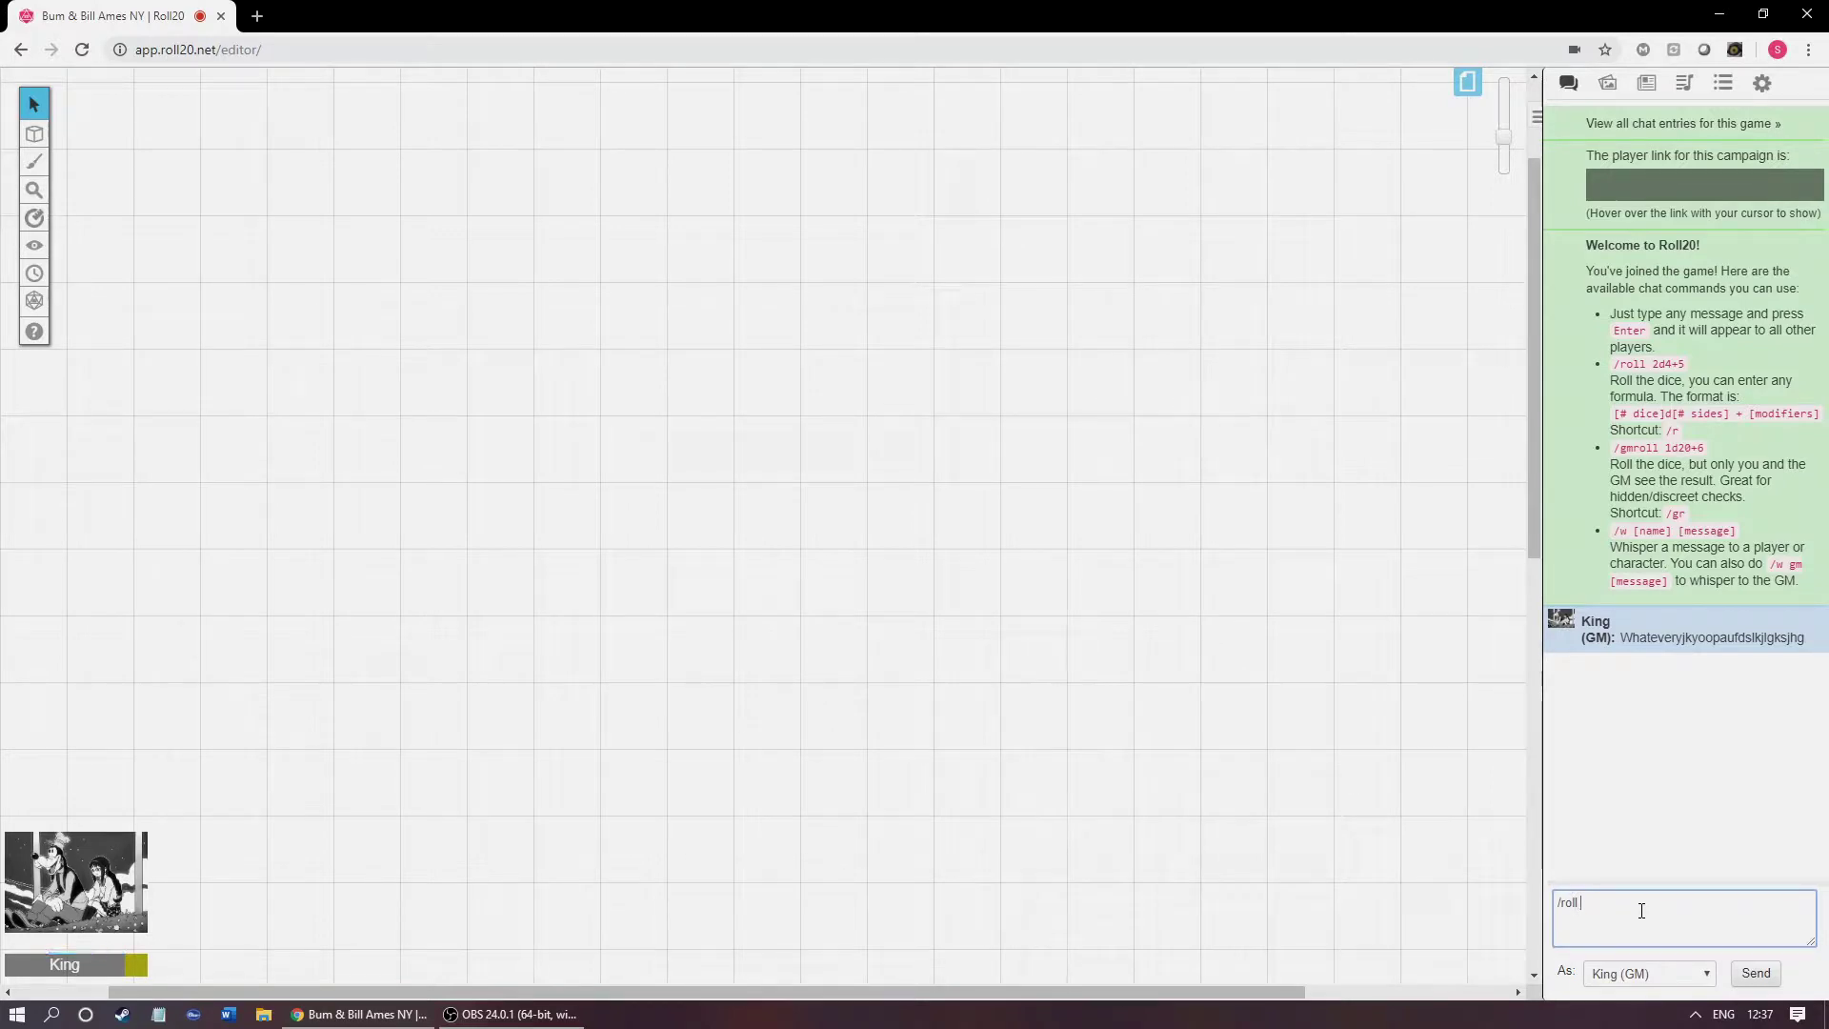
# Step: Roll 1d6 and d20 with /roll commands, getting 3 and 4
pyautogui.press('Return')
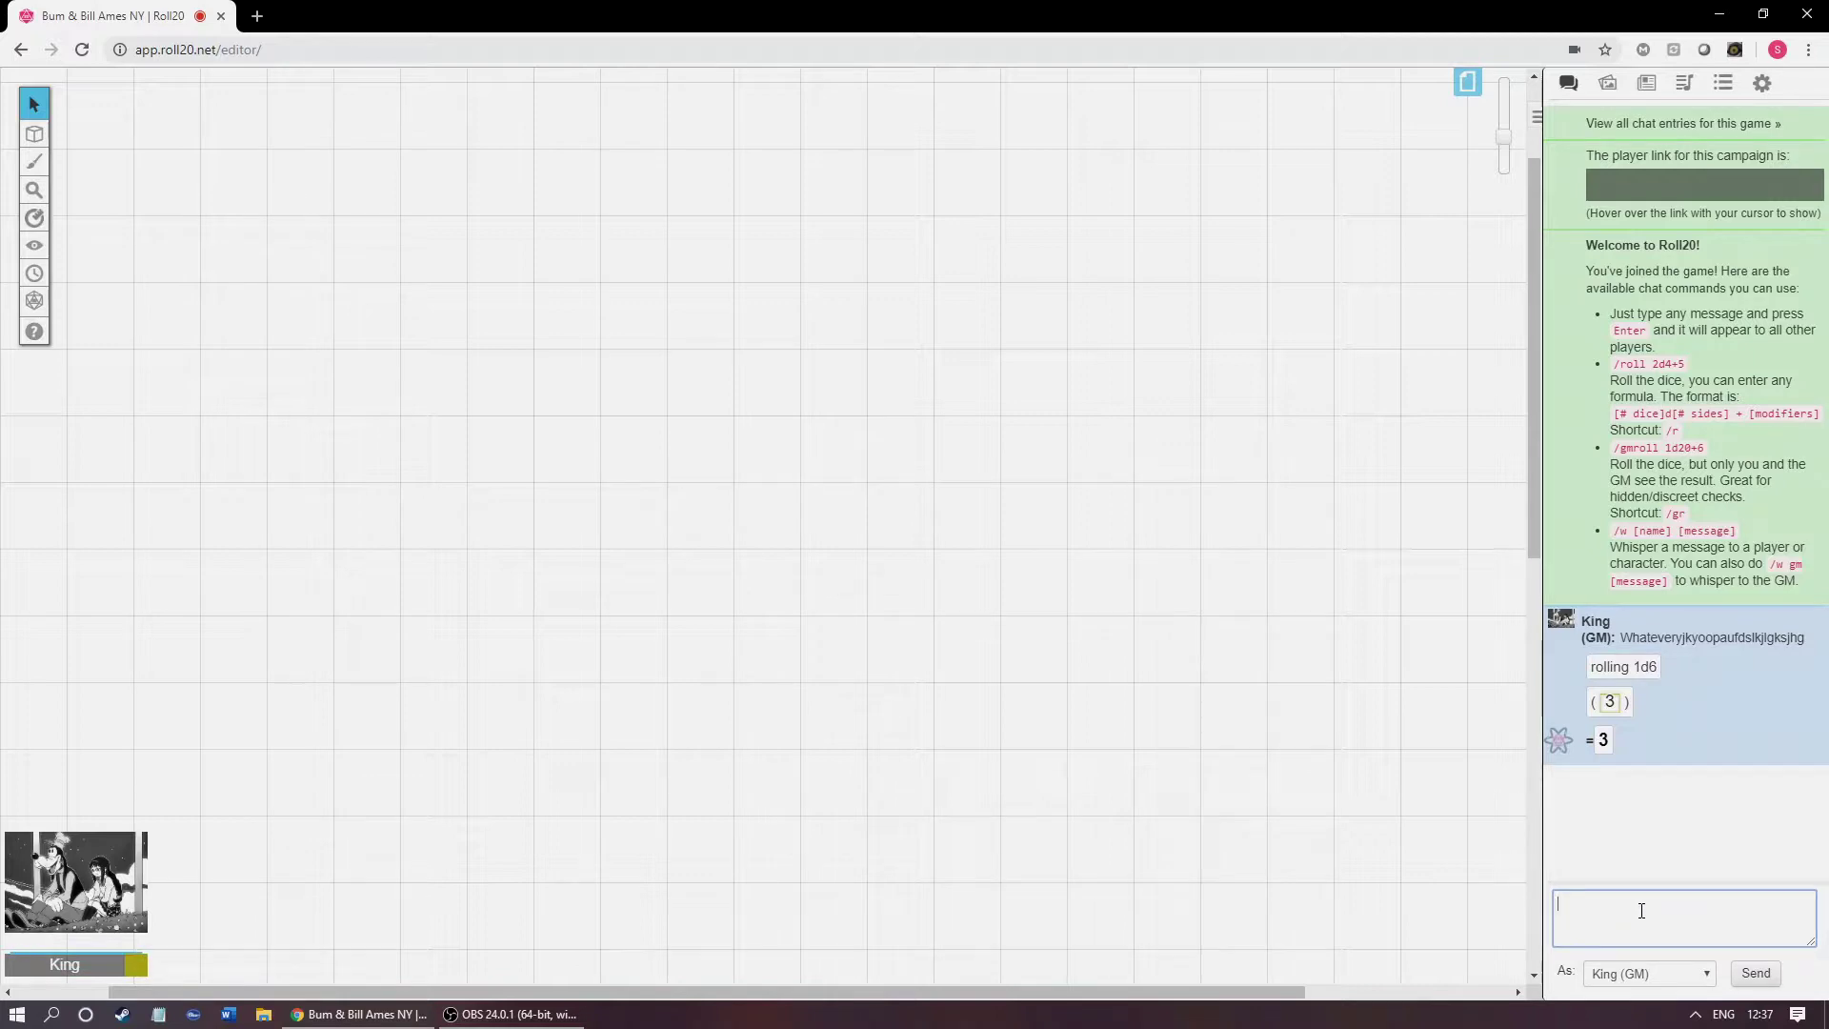
pyautogui.write('/')
pyautogui.write('rl')
pyautogui.press('BackSpace')
pyautogui.write('o')
pyautogui.write('ll 1d6')
pyautogui.press('Return')
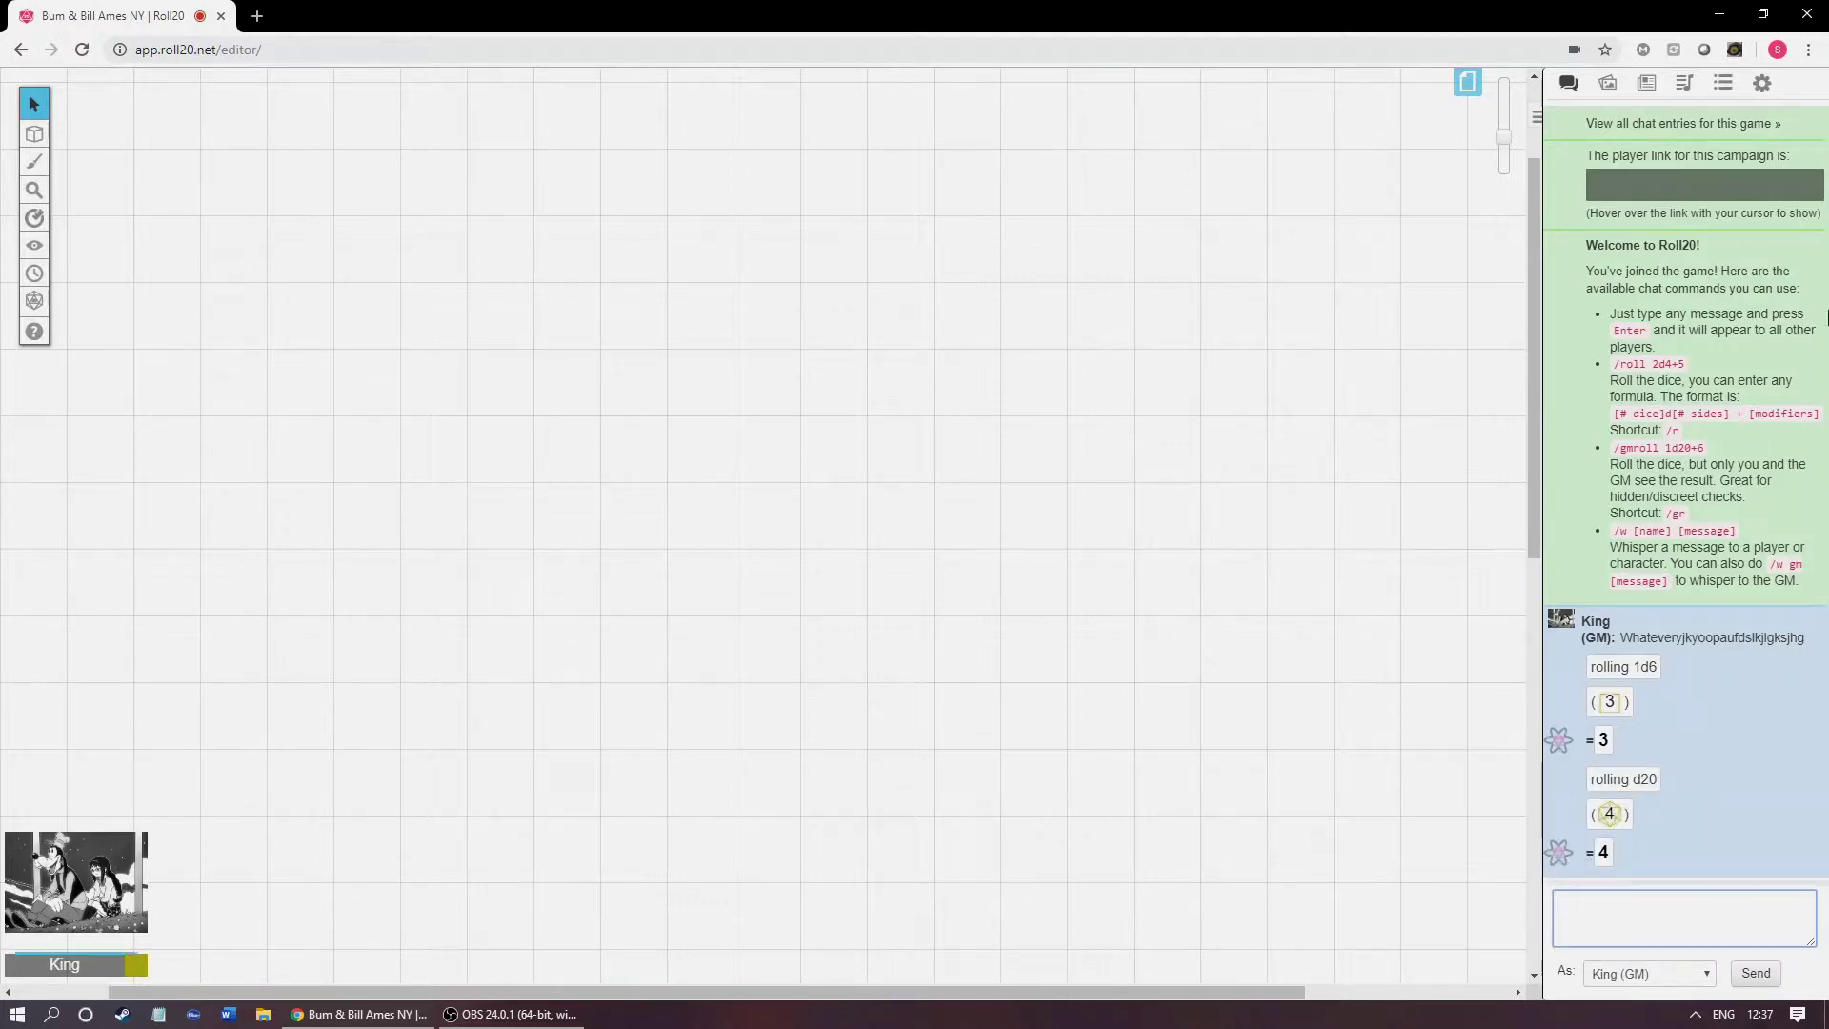
# Step: Drag the Dead Solider token from Free Assets > 01 - Characters onto the grid
pyautogui.click(1610, 82)
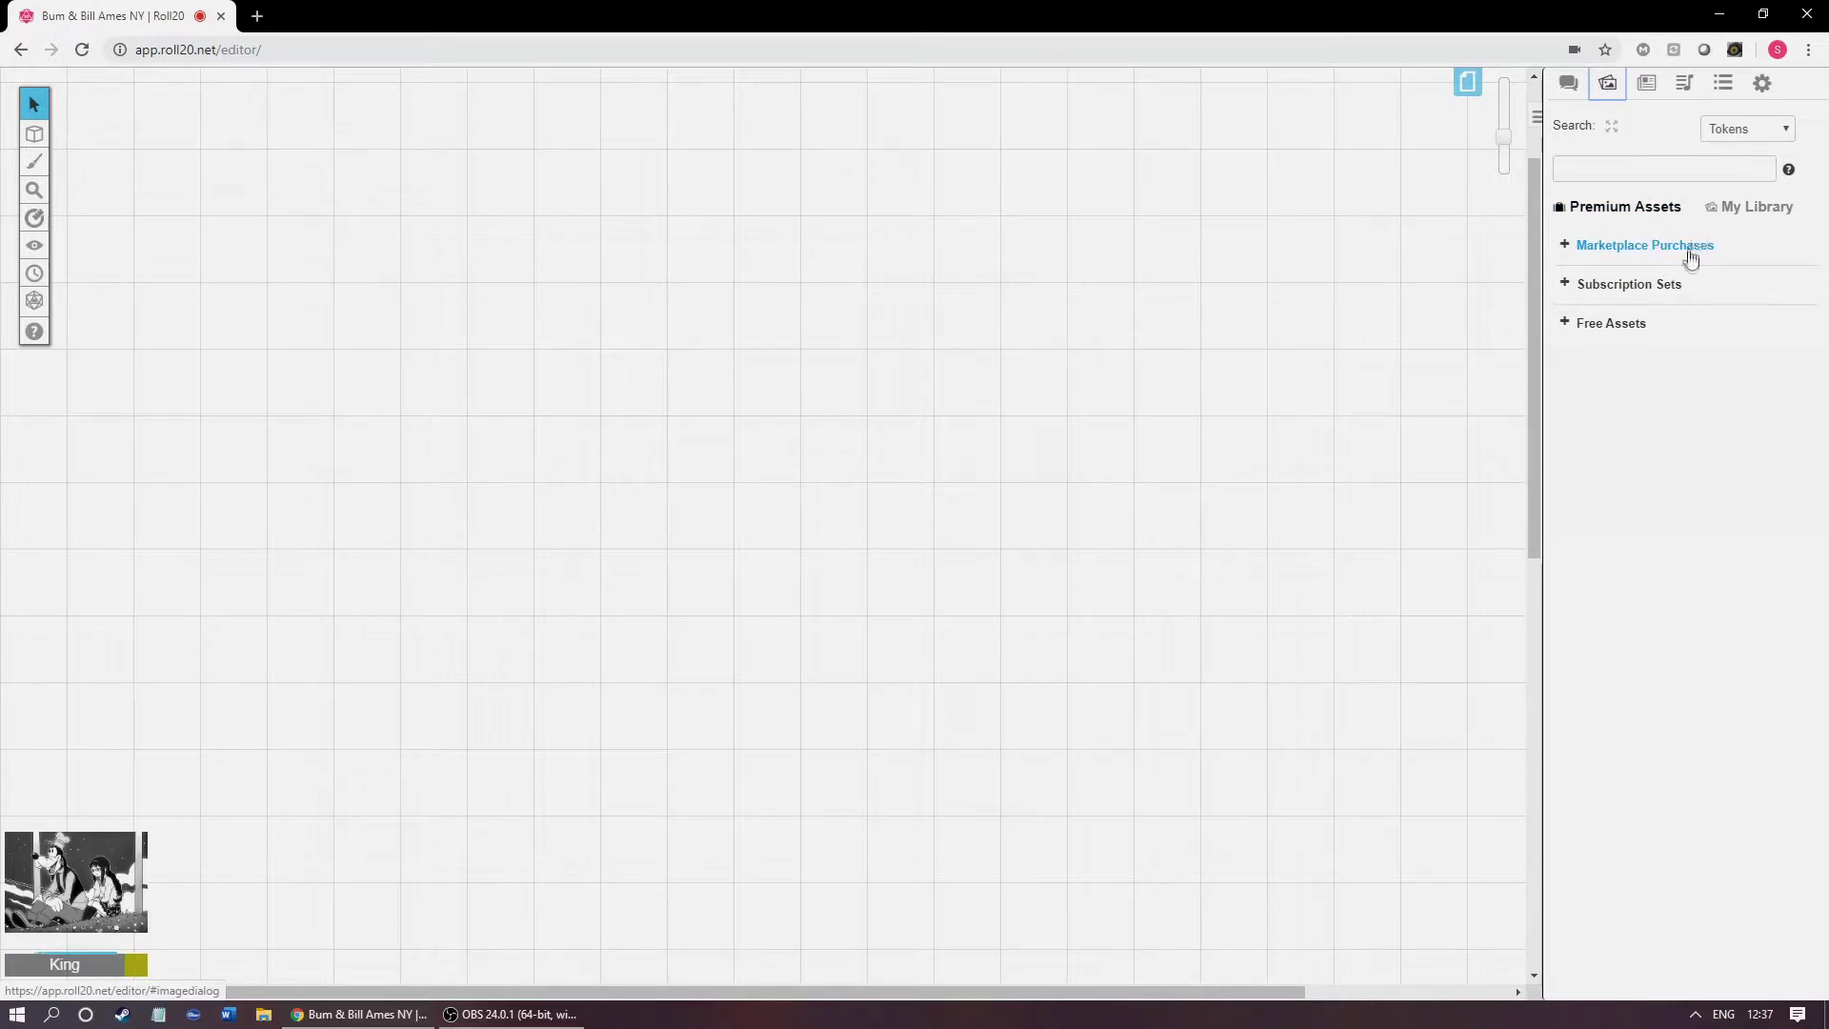
pyautogui.click(1569, 85)
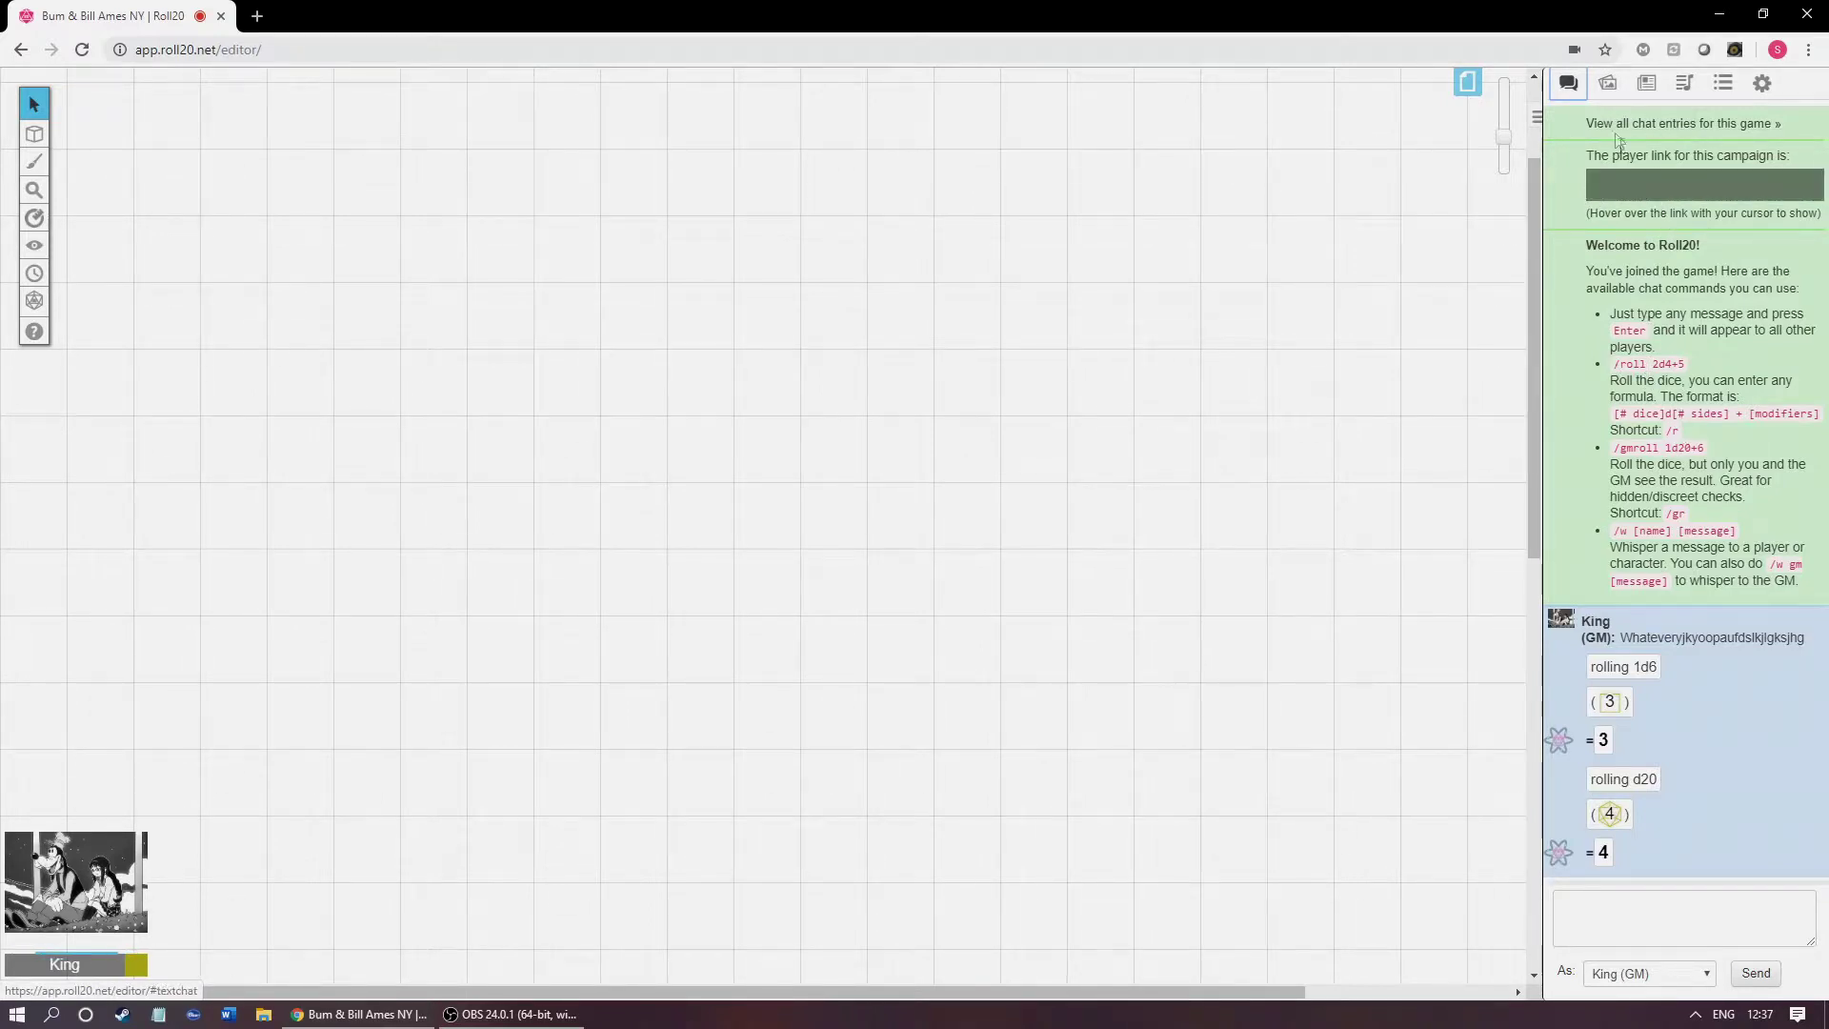
pyautogui.click(1609, 86)
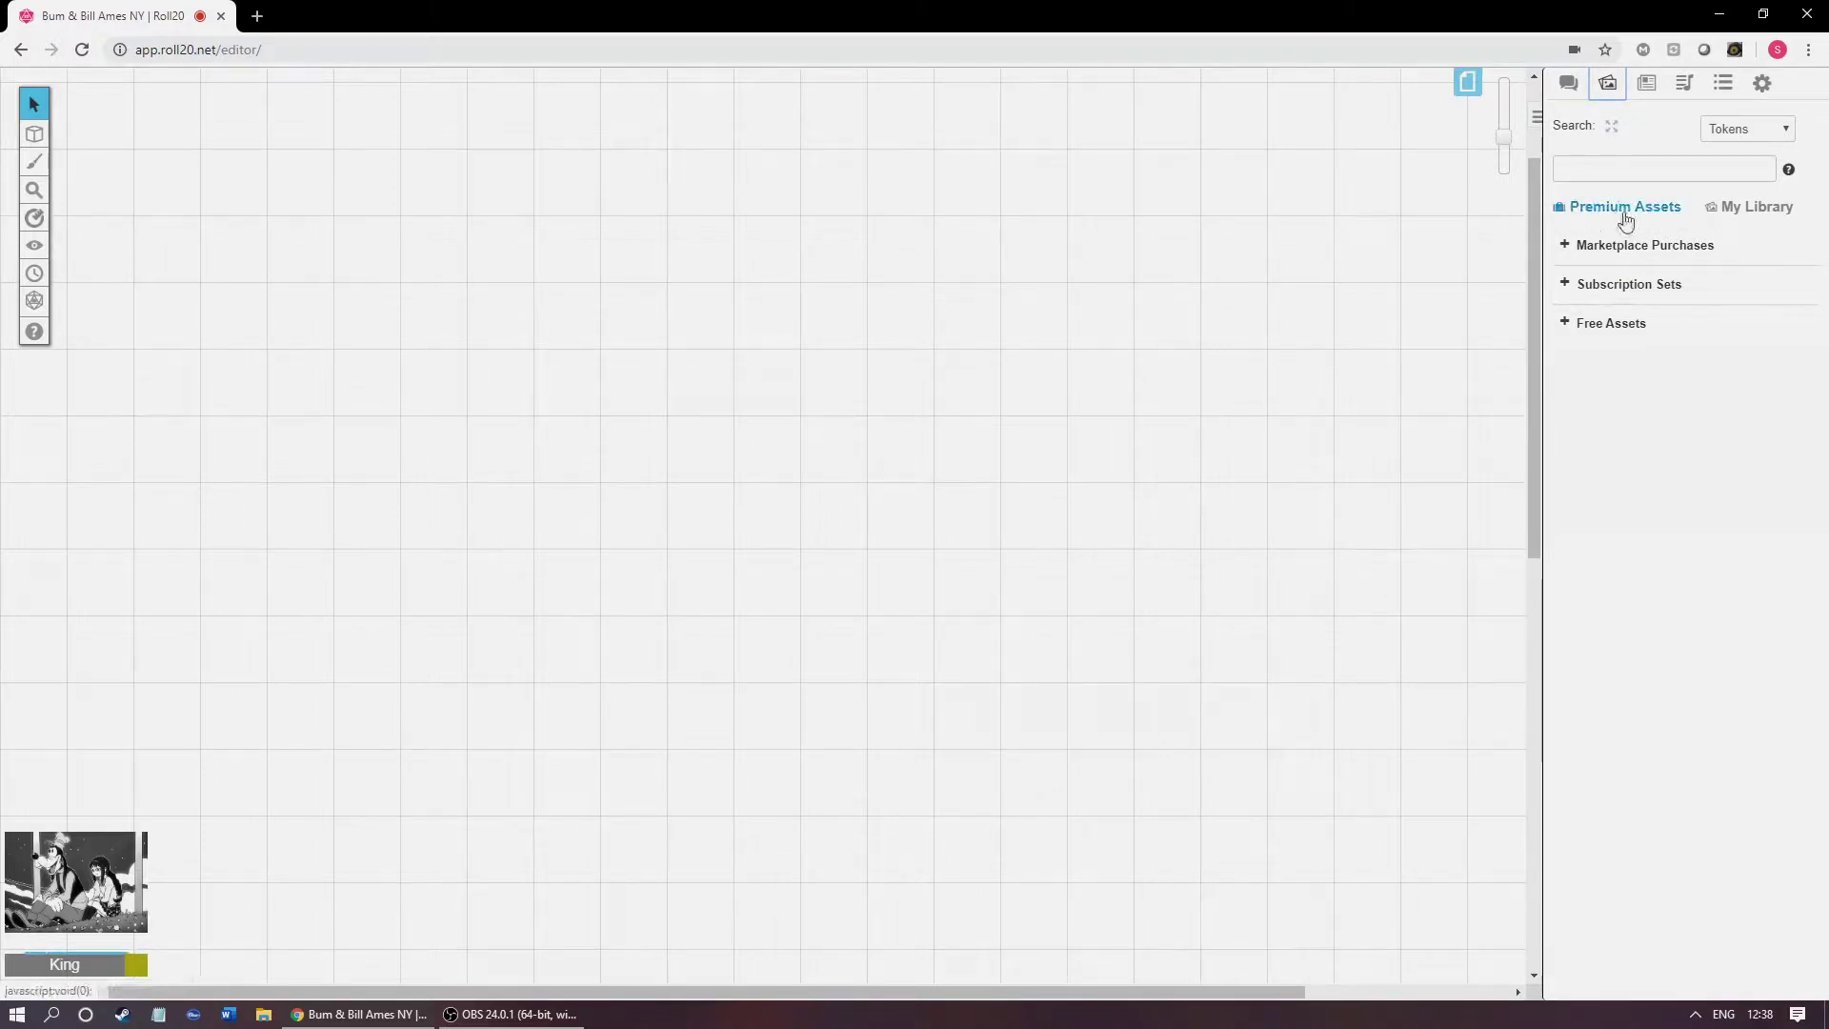
pyautogui.click(1571, 331)
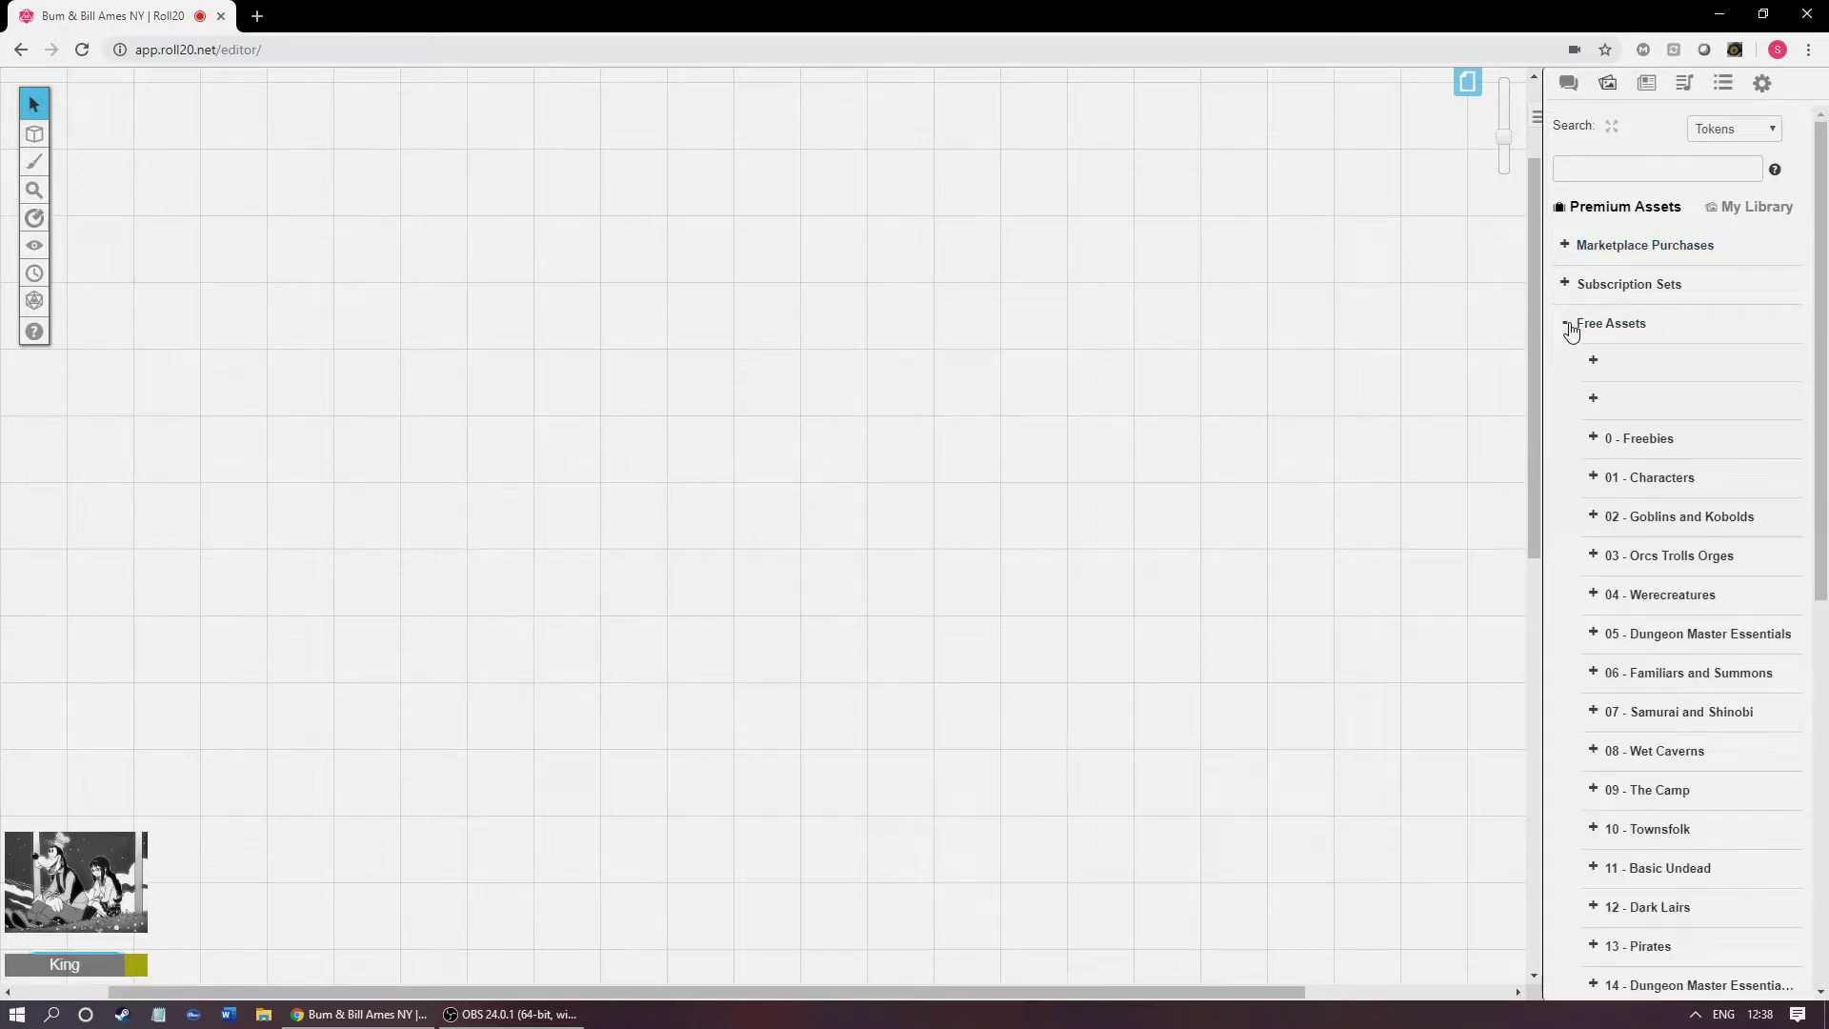
pyautogui.click(1590, 481)
pyautogui.moveTo(1623, 509)
pyautogui.mouseDown()
pyautogui.moveTo(1712, 575)
pyautogui.moveTo(1650, 514)
pyautogui.moveTo(1098, 430)
pyautogui.mouseUp()
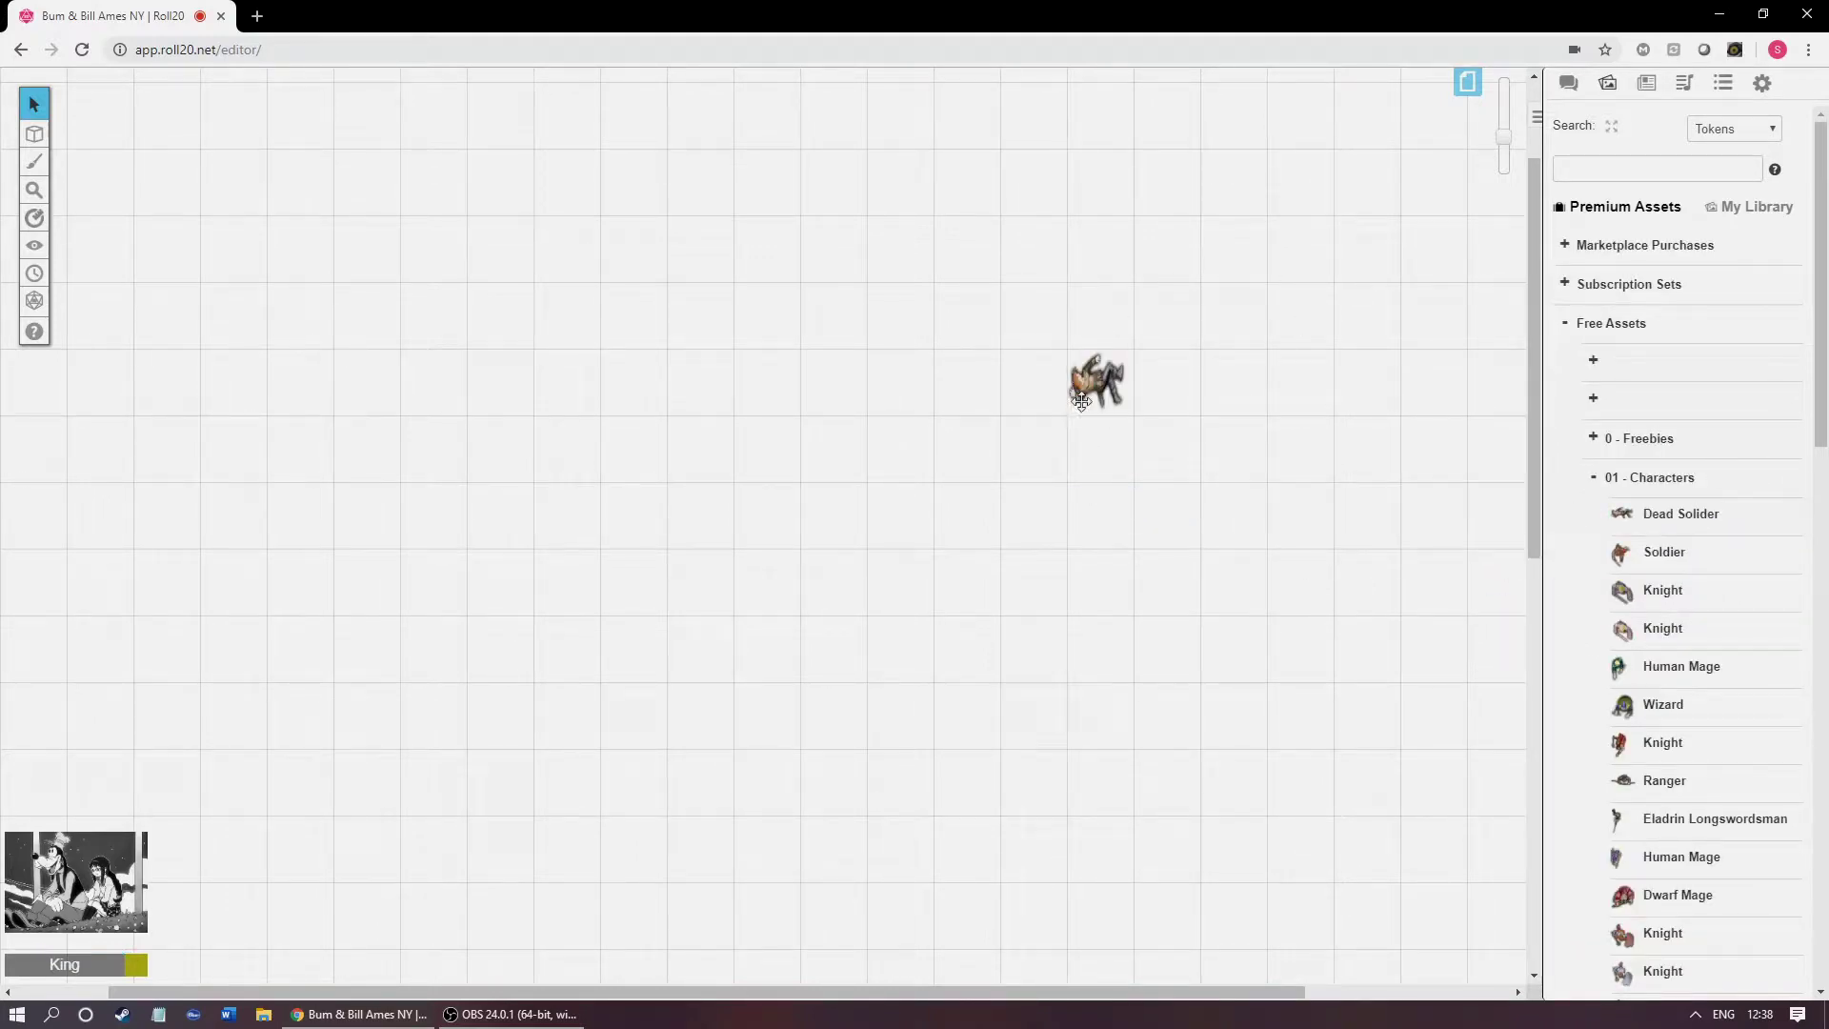
pyautogui.click(1076, 400)
pyautogui.click(1002, 569)
# Step: Freehand-write 'Death' above and 'comes' below the soldier token
pyautogui.click(35, 162)
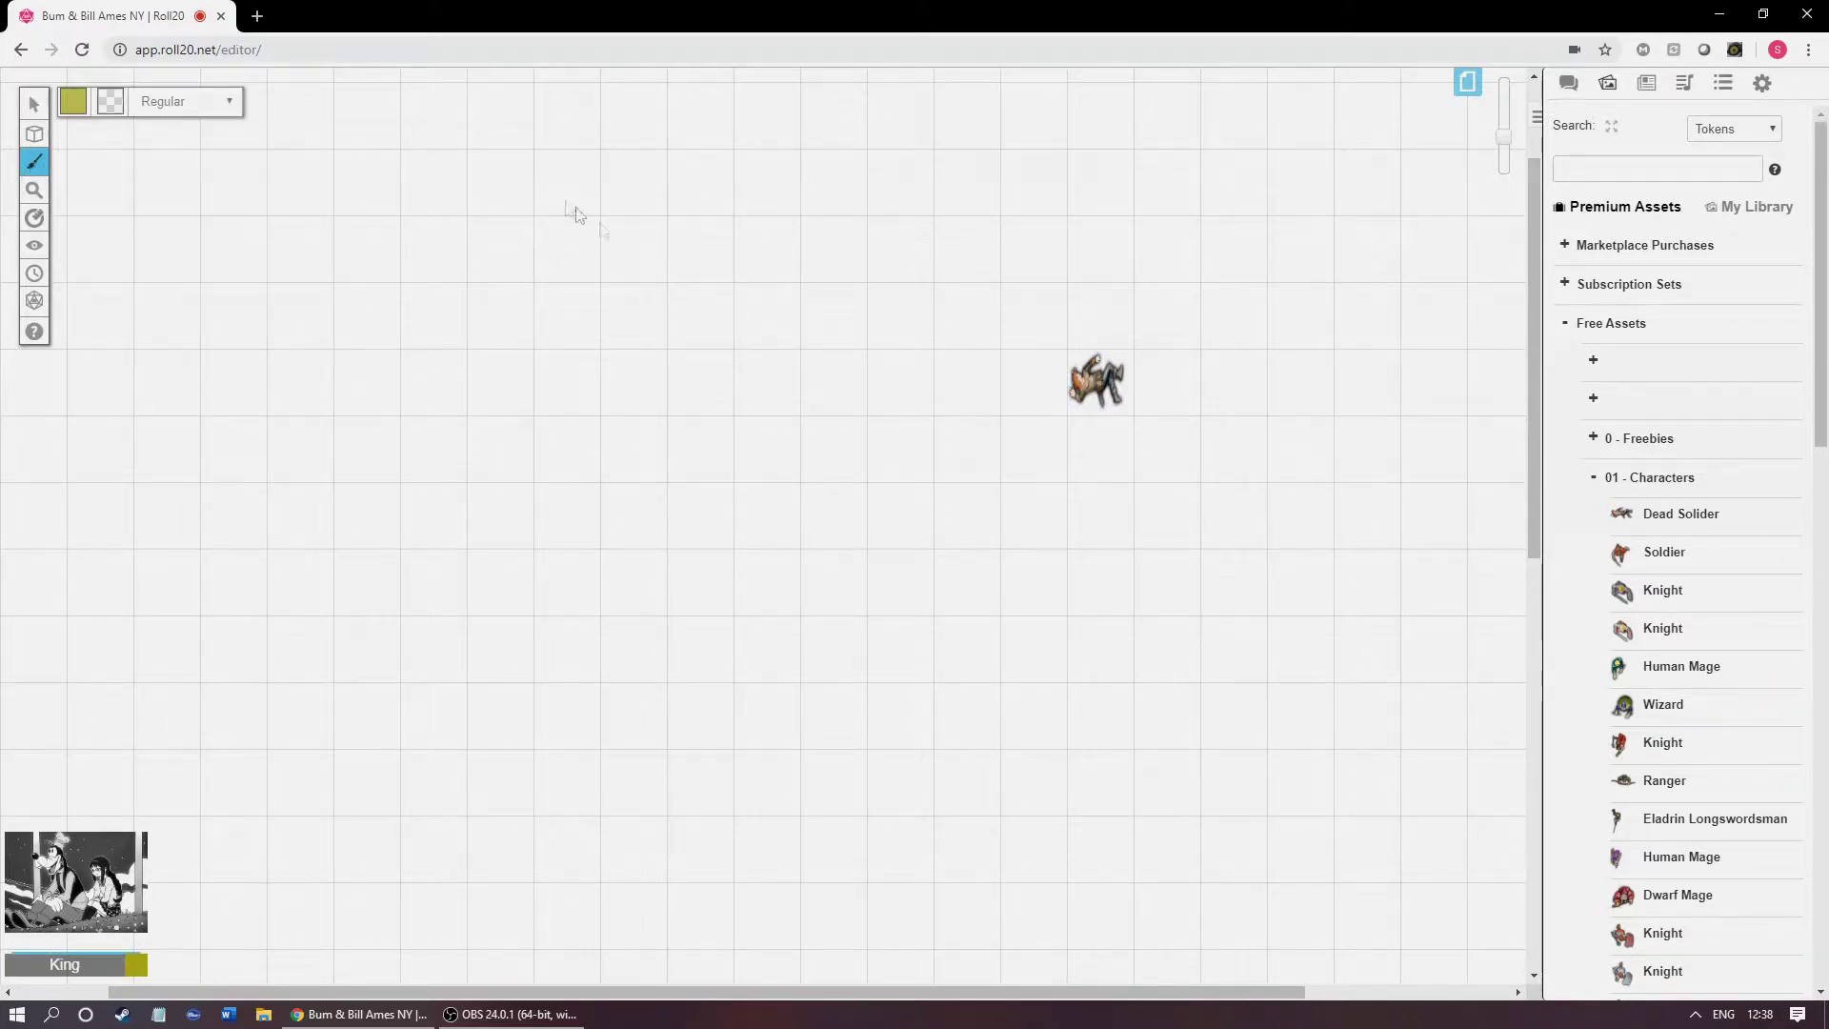
pyautogui.moveTo(811, 256)
pyautogui.mouseDown()
pyautogui.moveTo(790, 236)
pyautogui.moveTo(853, 328)
pyautogui.mouseUp()
pyautogui.moveTo(943, 271); pyautogui.dragTo(997, 354)
pyautogui.moveTo(1062, 252)
pyautogui.mouseDown()
pyautogui.moveTo(1029, 327)
pyautogui.moveTo(1091, 329)
pyautogui.mouseUp()
pyautogui.moveTo(1108, 186)
pyautogui.mouseDown()
pyautogui.moveTo(1132, 314)
pyautogui.moveTo(1178, 278)
pyautogui.mouseUp()
pyautogui.moveTo(1170, 198)
pyautogui.mouseDown()
pyautogui.moveTo(1186, 307)
pyautogui.moveTo(1240, 343)
pyautogui.mouseUp()
pyautogui.moveTo(888, 471)
pyautogui.mouseDown()
pyautogui.moveTo(977, 508)
pyautogui.moveTo(1074, 476)
pyautogui.moveTo(1110, 507)
pyautogui.mouseUp()
pyautogui.moveTo(1119, 497)
pyautogui.mouseDown()
pyautogui.moveTo(1200, 487)
pyautogui.moveTo(1198, 507)
pyautogui.mouseUp()
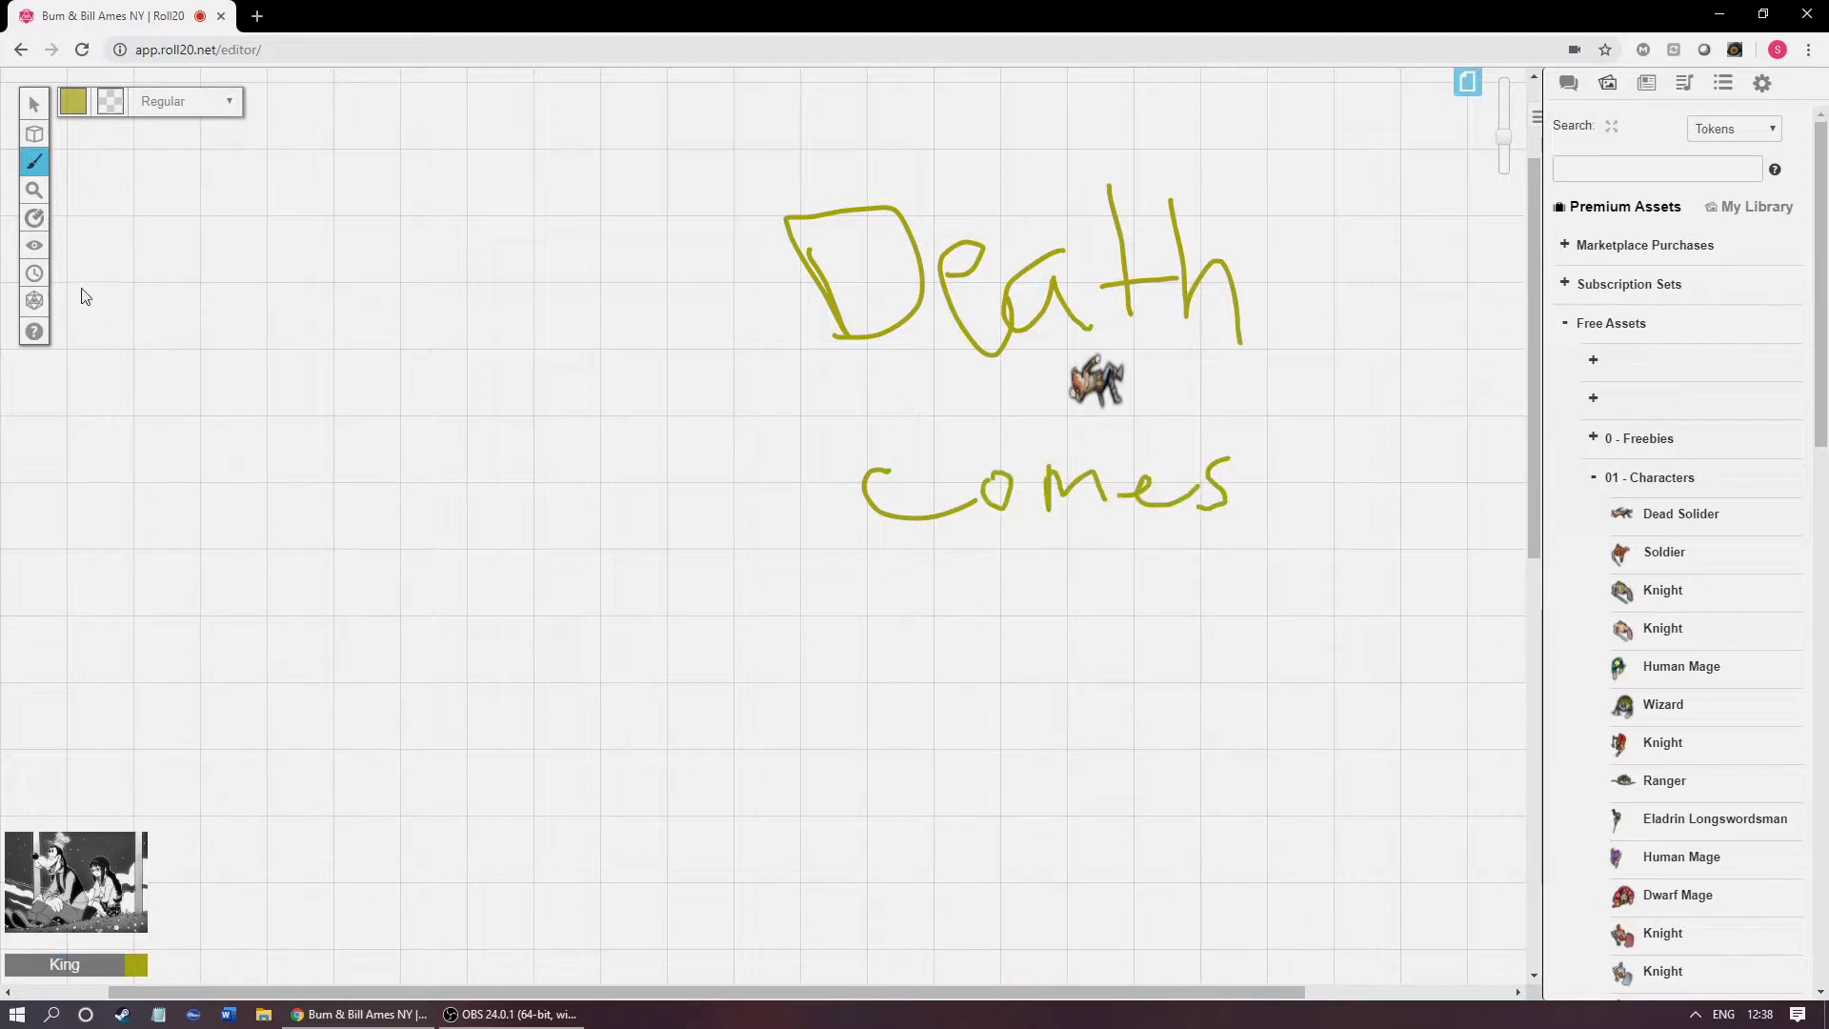
pyautogui.moveTo(34, 245)
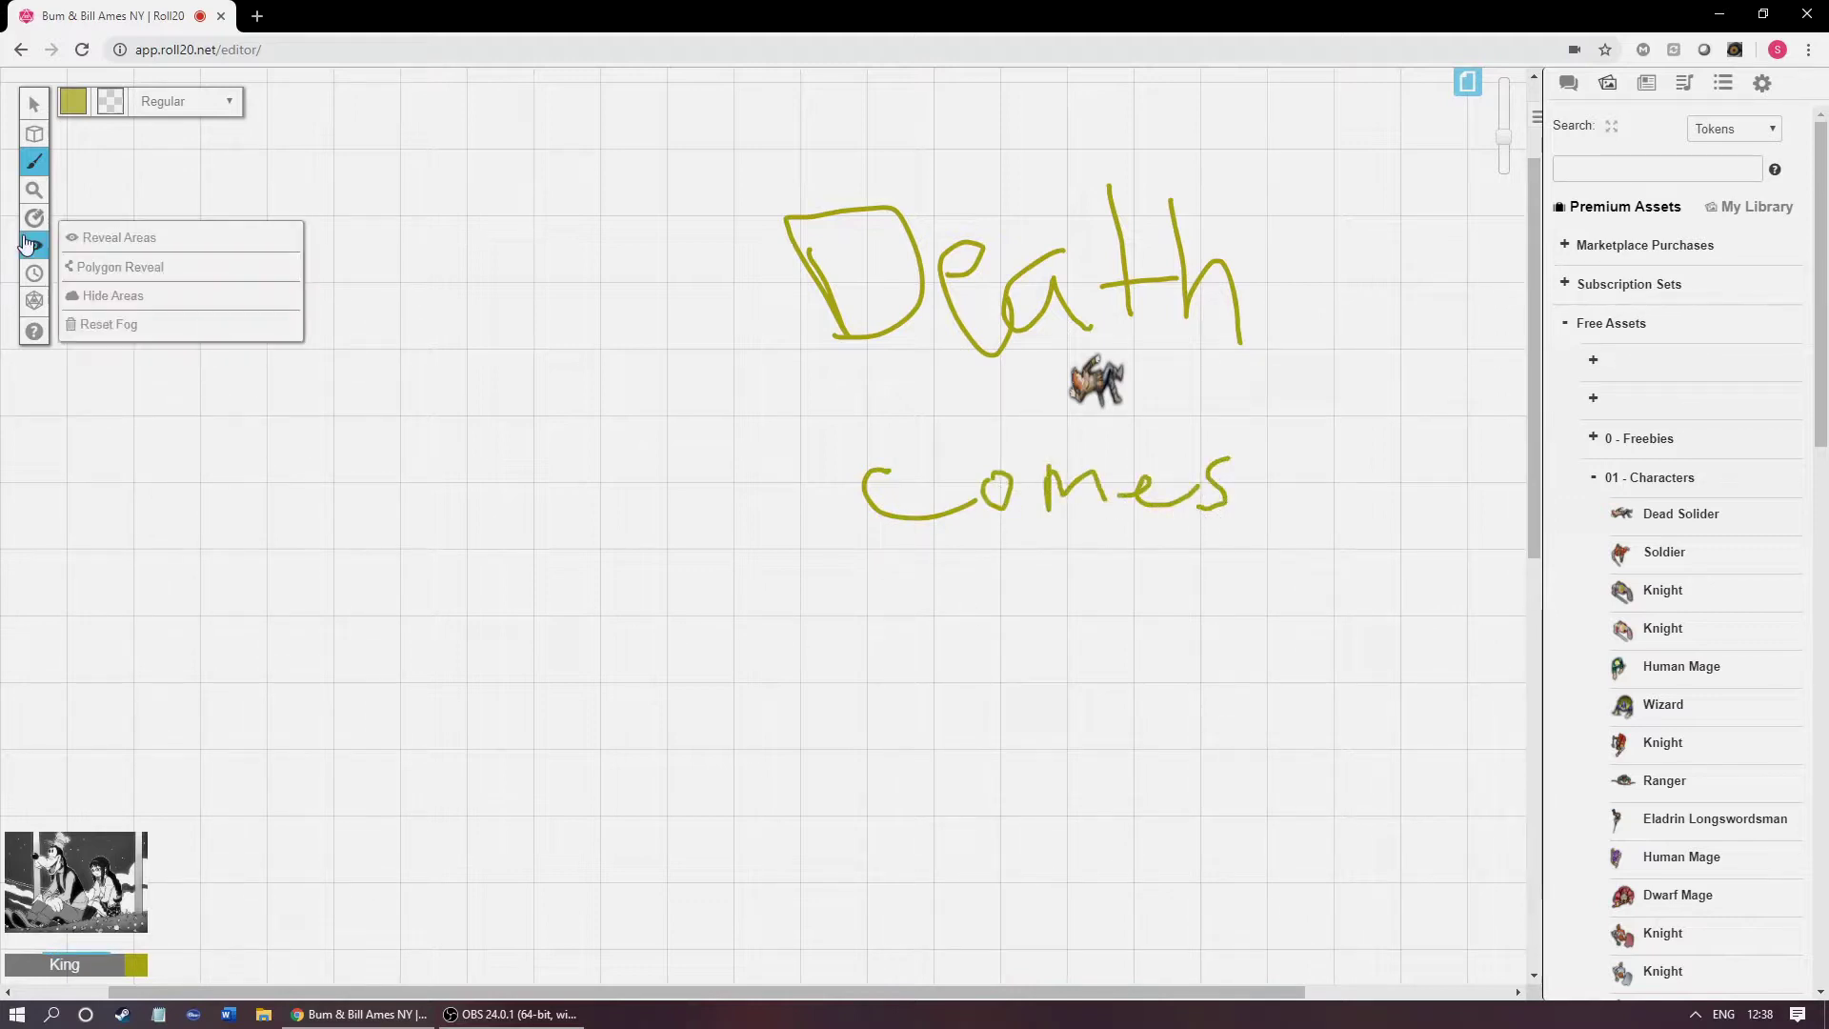
# Step: Hide the Death comes area under fog of war, then reveal it again
pyautogui.click(105, 295)
pyautogui.moveTo(815, 149); pyautogui.dragTo(1281, 590)
pyautogui.click(910, 612)
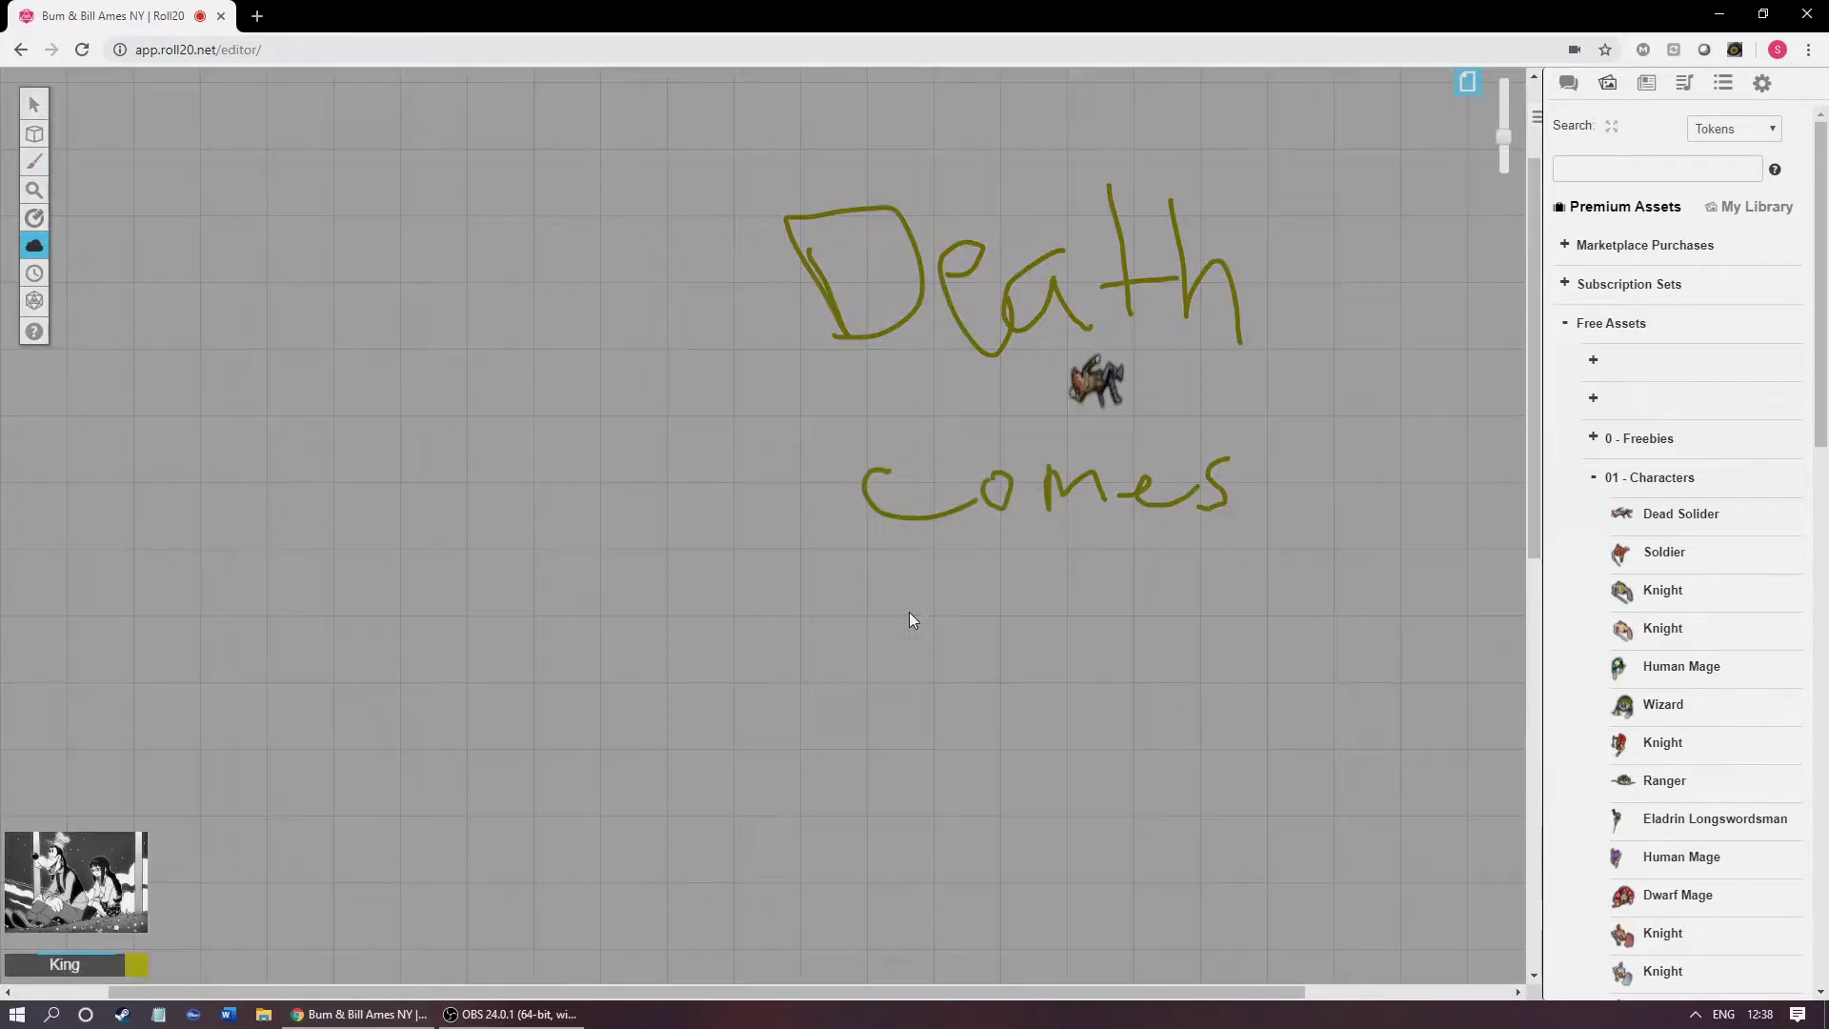
pyautogui.moveTo(34, 245)
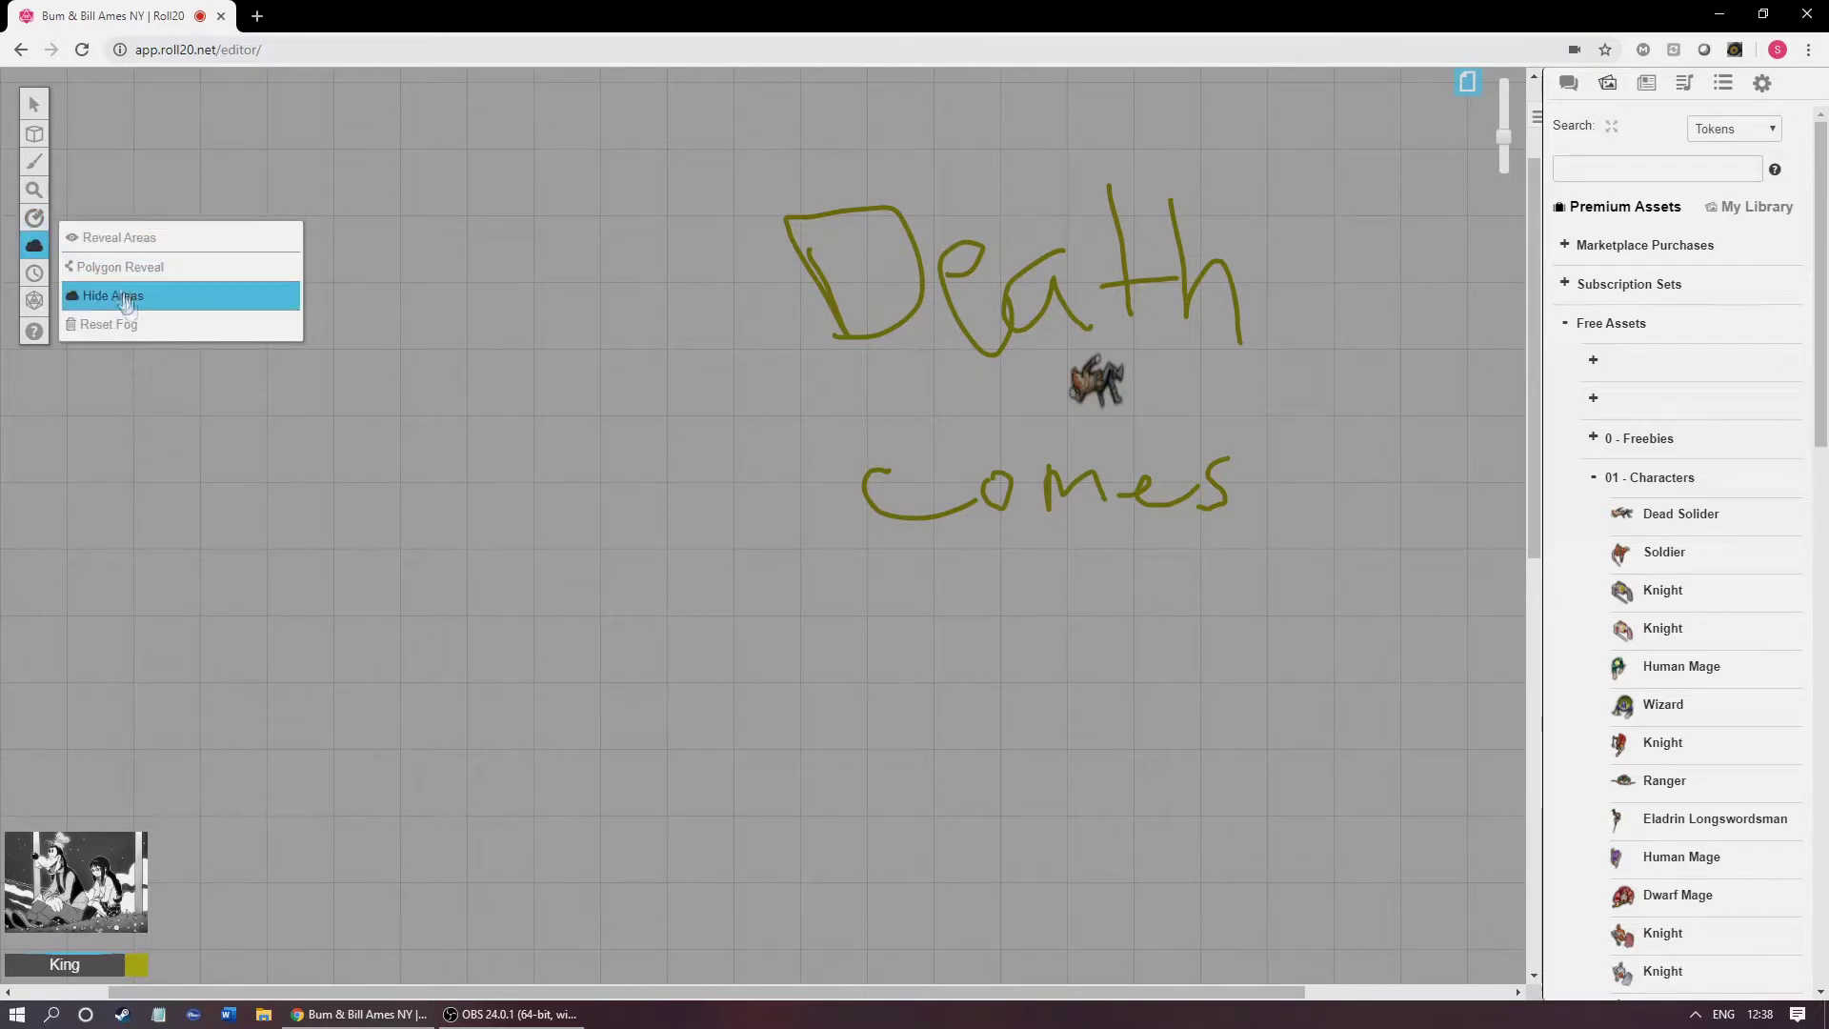
pyautogui.click(115, 237)
pyautogui.moveTo(688, 160); pyautogui.dragTo(1364, 623)
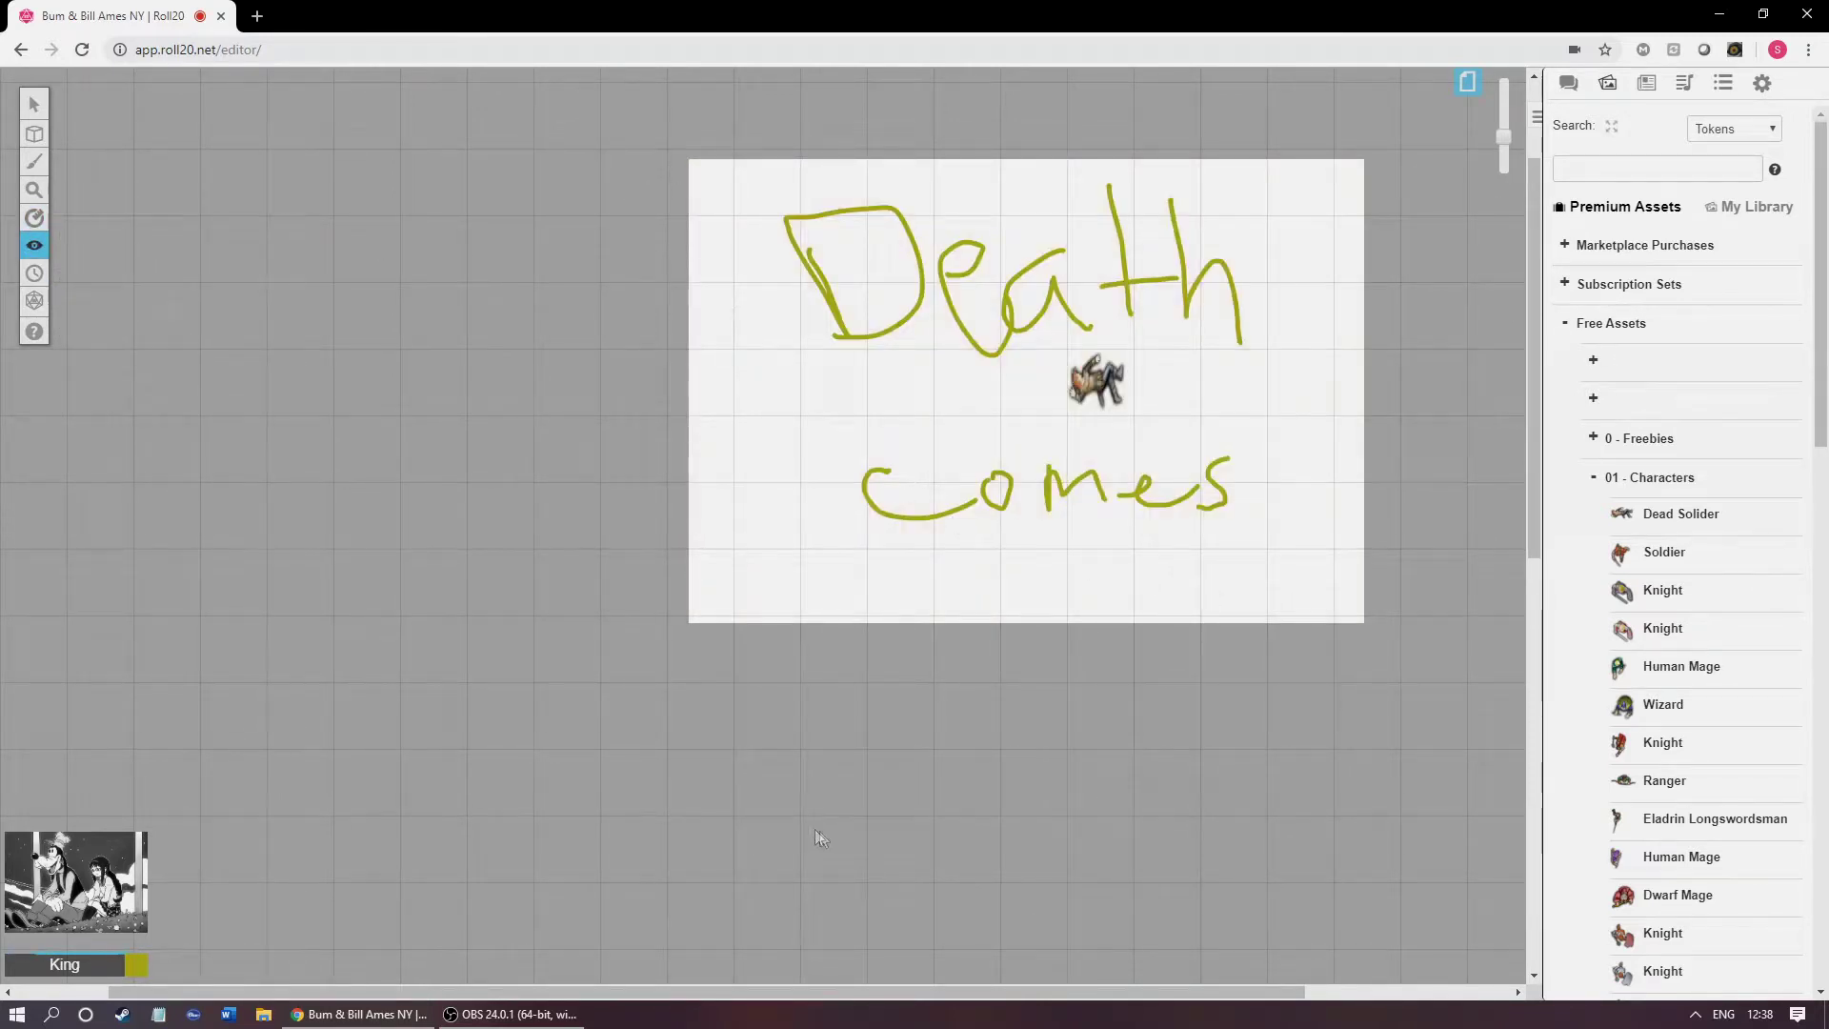
# Step: Freehand-write 'buckets' below the page
pyautogui.click(31, 162)
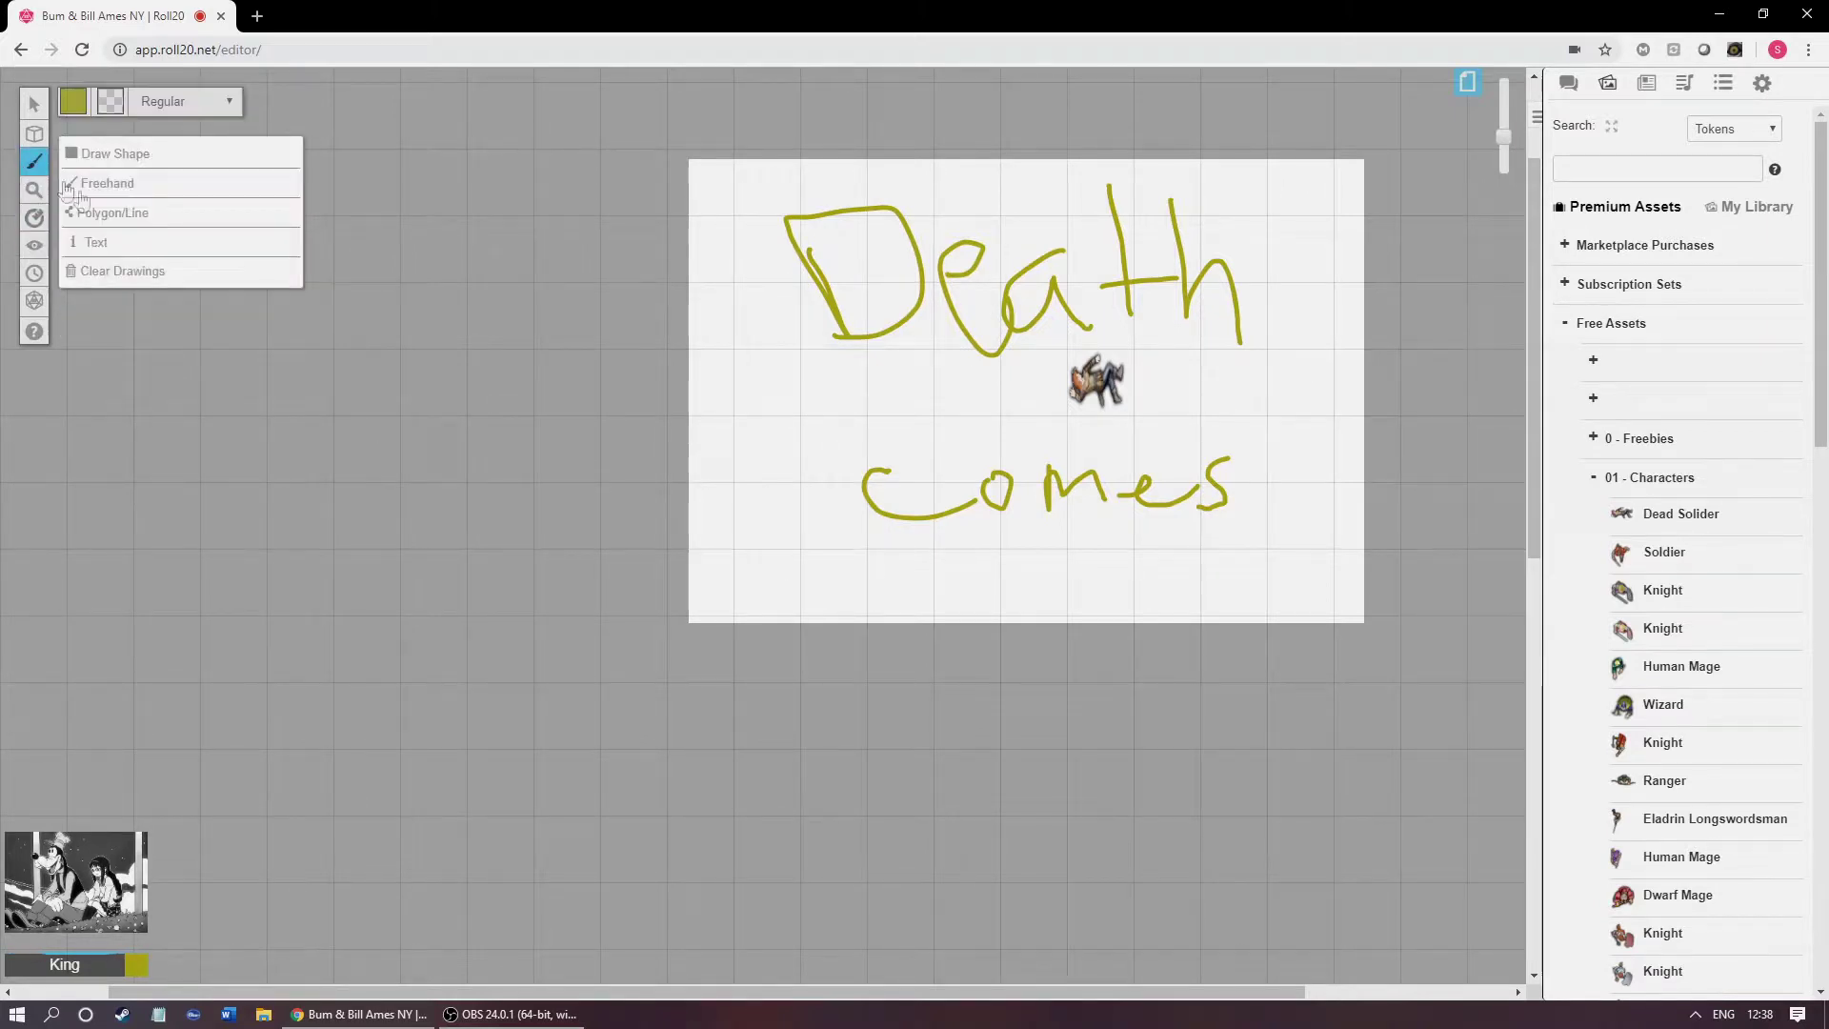
pyautogui.moveTo(795, 672); pyautogui.dragTo(832, 756)
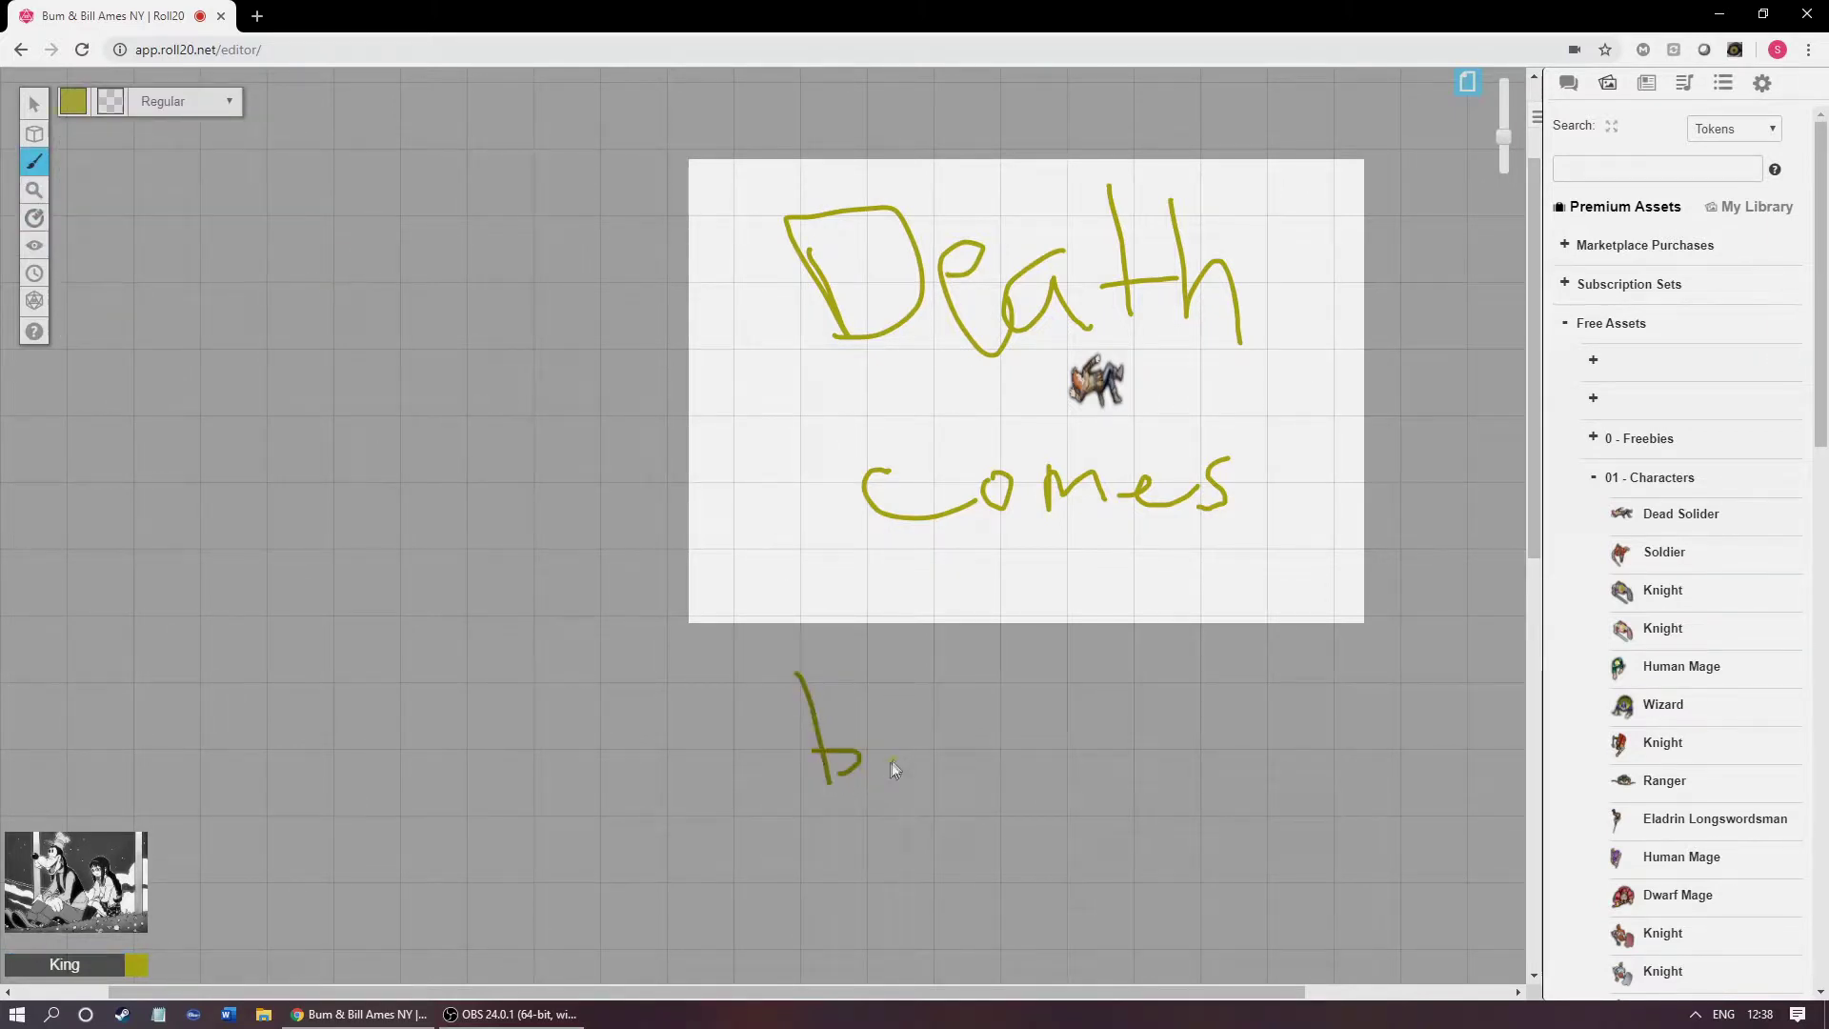
pyautogui.moveTo(1049, 789); pyautogui.dragTo(1059, 793)
pyautogui.moveTo(1095, 699); pyautogui.dragTo(1116, 786)
pyautogui.moveTo(1158, 743)
pyautogui.mouseDown()
pyautogui.moveTo(1147, 776)
pyautogui.moveTo(1281, 798)
pyautogui.mouseUp()
pyautogui.moveTo(1272, 705); pyautogui.dragTo(1280, 791)
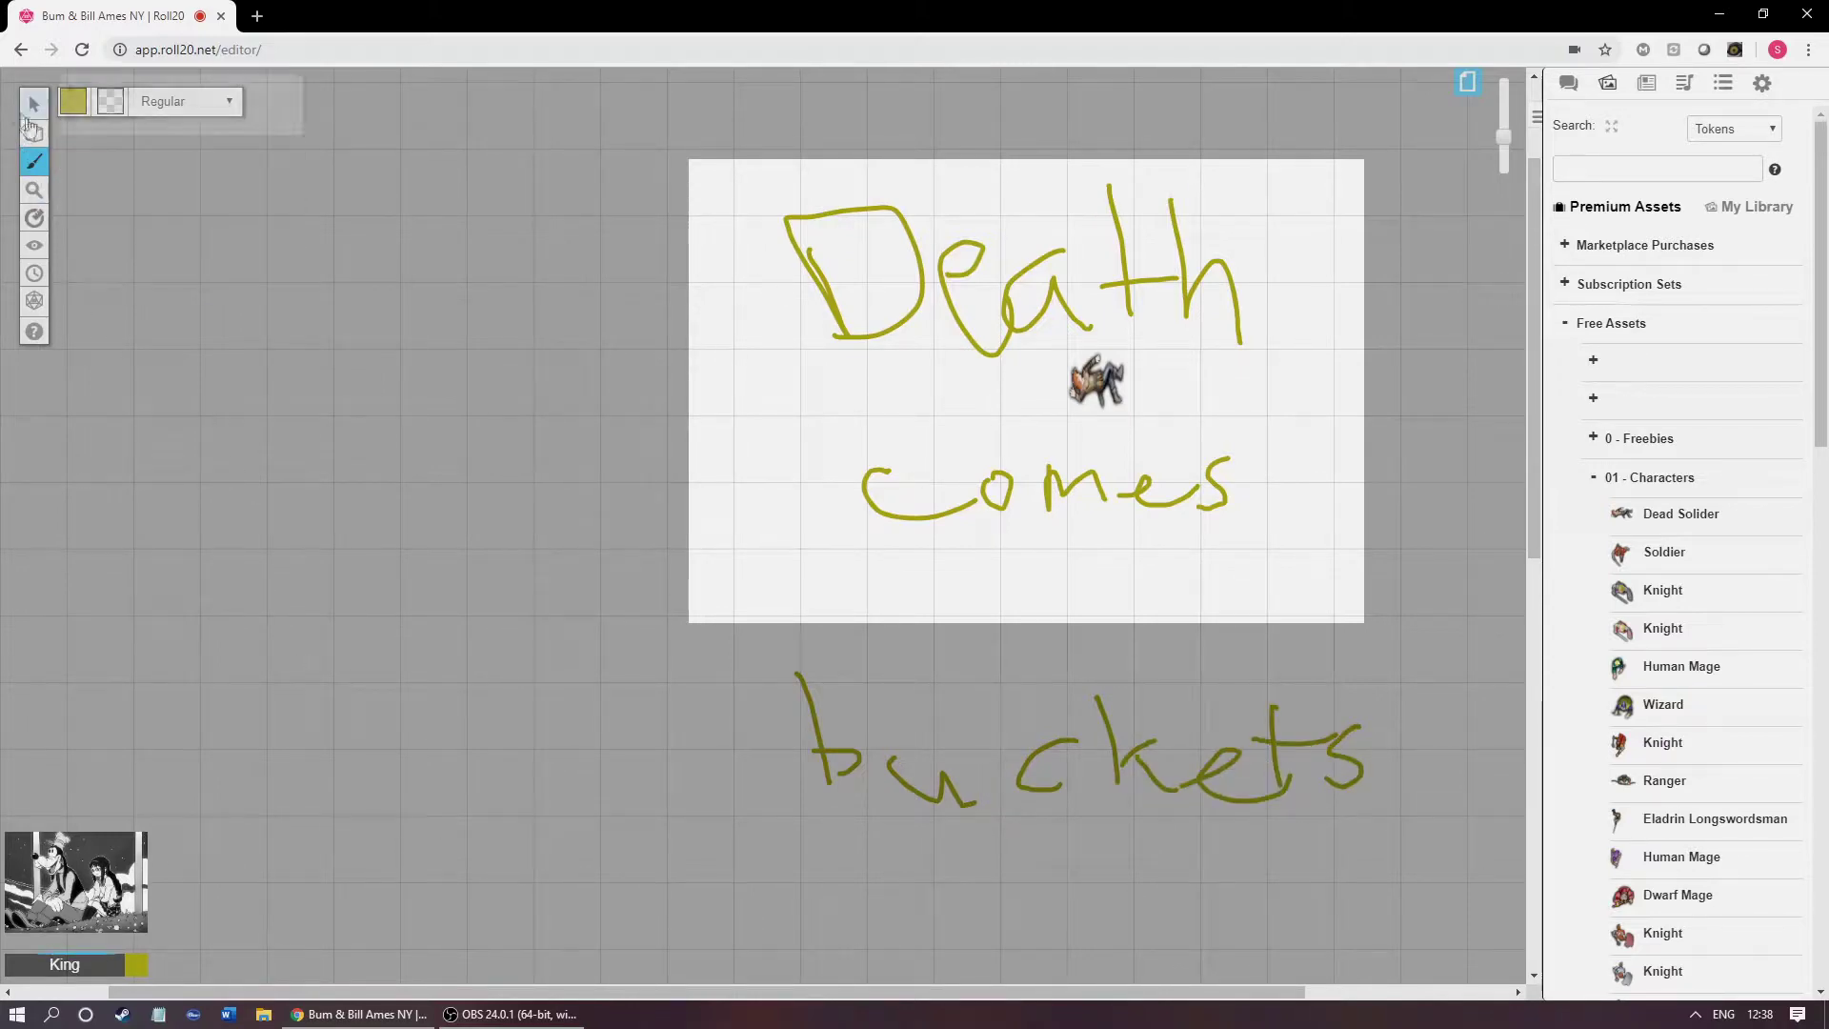
pyautogui.click(33, 194)
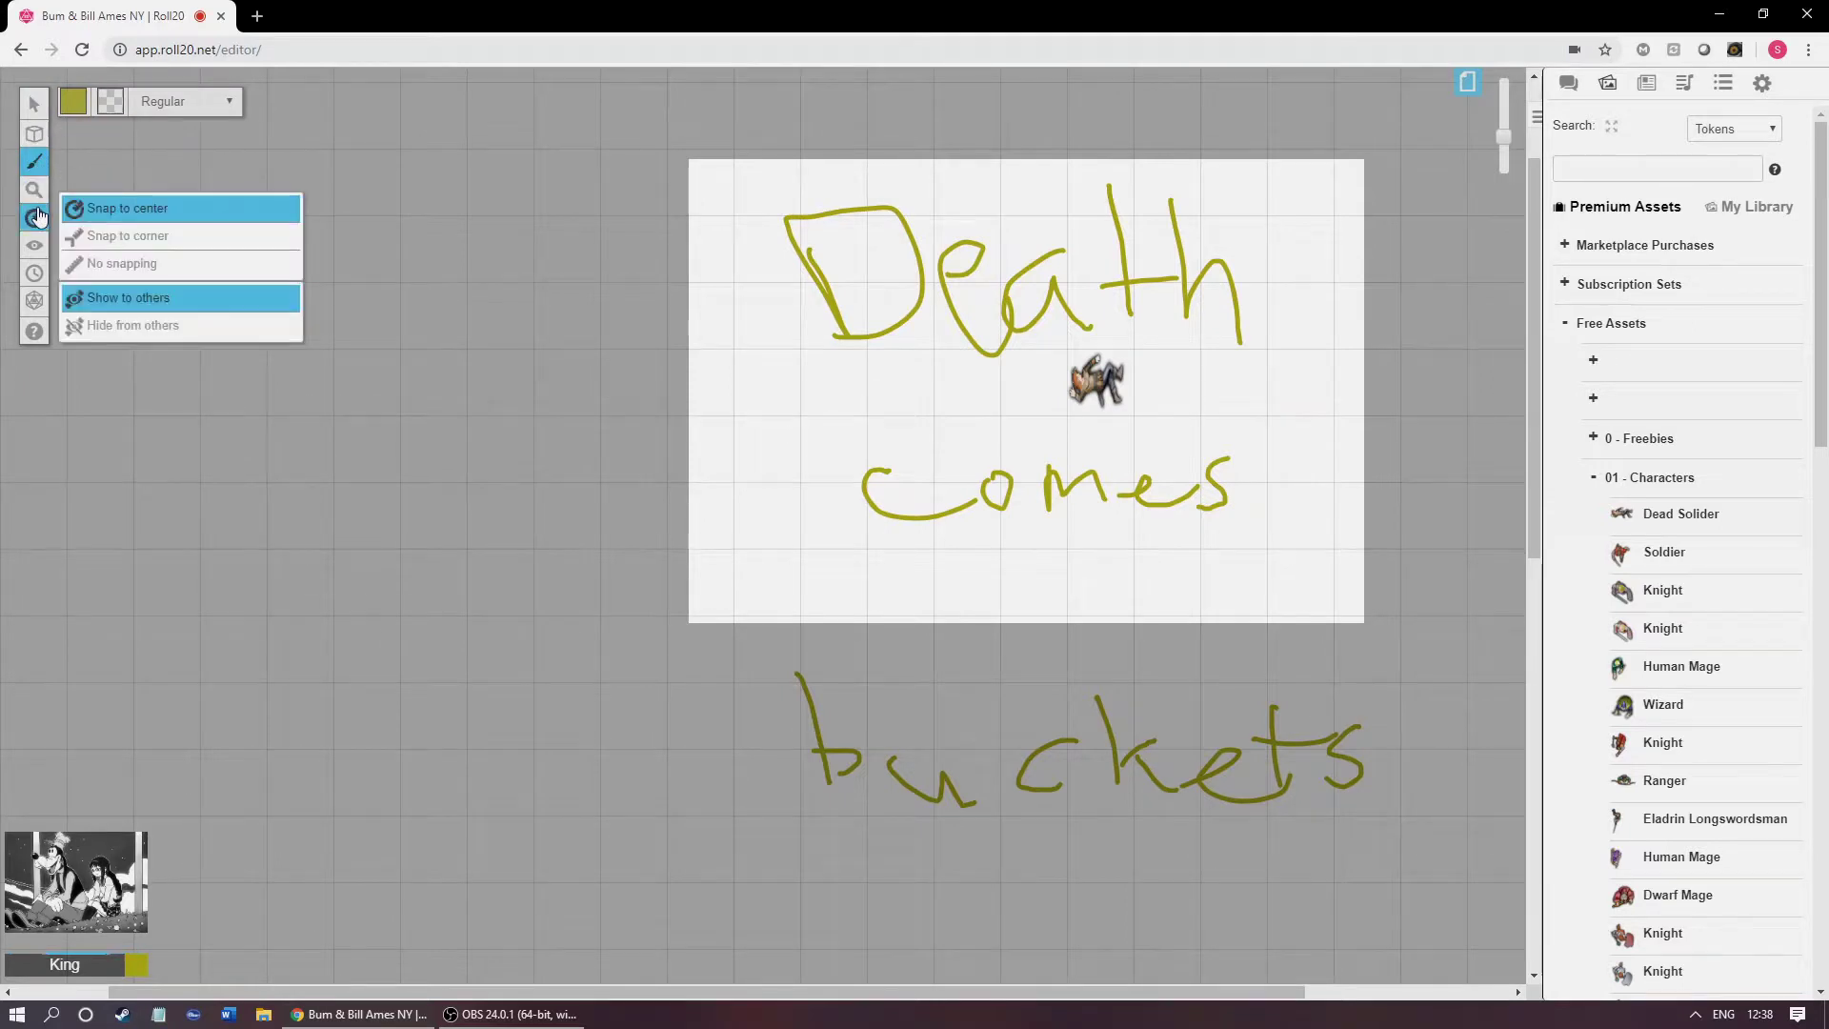
# Step: Return to the Select tool, collapse the free assets list and open the Journal
pyautogui.click(33, 102)
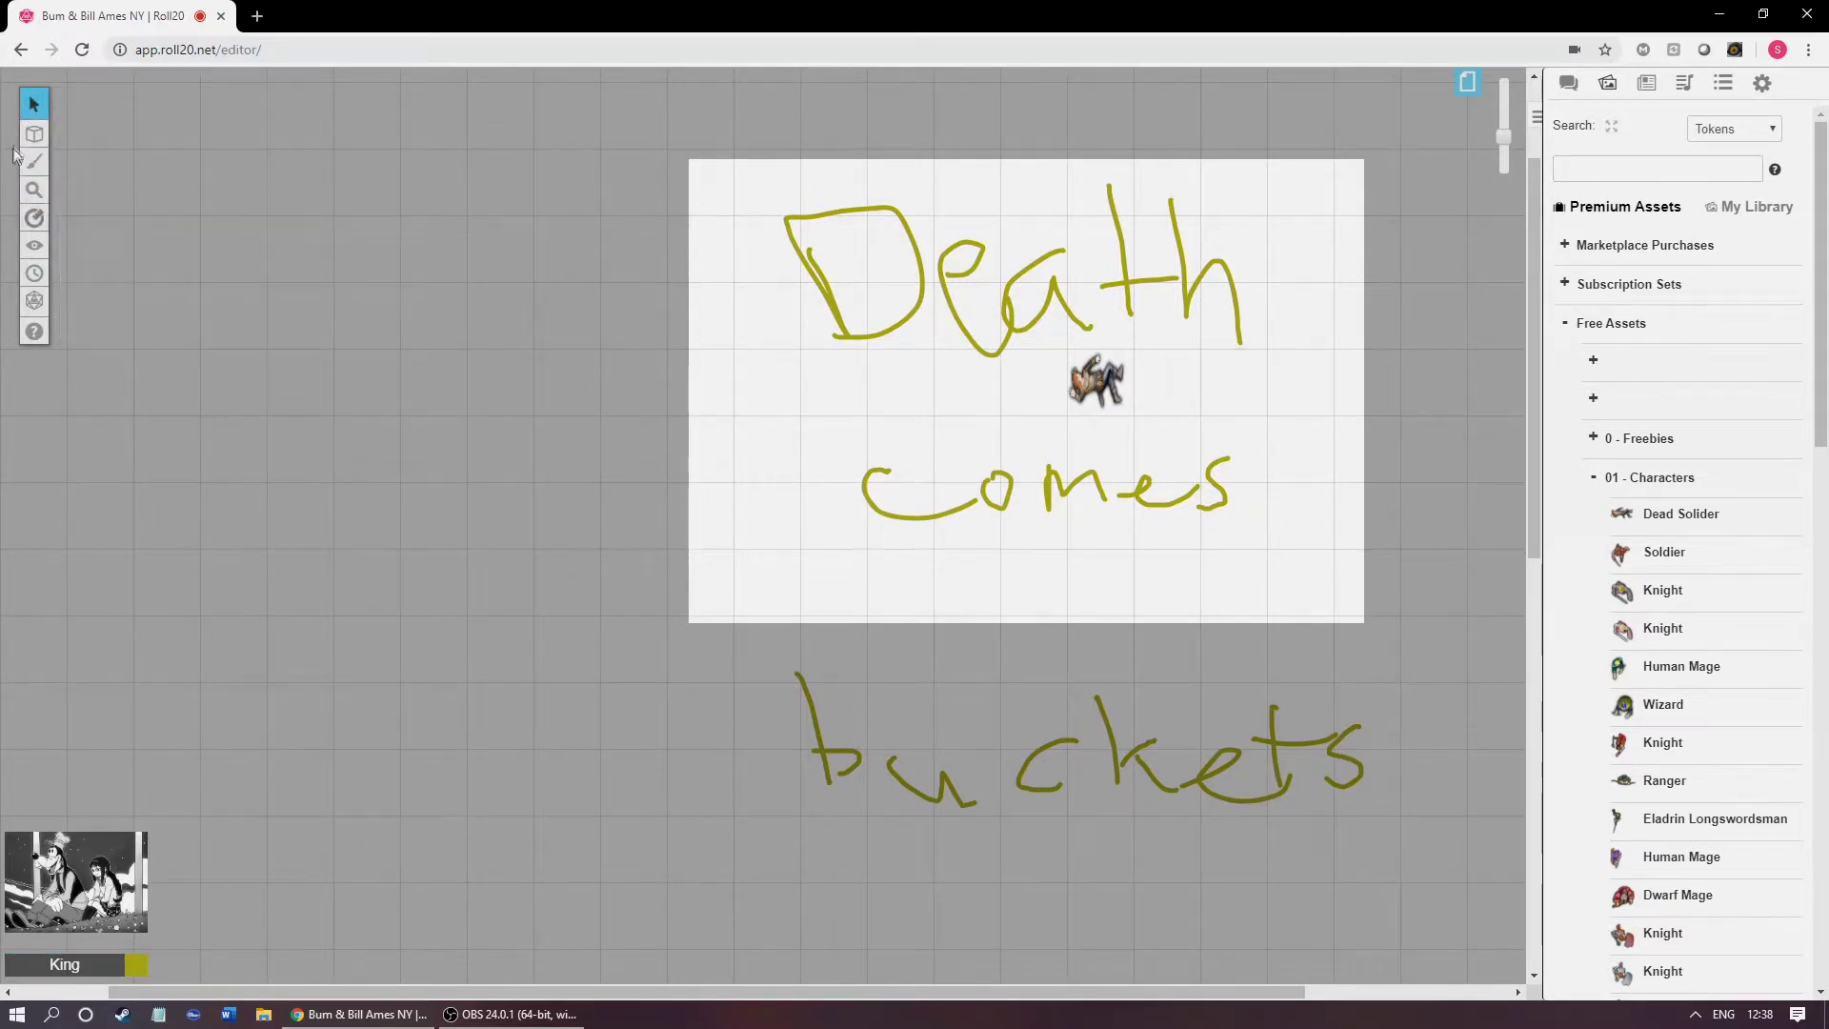
pyautogui.moveTo(31, 138)
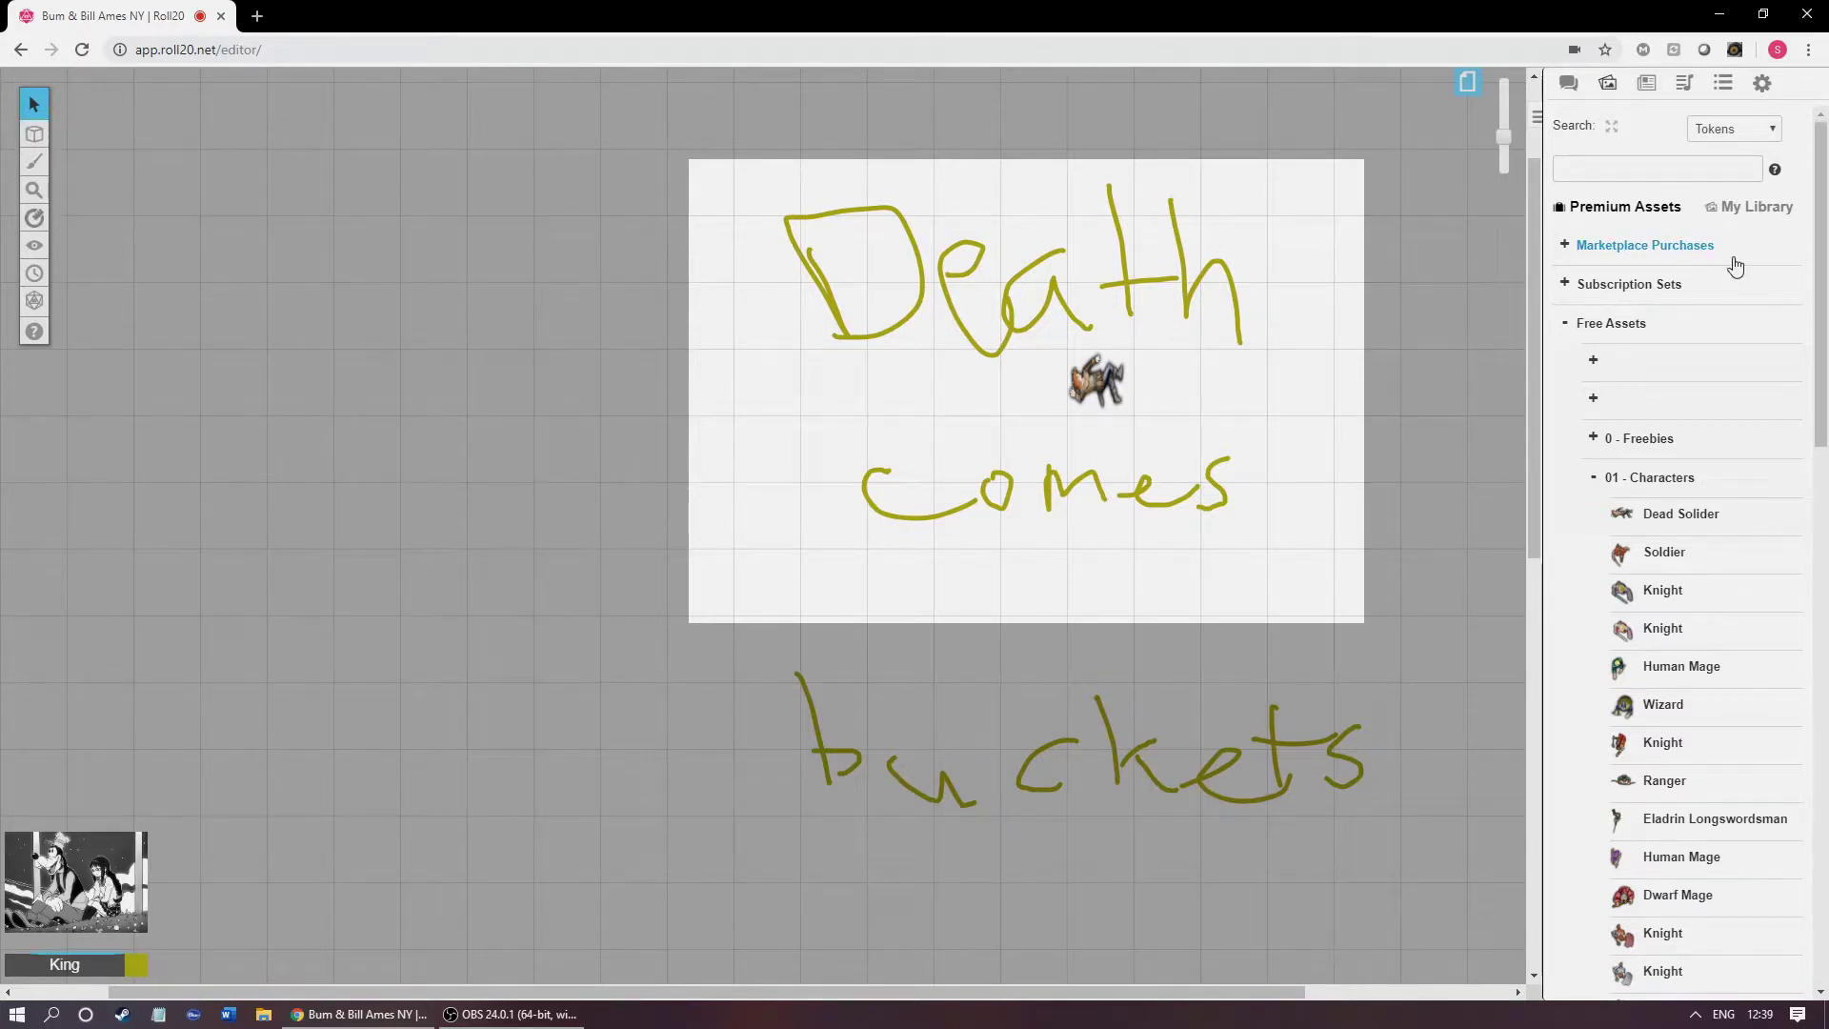
pyautogui.click(1567, 327)
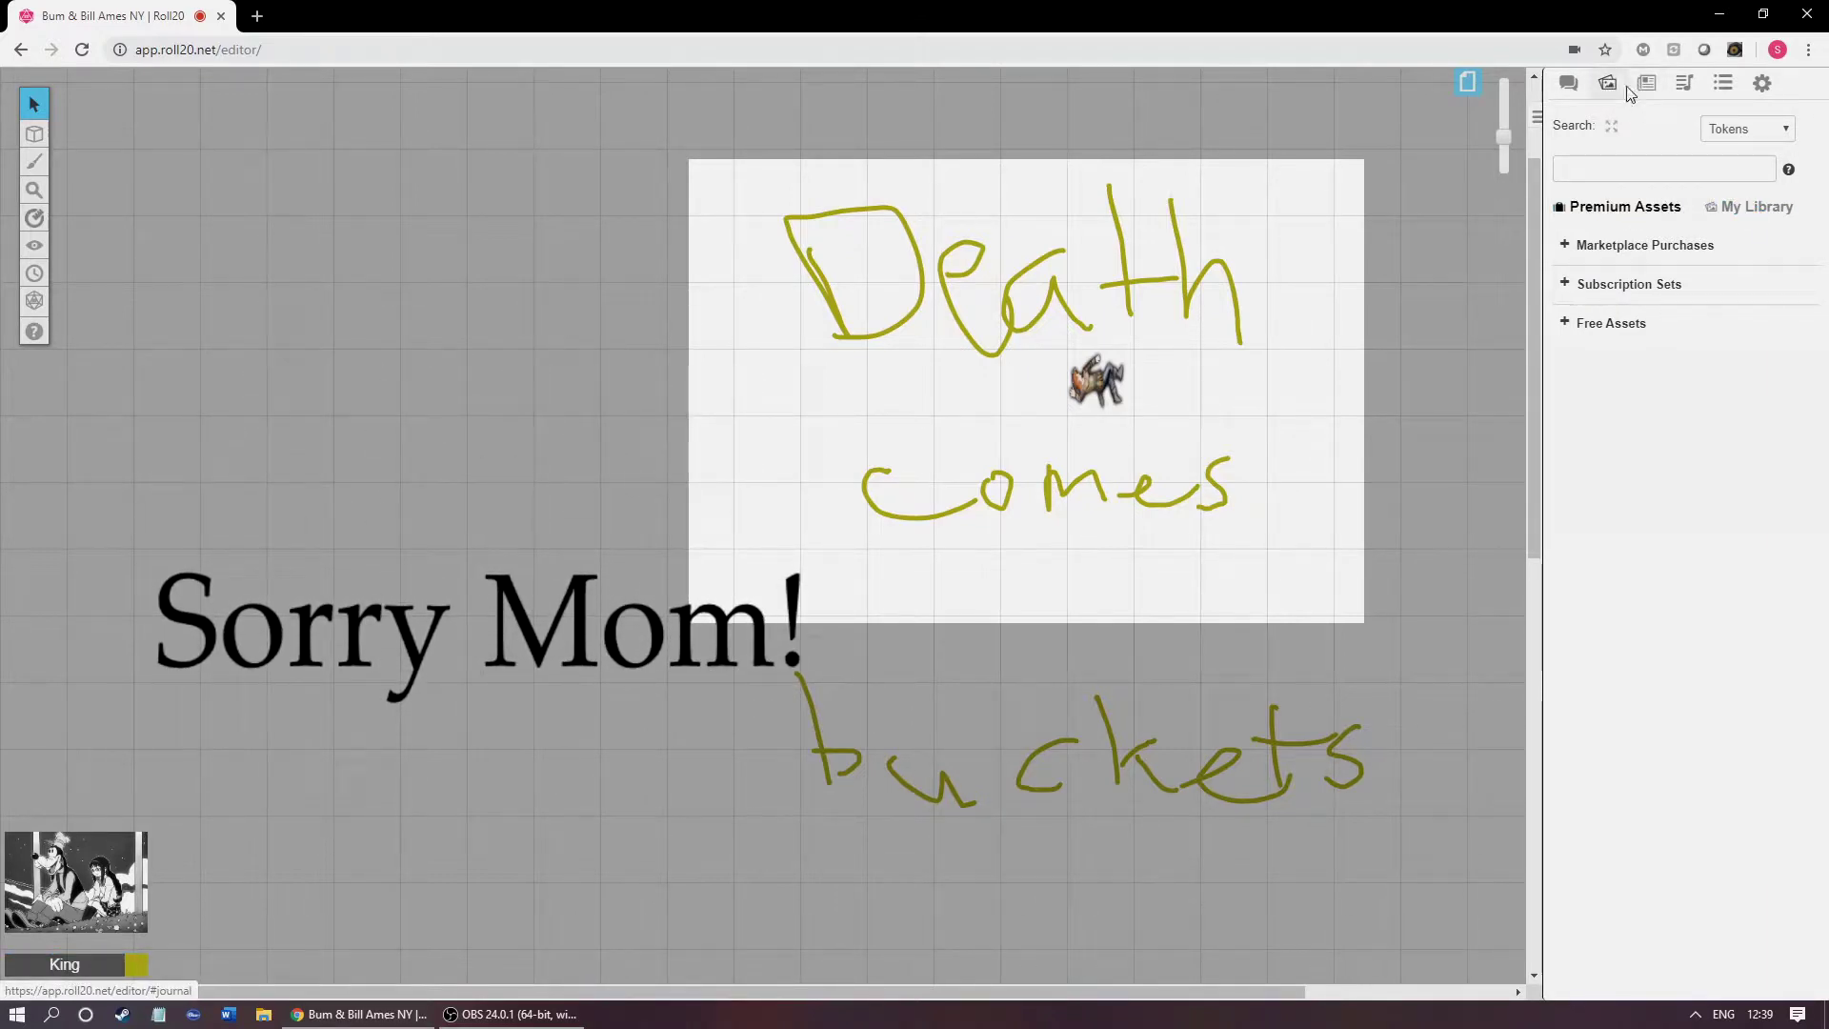
pyautogui.click(1646, 94)
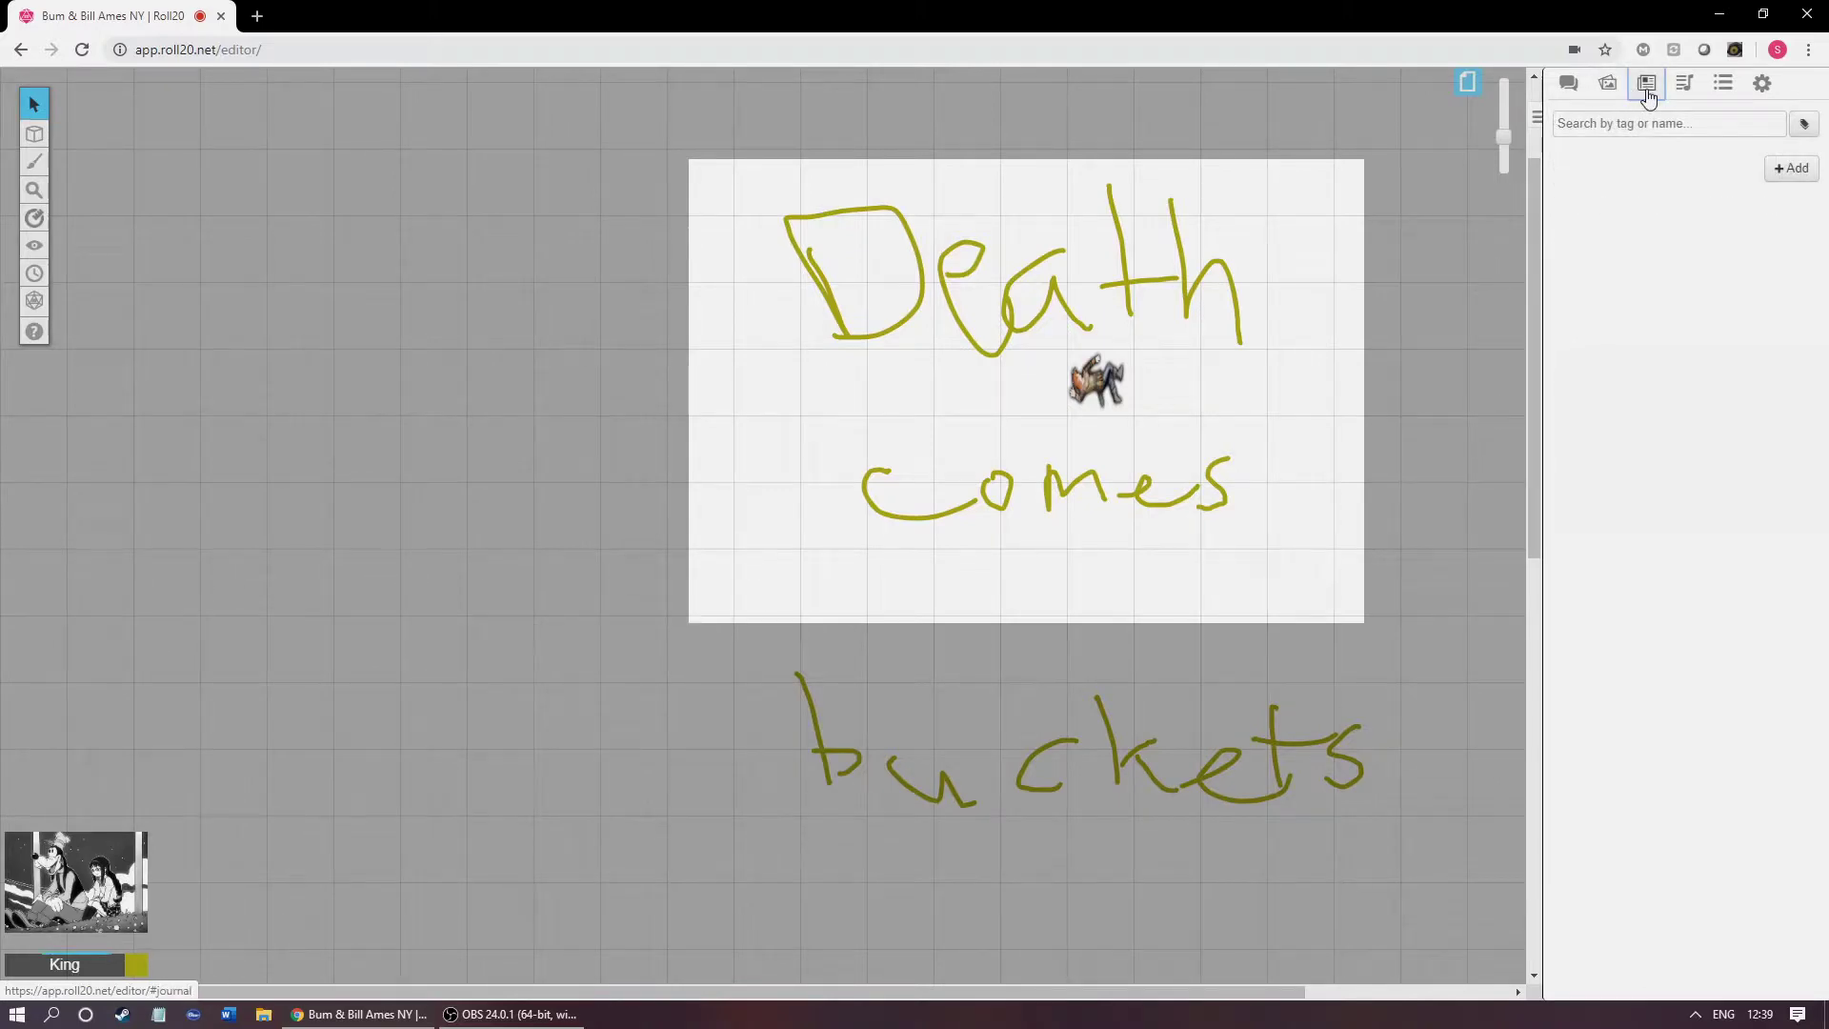
# Step: Add a new character named Jhn, controllable by all players
pyautogui.click(1788, 170)
pyautogui.click(1764, 203)
pyautogui.tripleClick(948, 234)
pyautogui.write('Jhn')
pyautogui.click(910, 286)
pyautogui.click(893, 381)
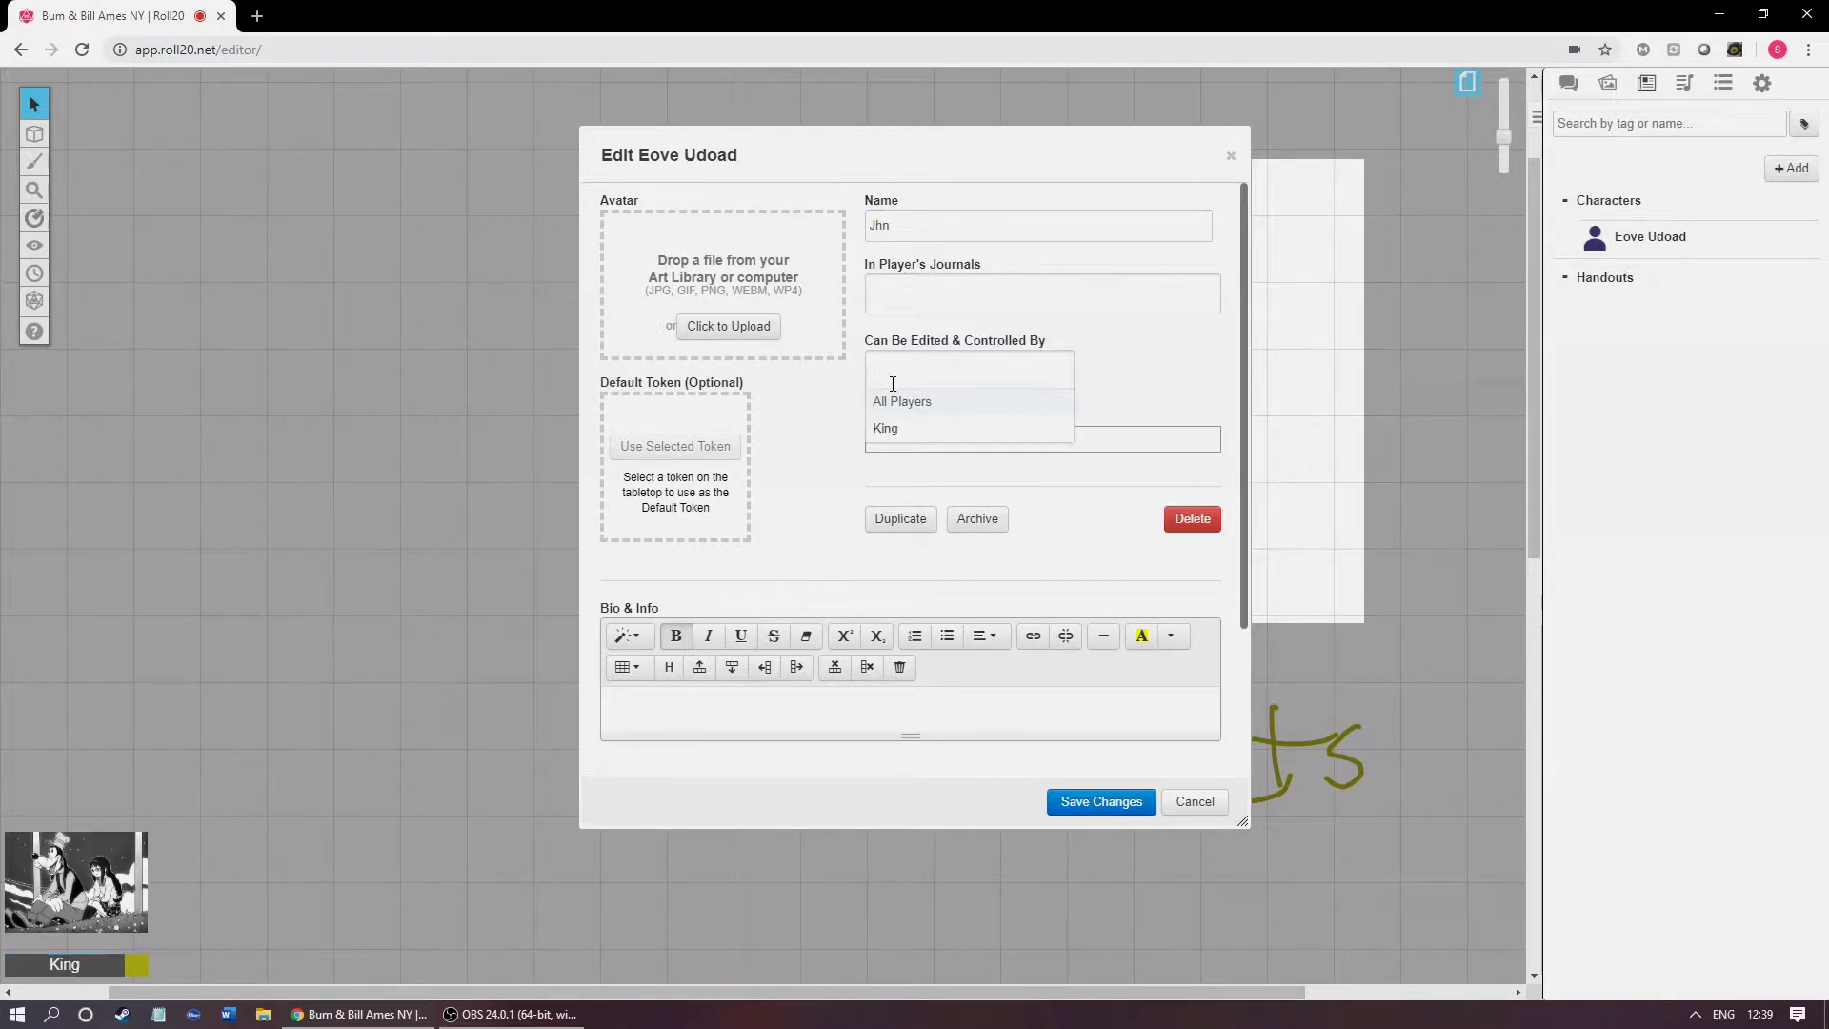
pyautogui.click(899, 423)
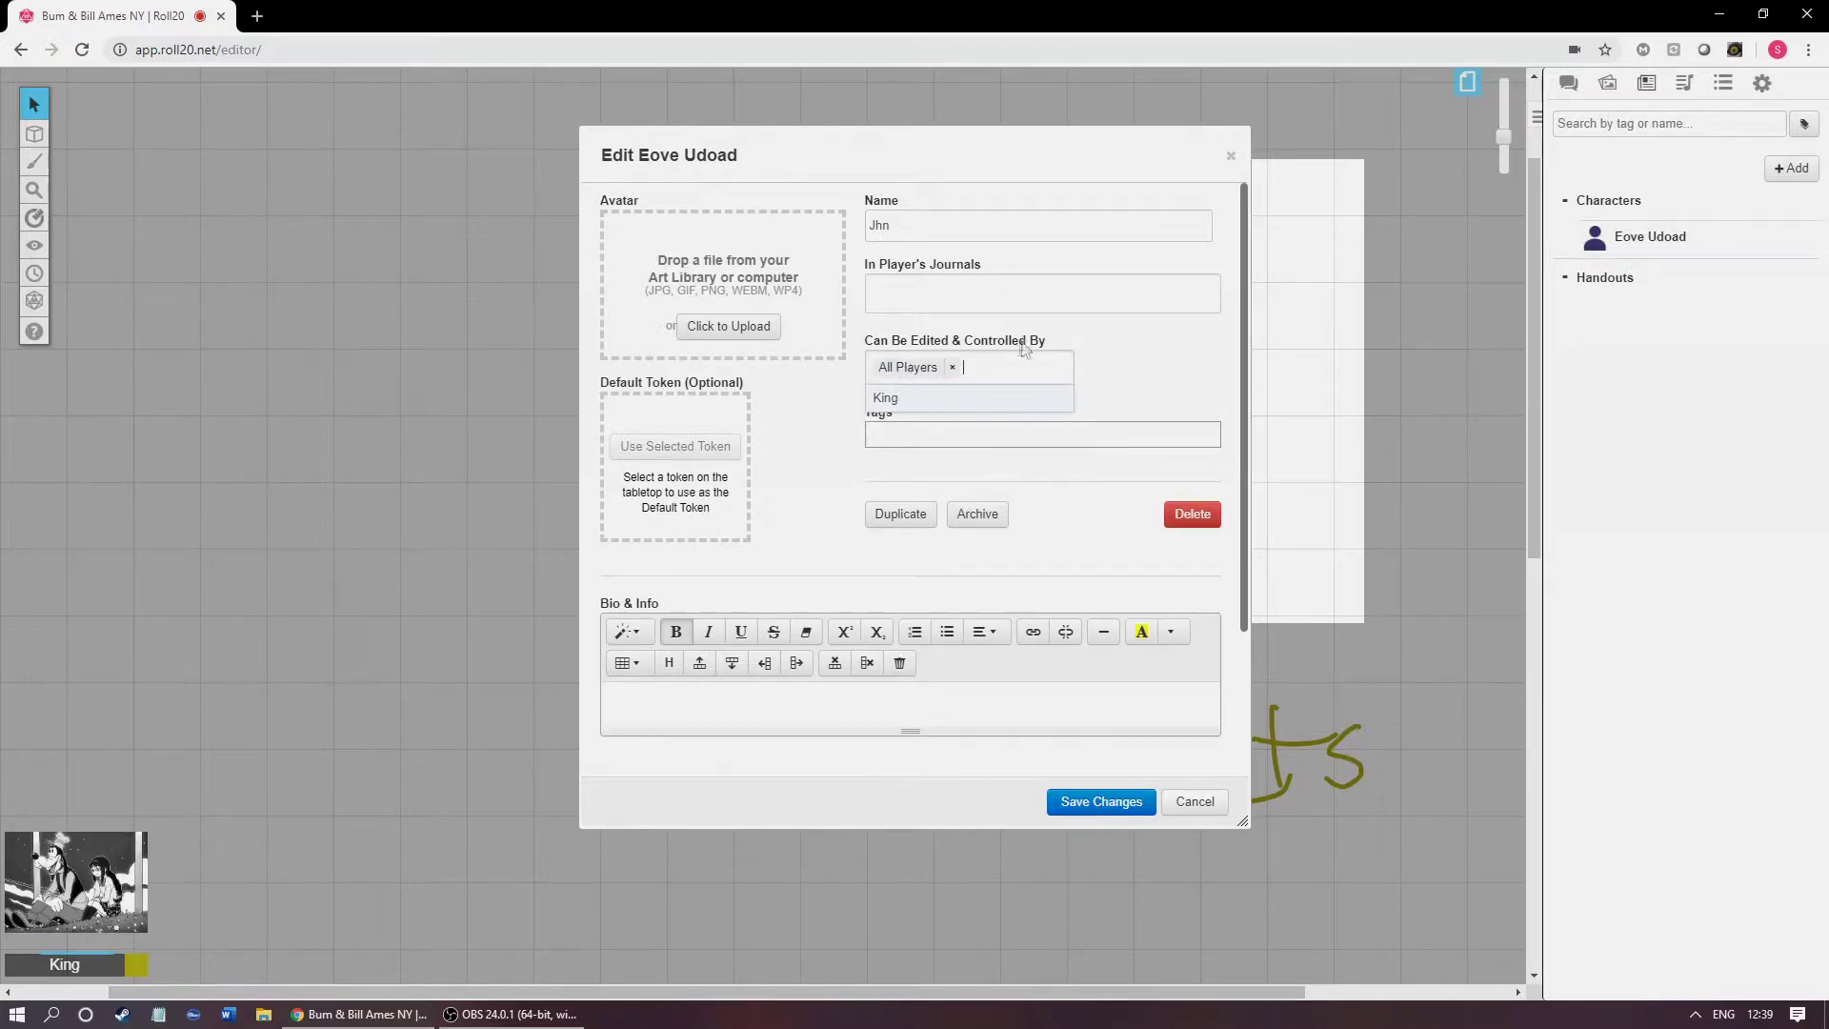
pyautogui.click(827, 416)
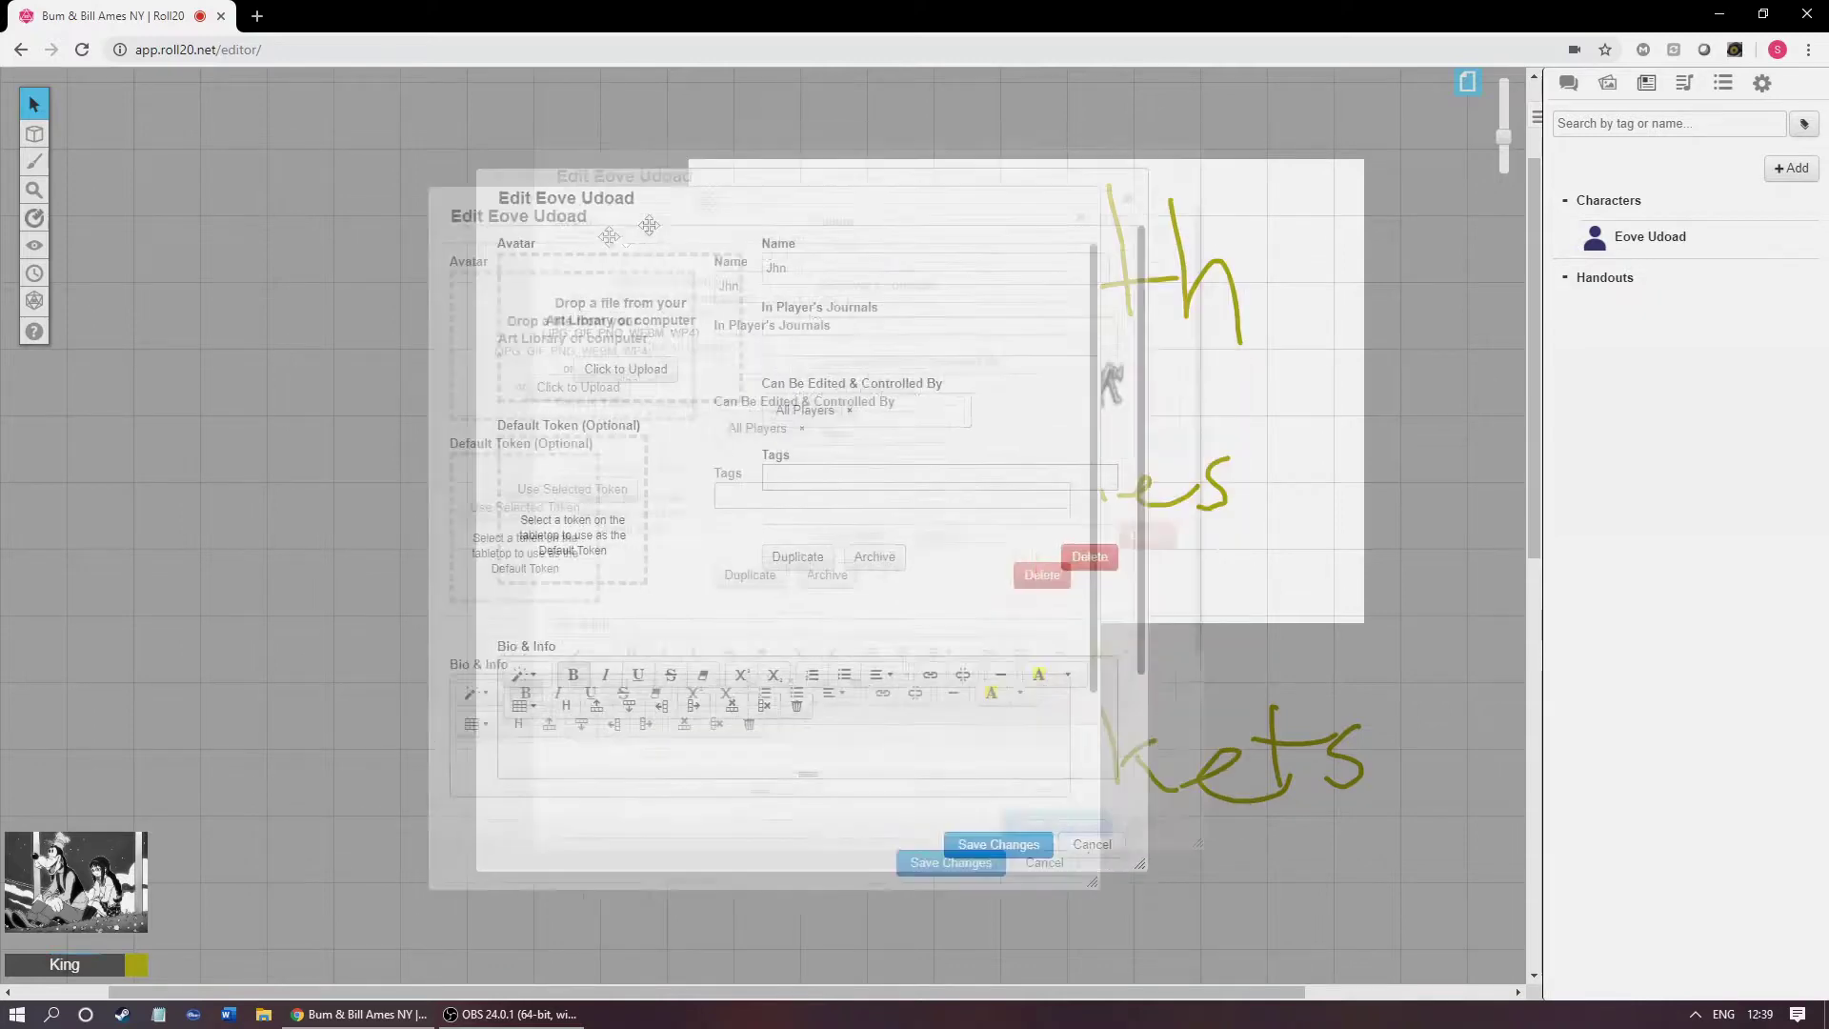
# Step: Make the selected soldier token Jhn's default token, set hot cat.png as avatar, and save
pyautogui.click(1096, 372)
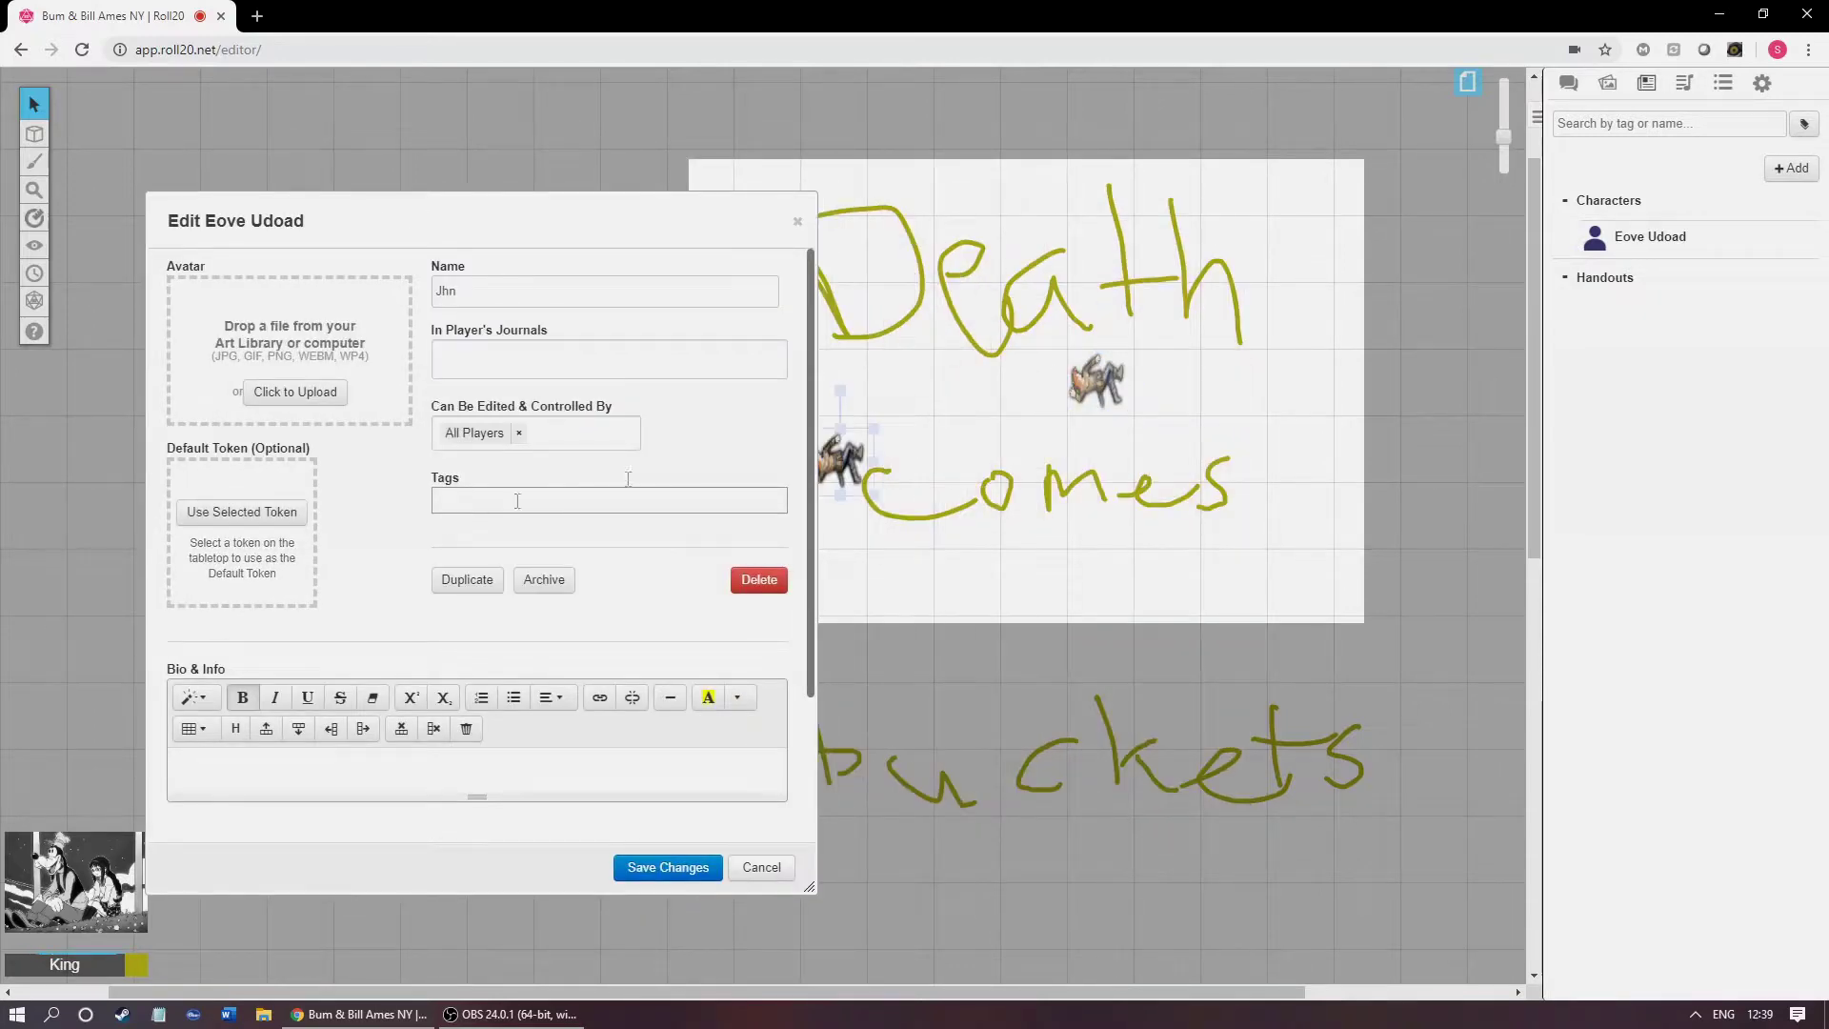
pyautogui.click(242, 511)
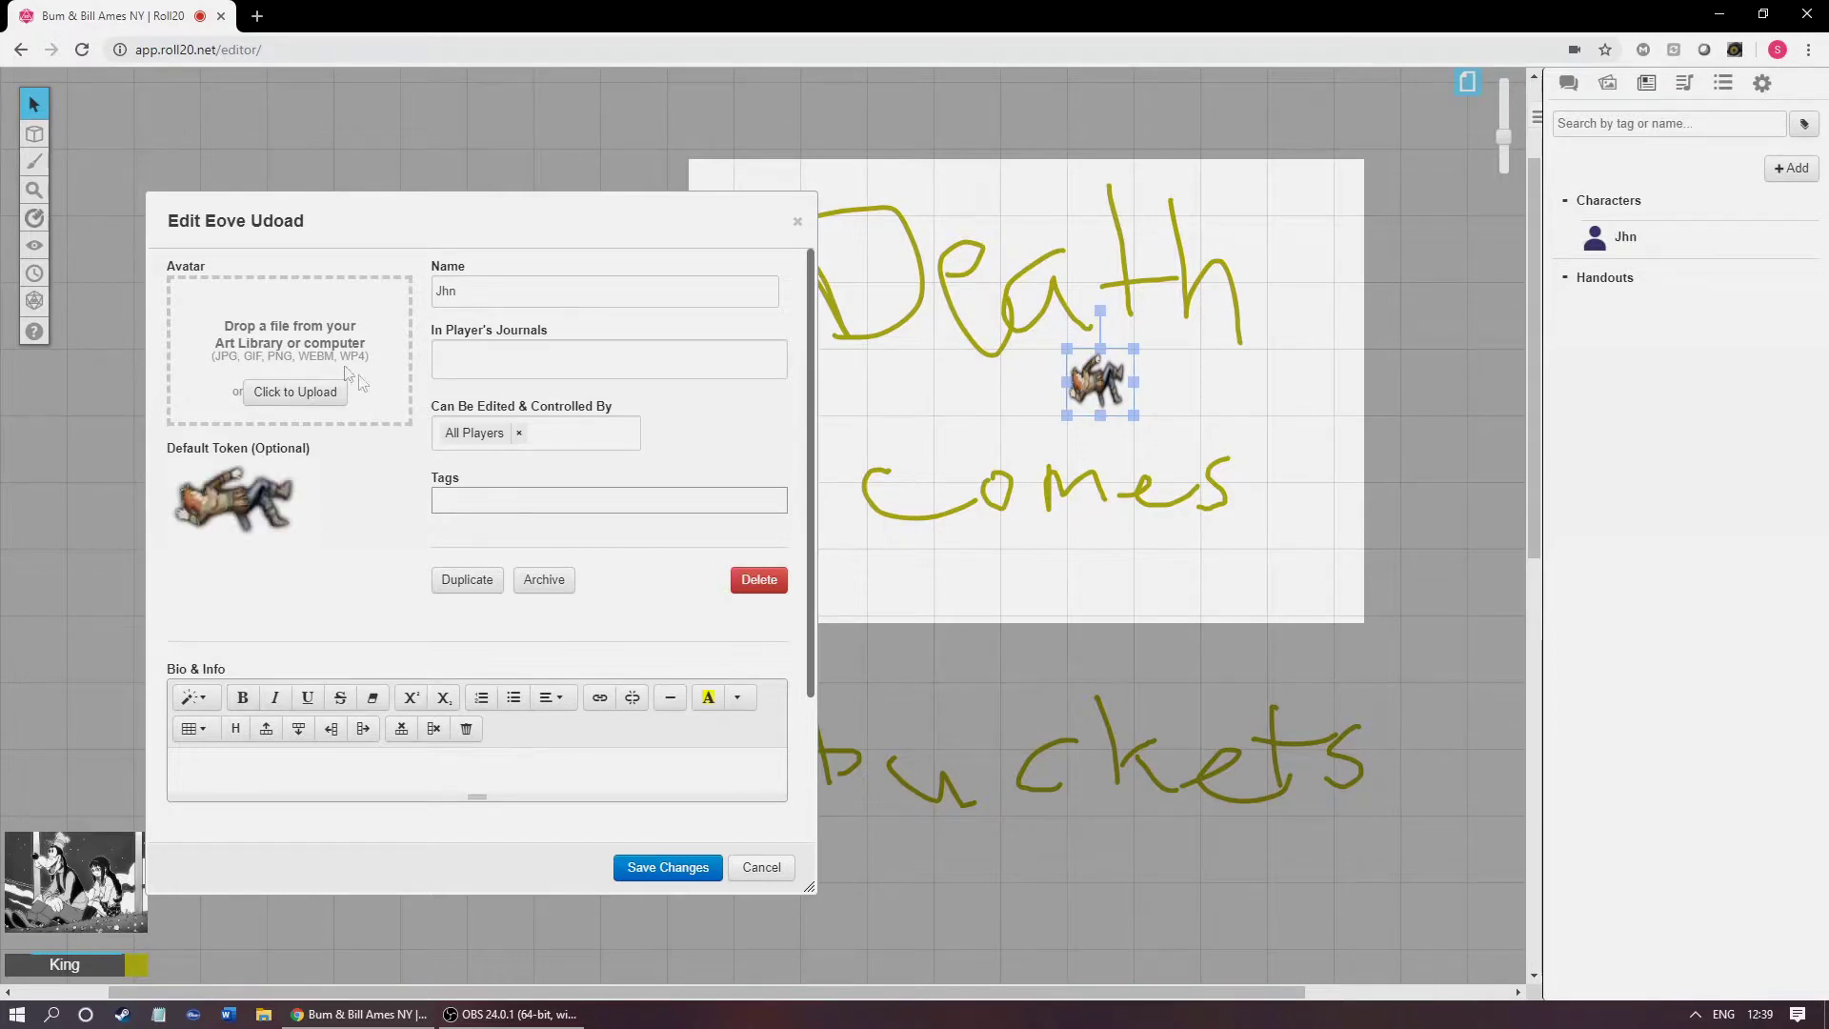
pyautogui.click(328, 395)
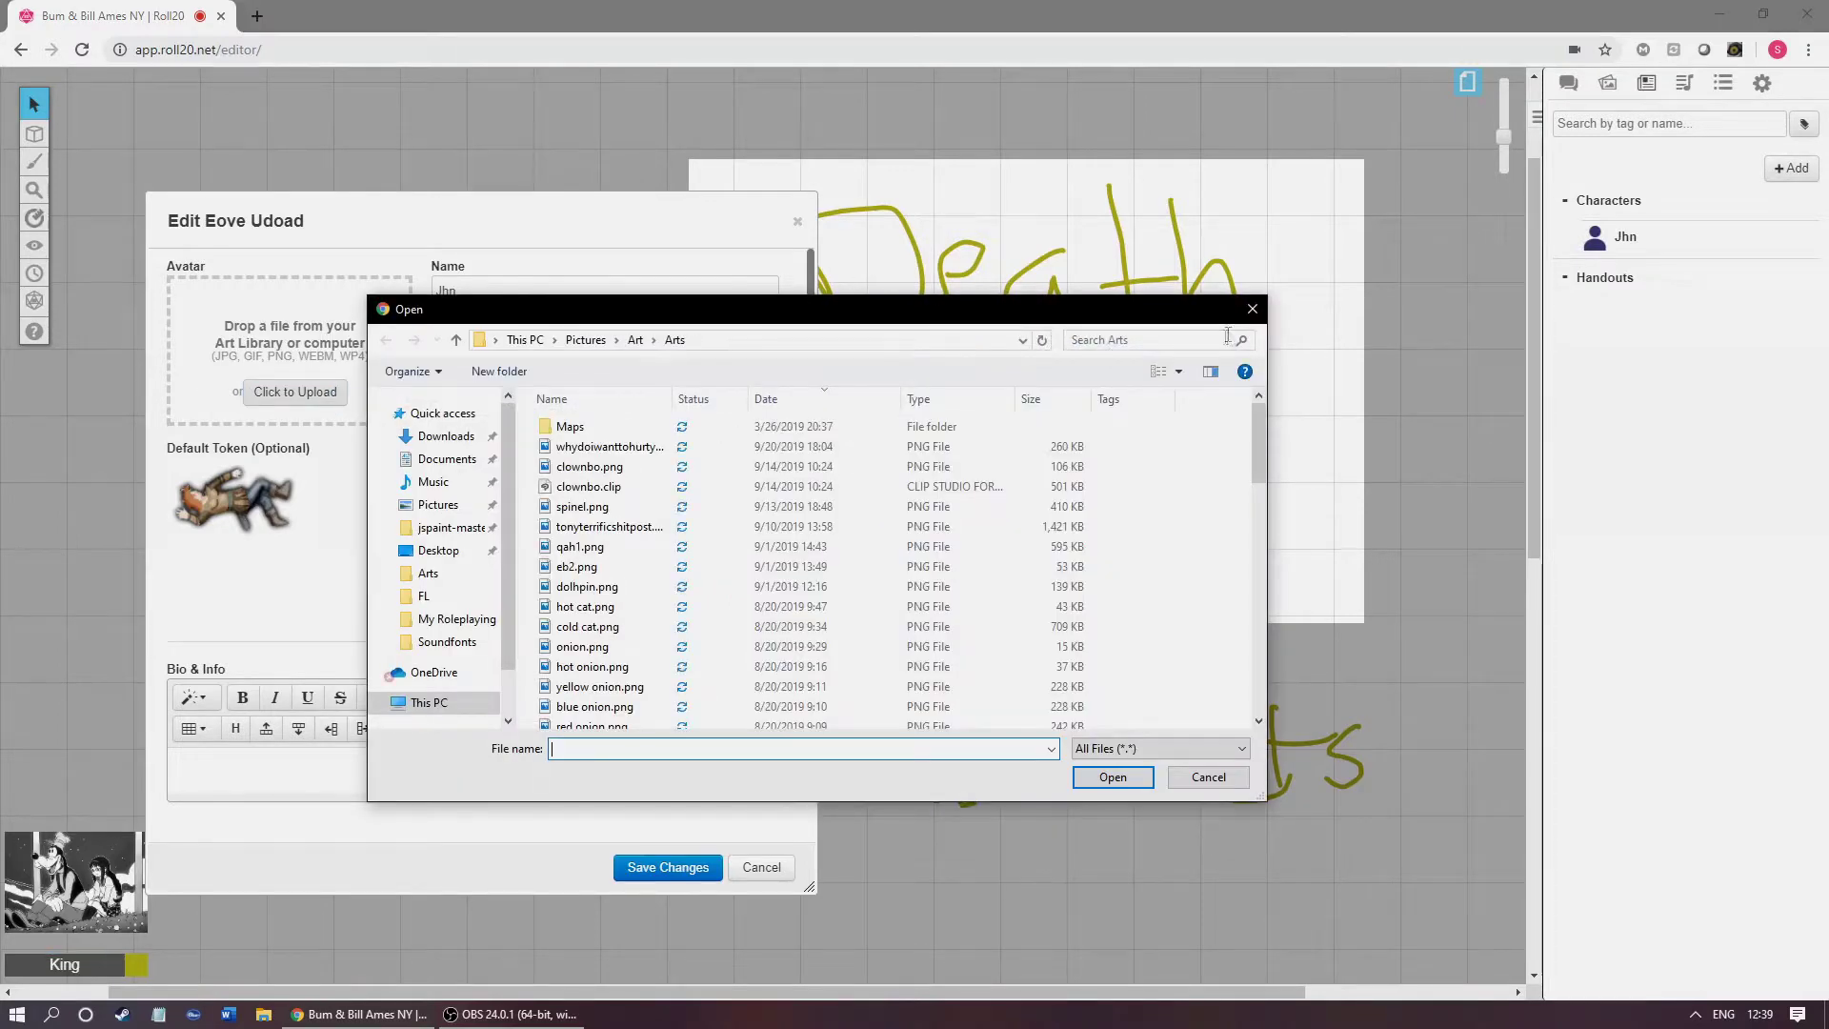
pyautogui.doubleClick(606, 631)
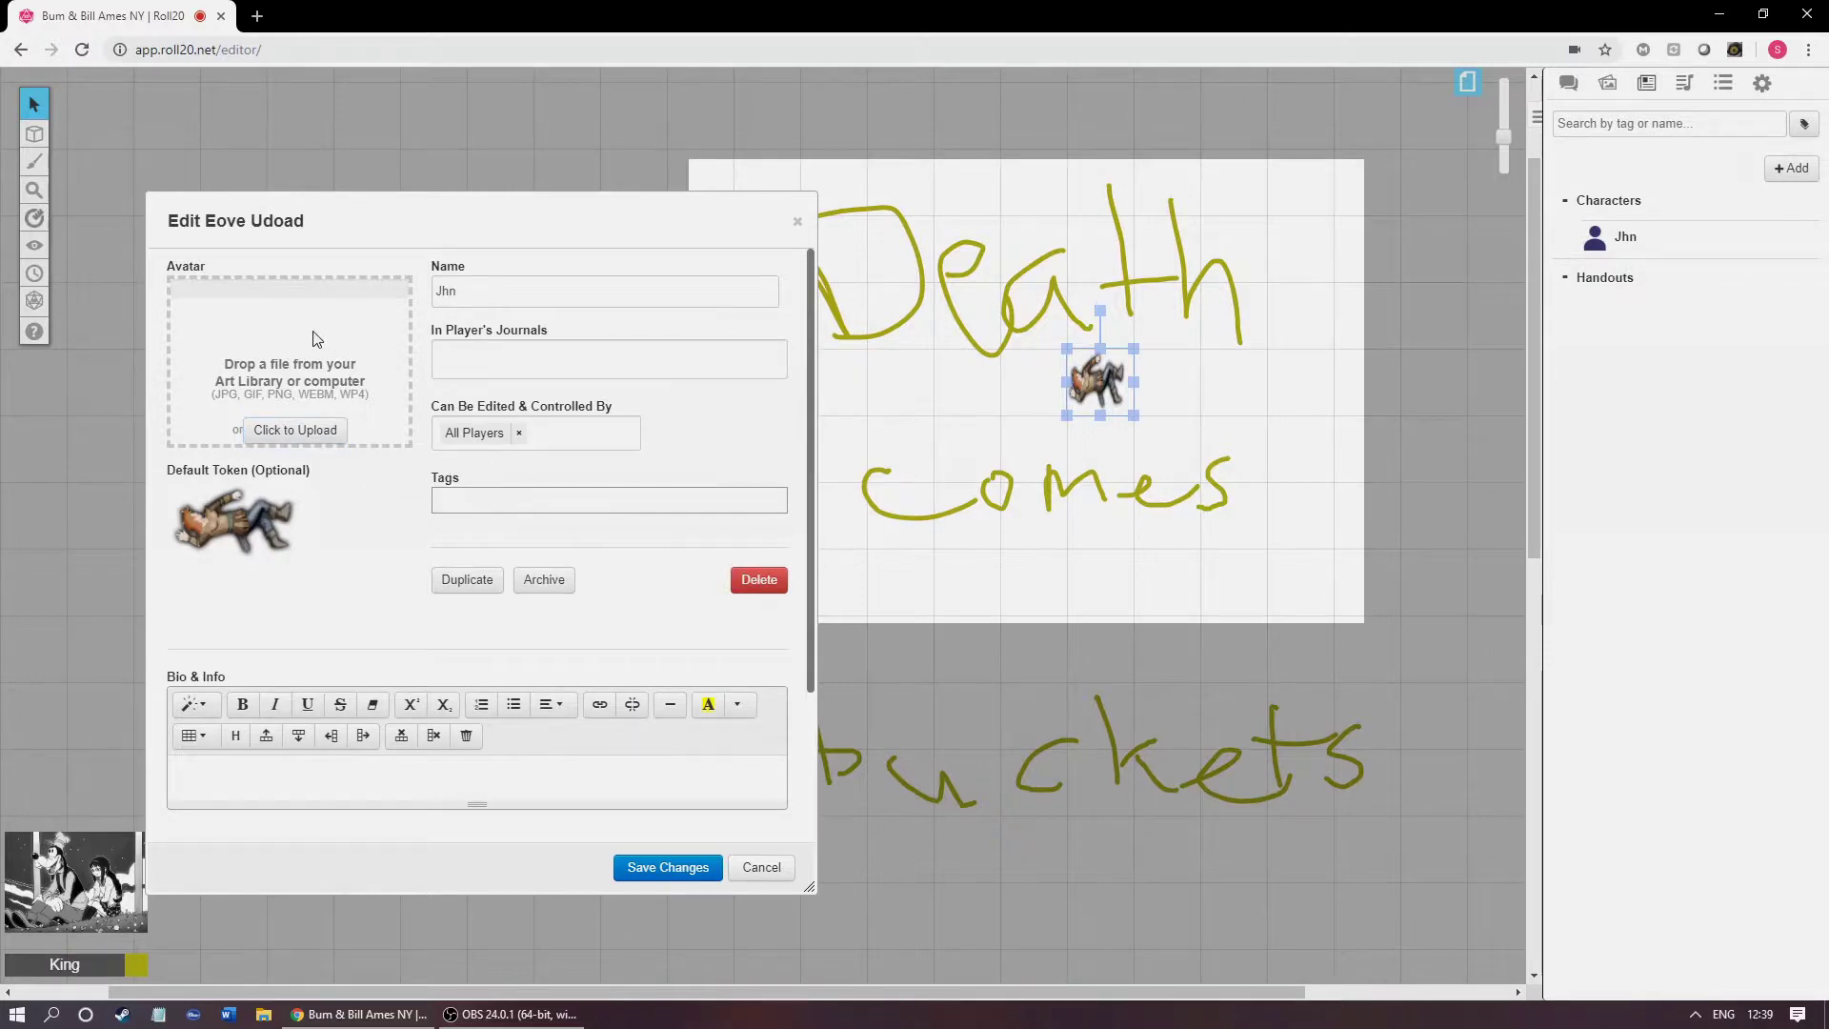
pyautogui.scroll(-2, 314, 362)
pyautogui.scroll(2, 309, 400)
pyautogui.click(306, 432)
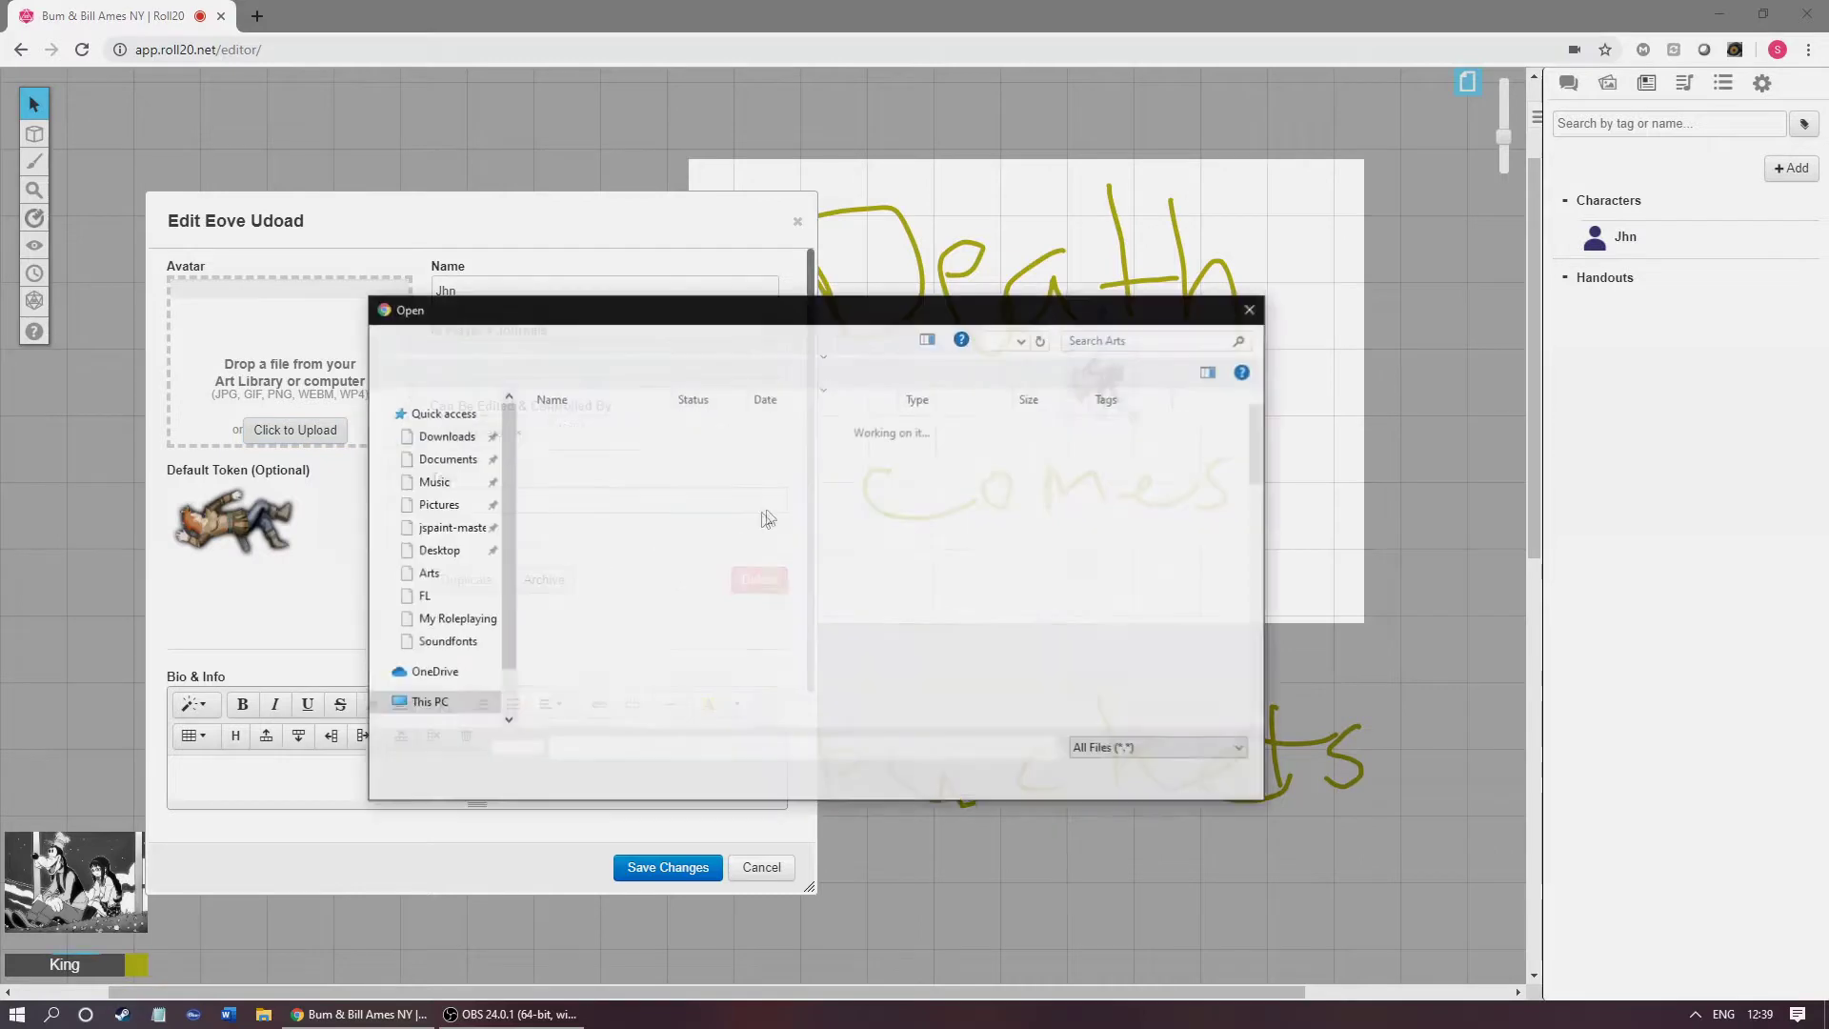
pyautogui.doubleClick(681, 607)
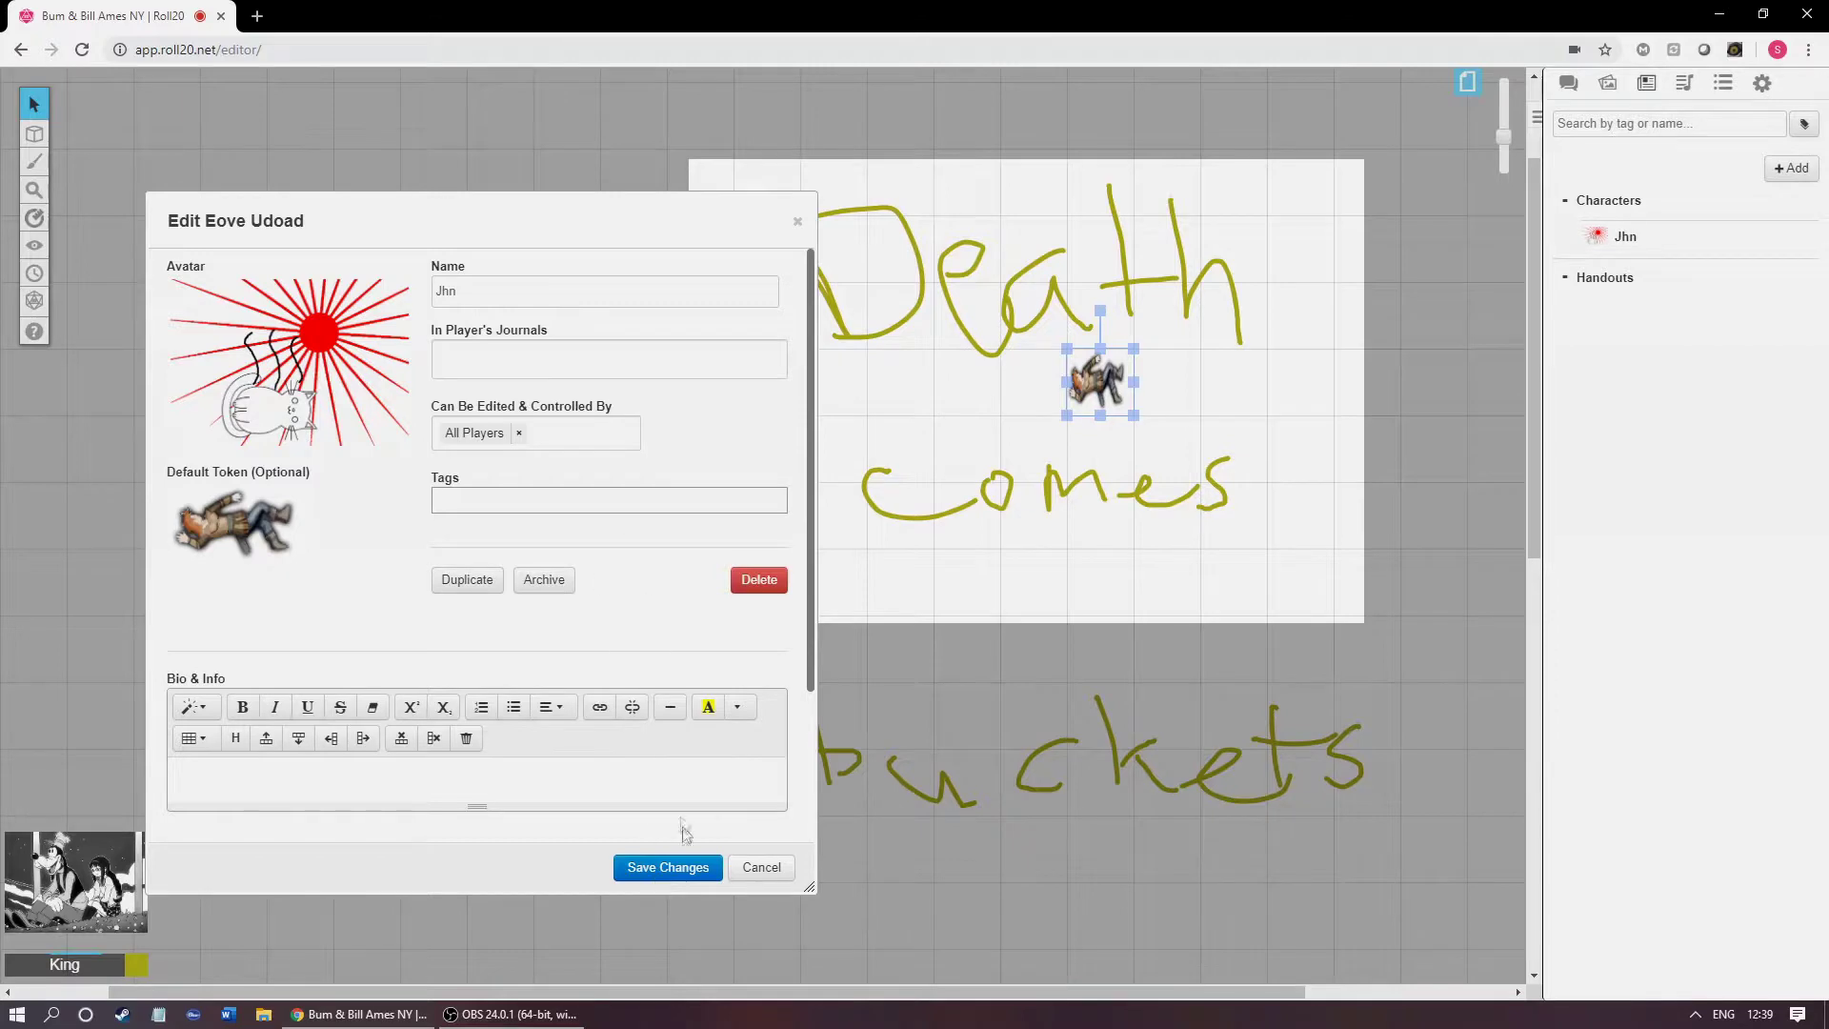
pyautogui.click(670, 869)
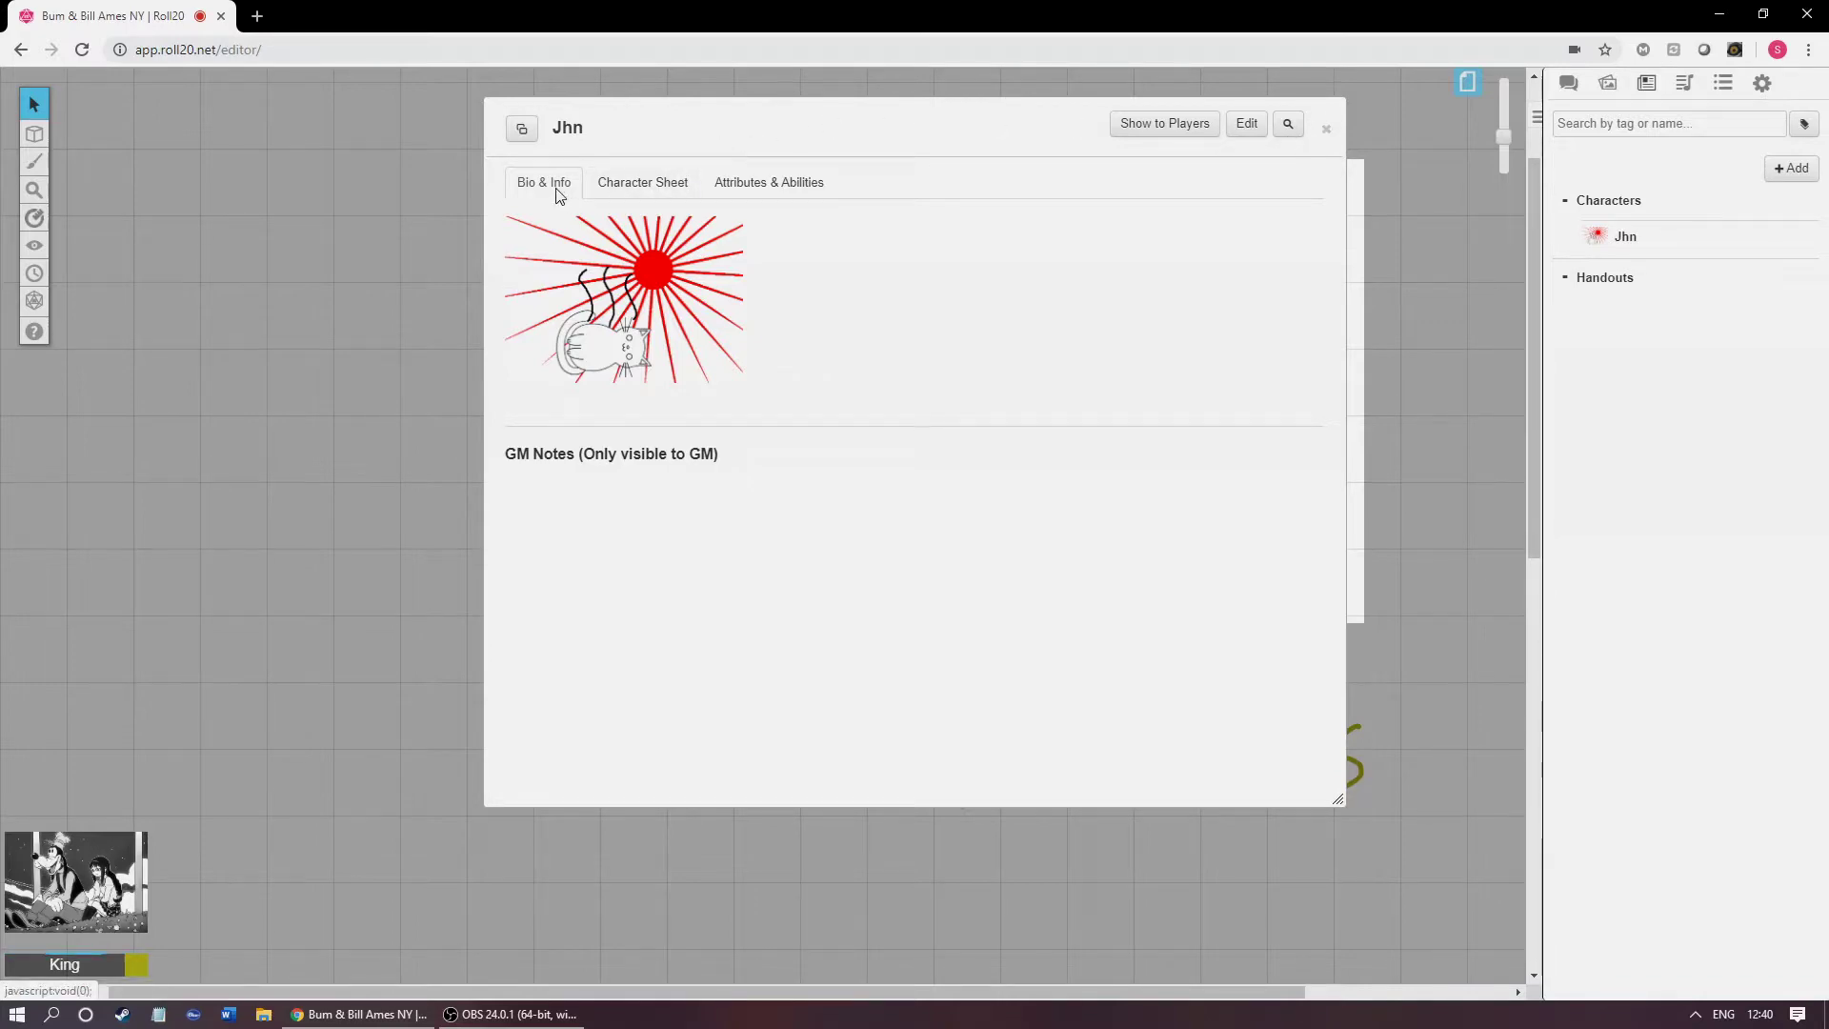
# Step: Mark one stress on Jhn's sheet, set vice 'FAITH - IN HUMANITY', and close the sheet
pyautogui.click(652, 185)
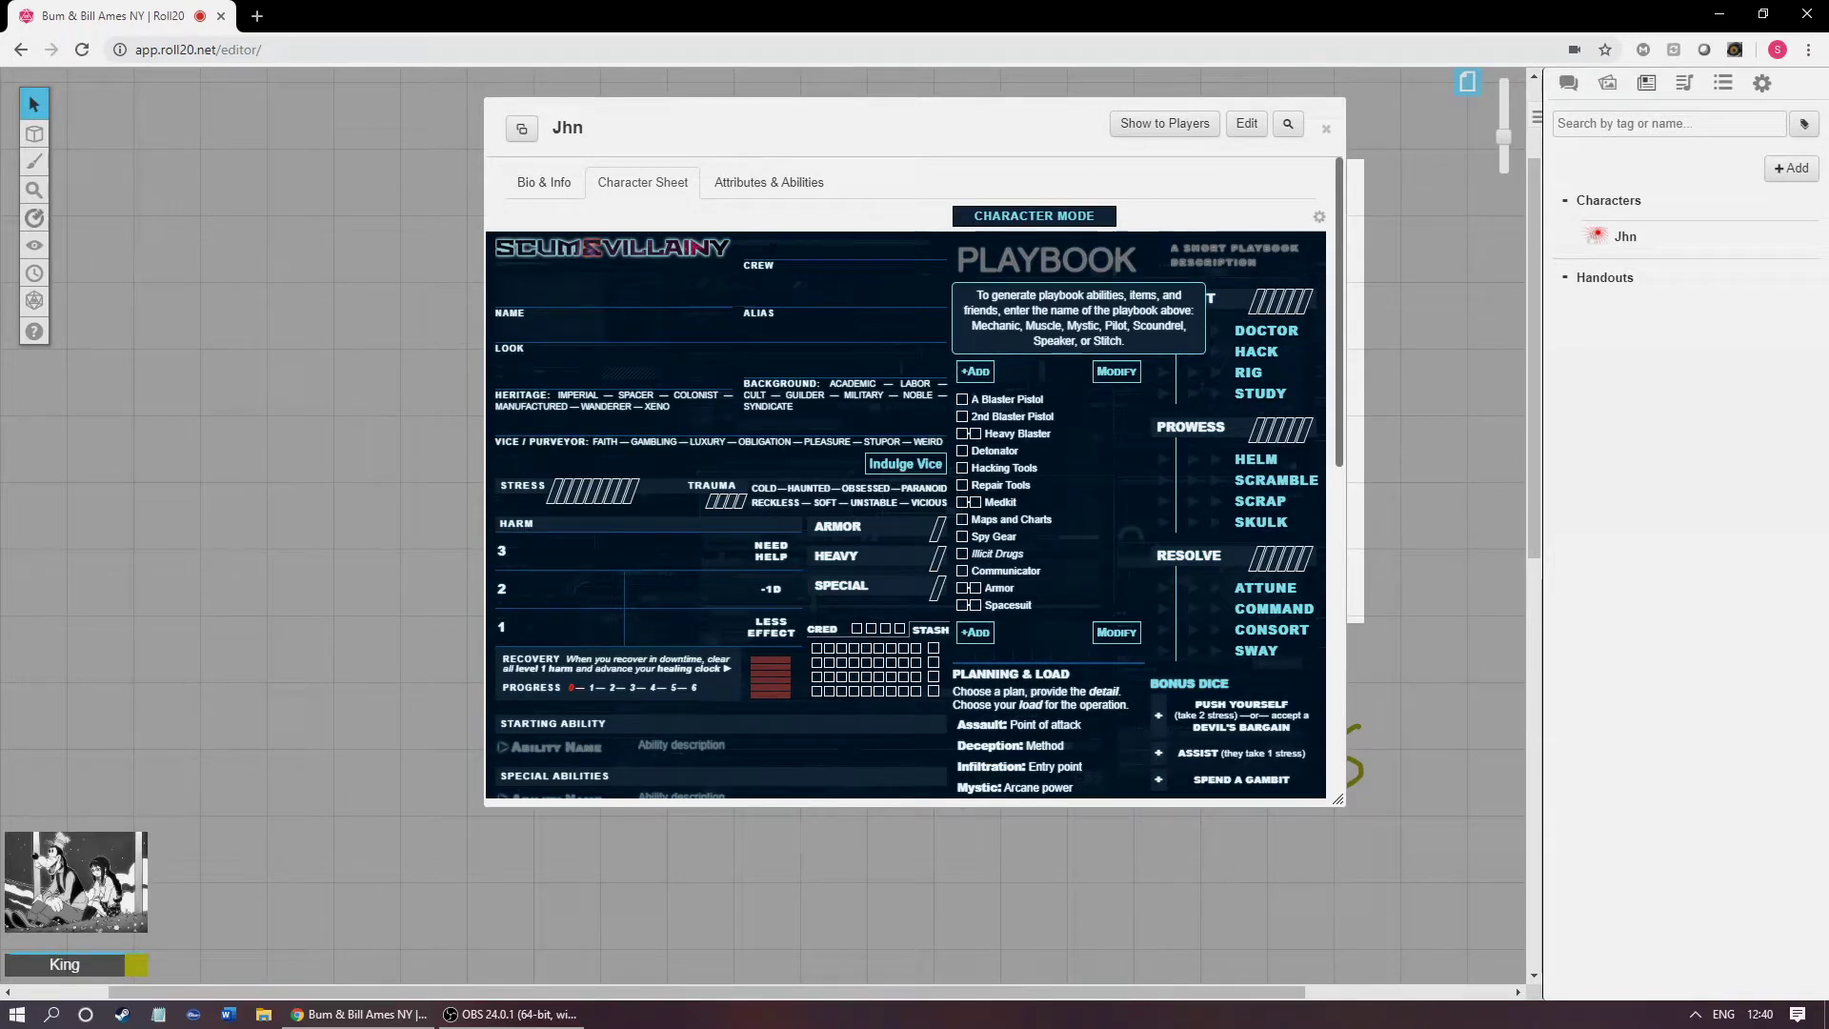
pyautogui.click(614, 297)
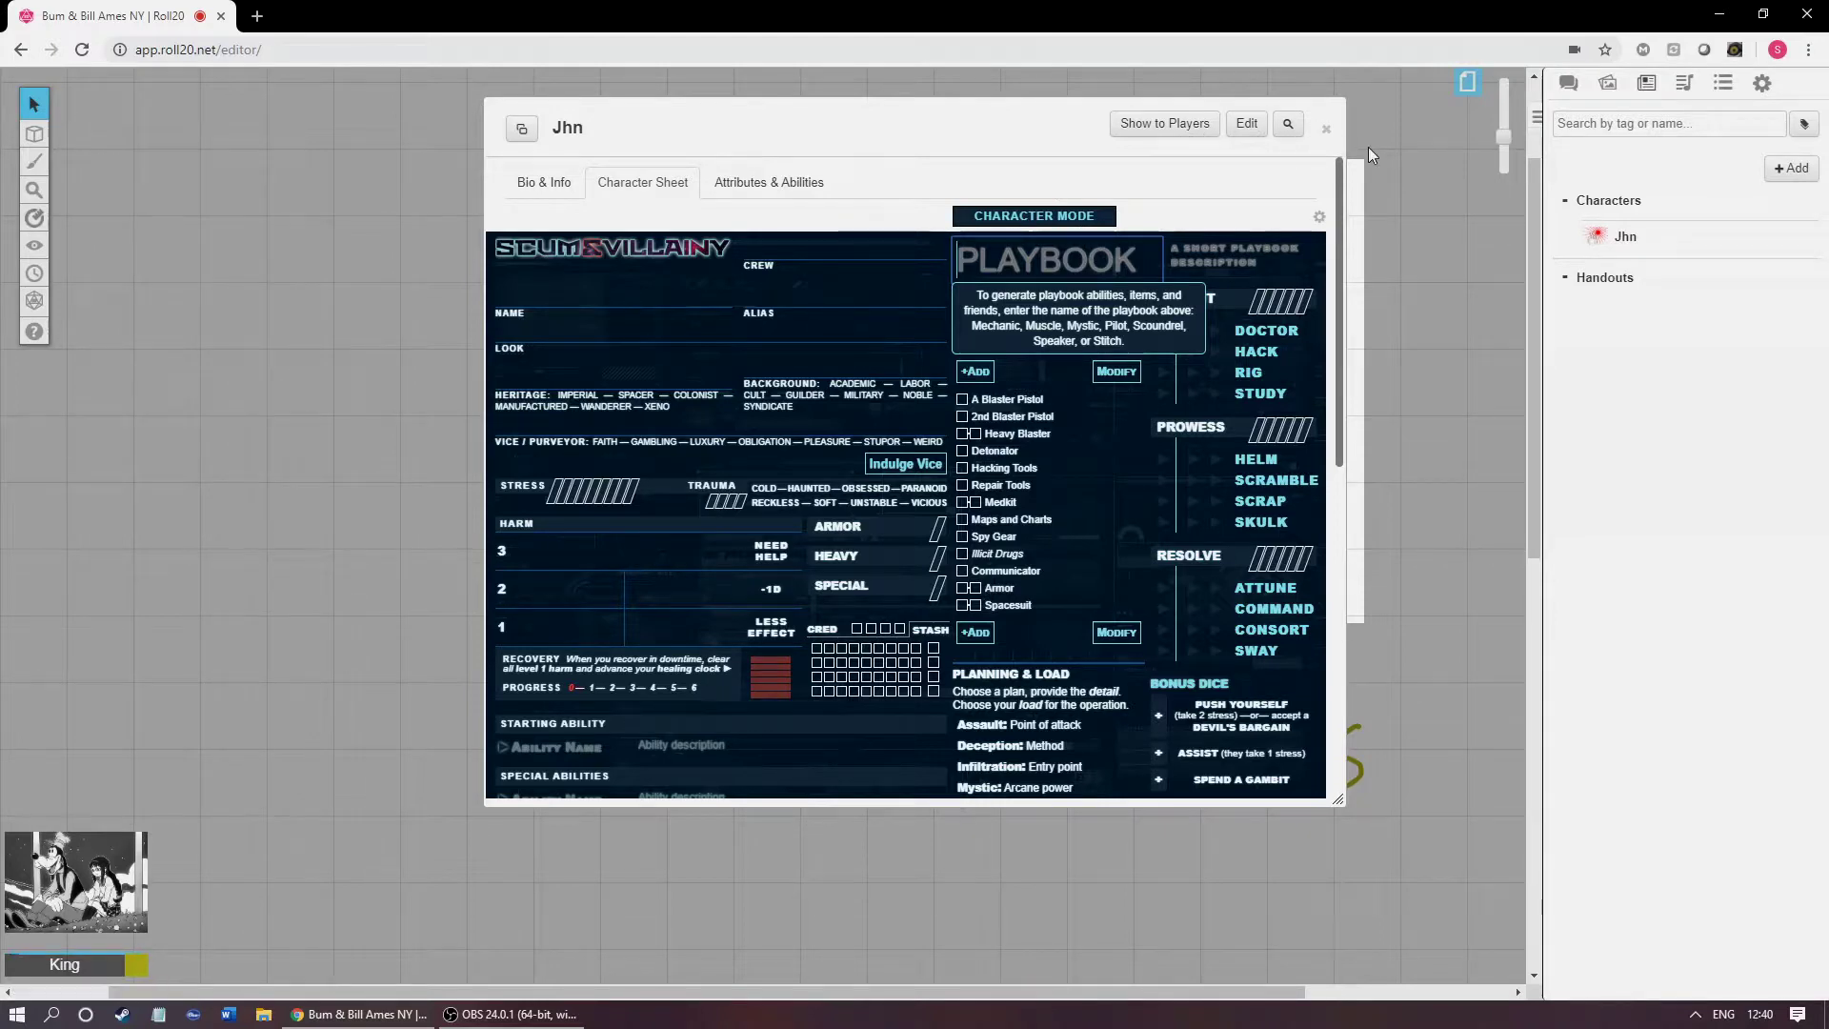
pyautogui.scroll(-1, 539, 465)
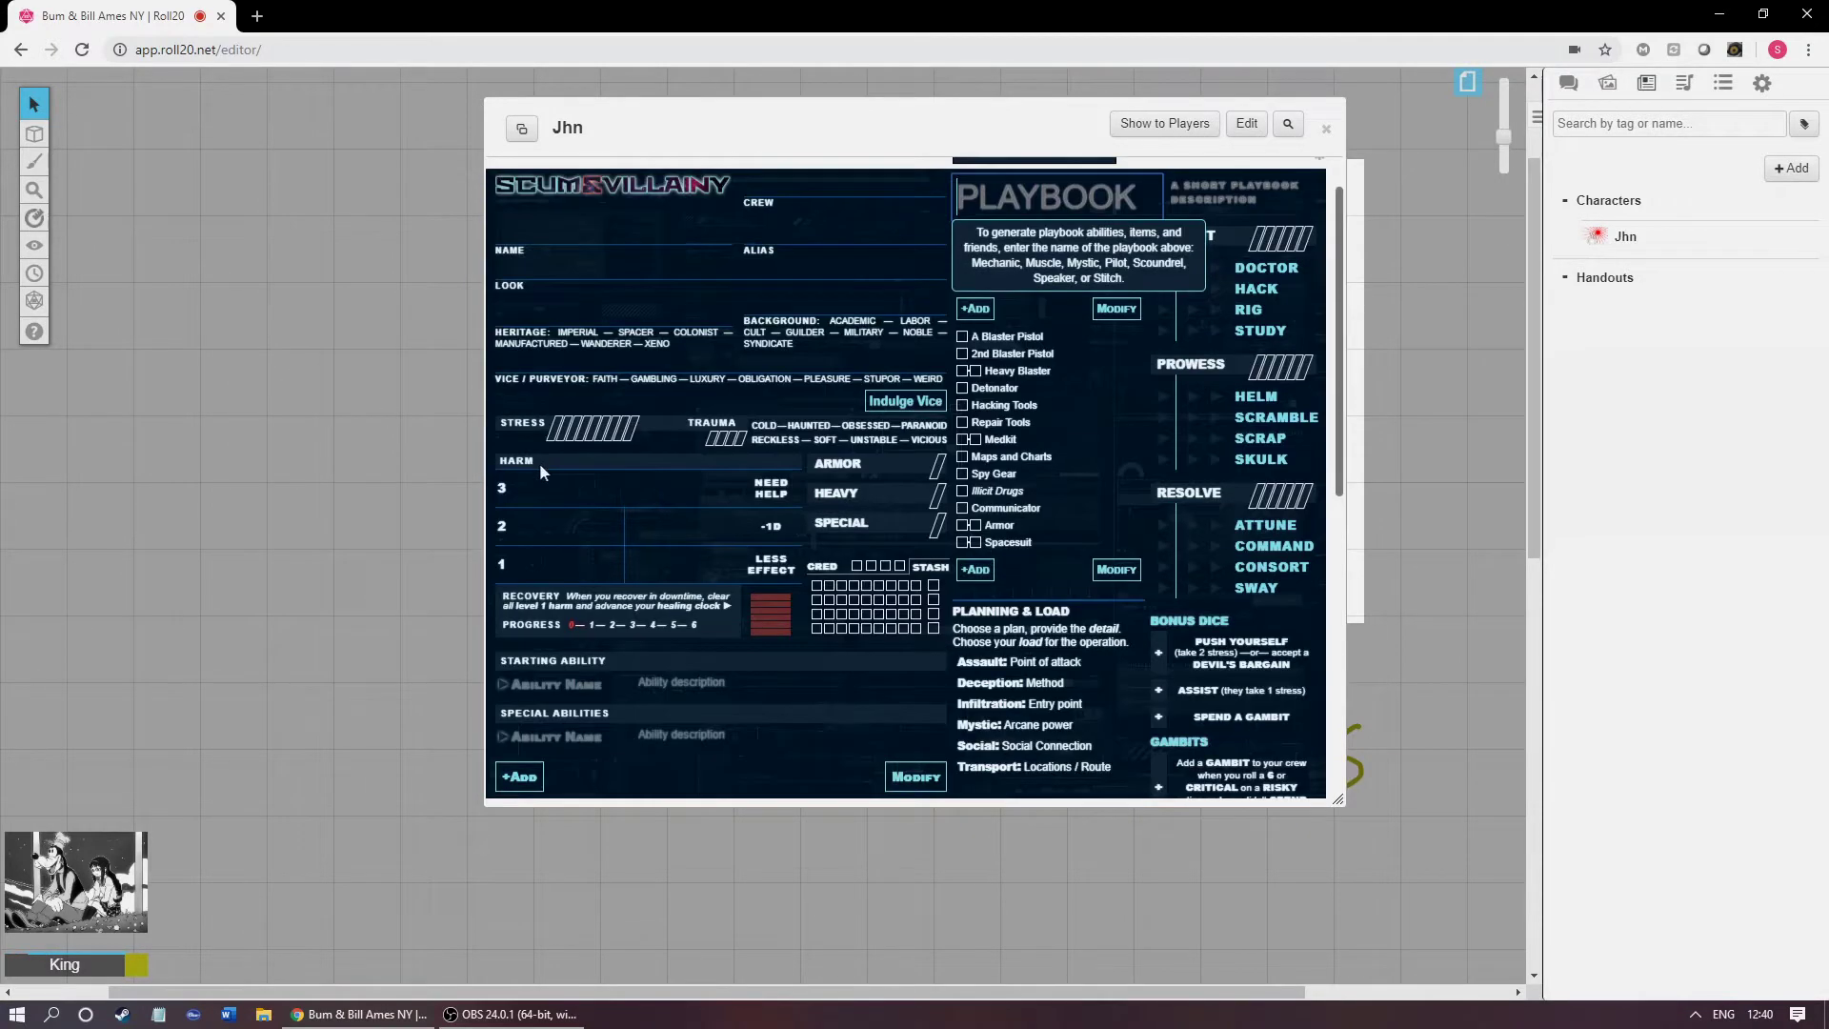
pyautogui.click(558, 436)
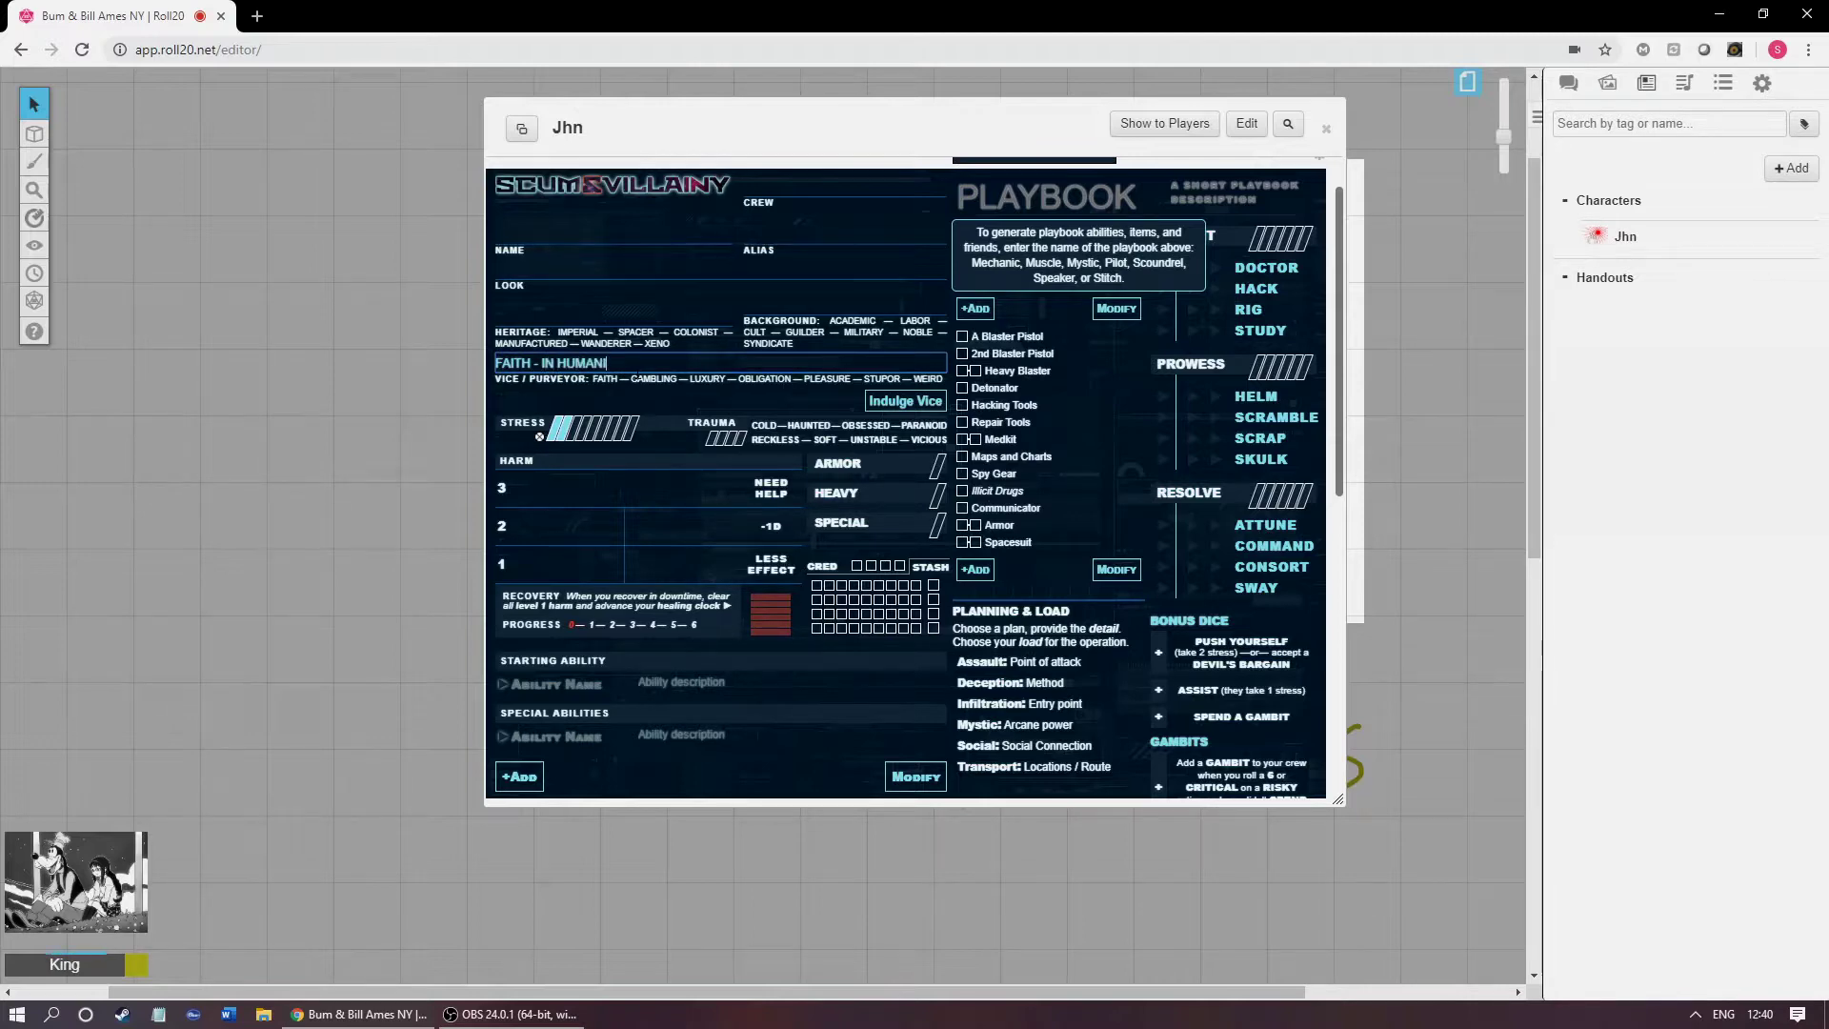
pyautogui.click(1326, 128)
pyautogui.click(1791, 167)
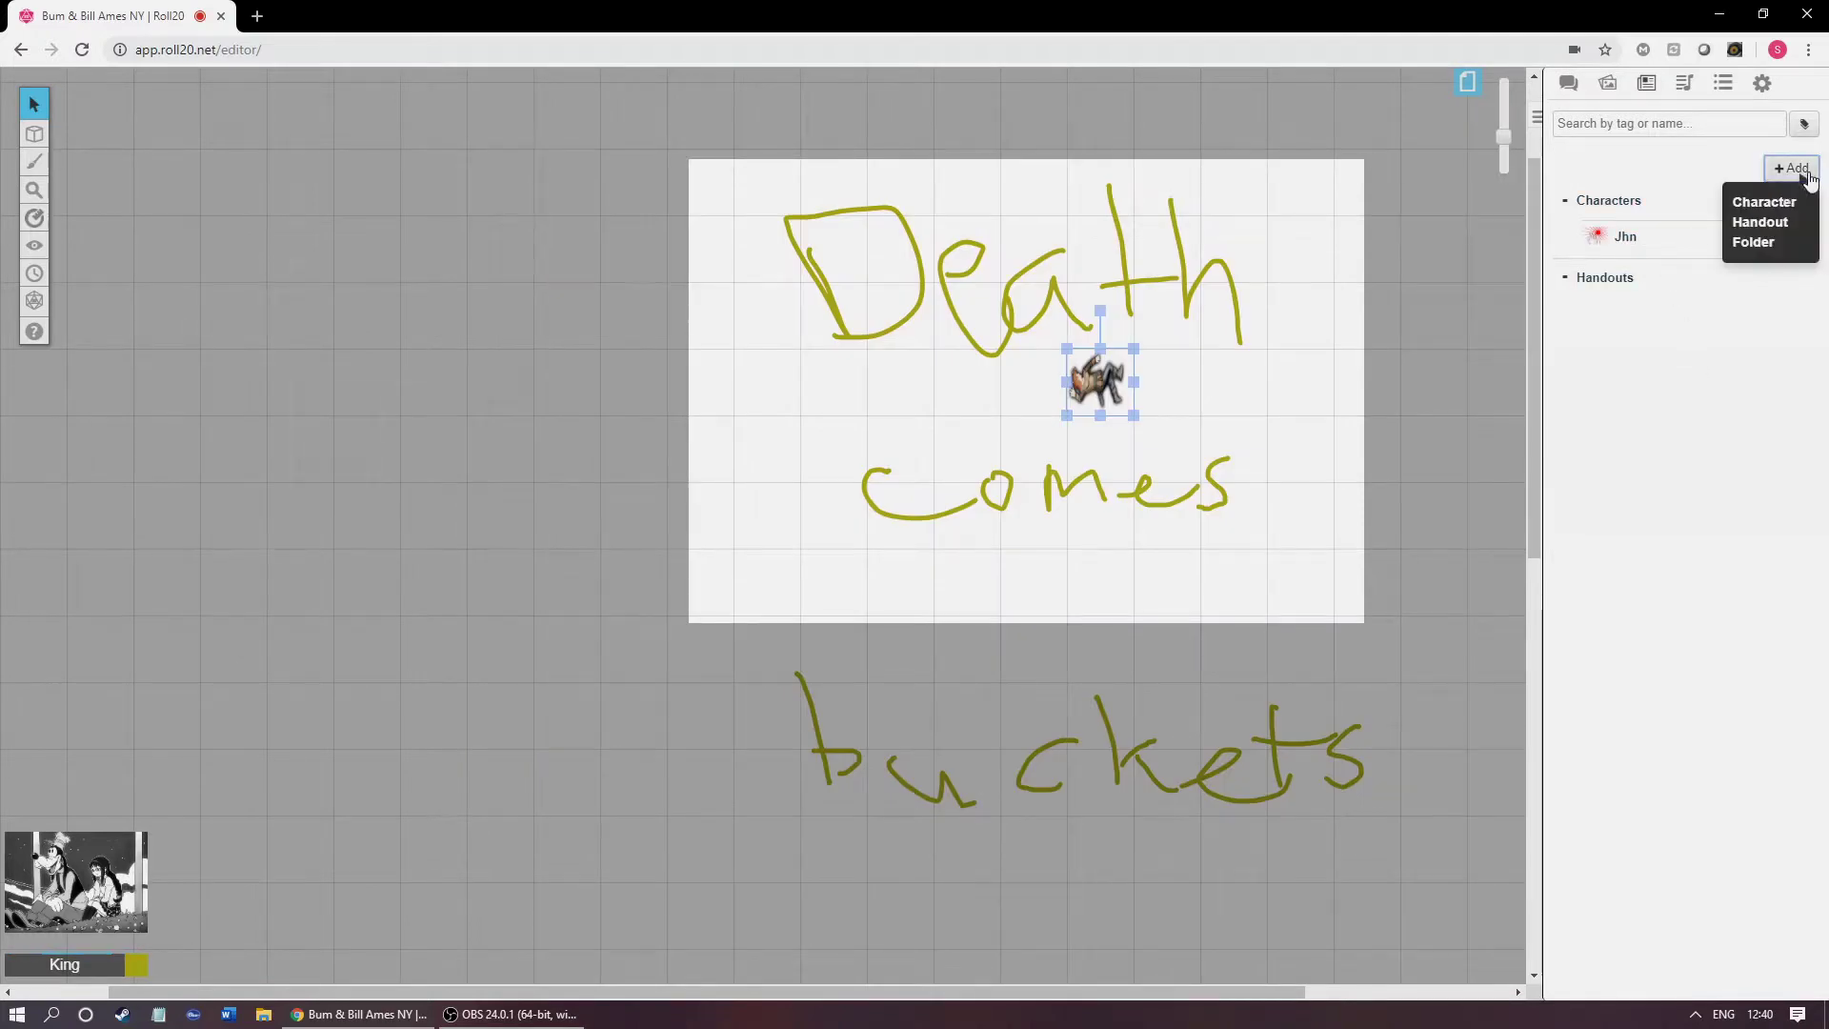
# Step: Create a second character, 'Jhns Fruns', controllable by all players, using the selected token as default
pyautogui.click(1763, 193)
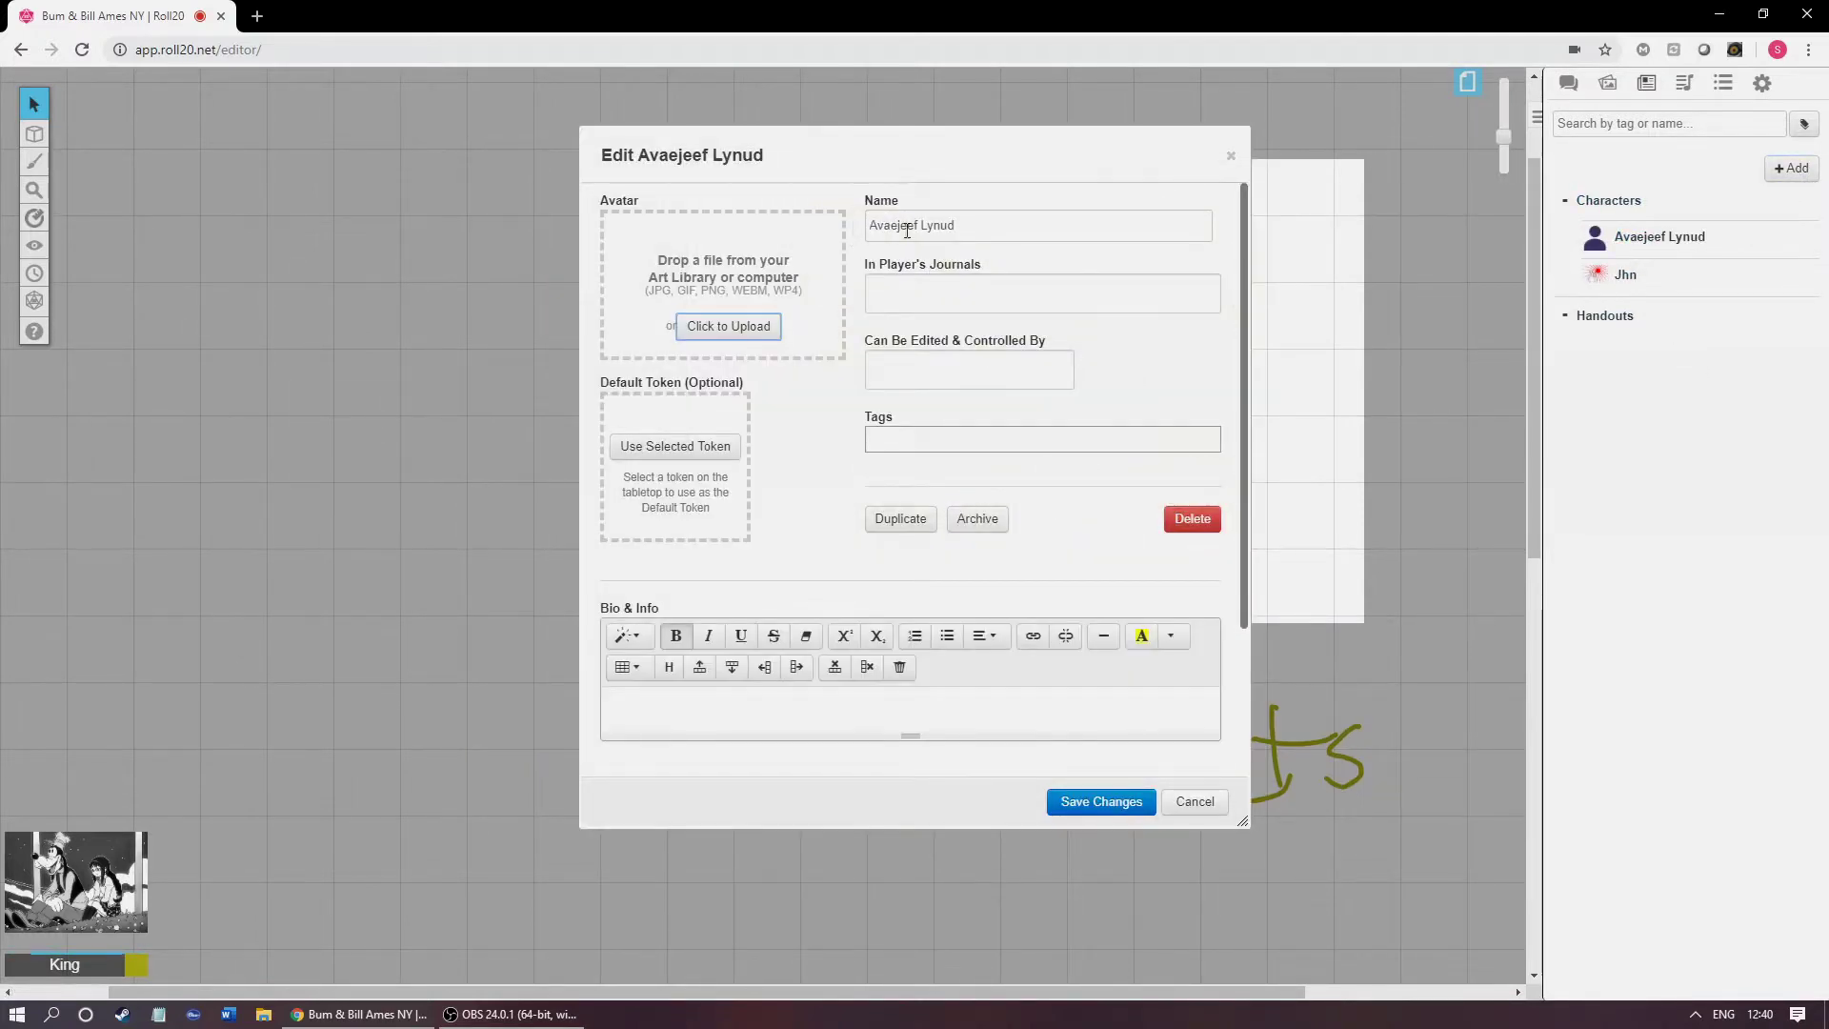
pyautogui.write('Jhns Fruns')
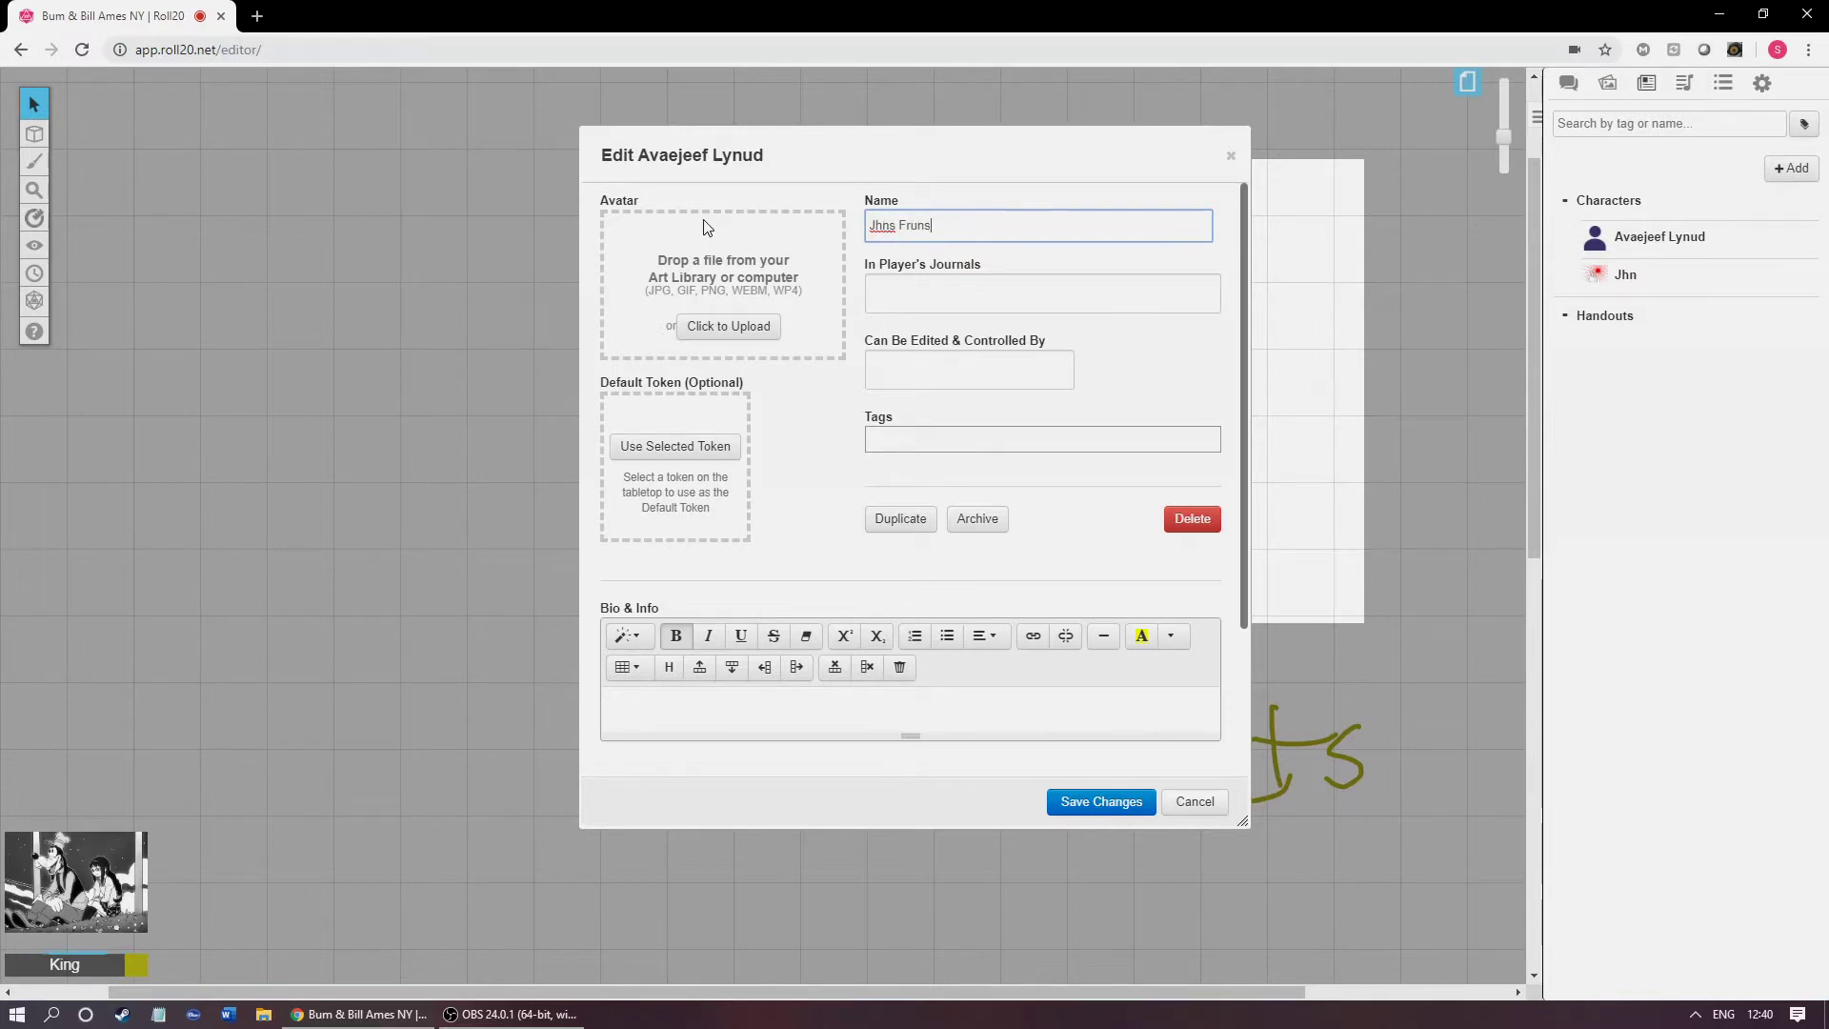
pyautogui.click(974, 368)
pyautogui.click(931, 400)
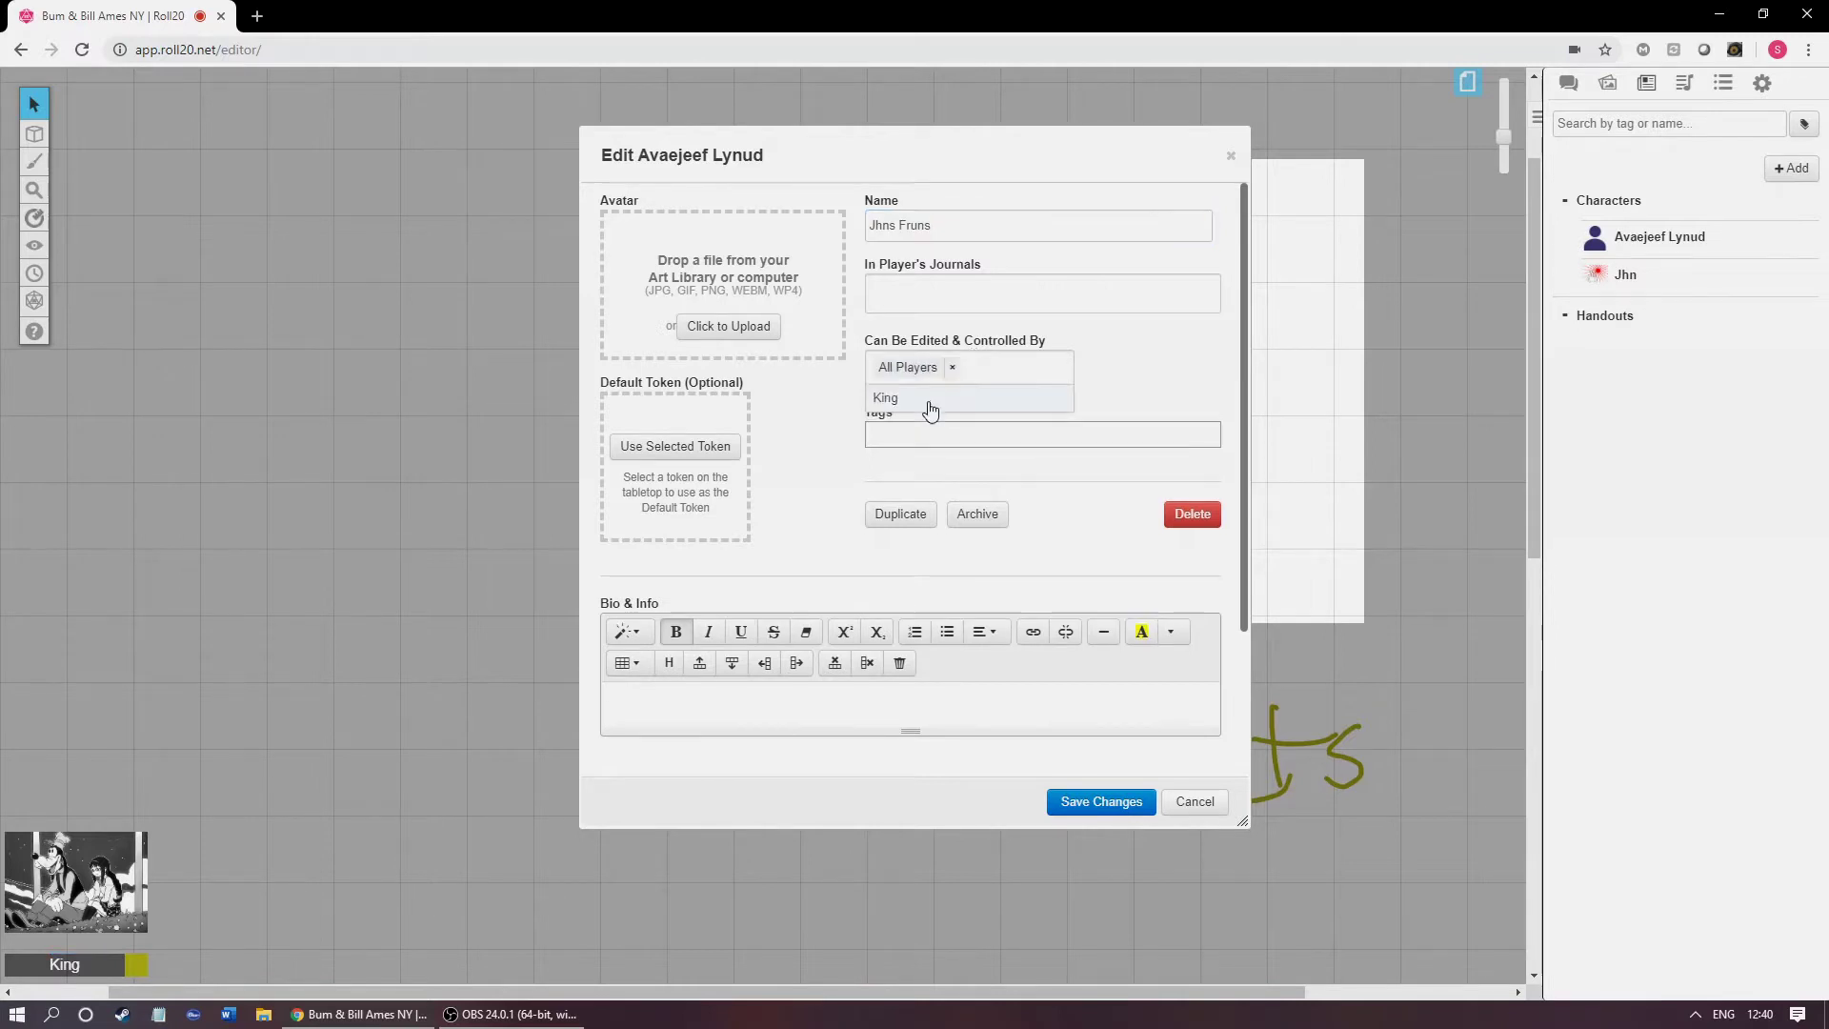
pyautogui.click(849, 460)
pyautogui.click(678, 447)
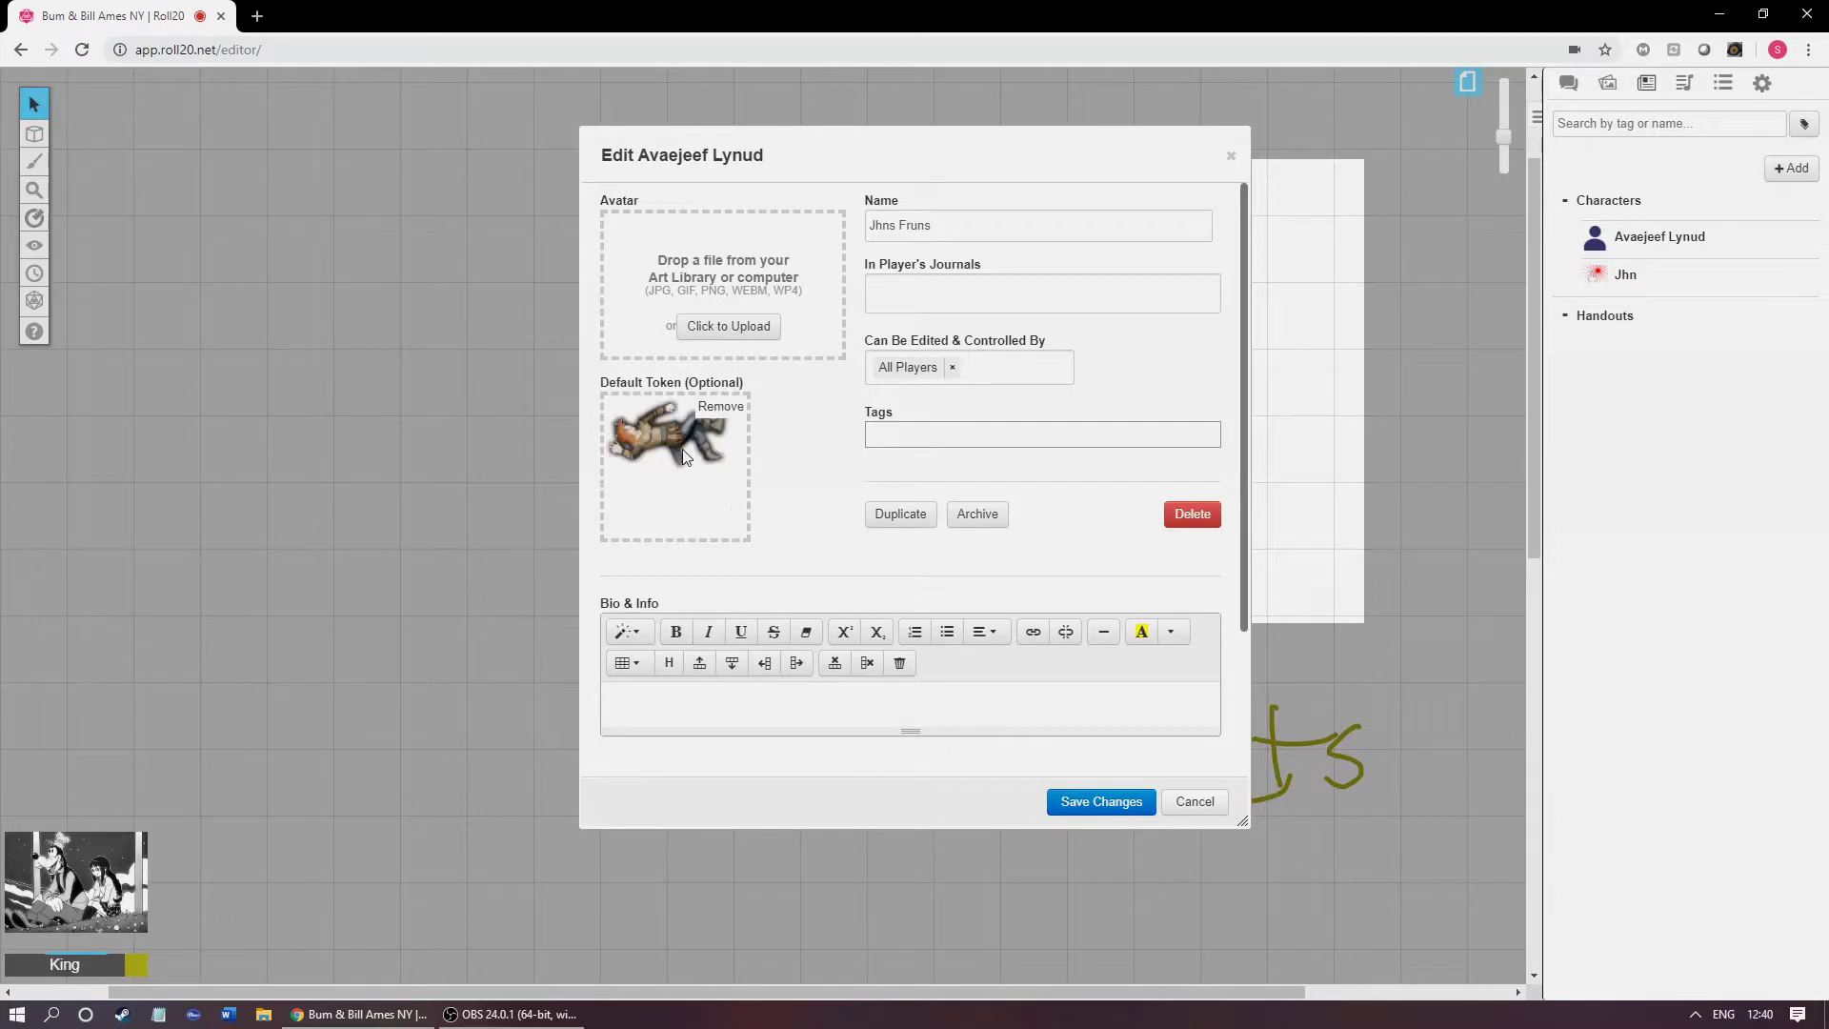
# Step: Move the character editor aside and remove the default token again
pyautogui.moveTo(905, 156)
pyautogui.mouseDown()
pyautogui.moveTo(502, 191)
pyautogui.moveTo(535, 132)
pyautogui.mouseUp()
pyautogui.moveTo(334, 381)
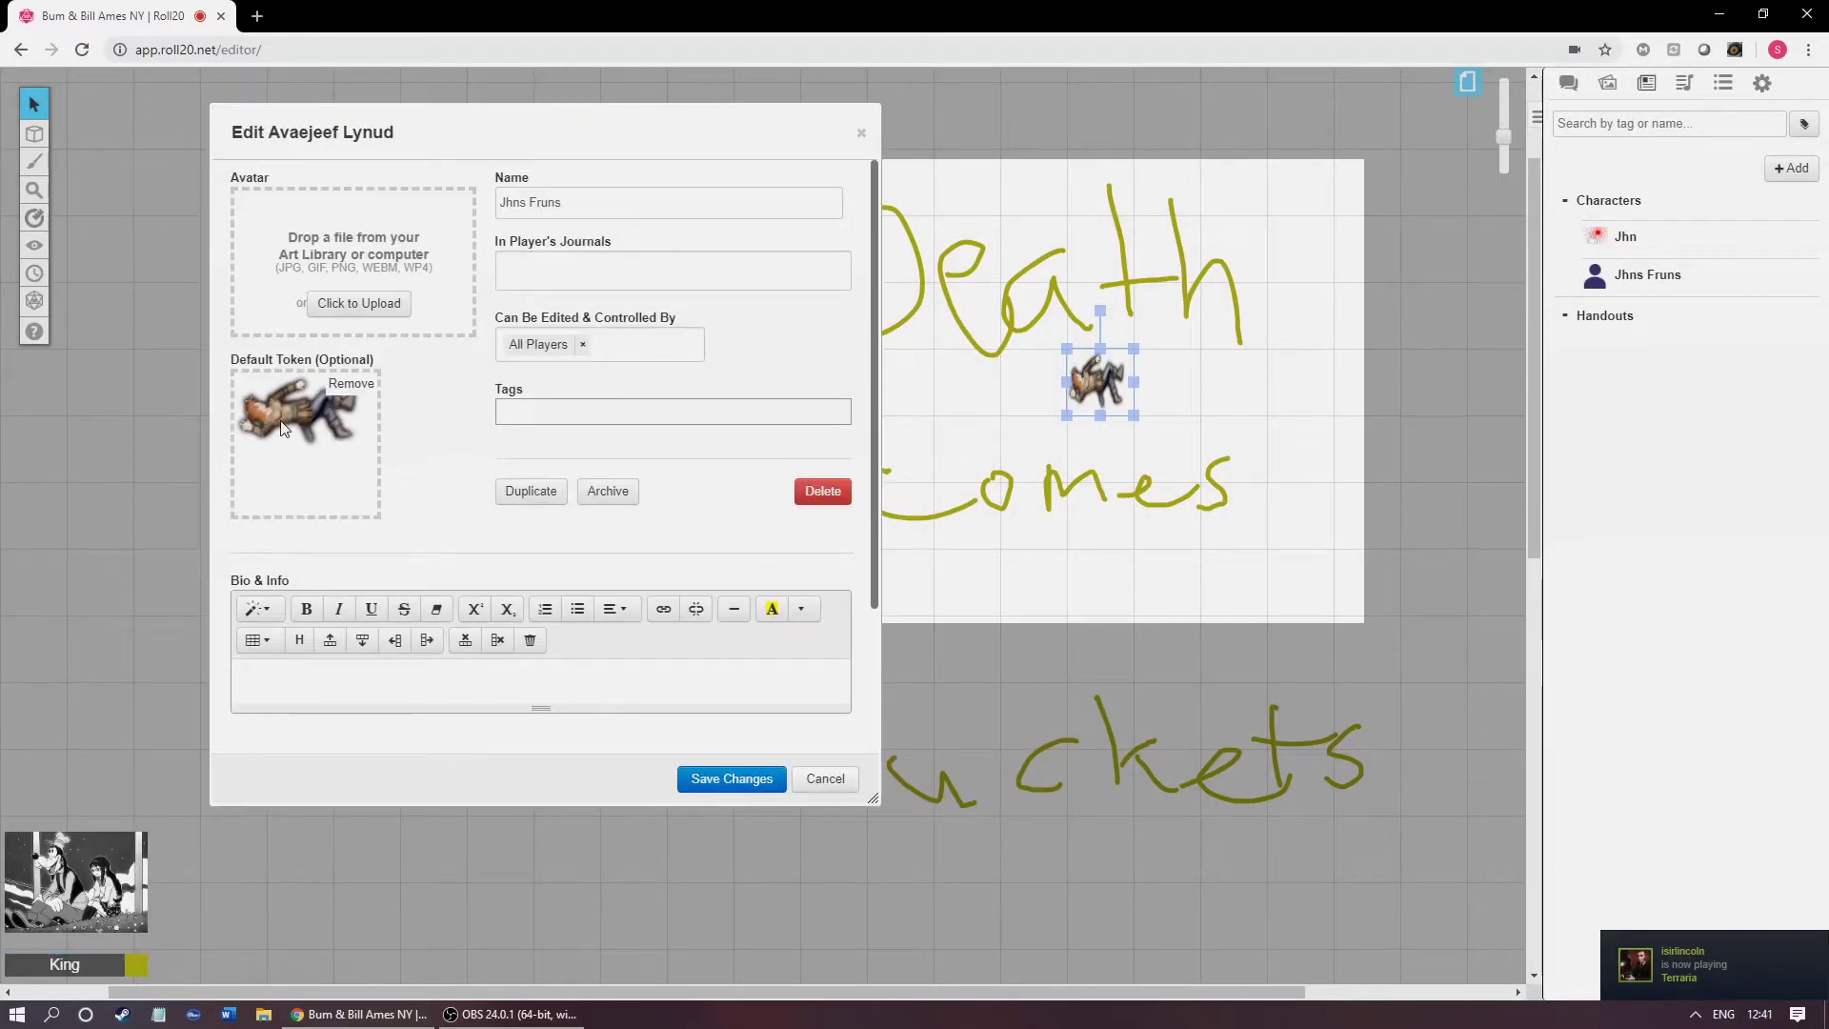
pyautogui.click(350, 384)
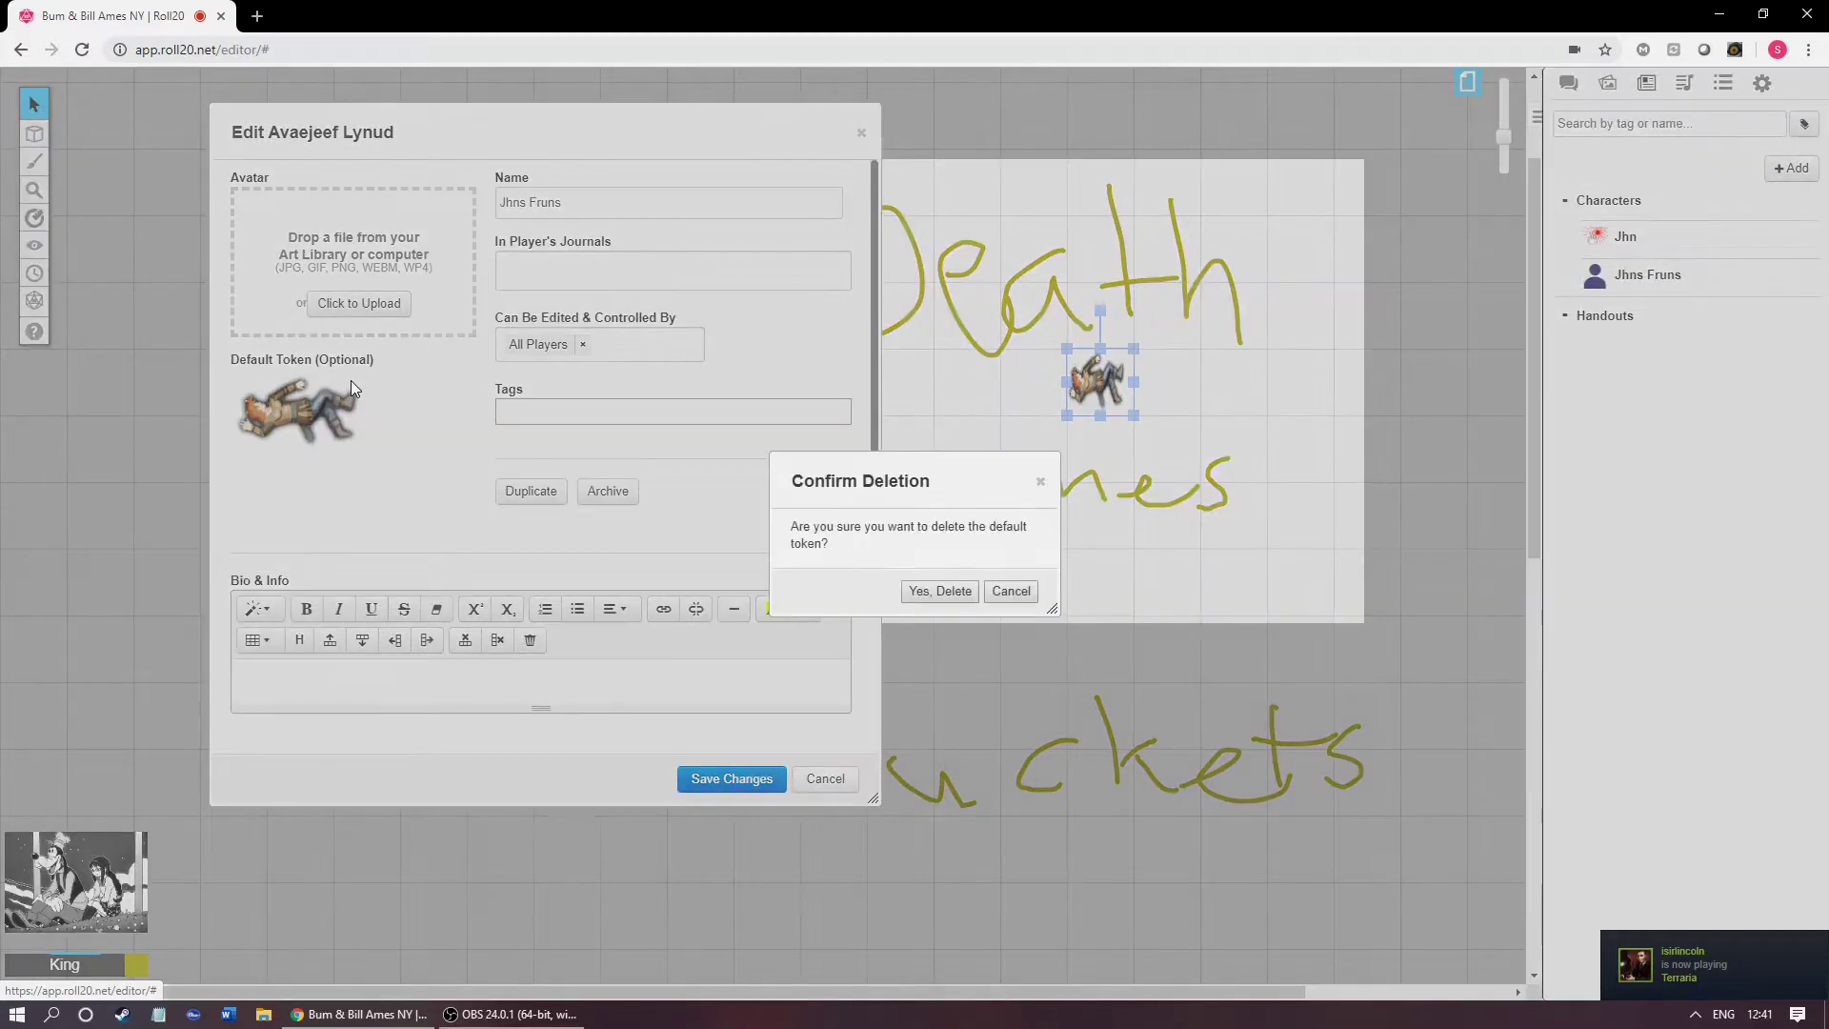
pyautogui.click(943, 592)
# Step: Upload jojorse.png as the character's avatar and save the changes
pyautogui.click(360, 306)
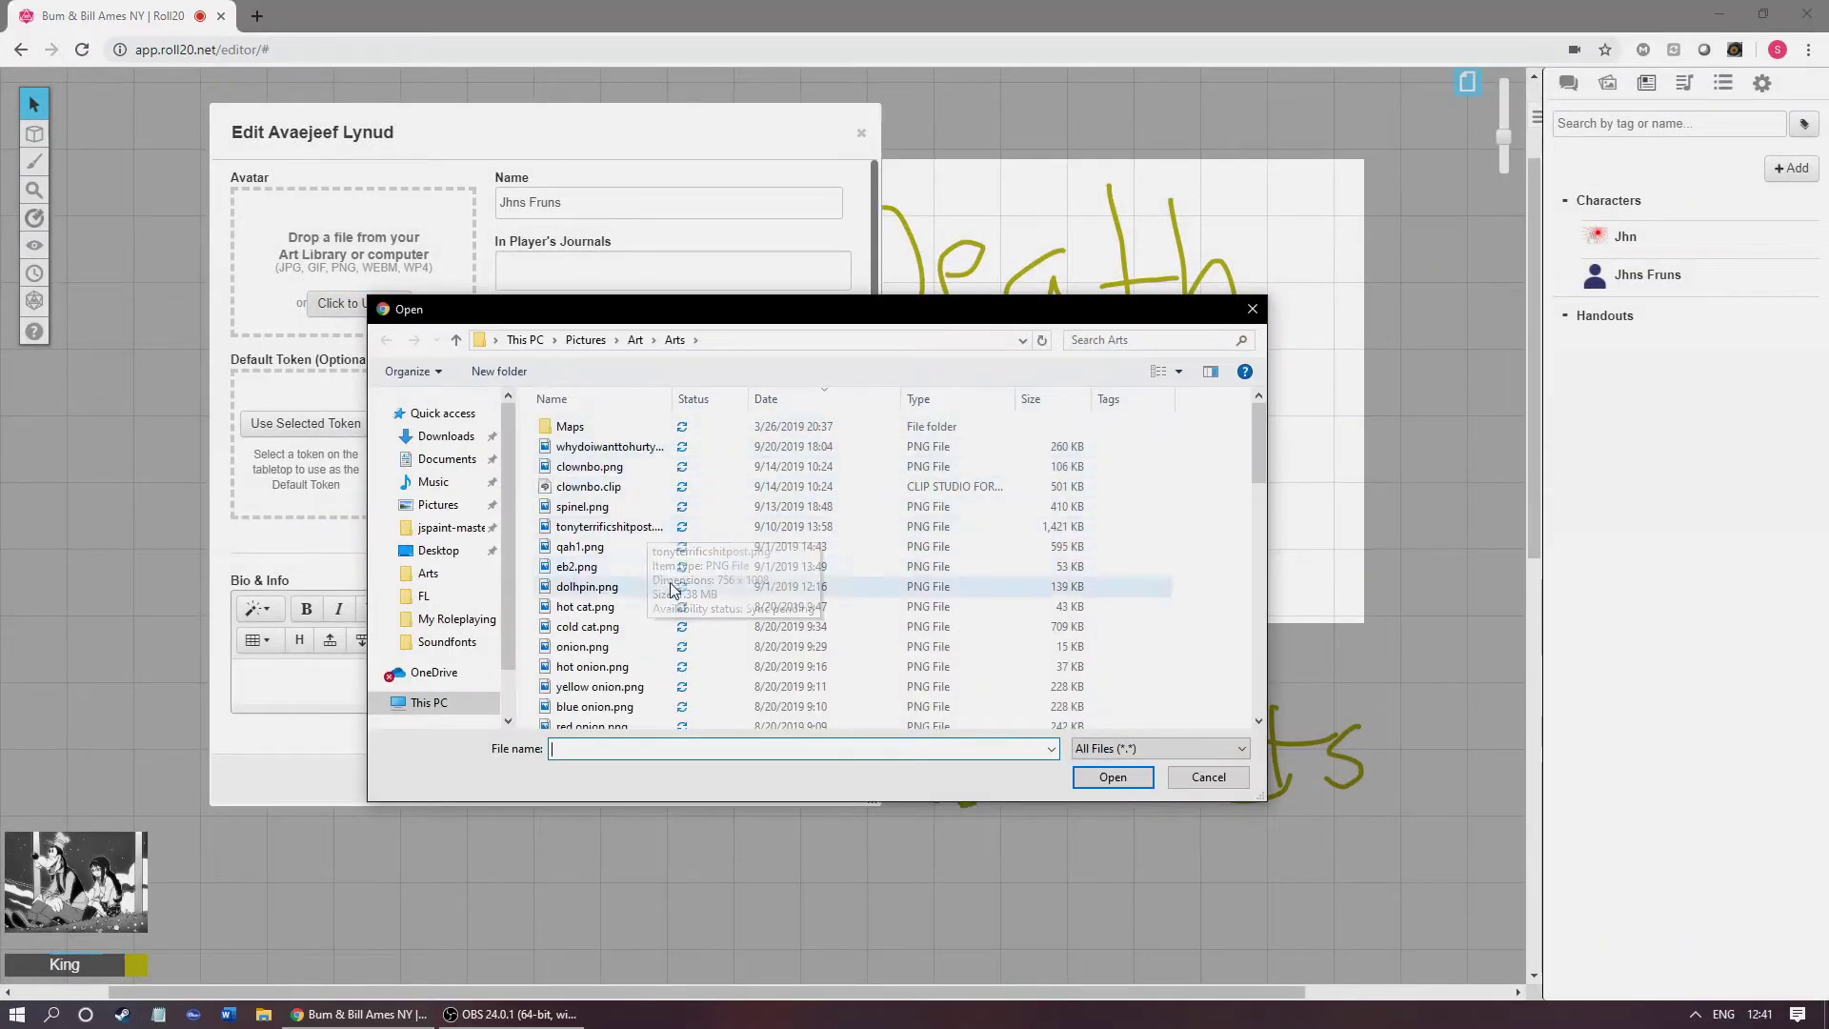
pyautogui.scroll(-1, 680, 600)
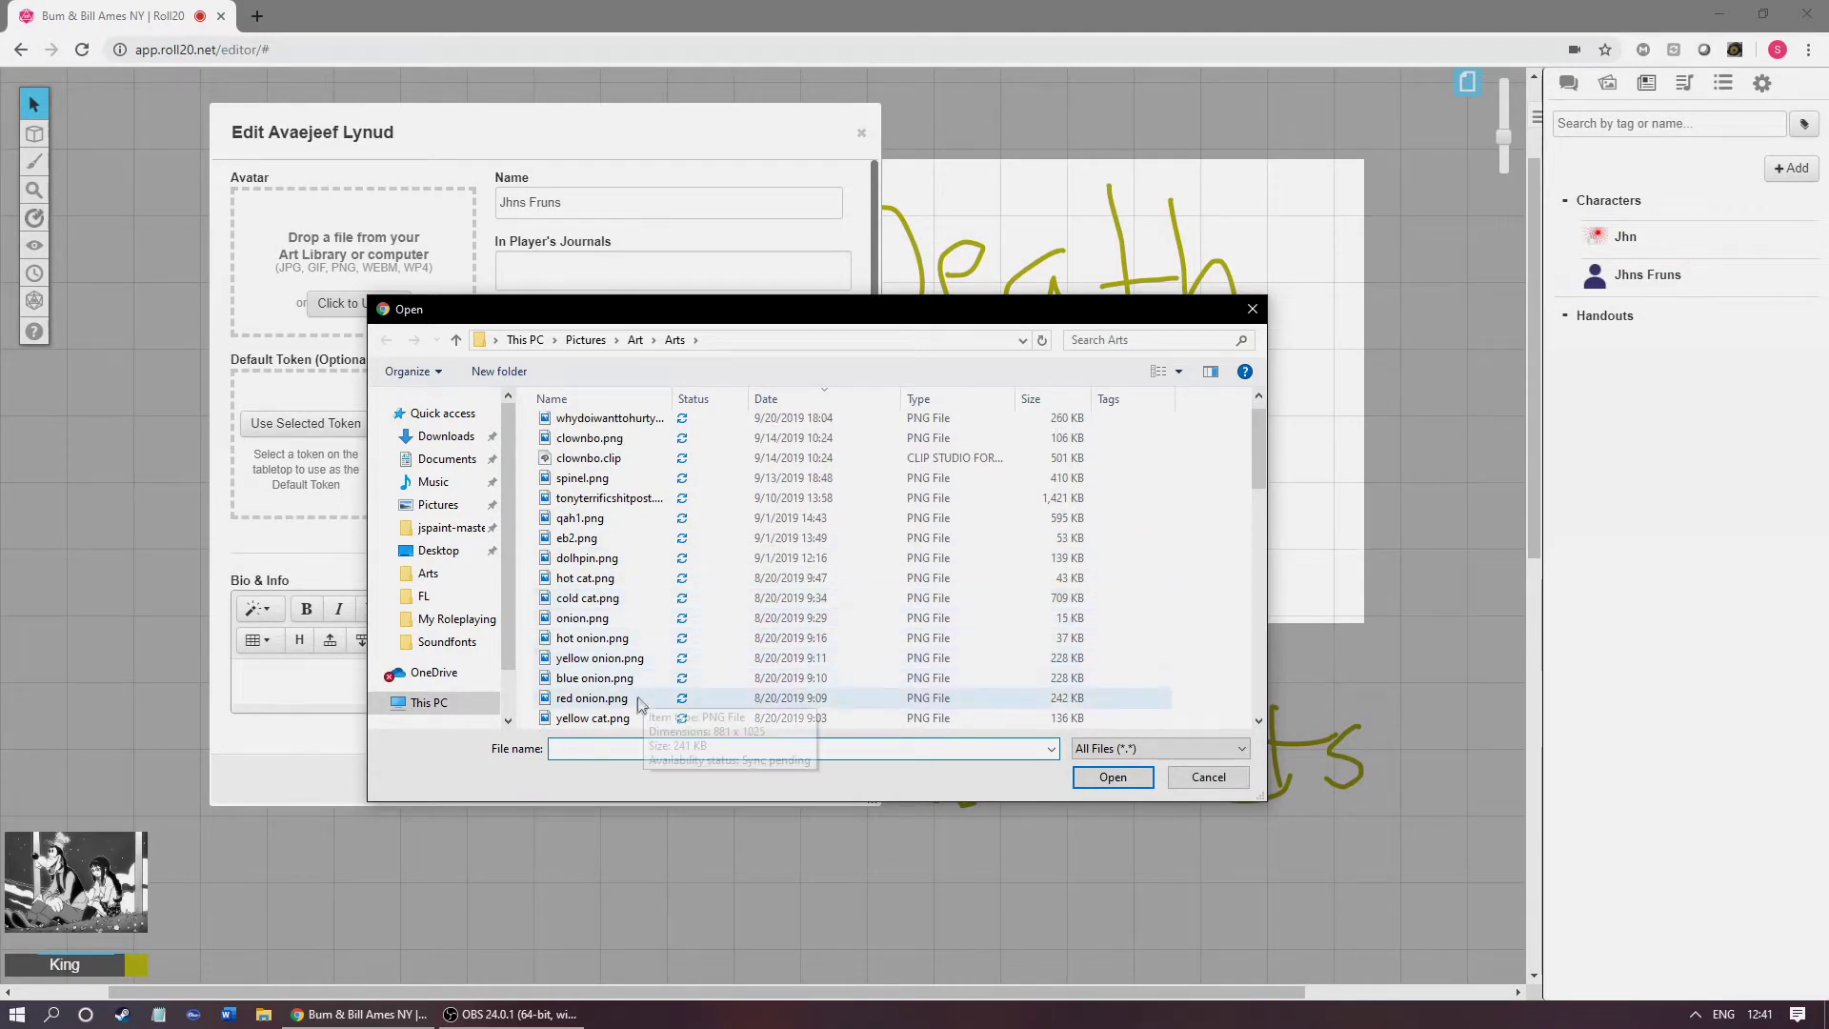
pyautogui.scroll(-2, 650, 714)
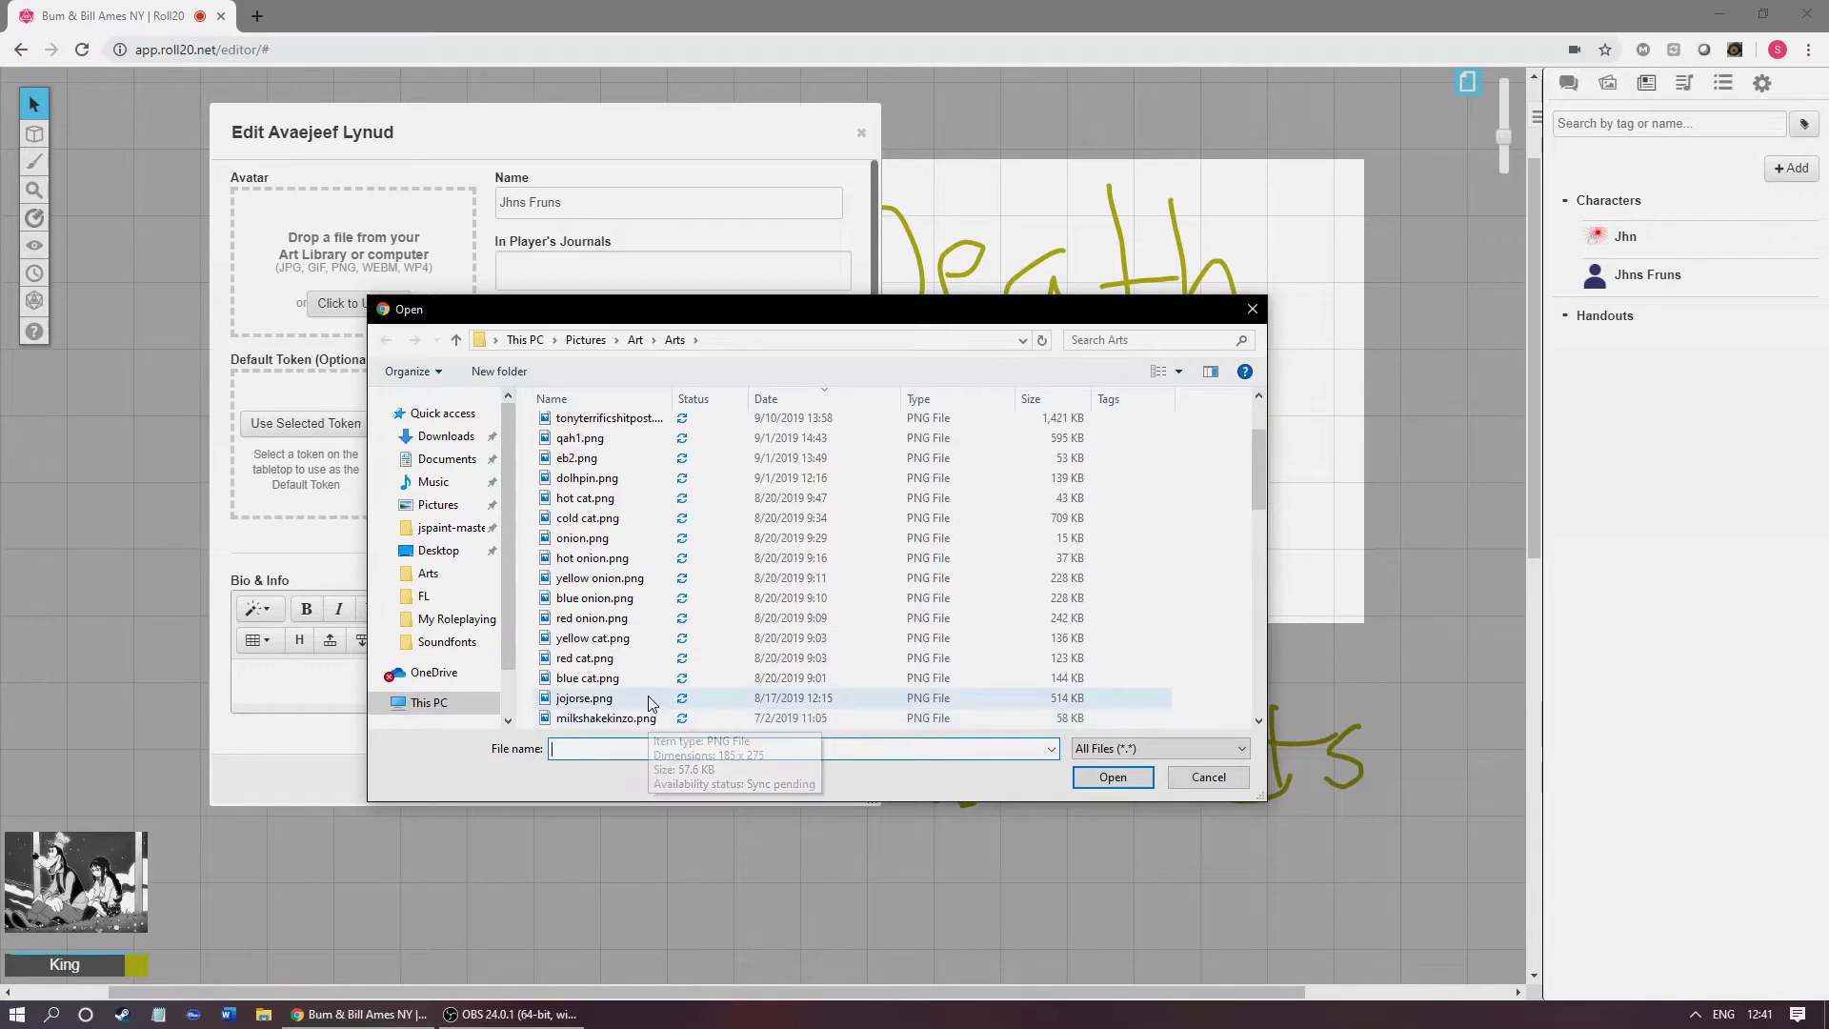
pyautogui.doubleClick(648, 702)
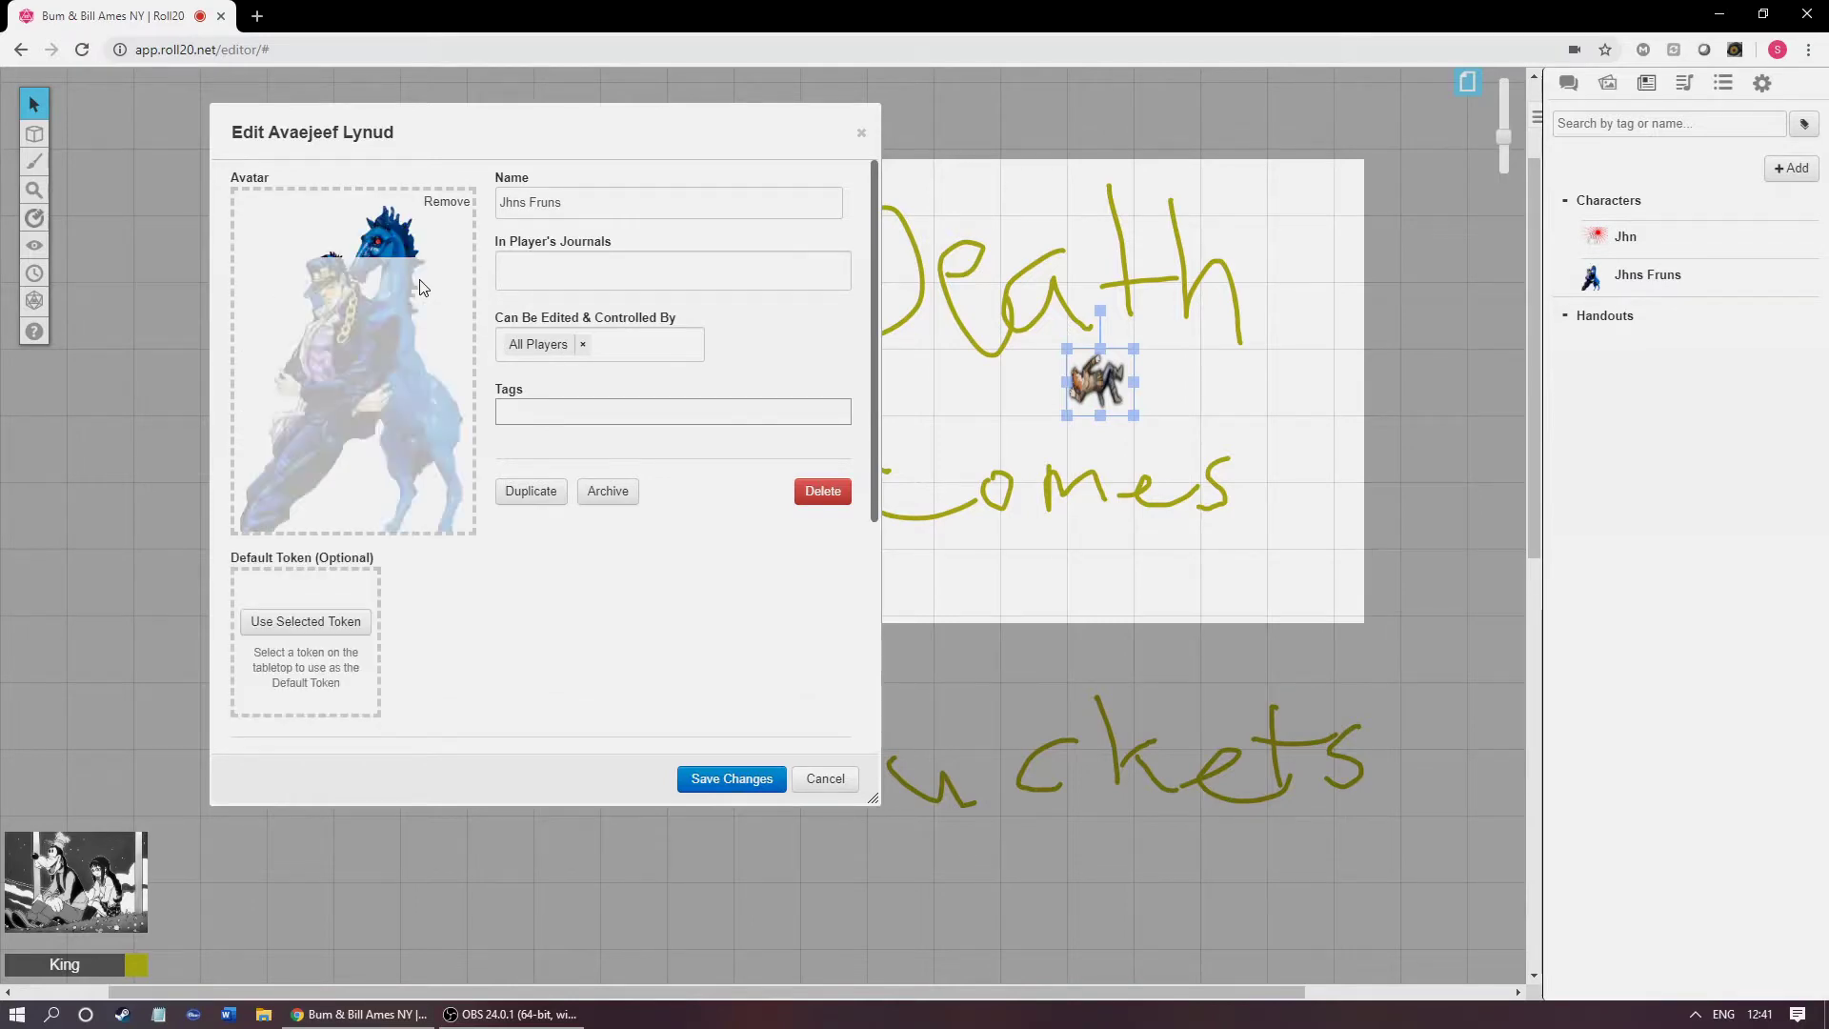
pyautogui.click(720, 780)
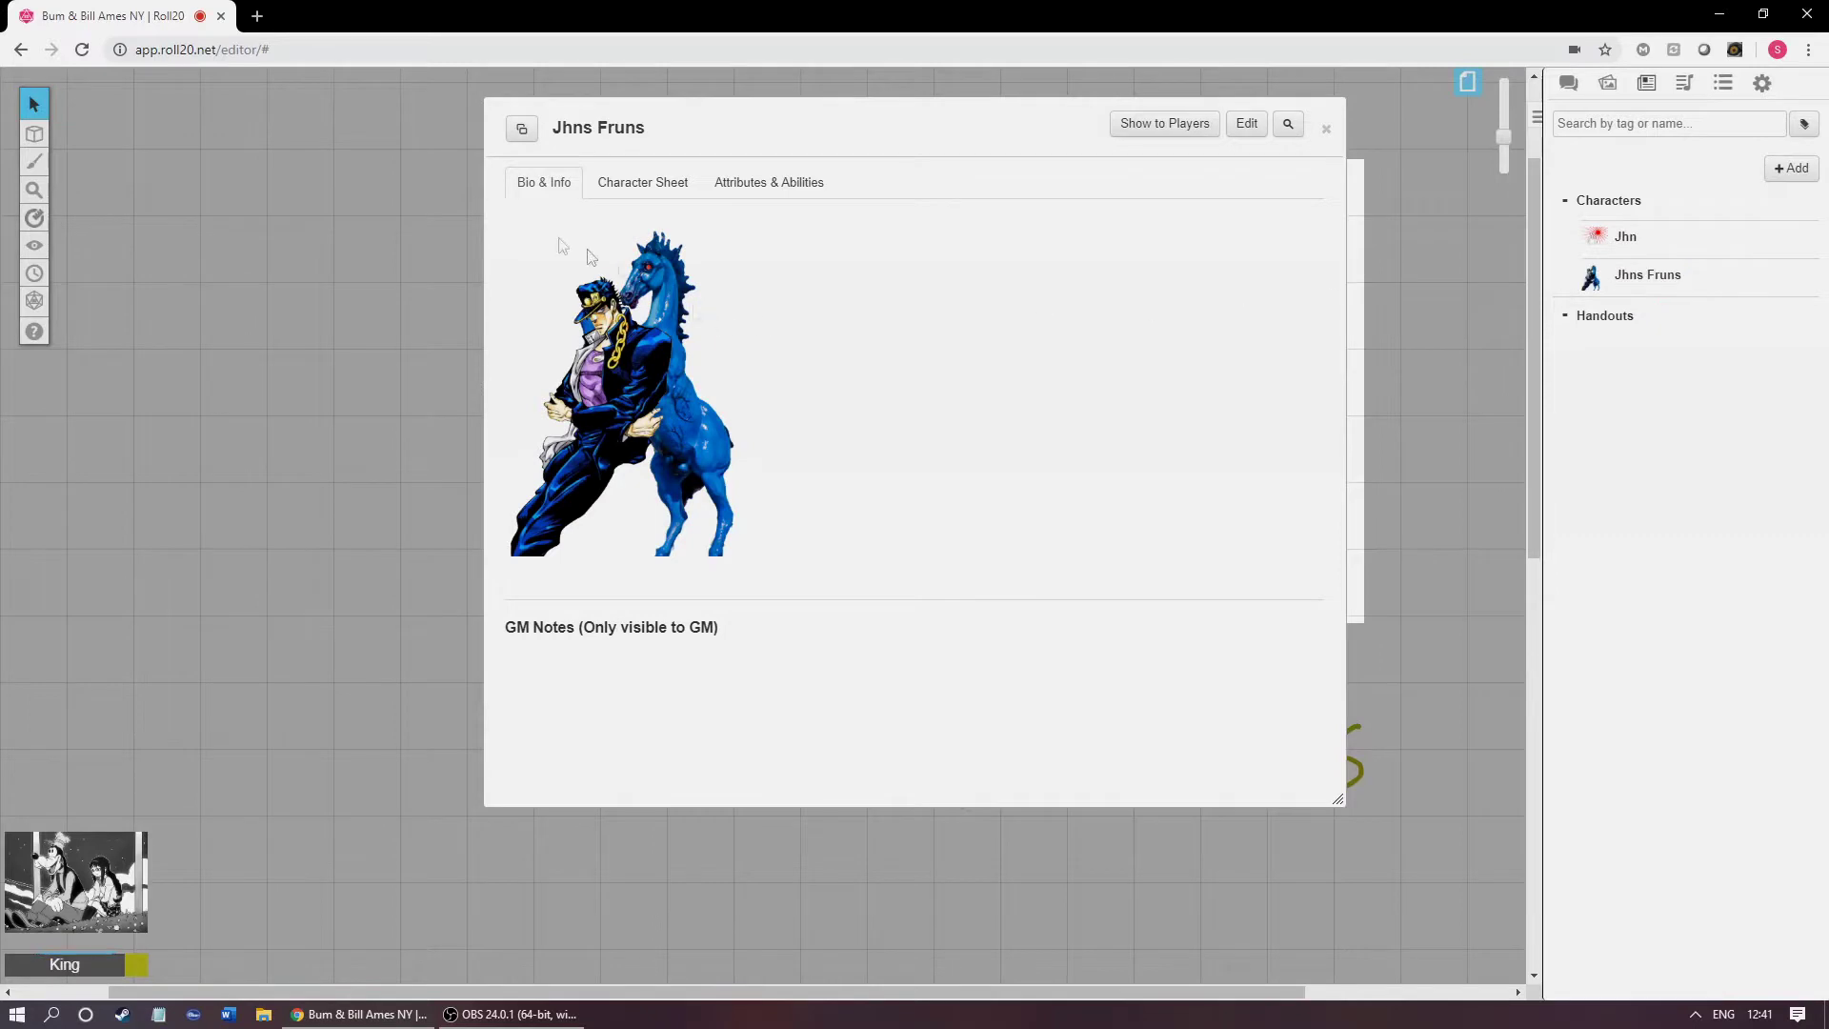
# Step: Open Jhns Fruns' character sheet and cycle it from Character Mode through Ship Mode to Faction Mode
pyautogui.click(620, 184)
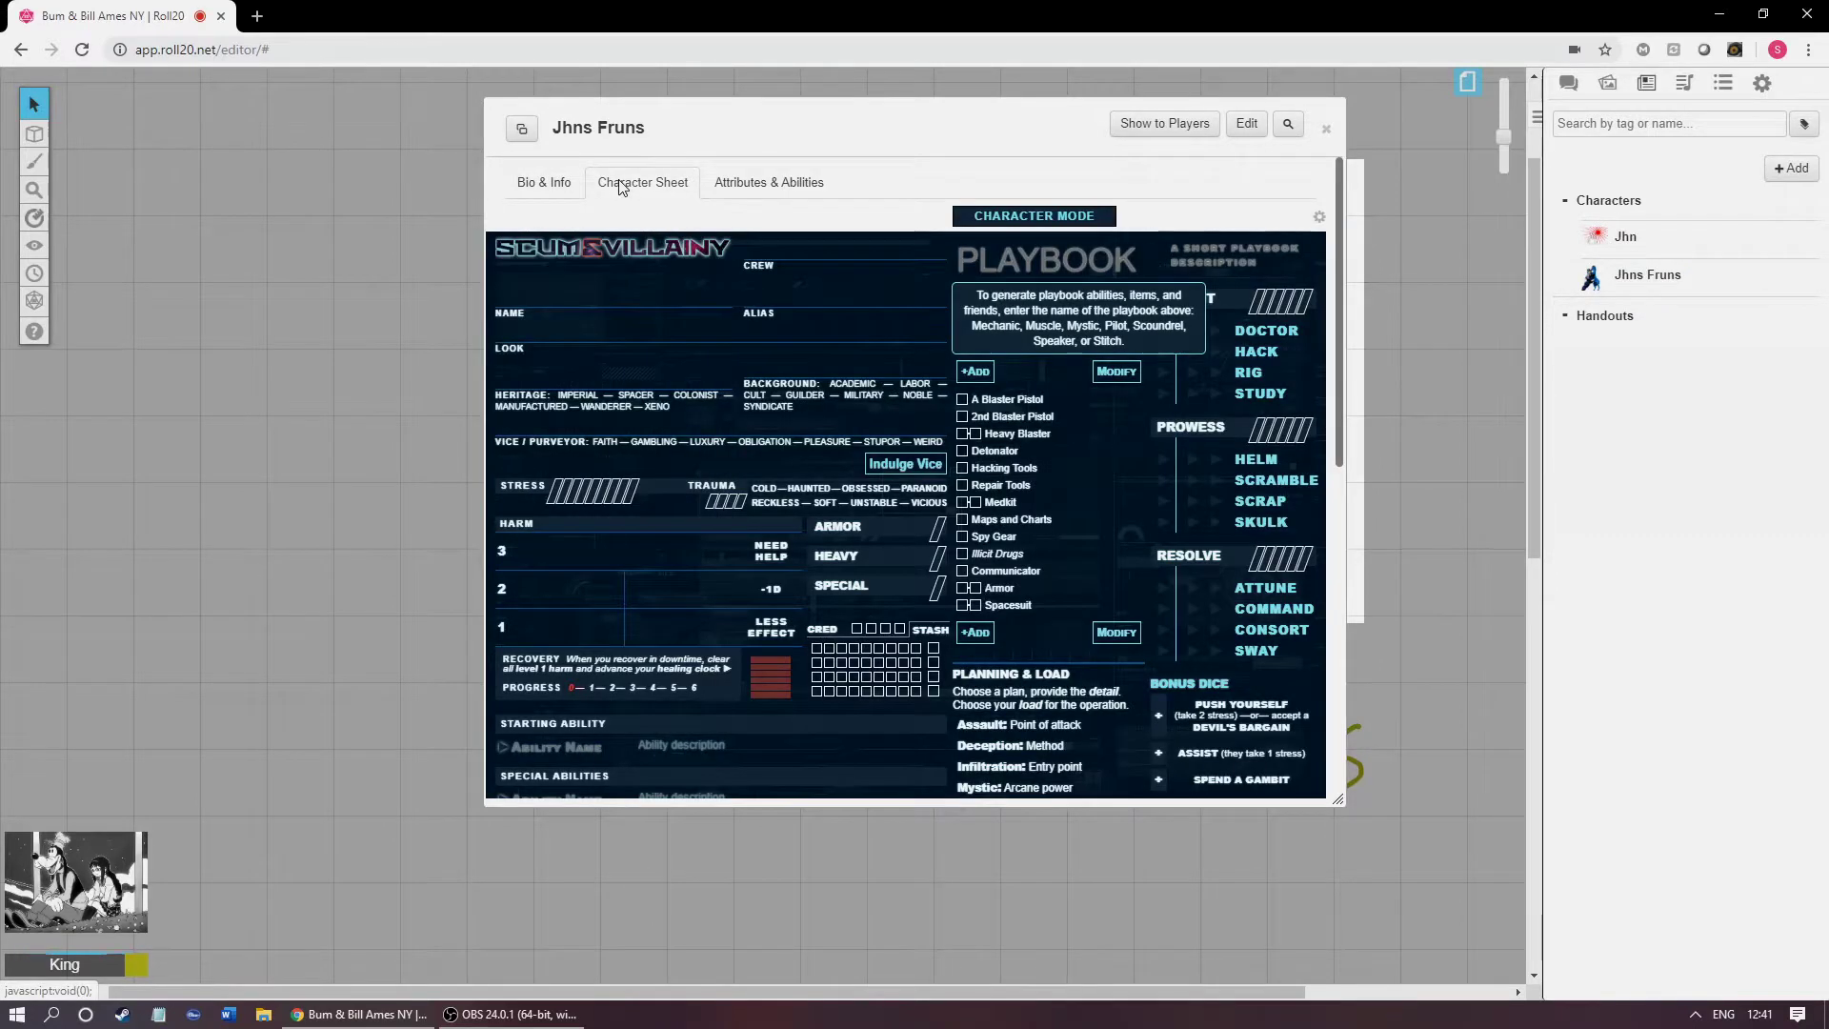
pyautogui.click(1002, 221)
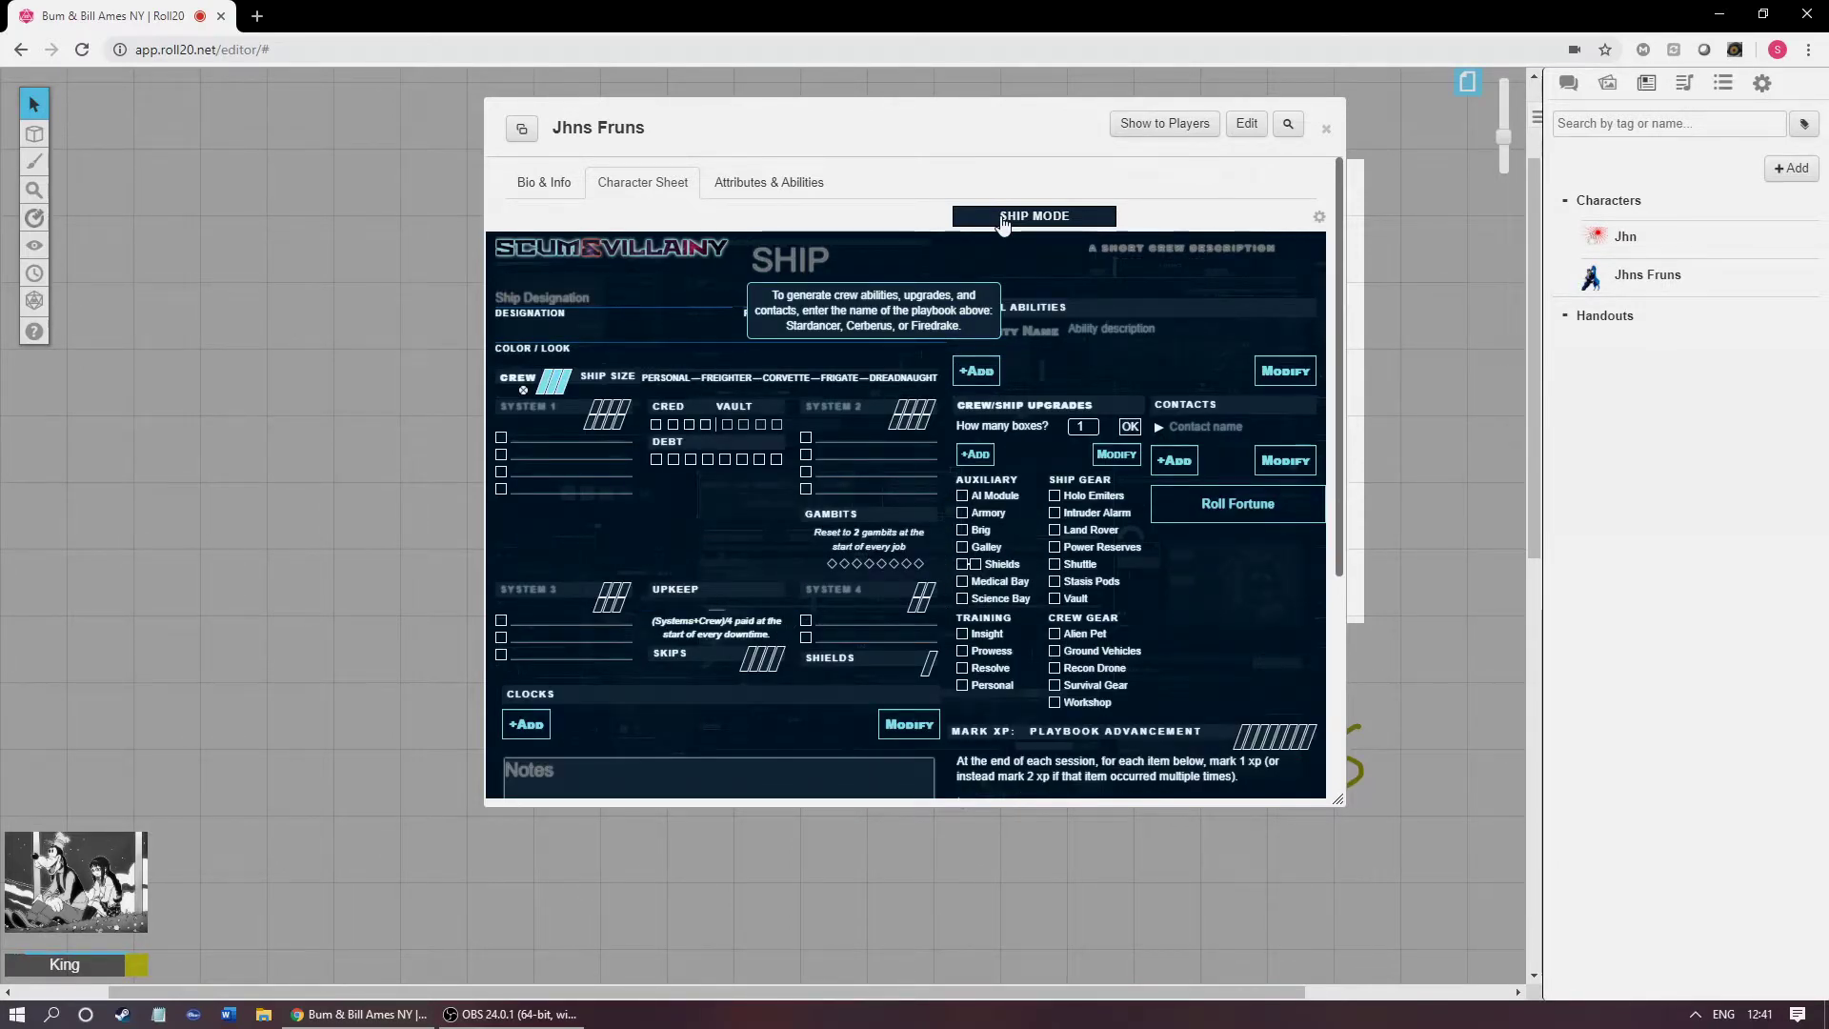
pyautogui.click(1002, 219)
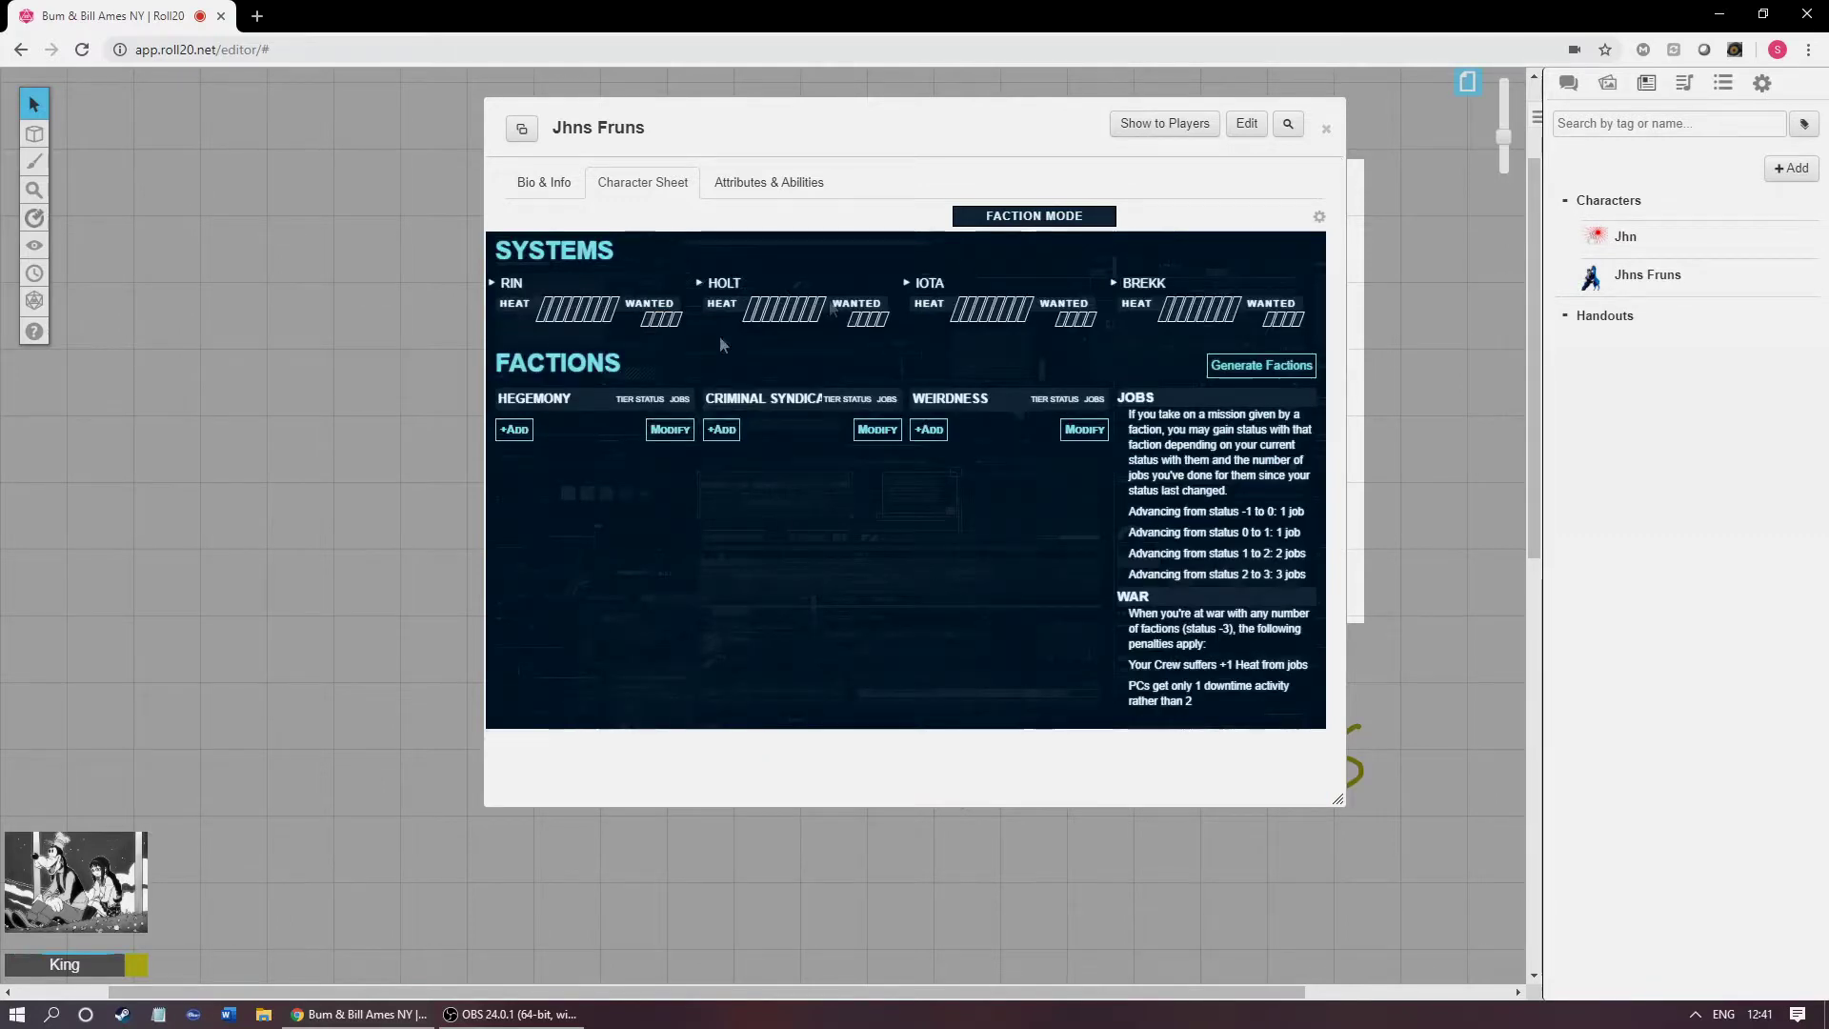
# Step: Inspect the editable Rin, Holt and Iota system names and the Factions heading text
pyautogui.click(570, 279)
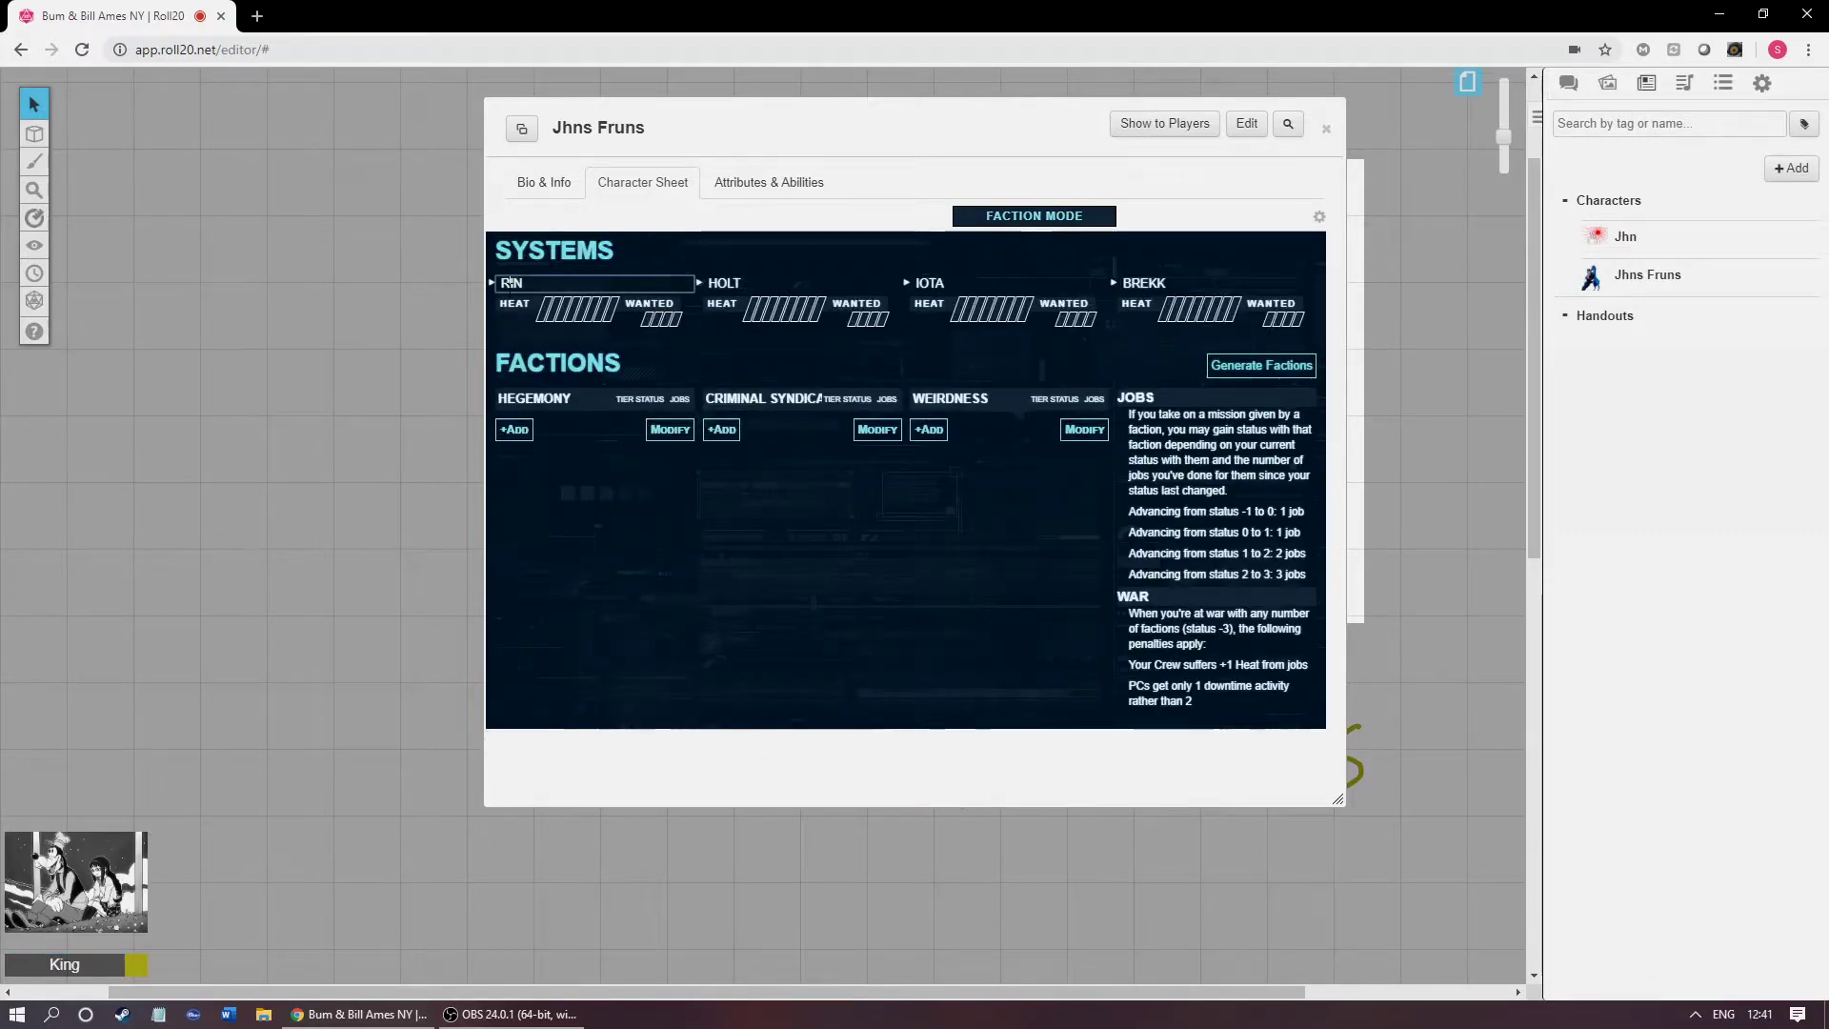
pyautogui.click(741, 283)
pyautogui.click(944, 283)
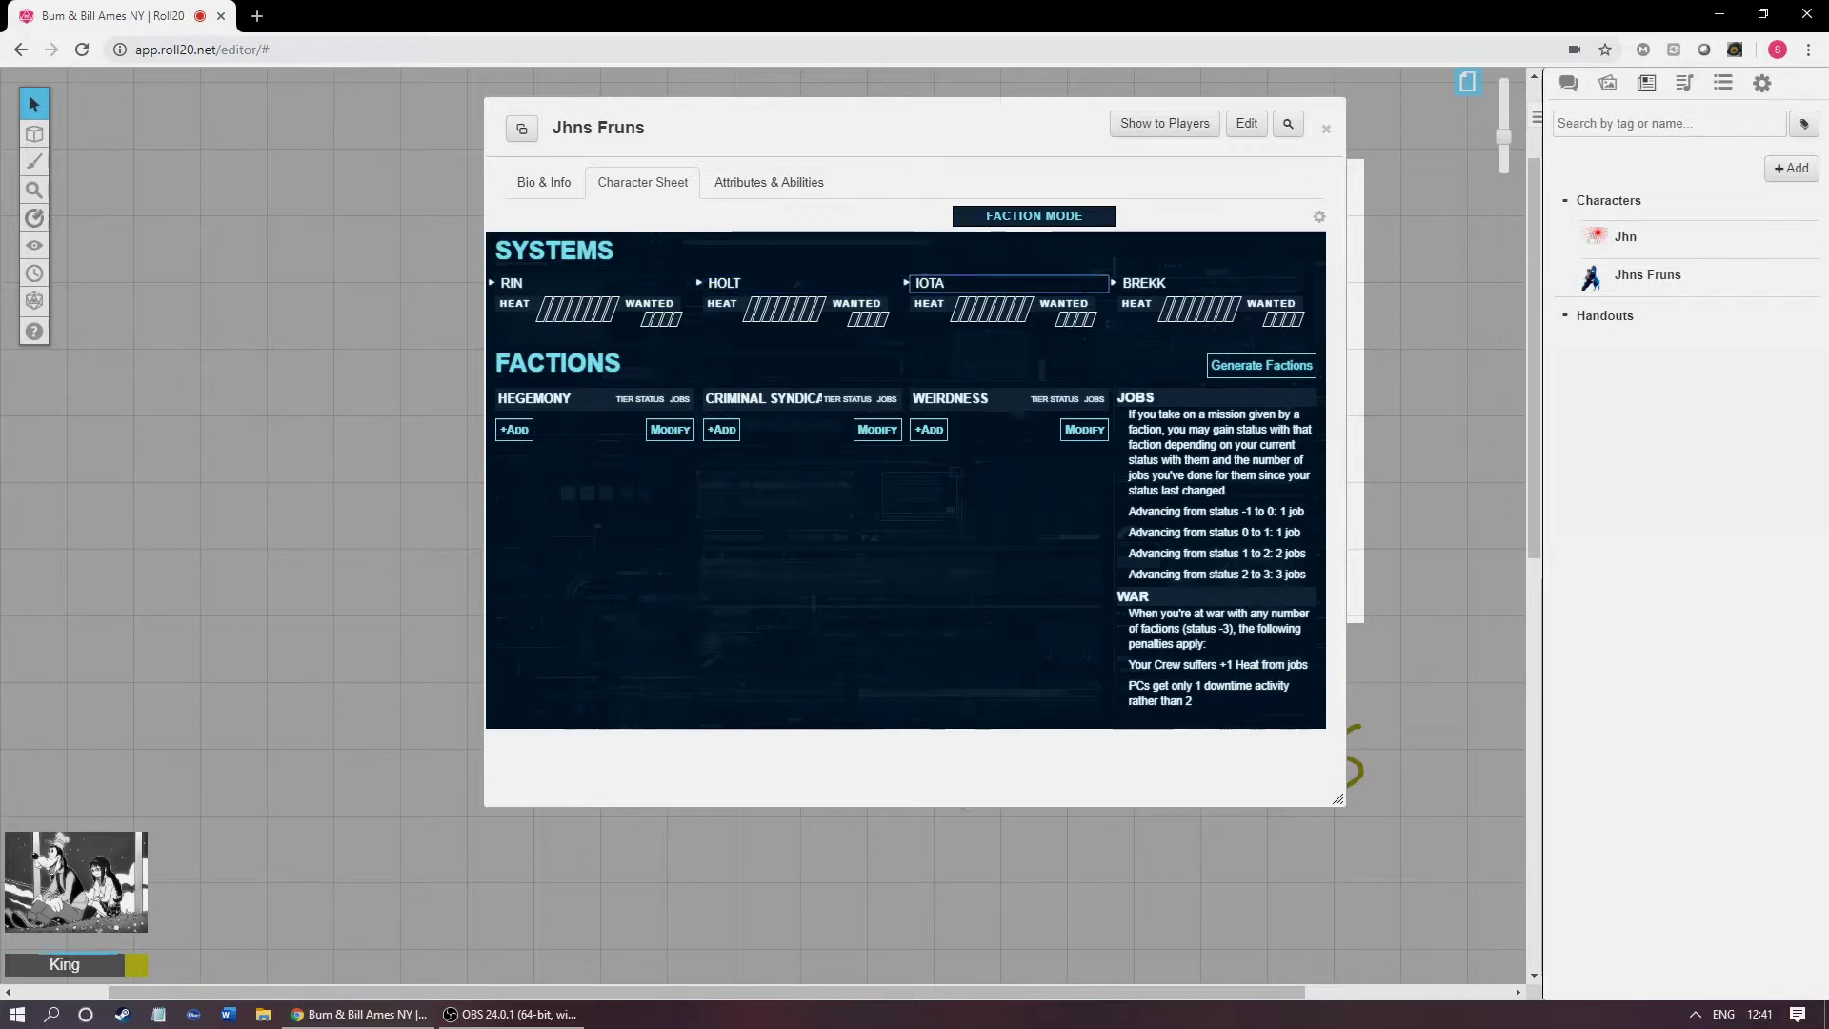
pyautogui.click(657, 365)
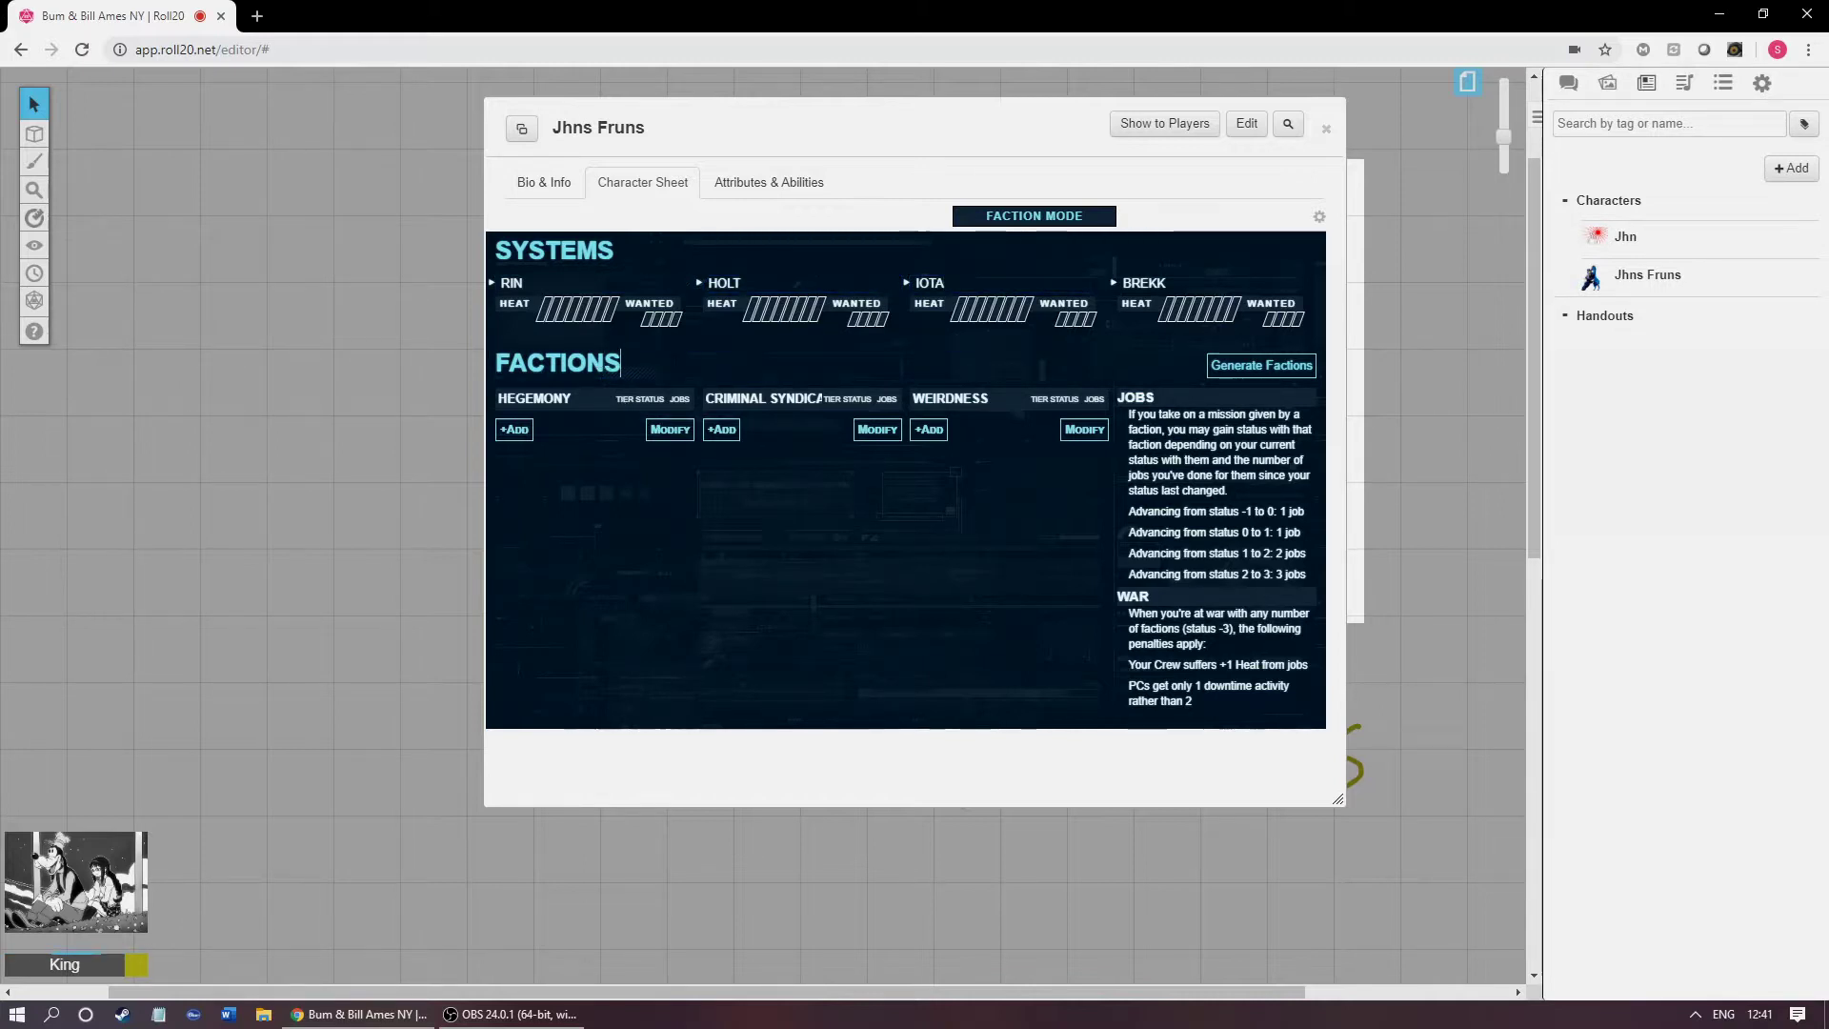
pyautogui.click(693, 519)
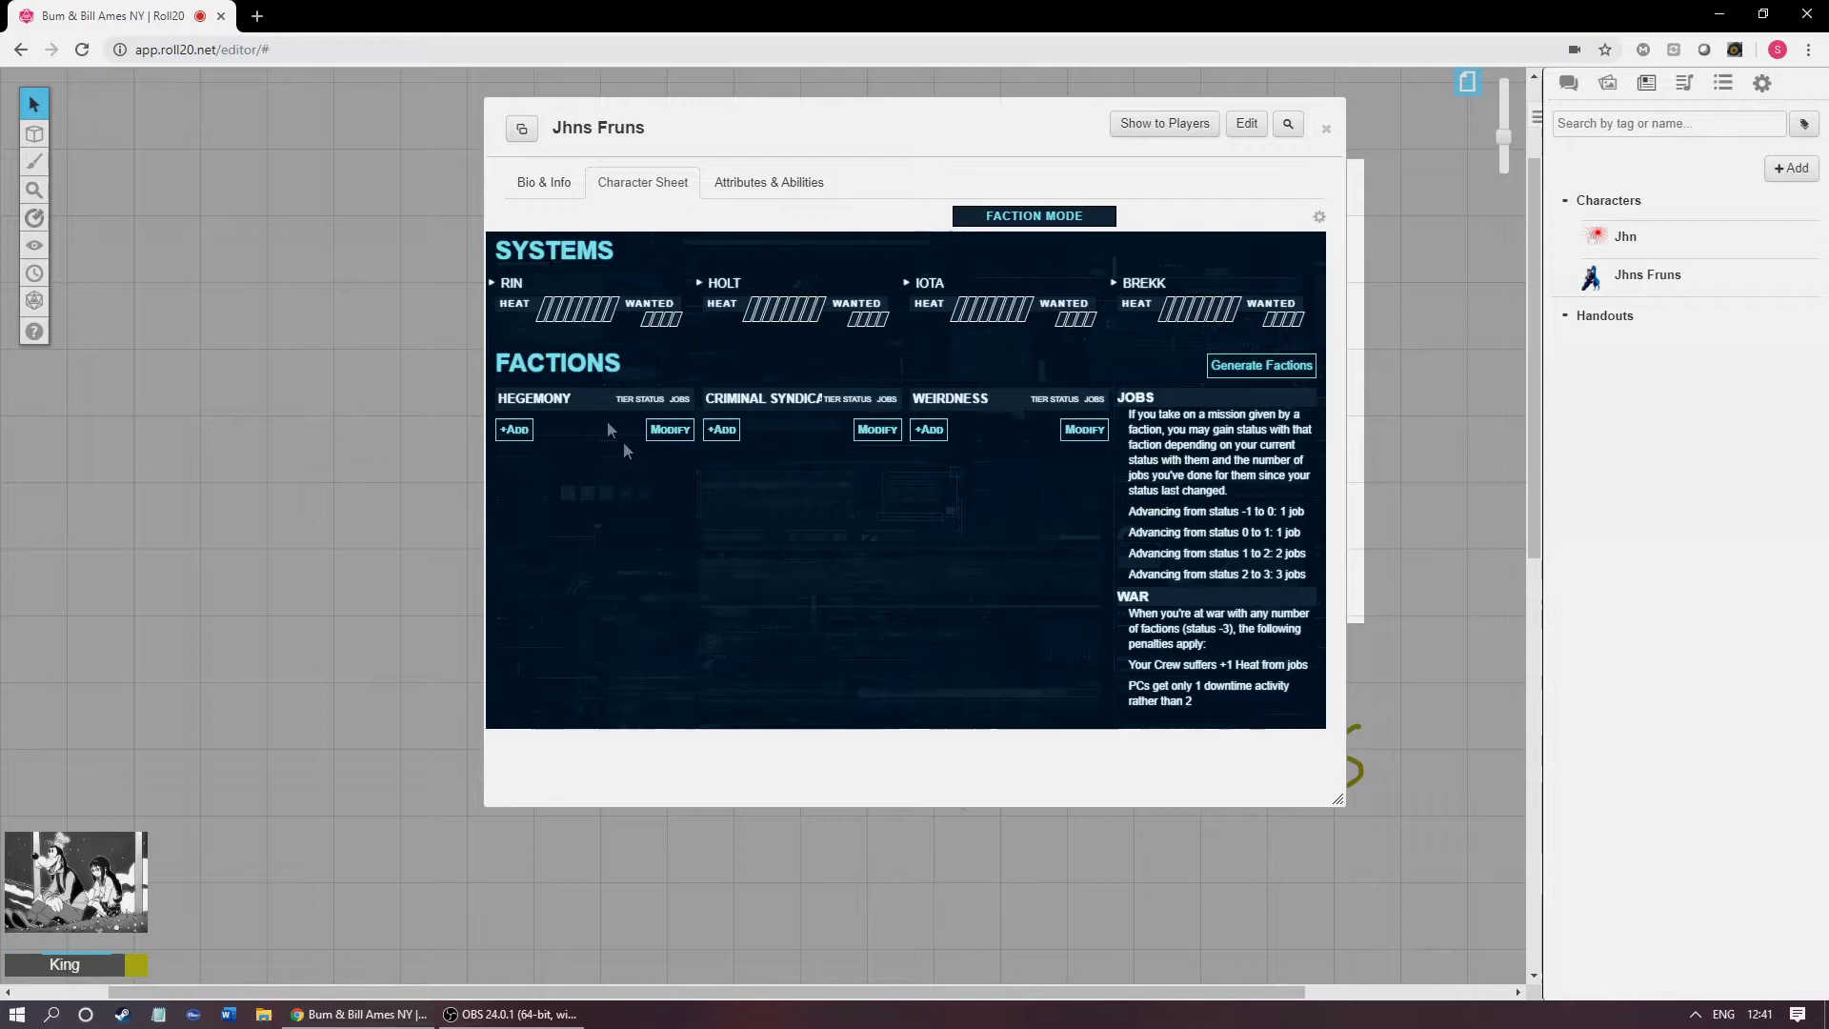
pyautogui.doubleClick(602, 366)
pyautogui.click(684, 348)
pyautogui.doubleClick(602, 363)
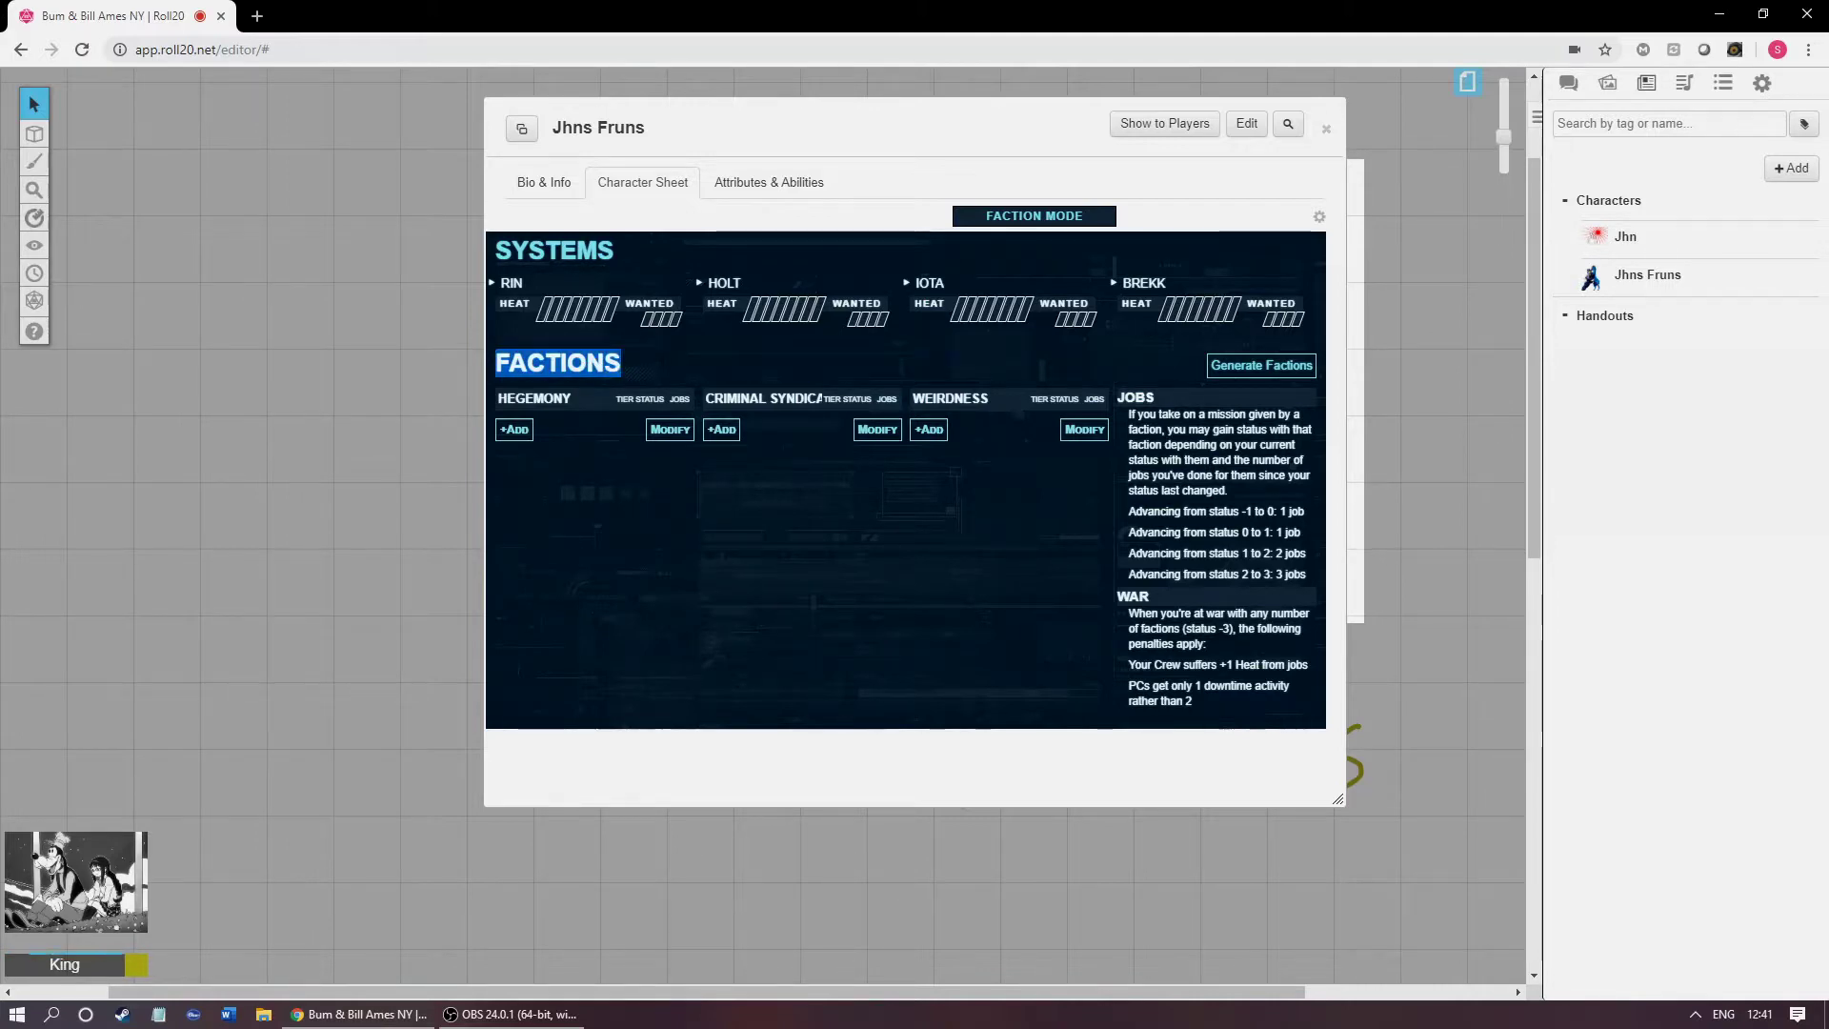
pyautogui.click(583, 505)
pyautogui.doubleClick(597, 364)
pyautogui.click(575, 522)
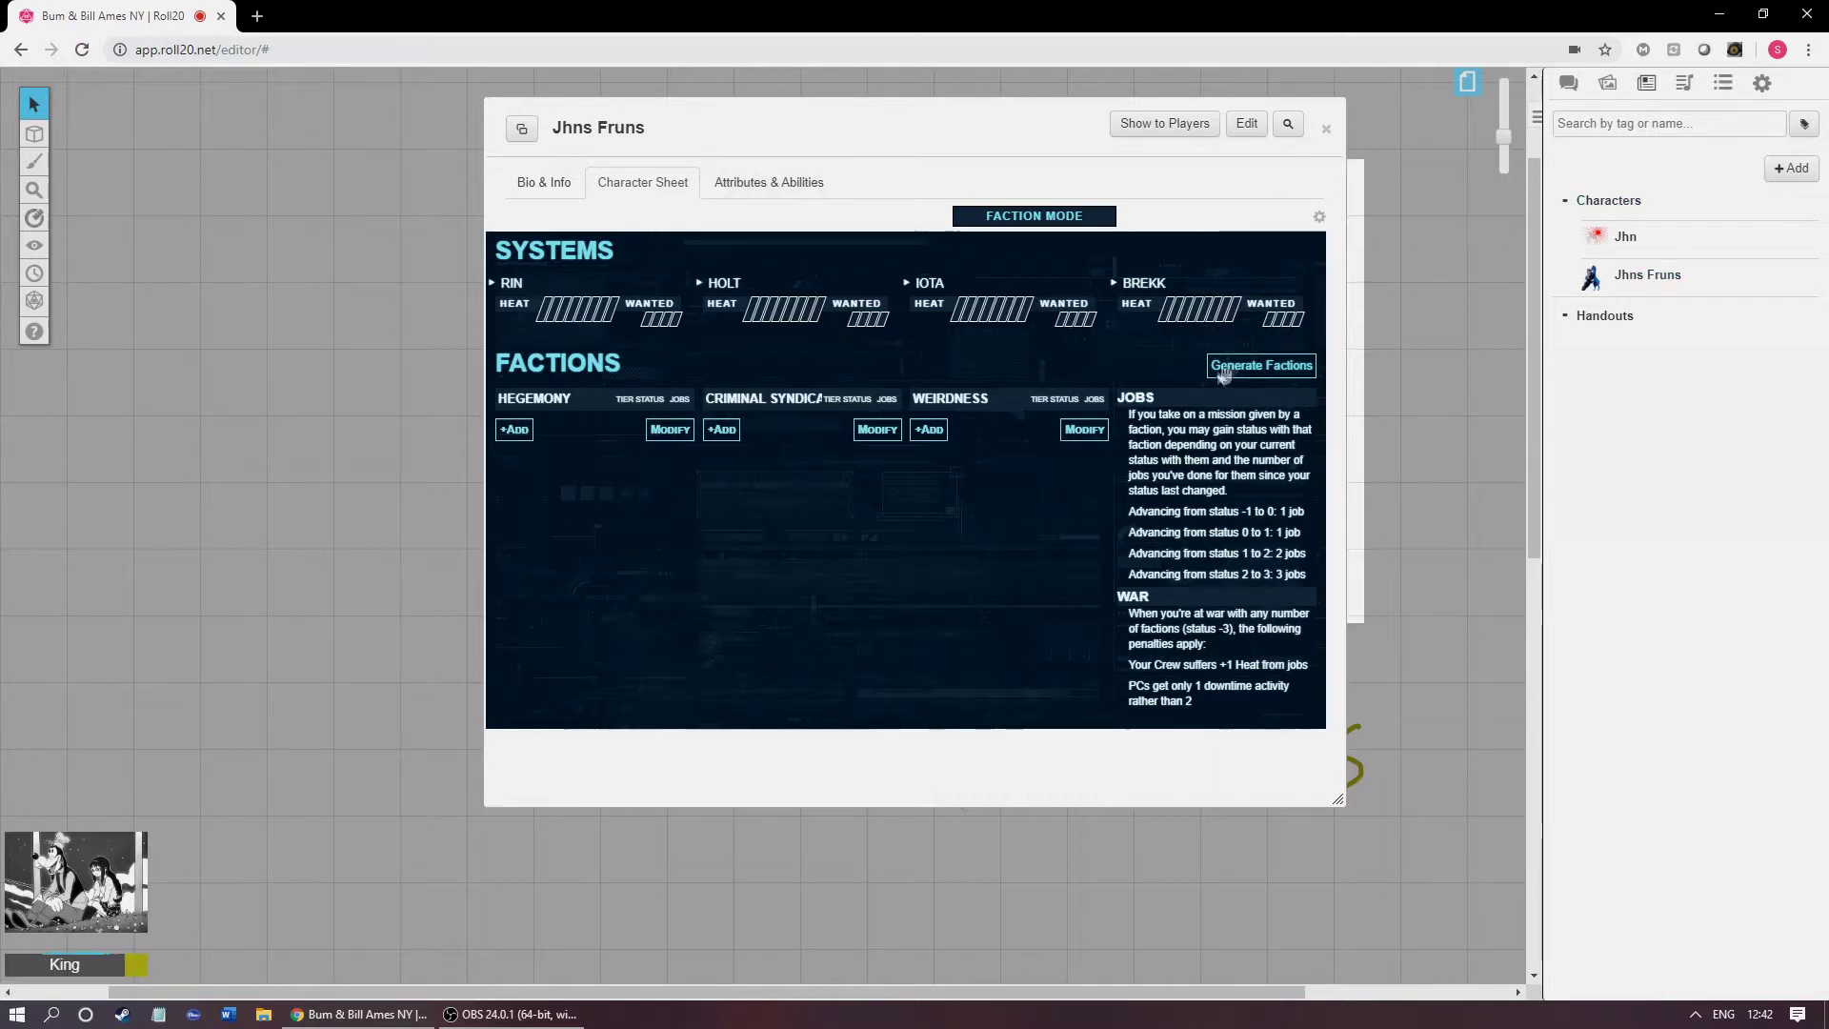
# Step: Generate factions from Guild of Engineers (V) to Sah'iir and expand Guild of Engineers' notes
pyautogui.click(1260, 368)
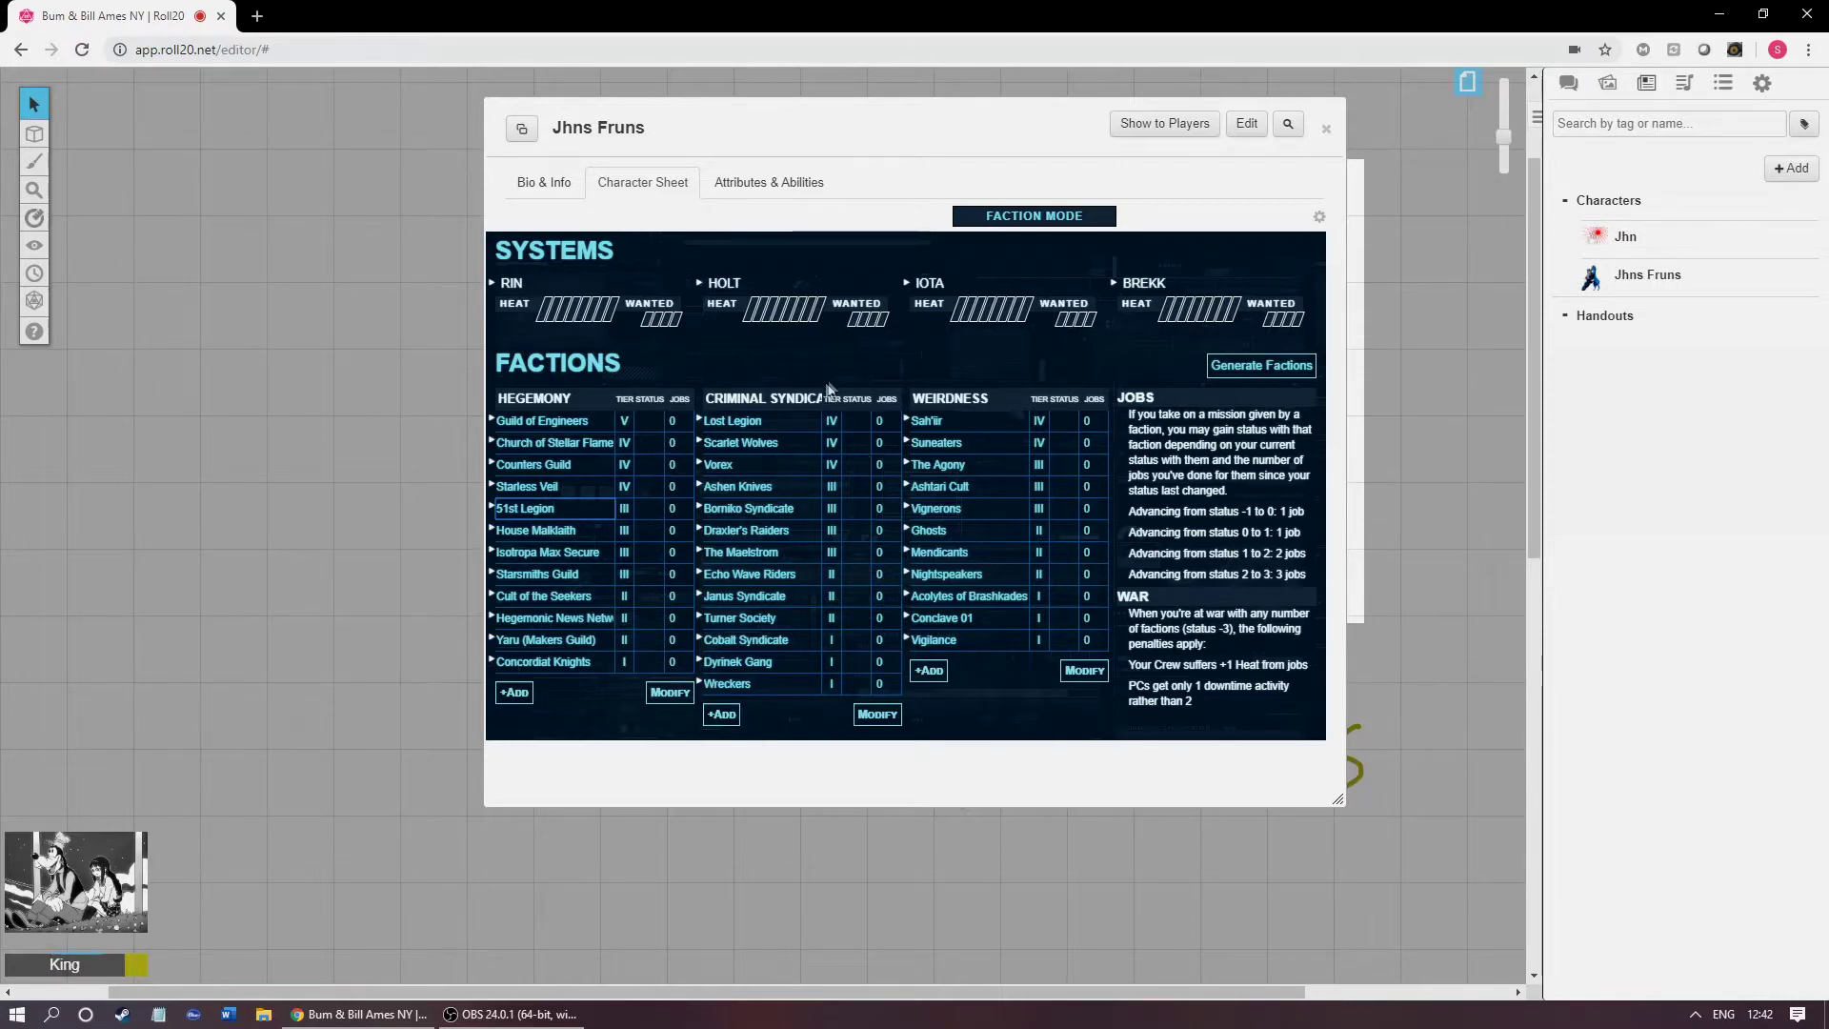
pyautogui.click(546, 421)
pyautogui.tripleClick(588, 421)
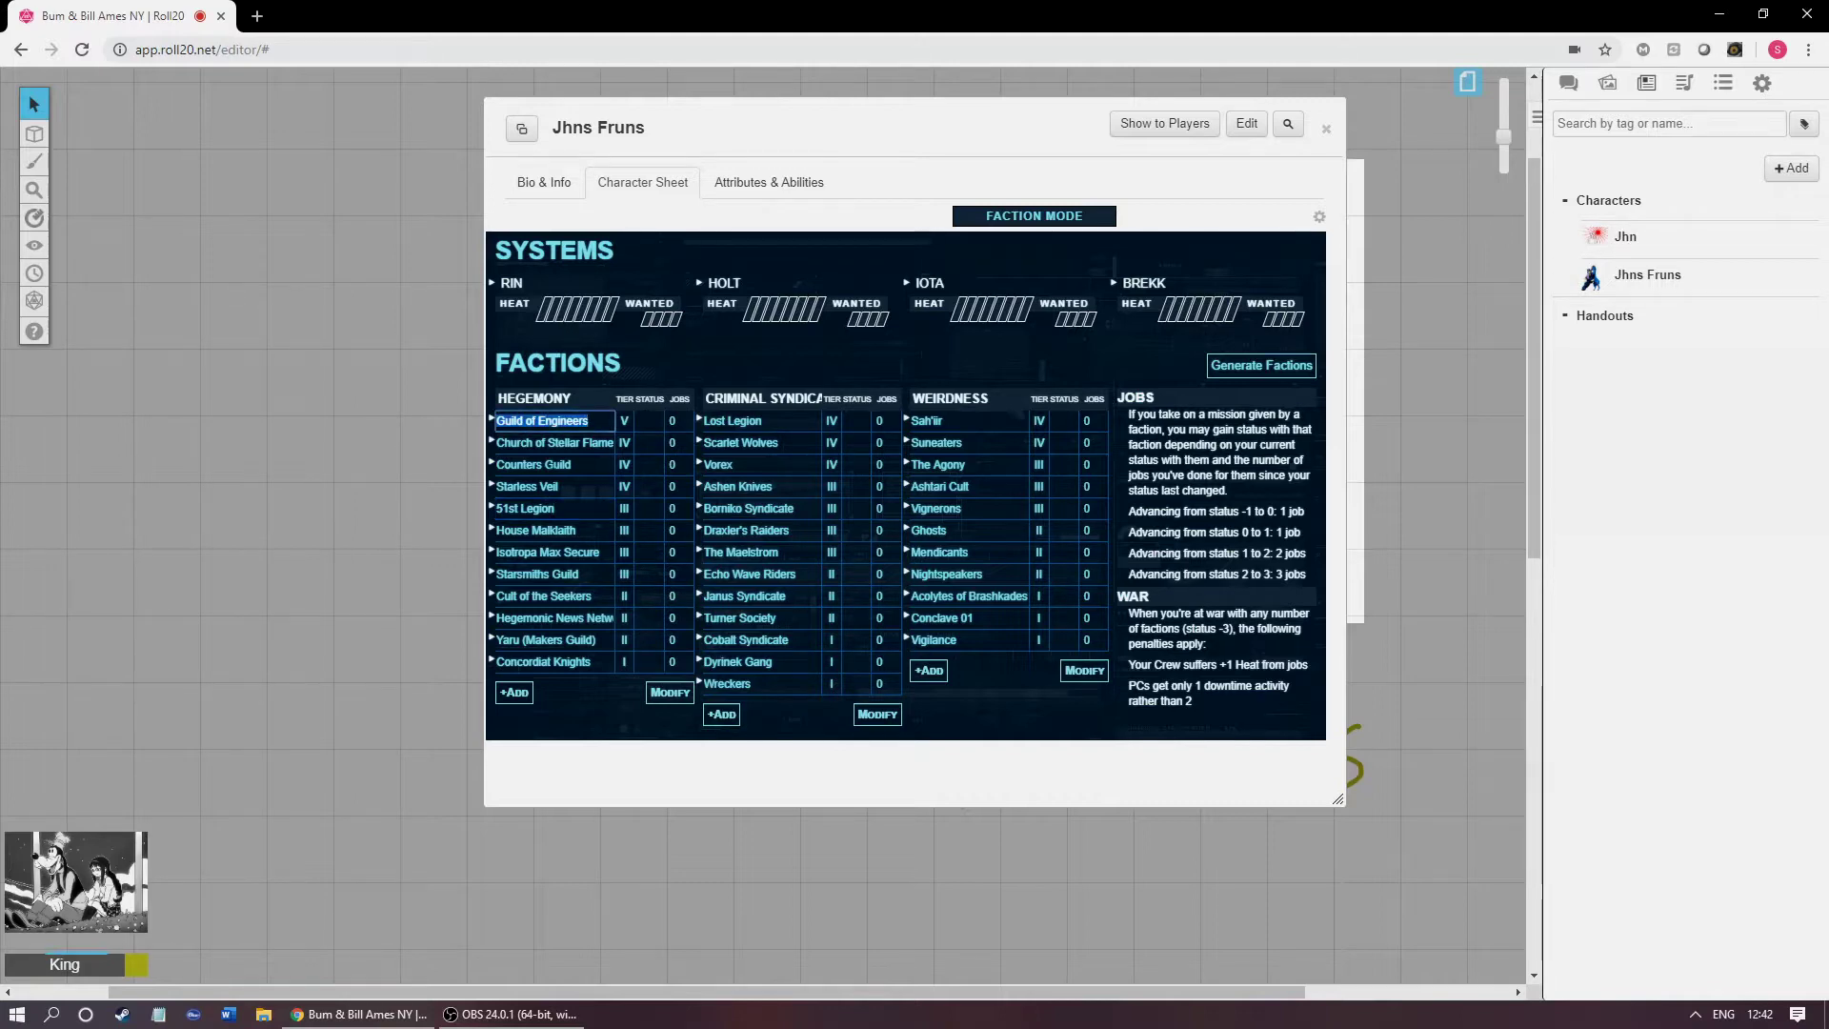
pyautogui.click(492, 420)
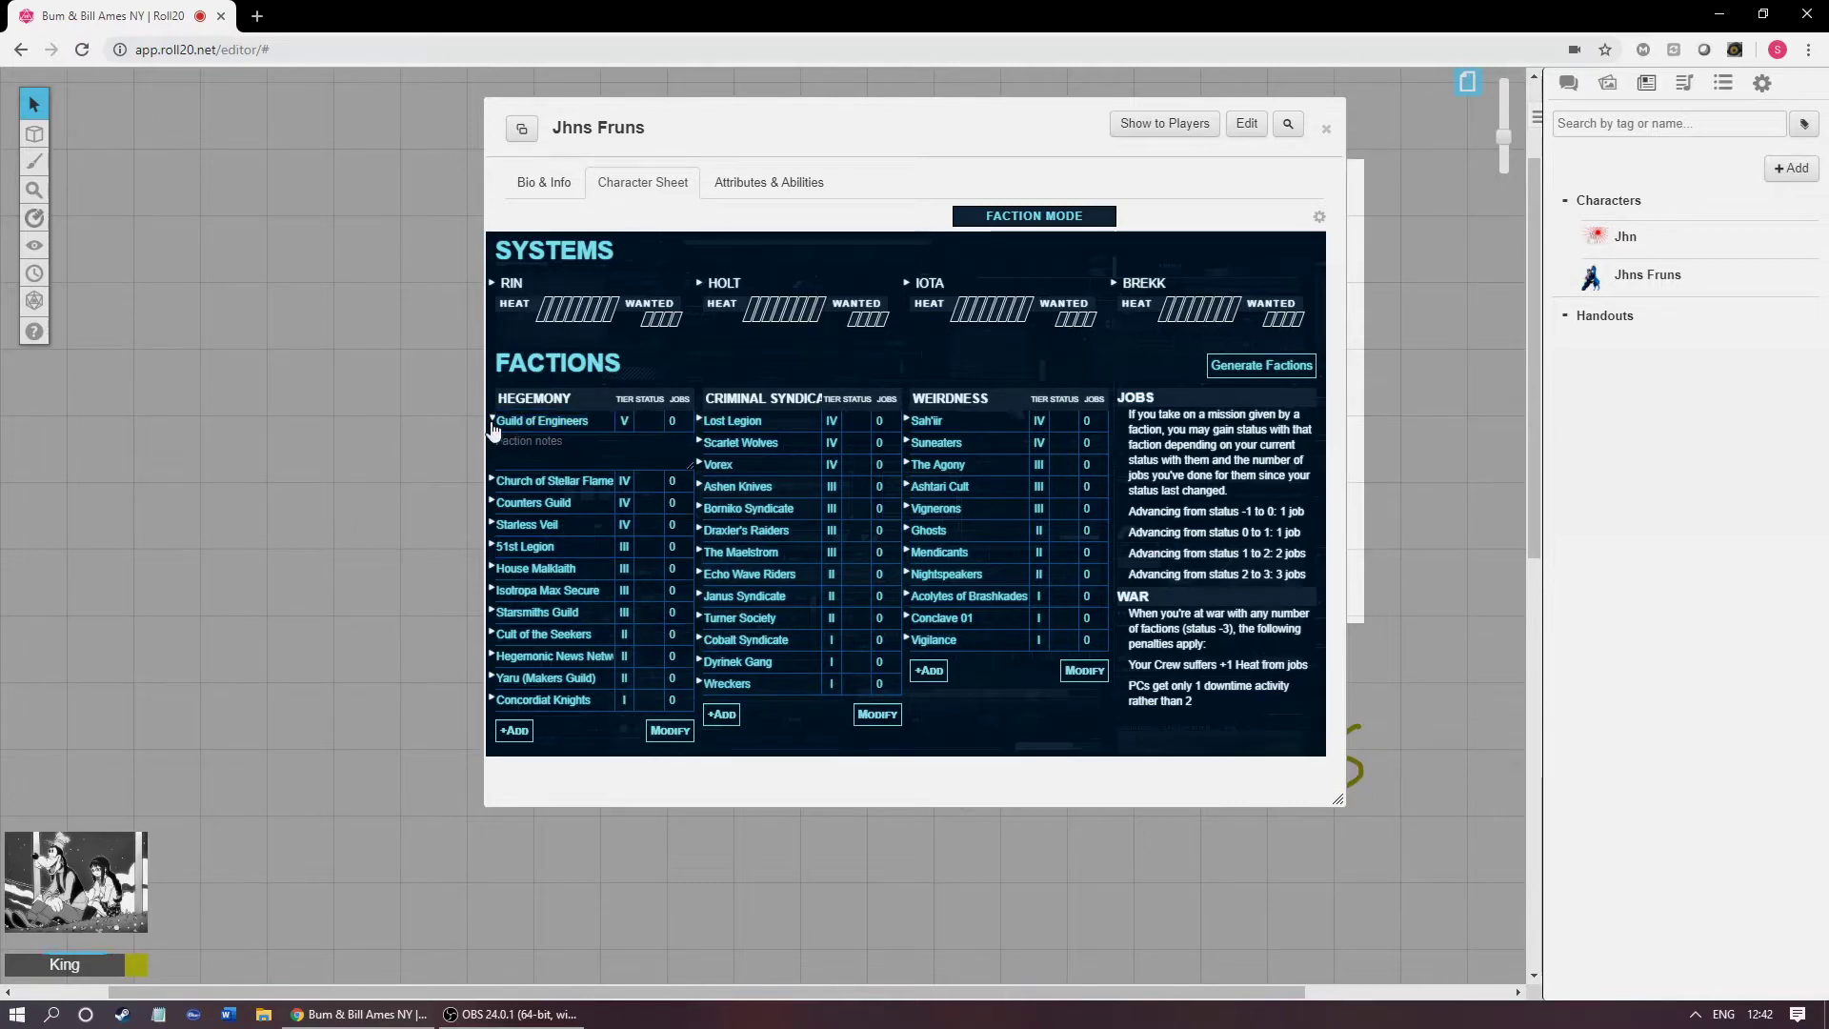
pyautogui.doubleClick(564, 421)
pyautogui.click(657, 364)
# Step: Replace 'Guild of Engineers' with 'Jhns Fruns' and add the note 'They are the friends of Jhn.'
pyautogui.click(592, 421)
pyautogui.moveTo(592, 421); pyautogui.dragTo(443, 437)
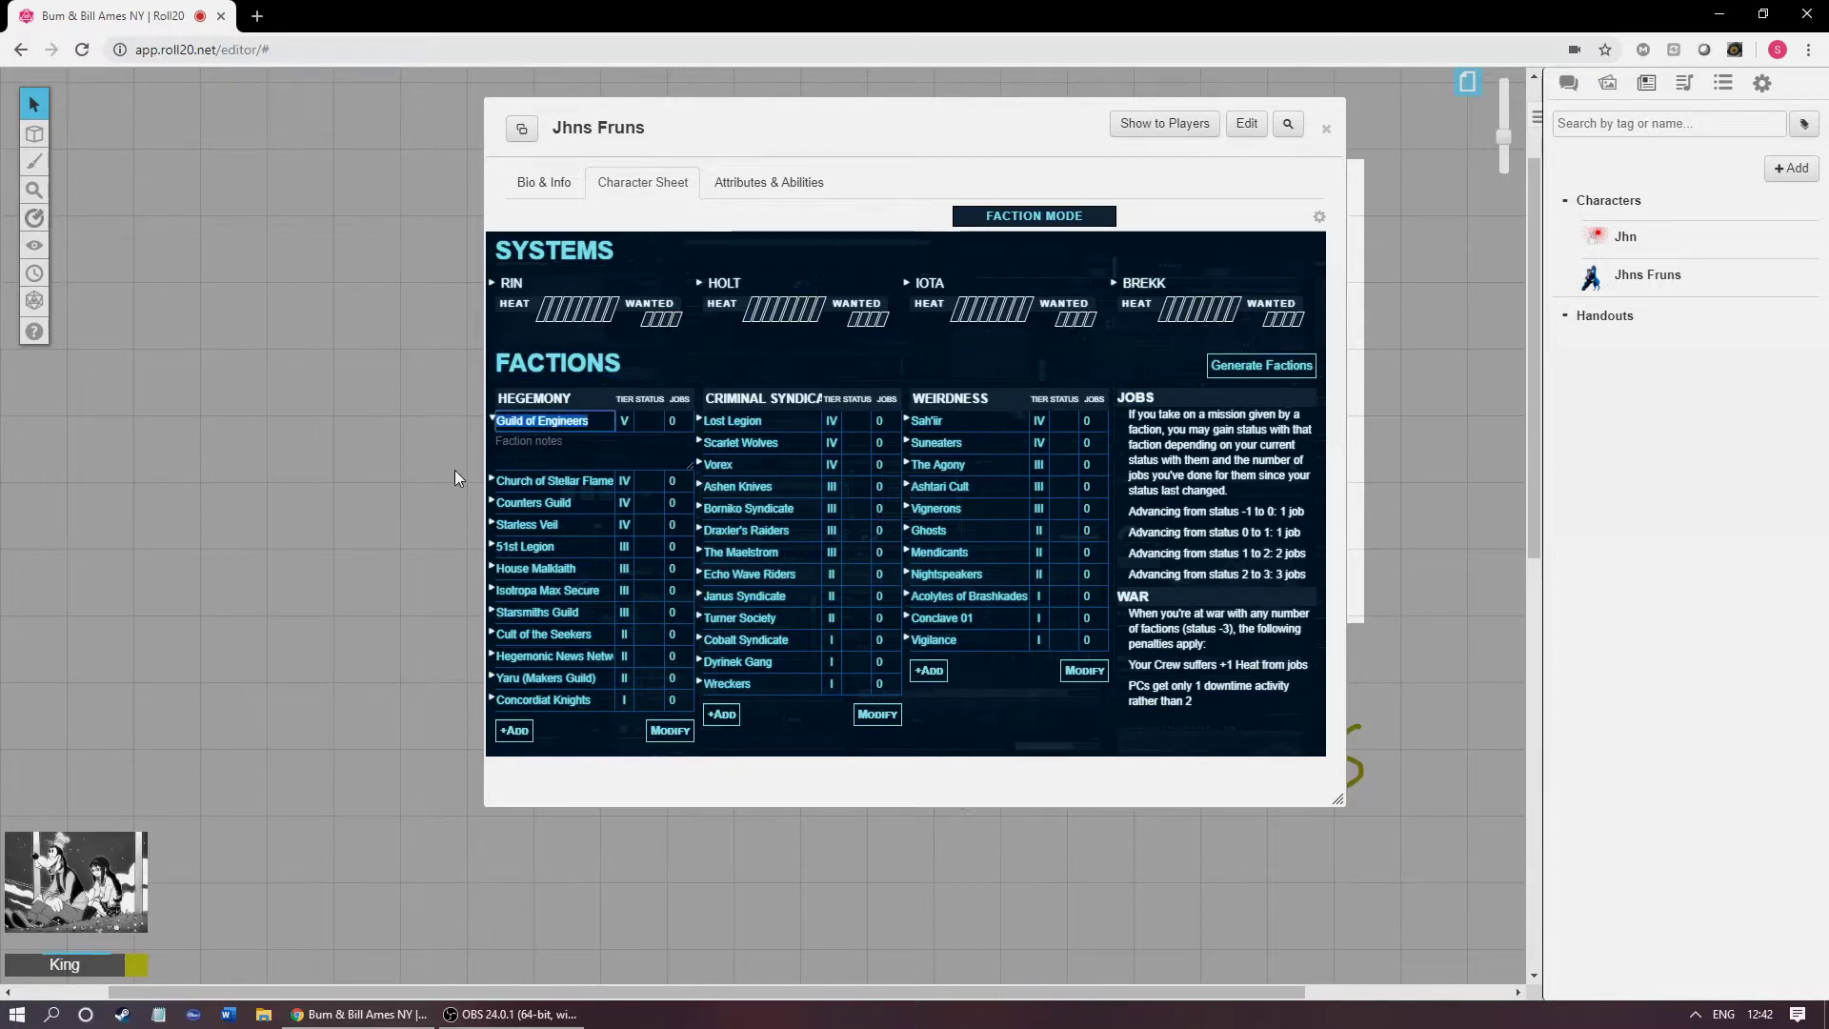
pyautogui.write('Jhns Fruns')
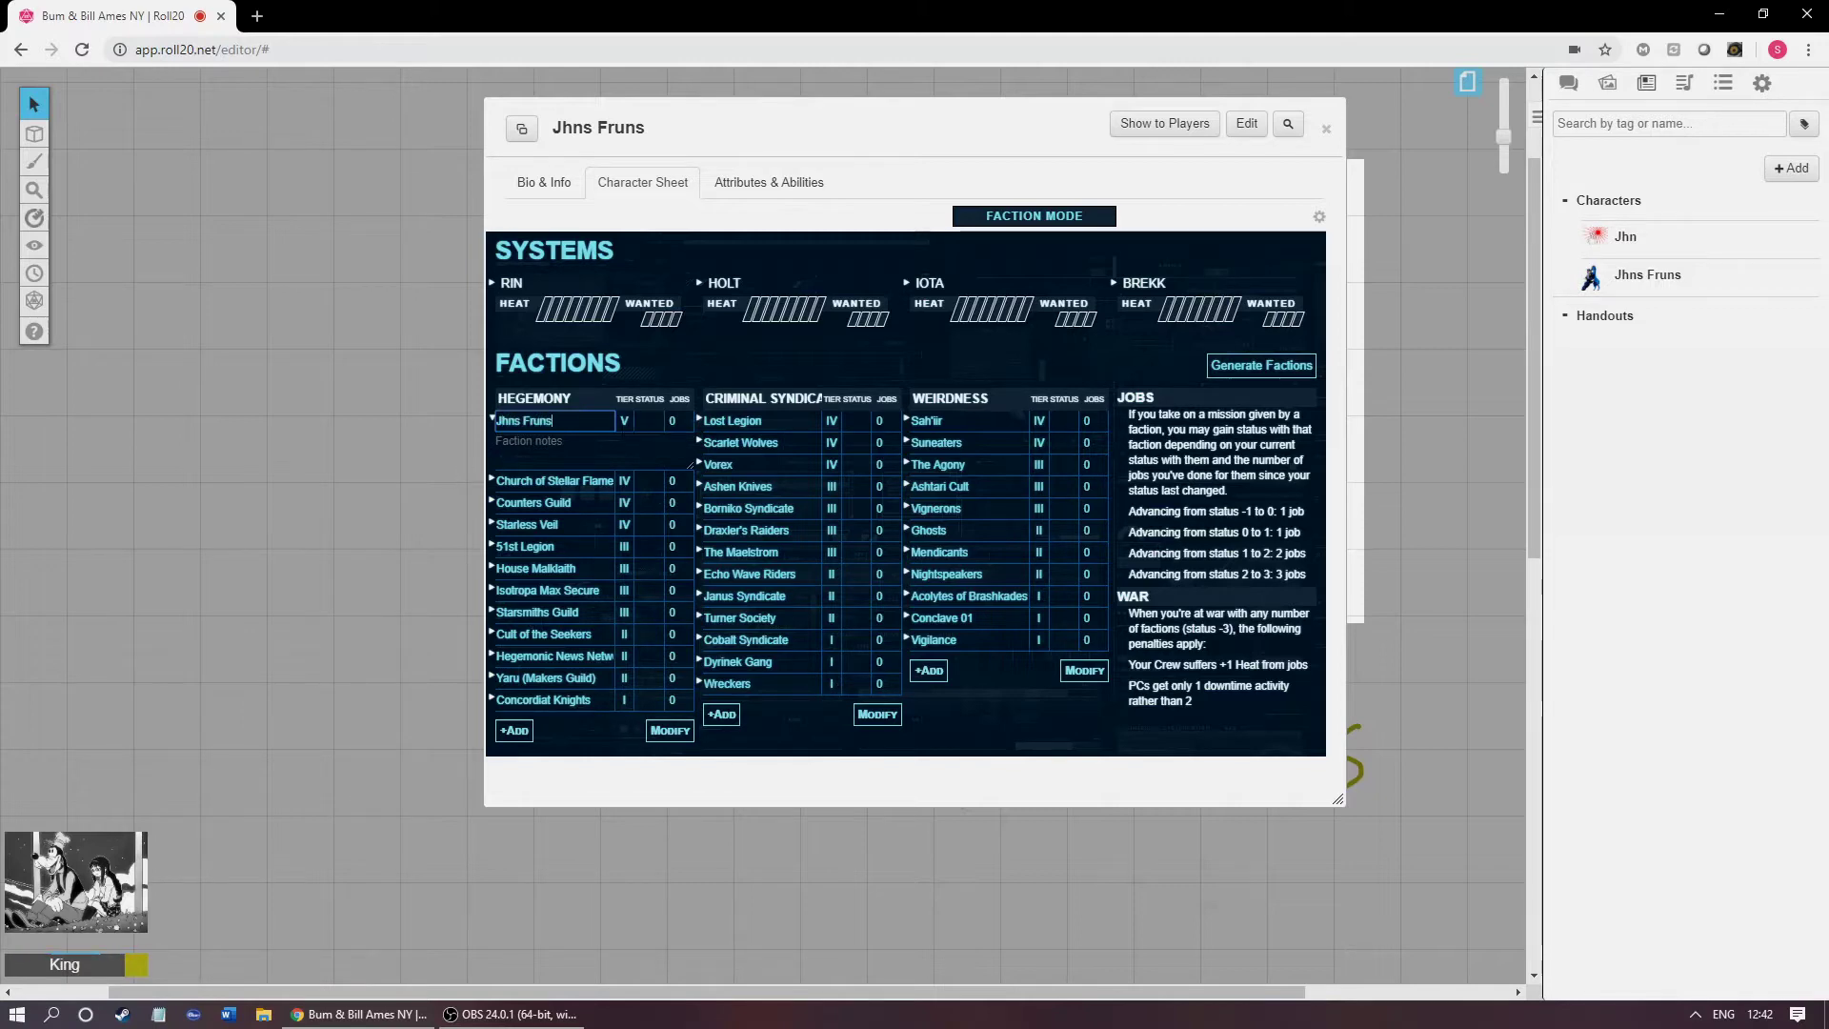
pyautogui.press('Tab')
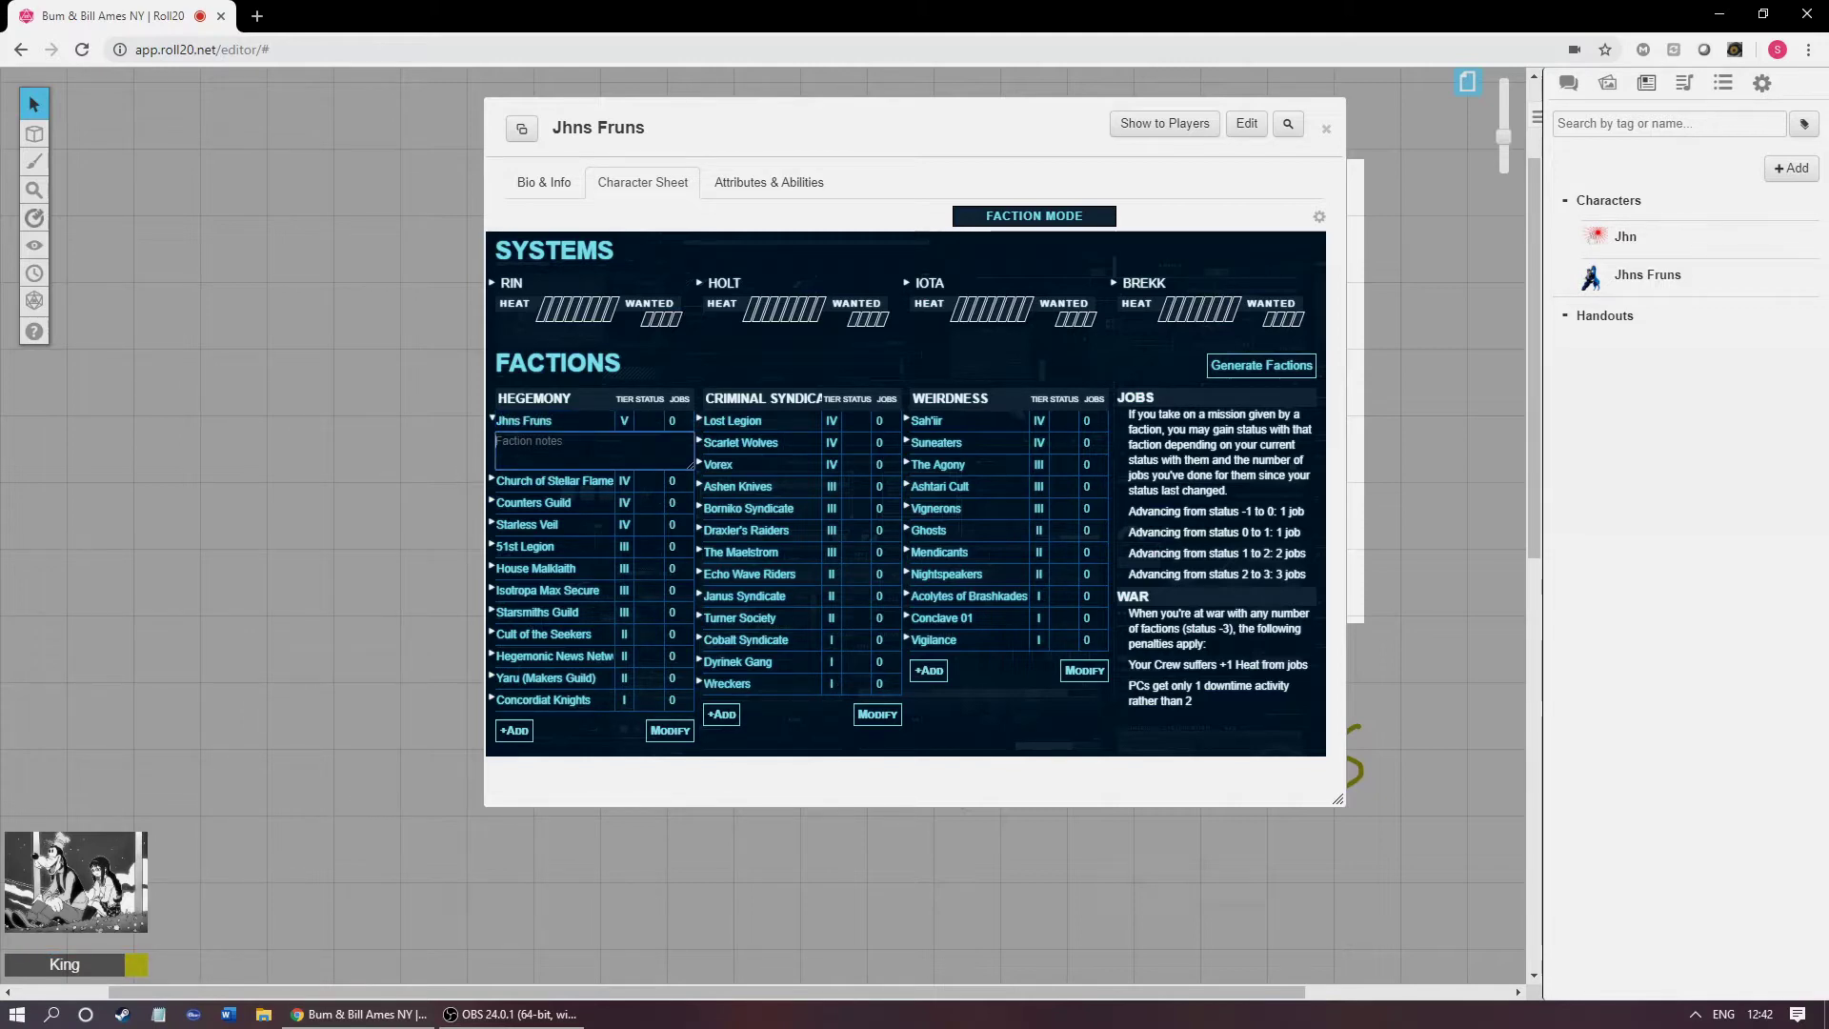
pyautogui.write('They ')
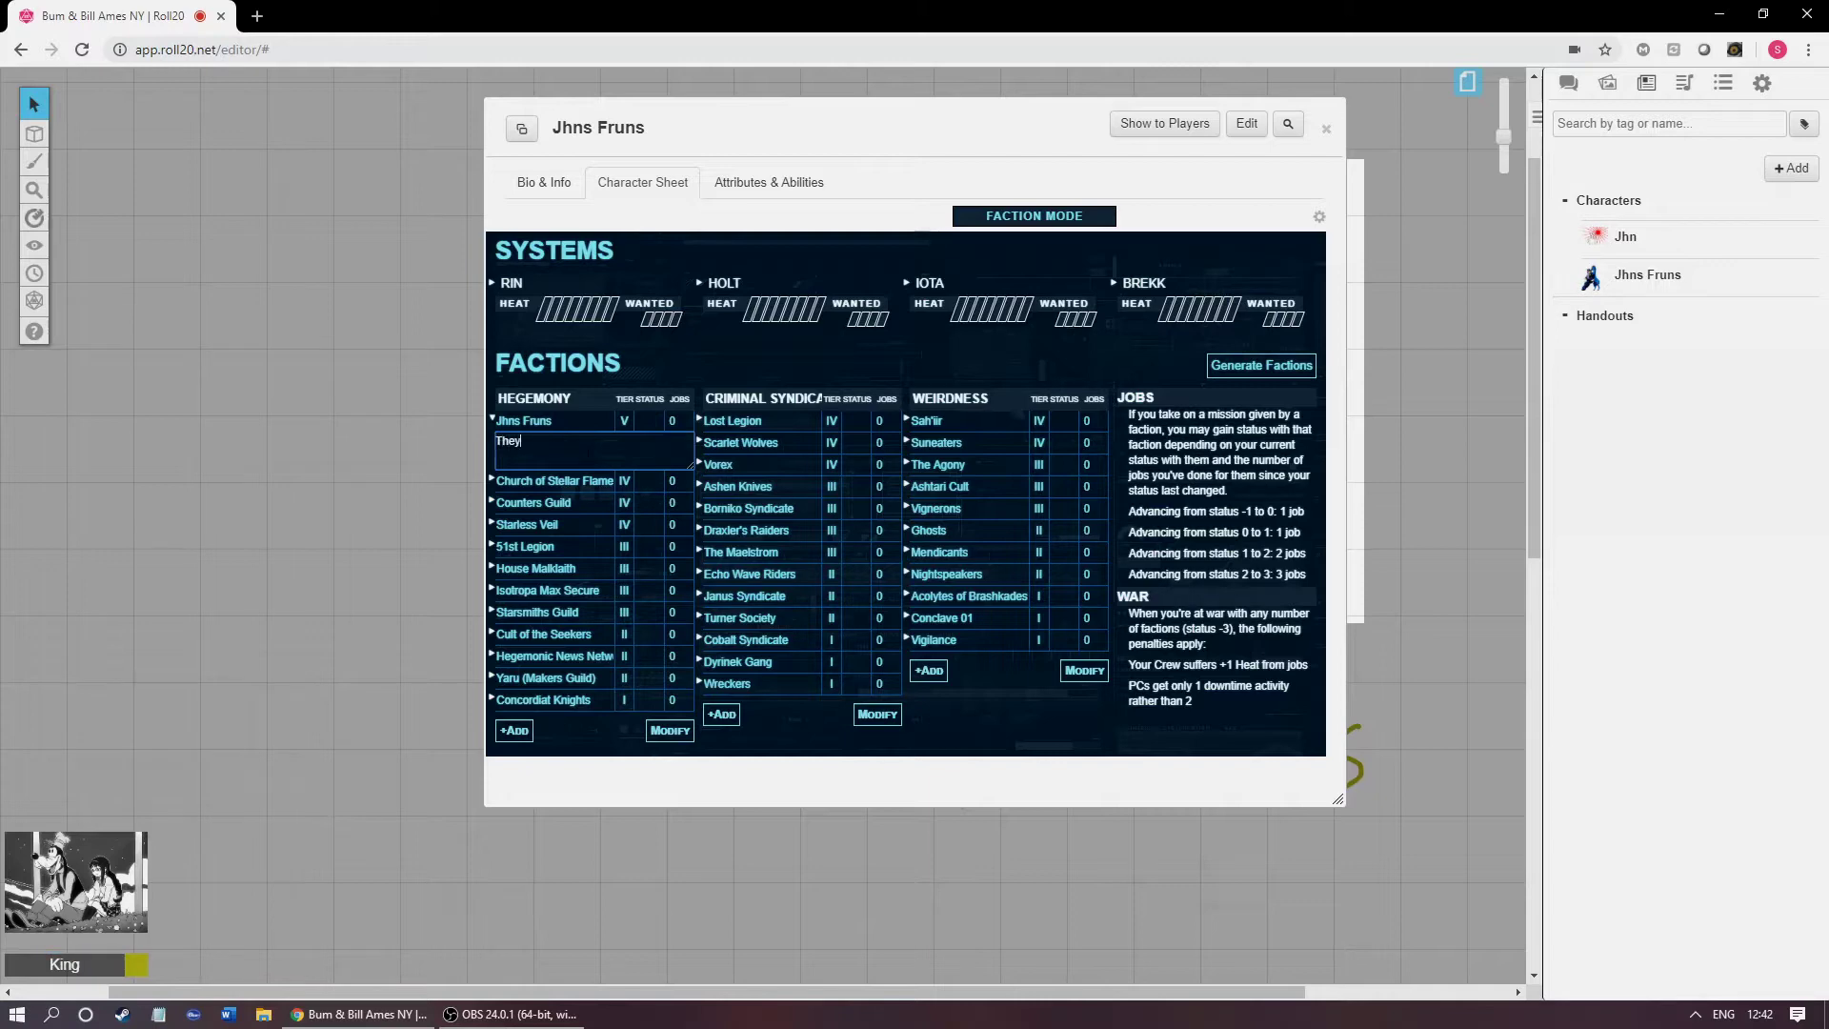
pyautogui.write('are the friends')
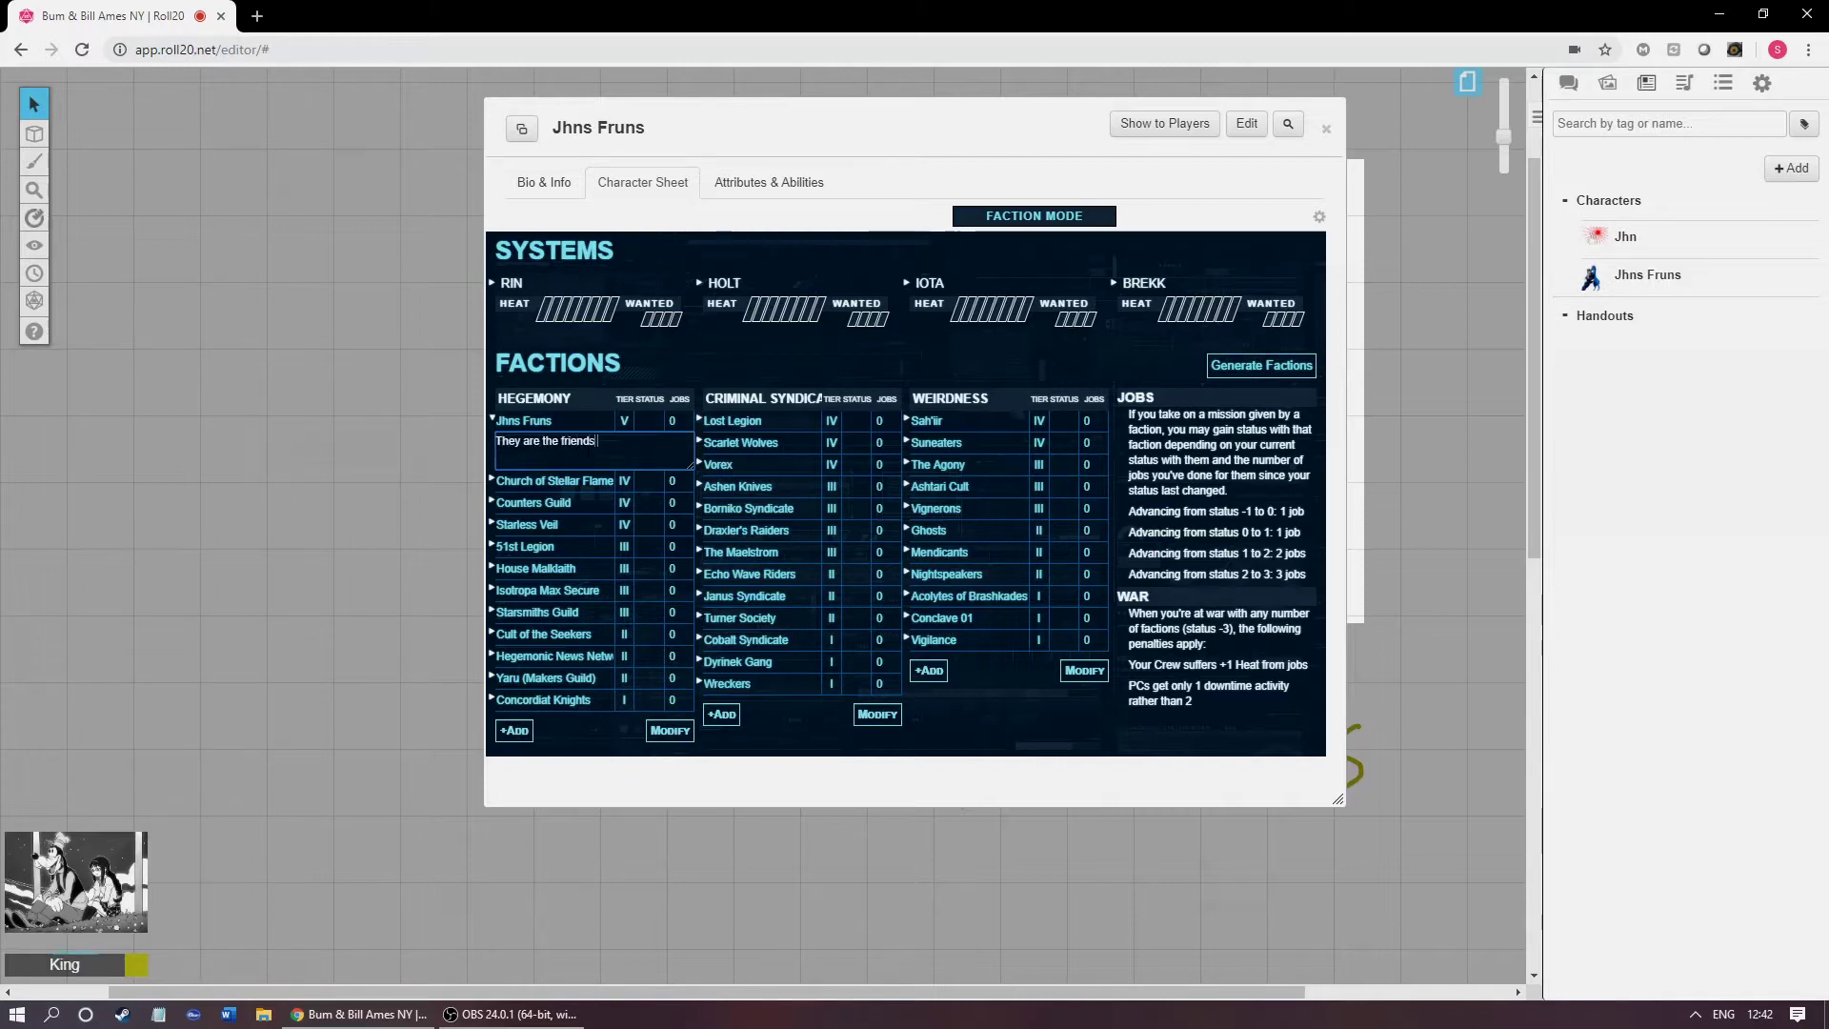
pyautogui.write(' of Jhn.')
pyautogui.click(843, 743)
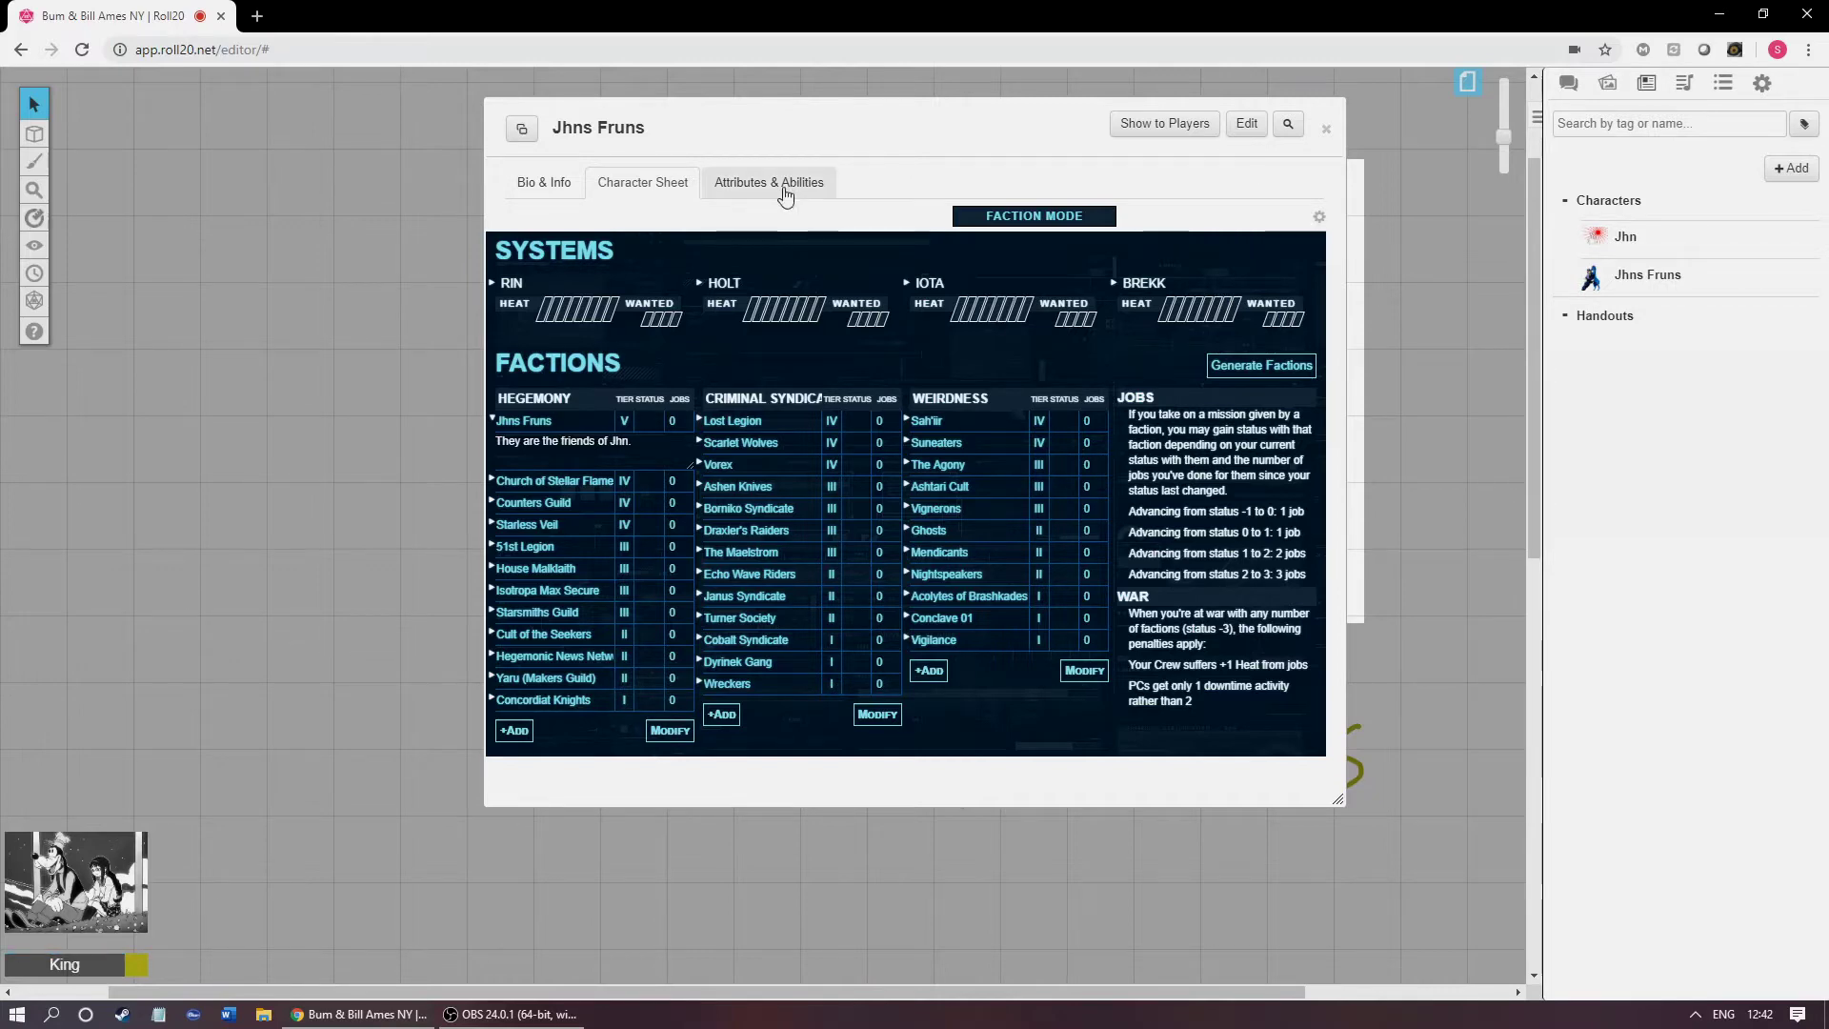
# Step: Glance at Attributes & Abilities, return to the sheet, and close the Jhns Fruns character window
pyautogui.click(793, 184)
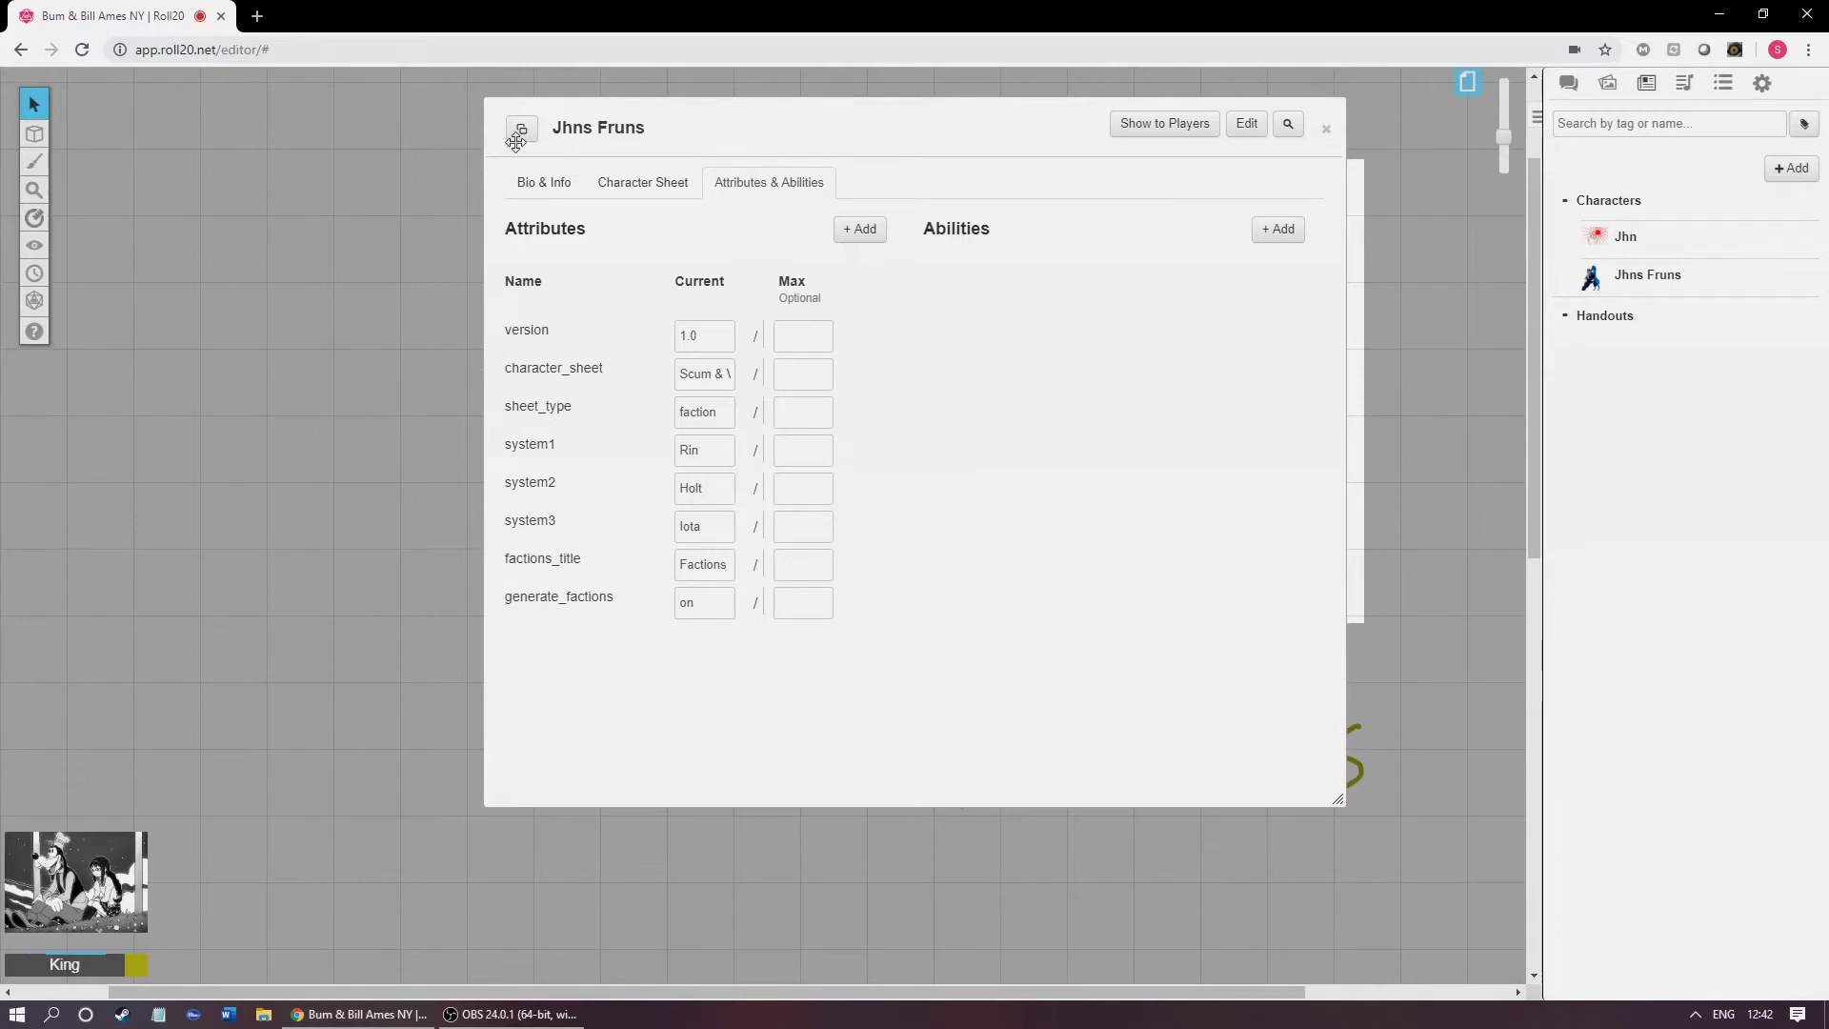
pyautogui.click(620, 181)
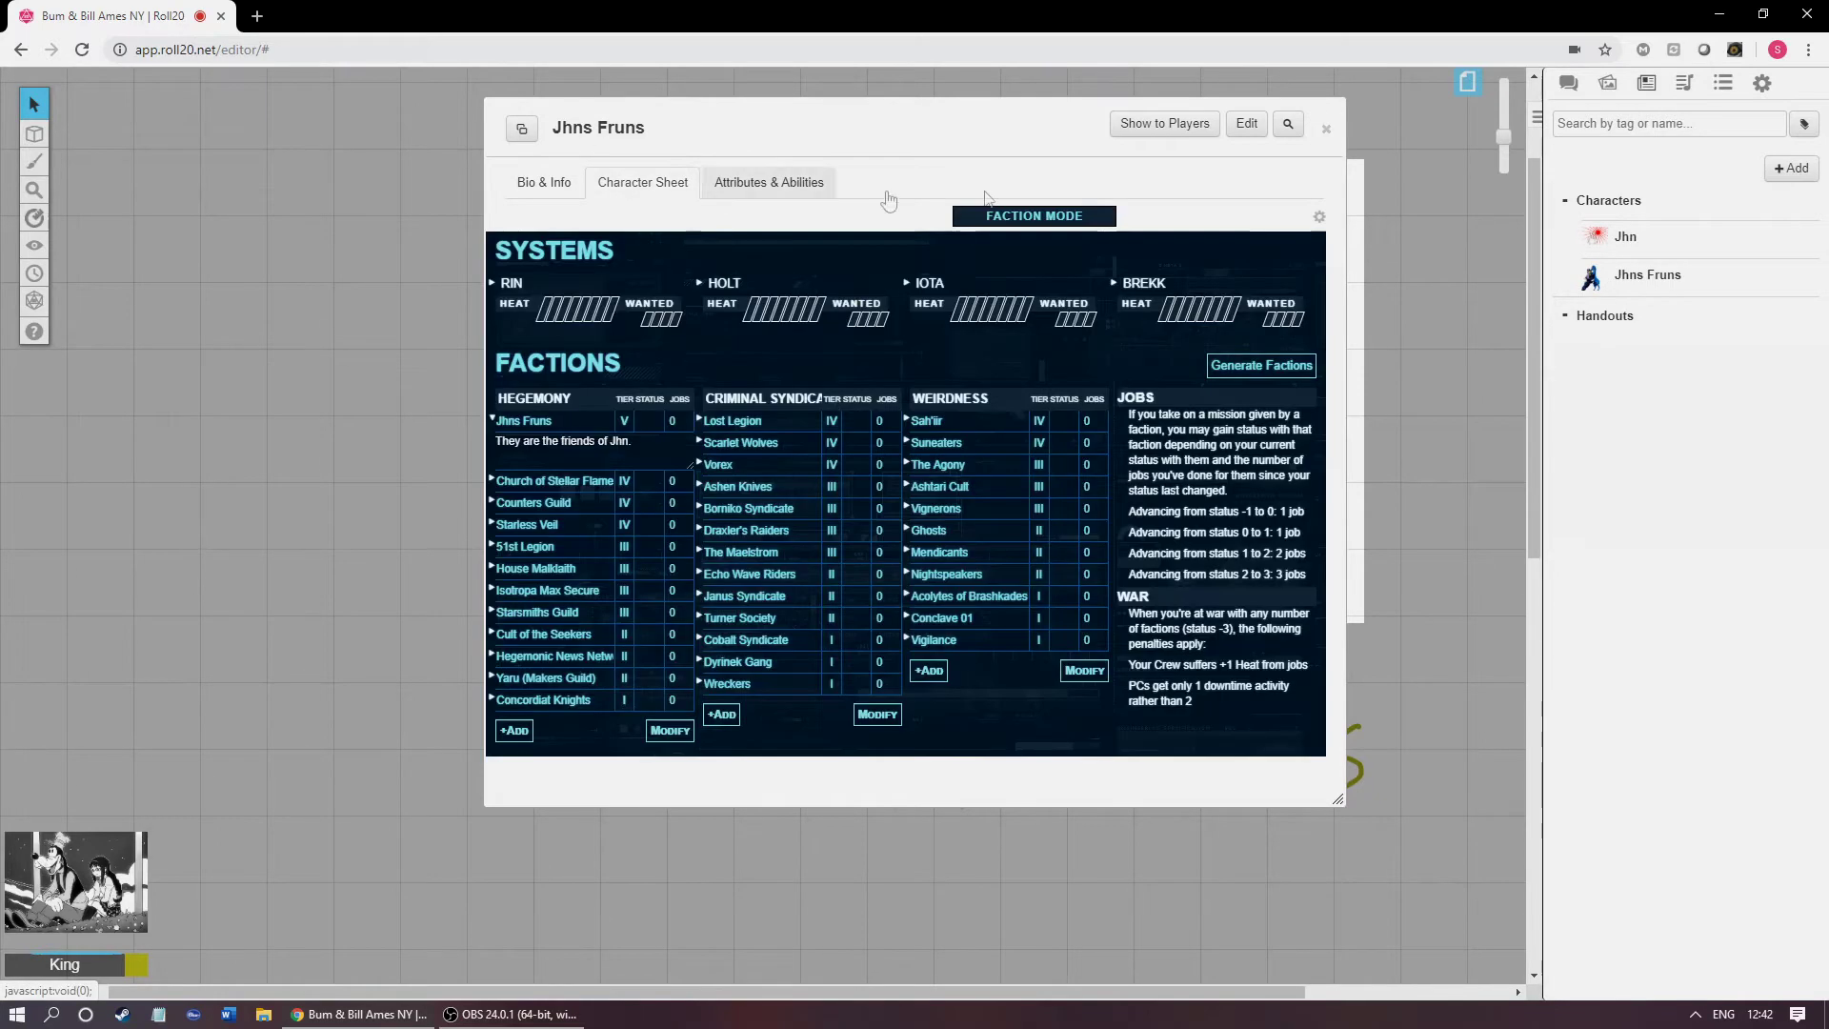
pyautogui.click(1326, 128)
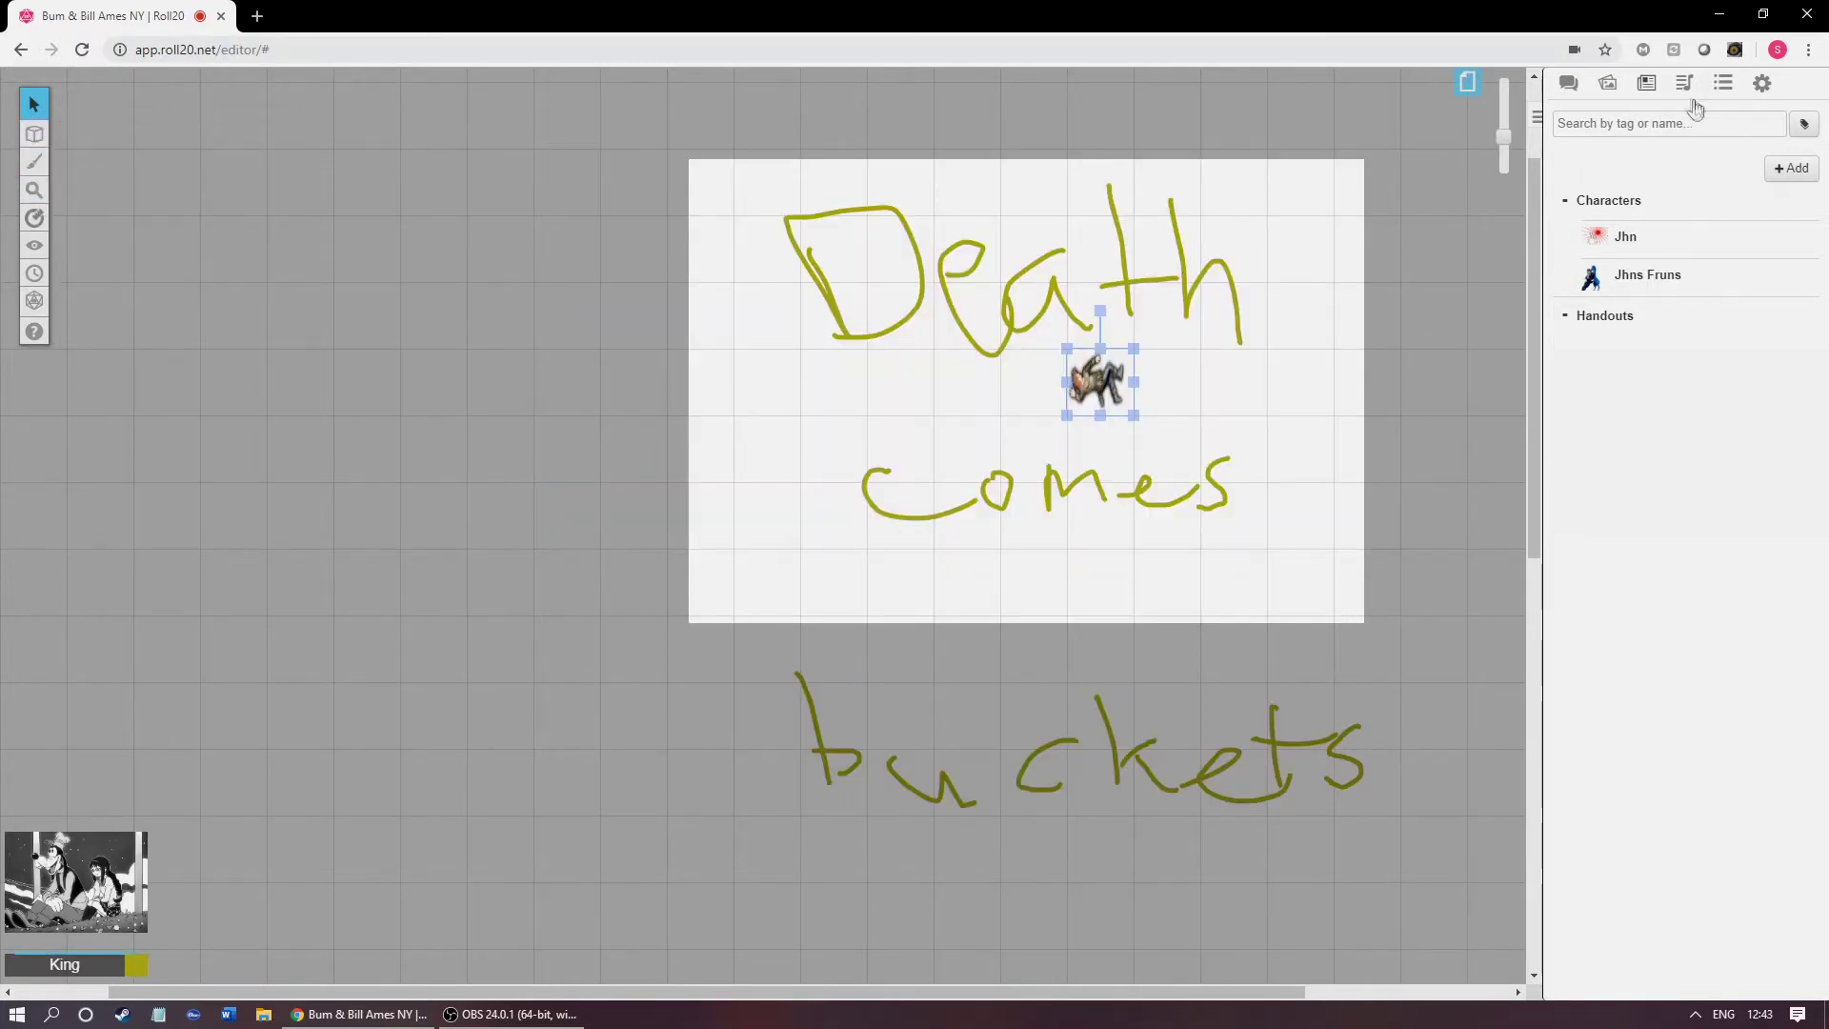
# Step: Check the Jukebox, then show the Collection panel with its 54-card Playing Cards deck
pyautogui.click(1685, 84)
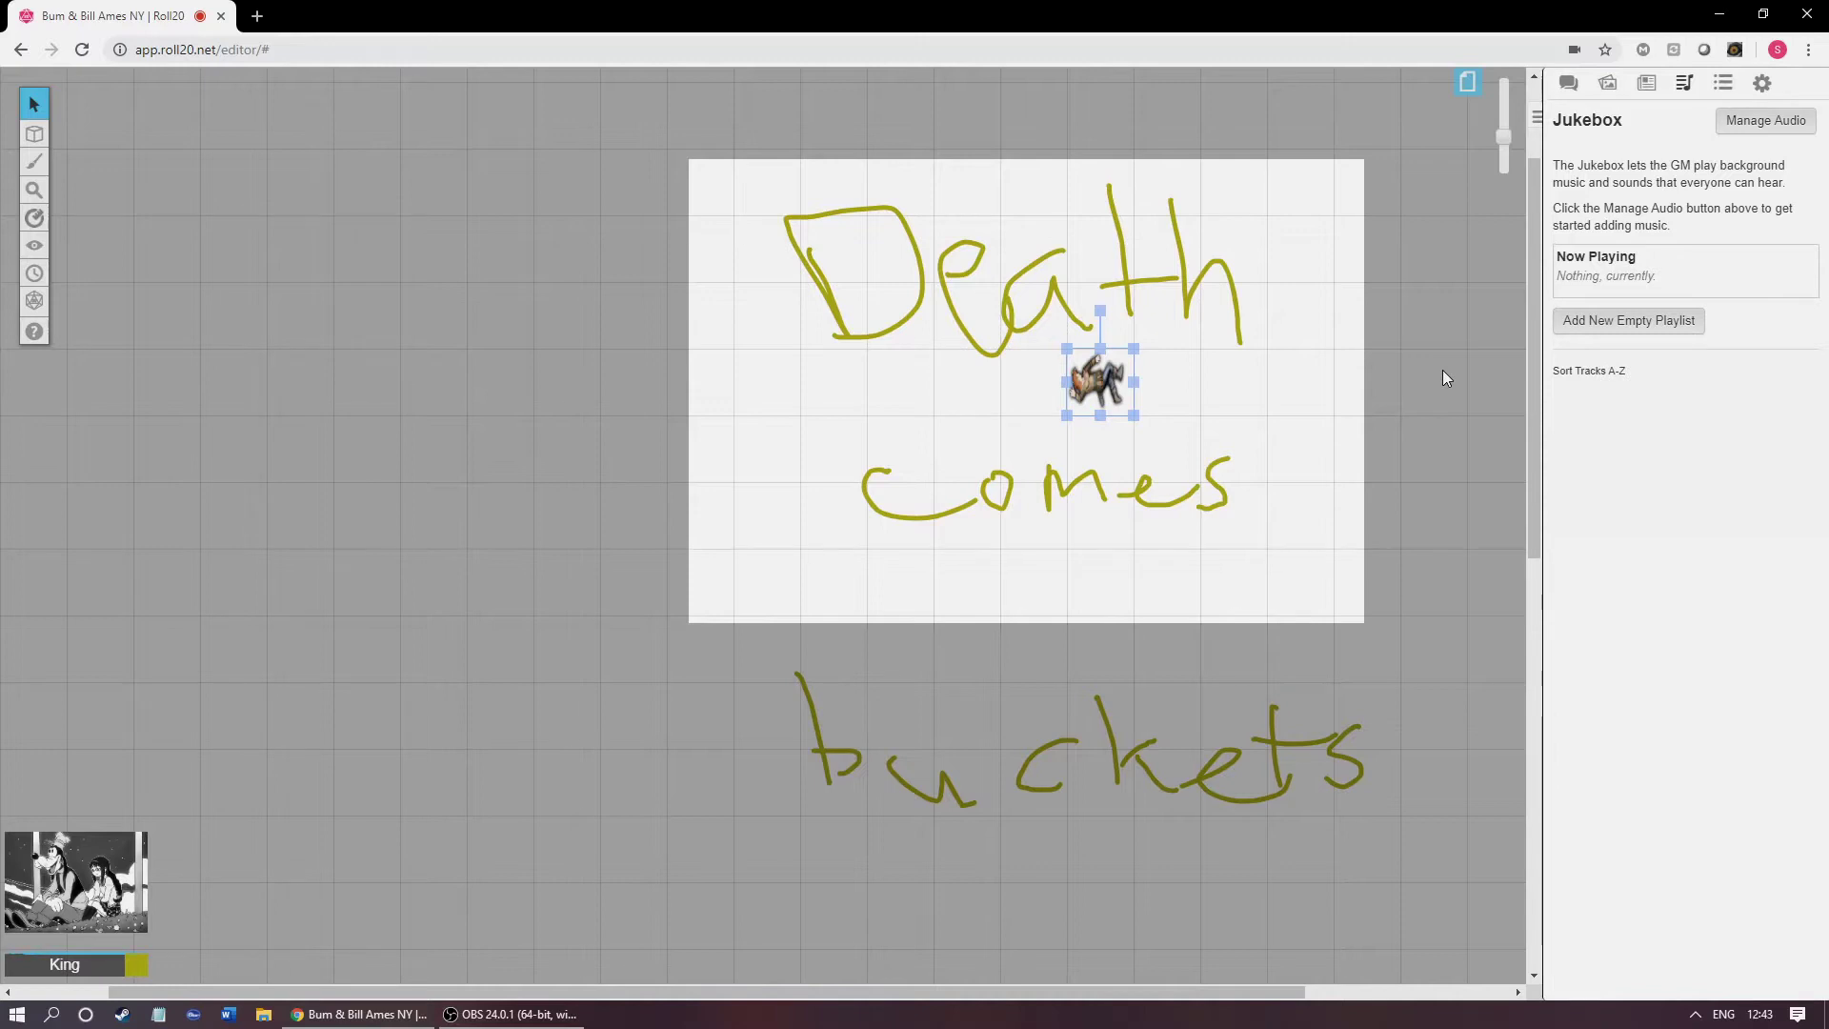
pyautogui.click(1723, 84)
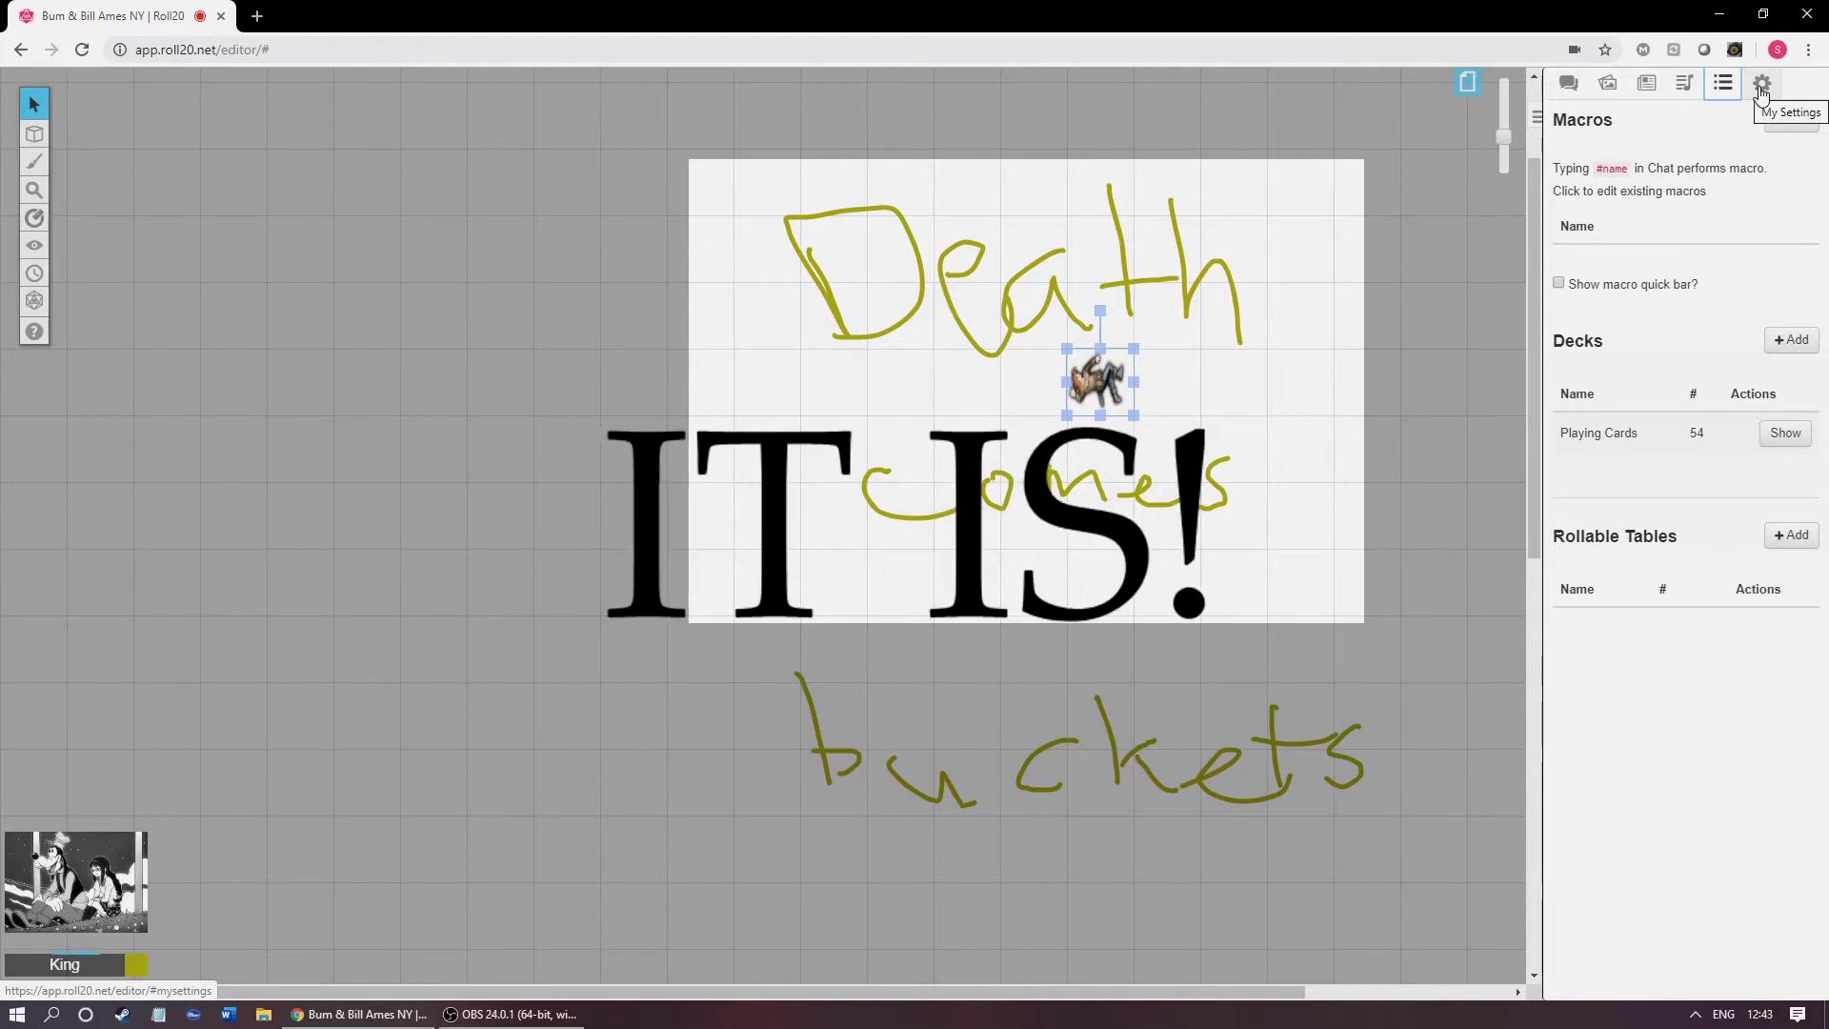
pyautogui.click(1762, 85)
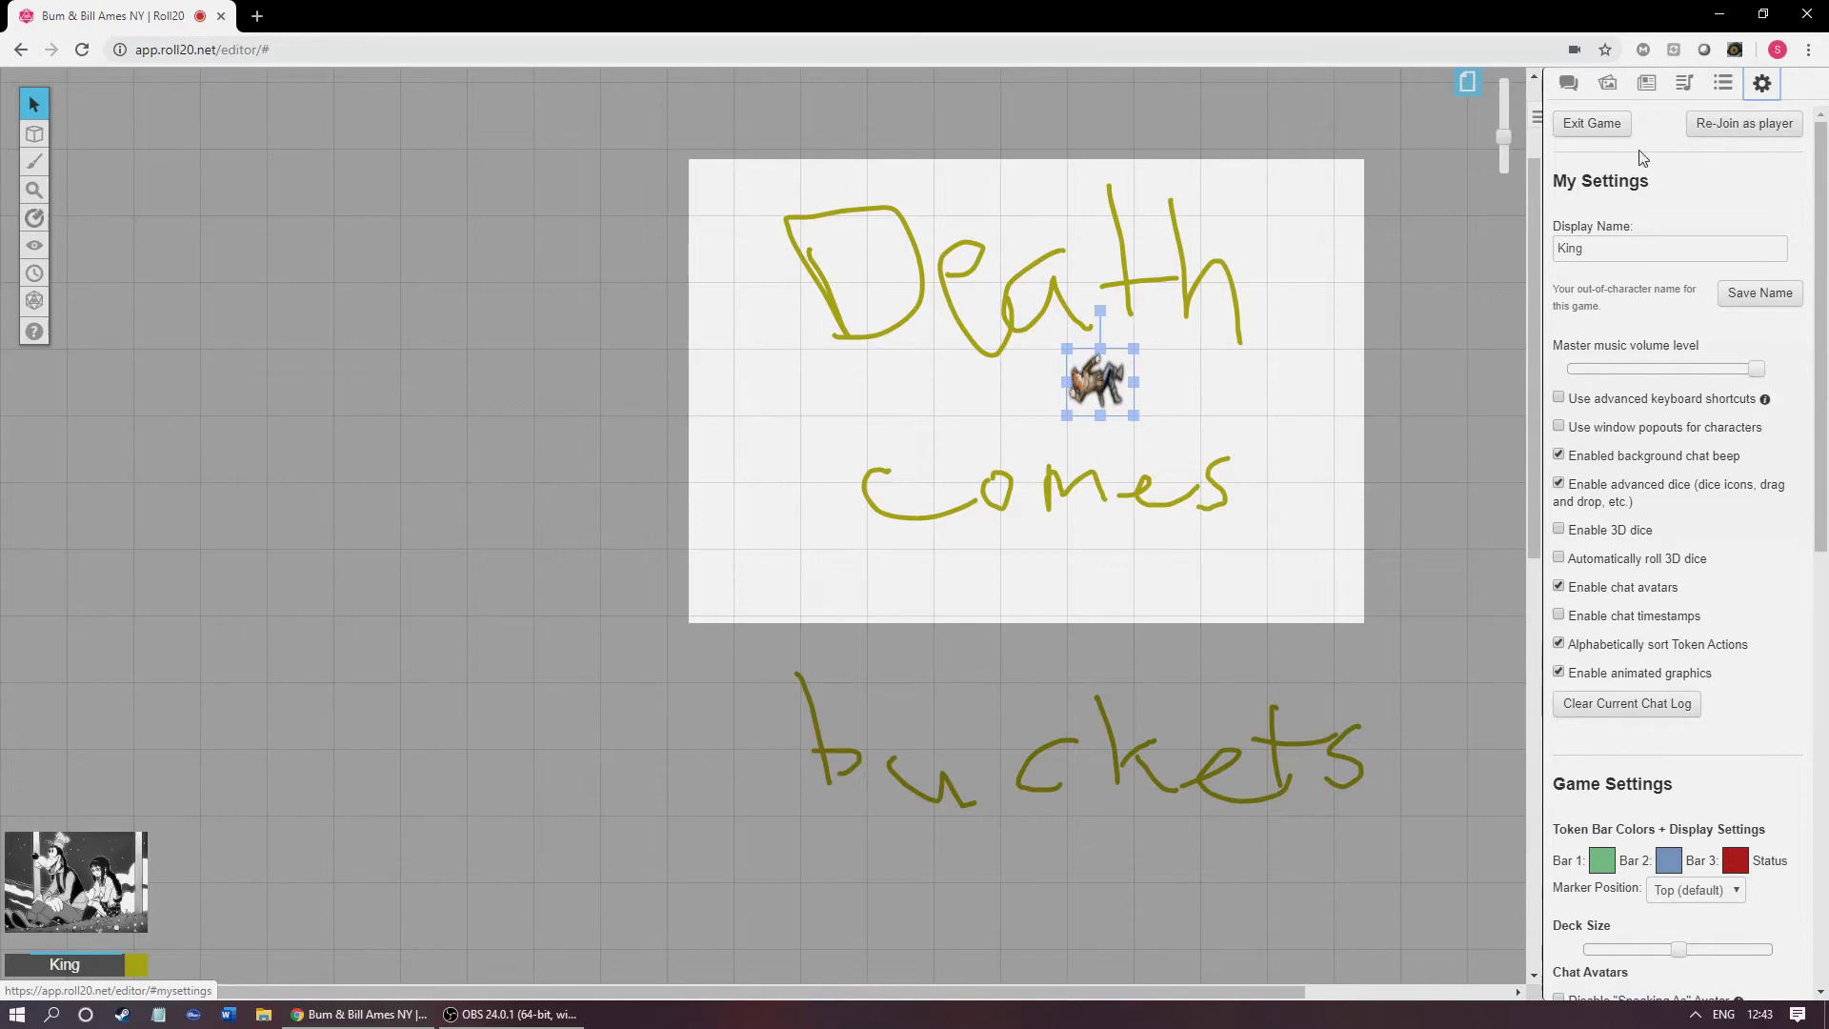
pyautogui.scroll(-3, 1631, 447)
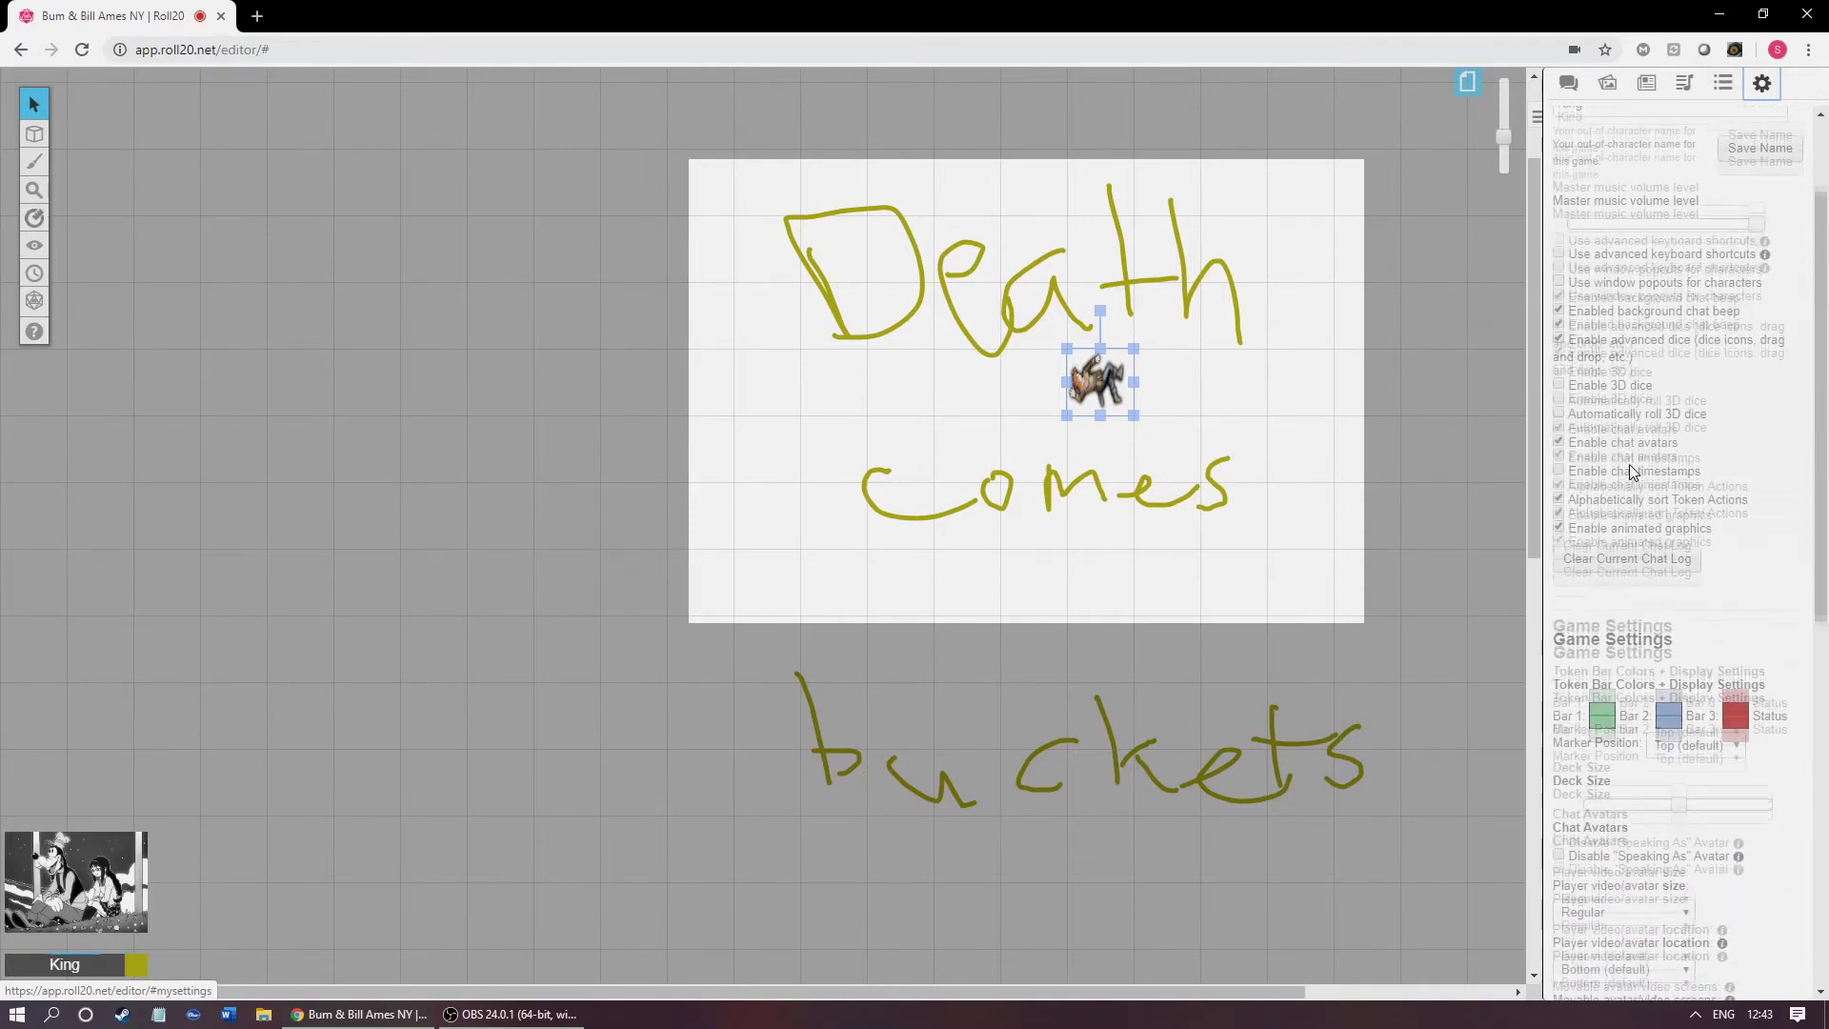
pyautogui.scroll(-2, 1616, 496)
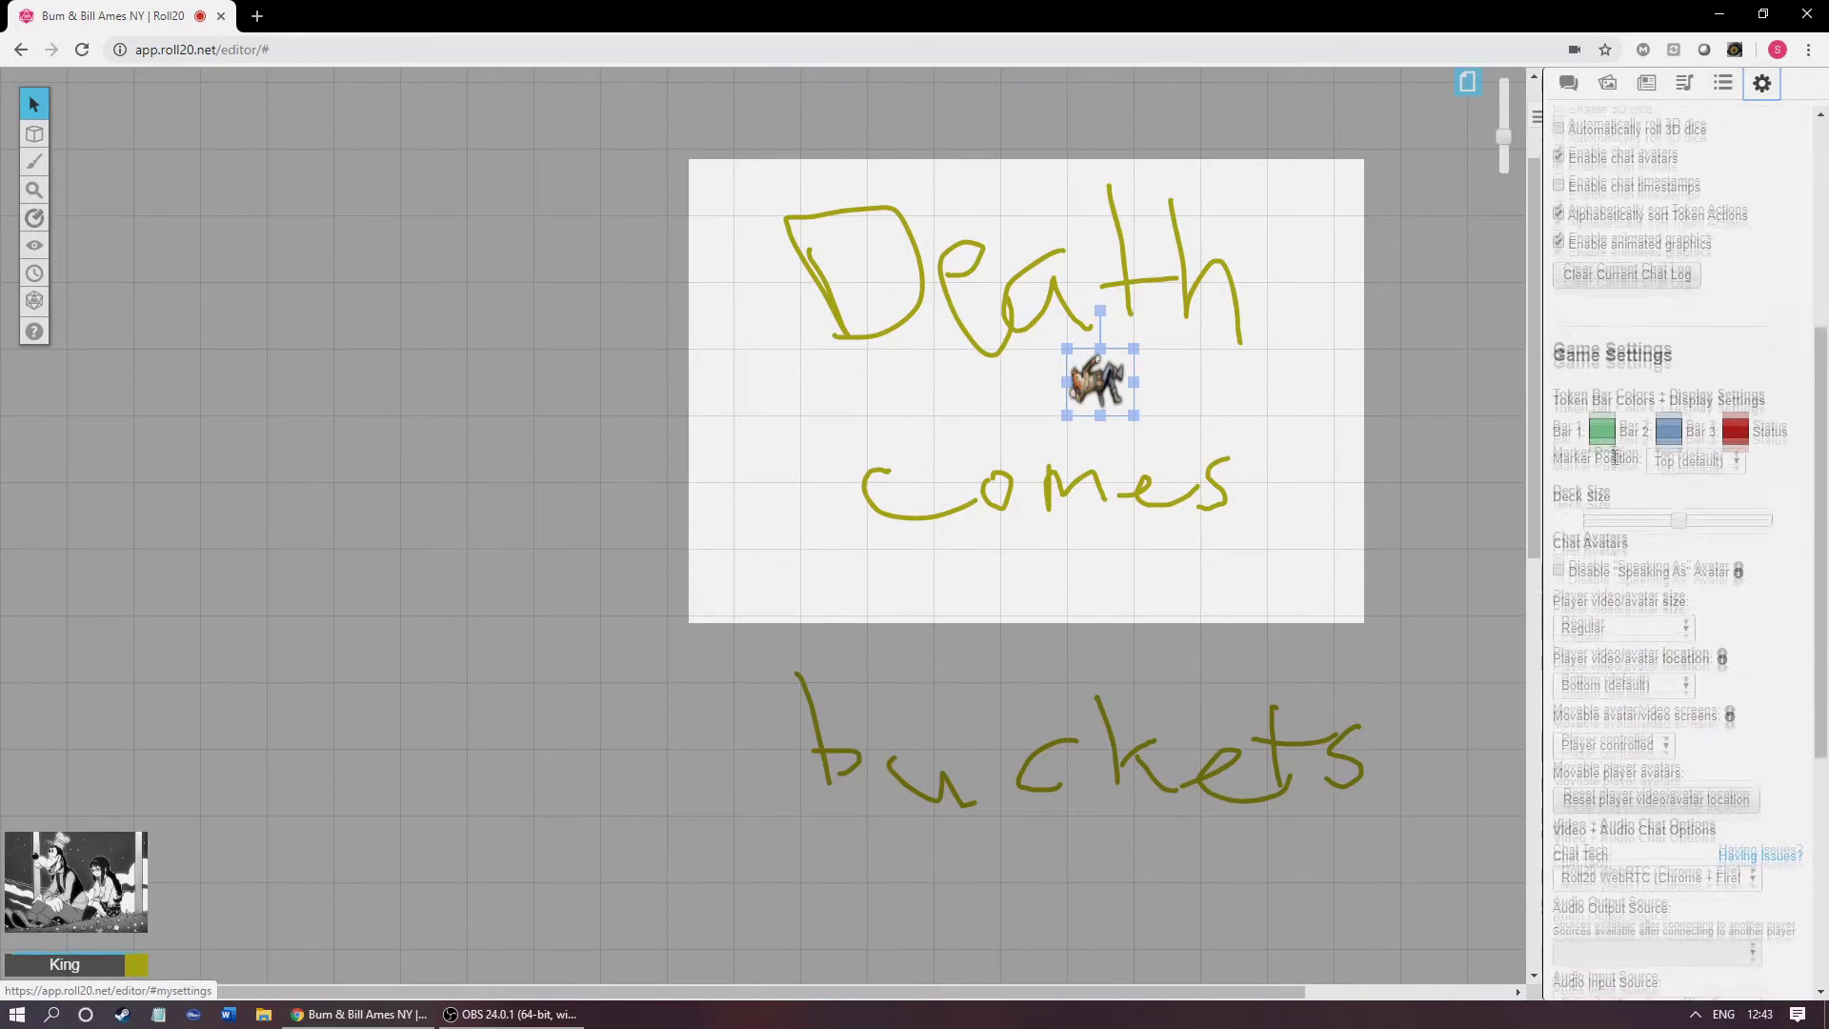
pyautogui.scroll(-2, 1620, 429)
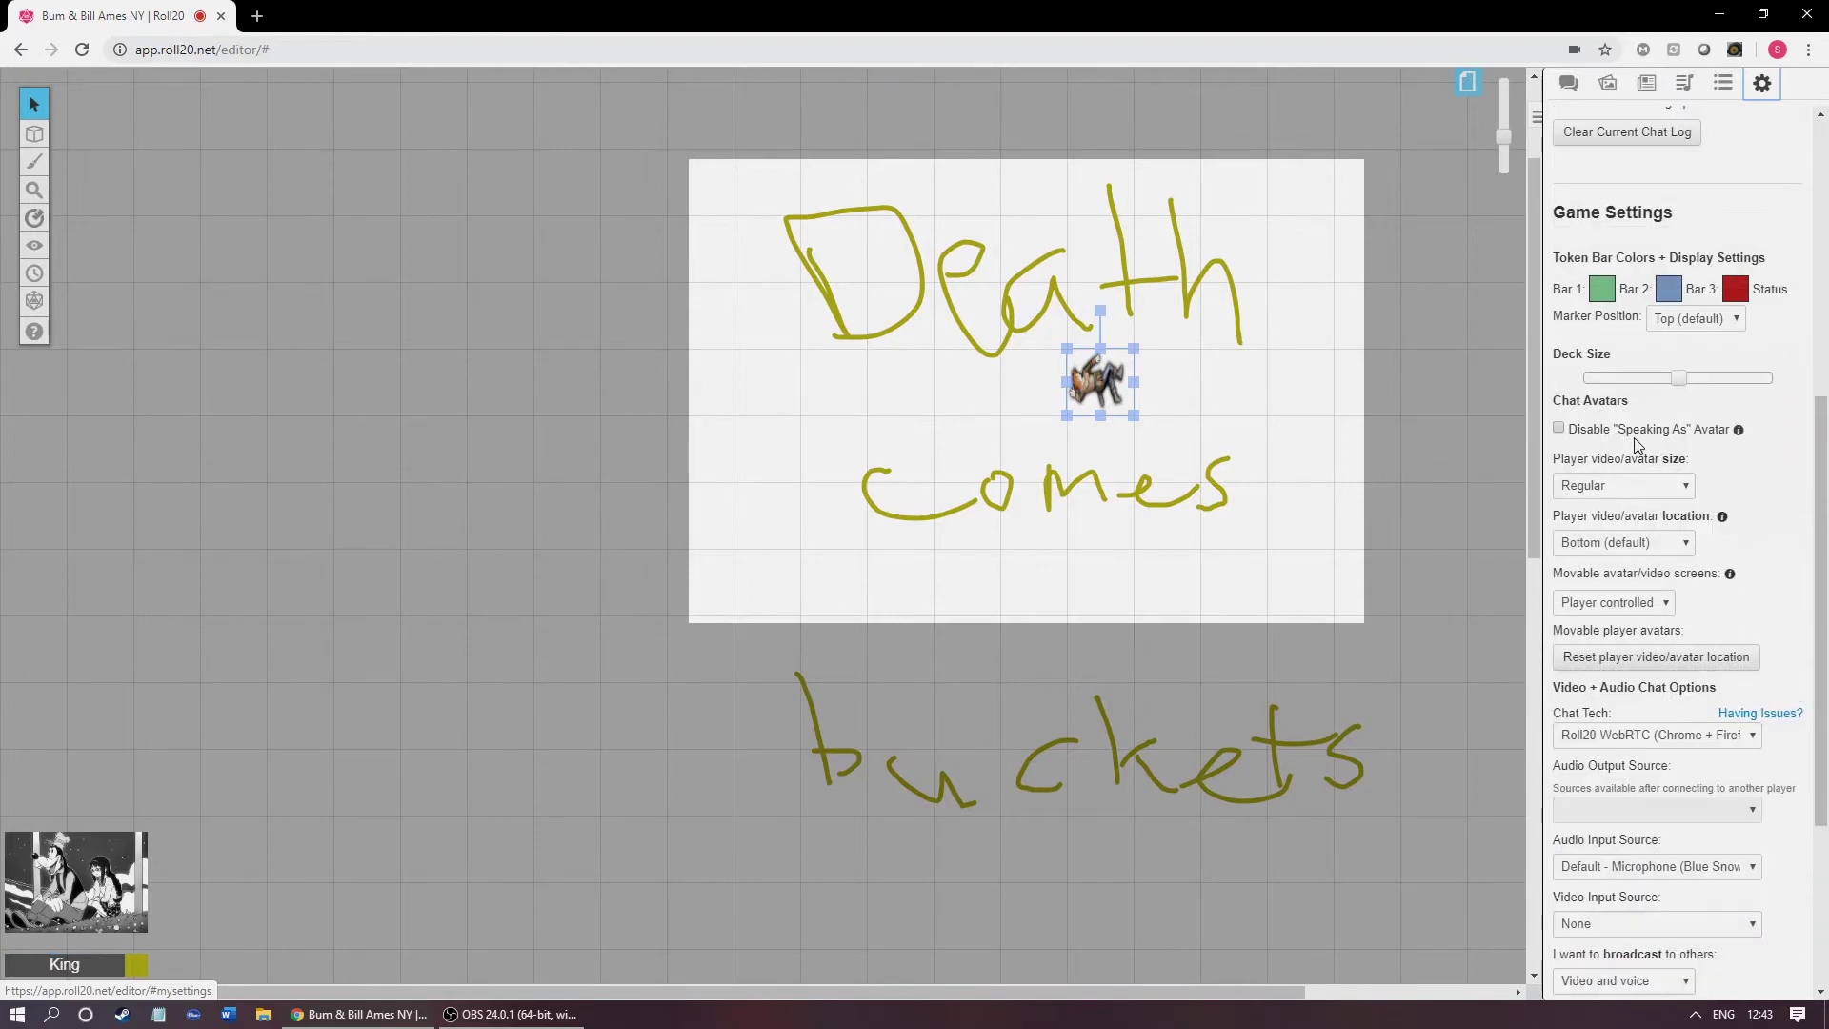
pyautogui.scroll(-2, 1623, 543)
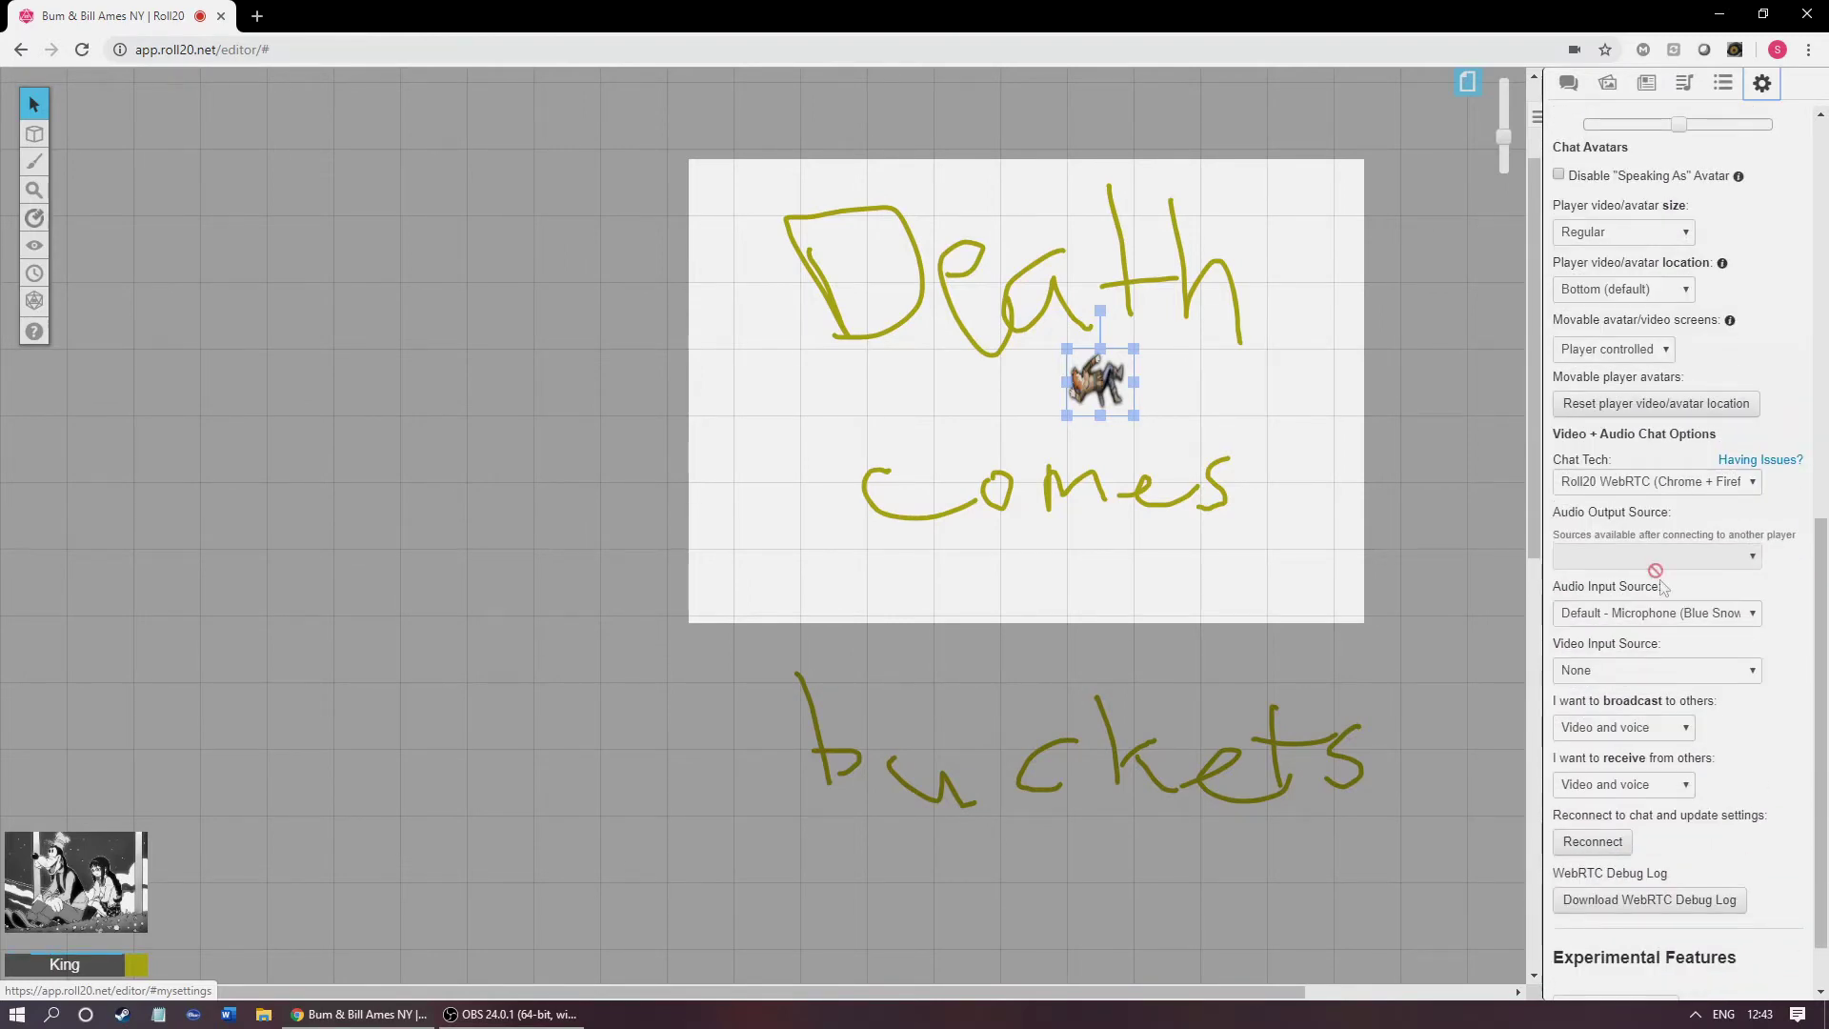
pyautogui.scroll(-1, 1616, 591)
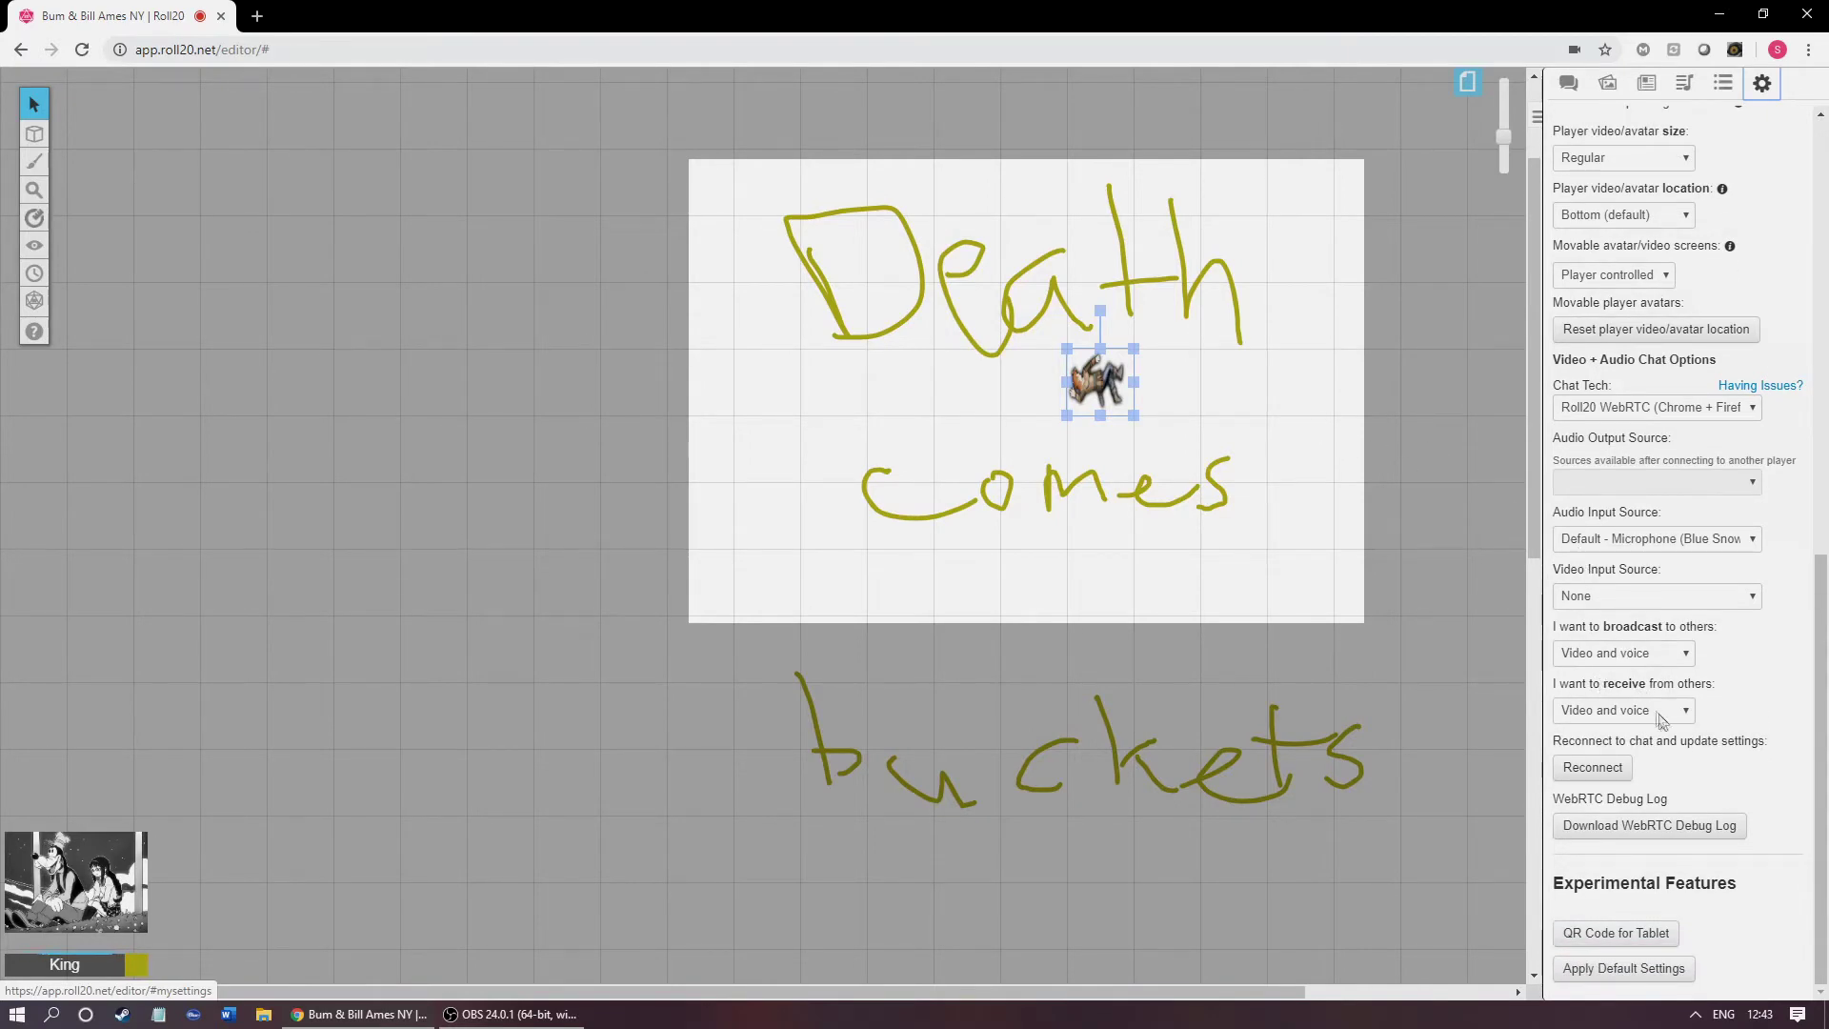
pyautogui.moveTo(1821, 808); pyautogui.dragTo(1824, 628)
# Step: Bring back the chat log and freehand-draw a closed rocket-shaped blob outline on the map
pyautogui.click(1568, 83)
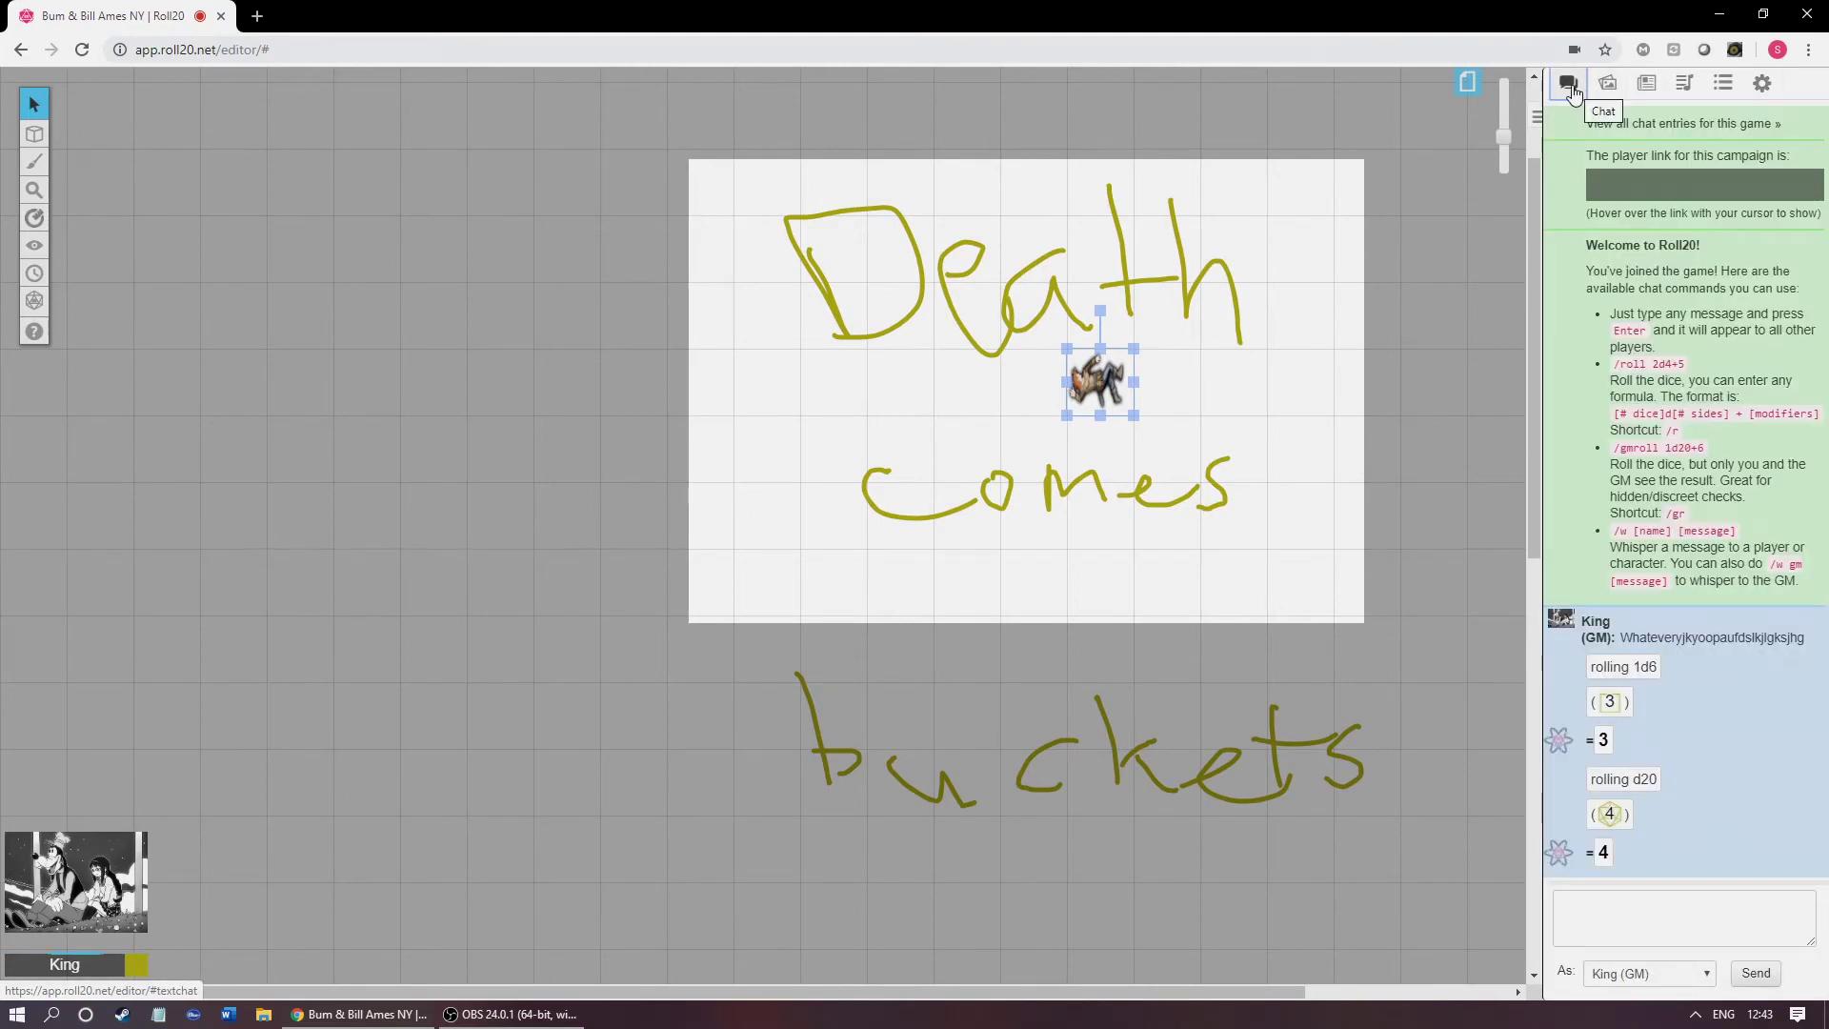
pyautogui.click(947, 495)
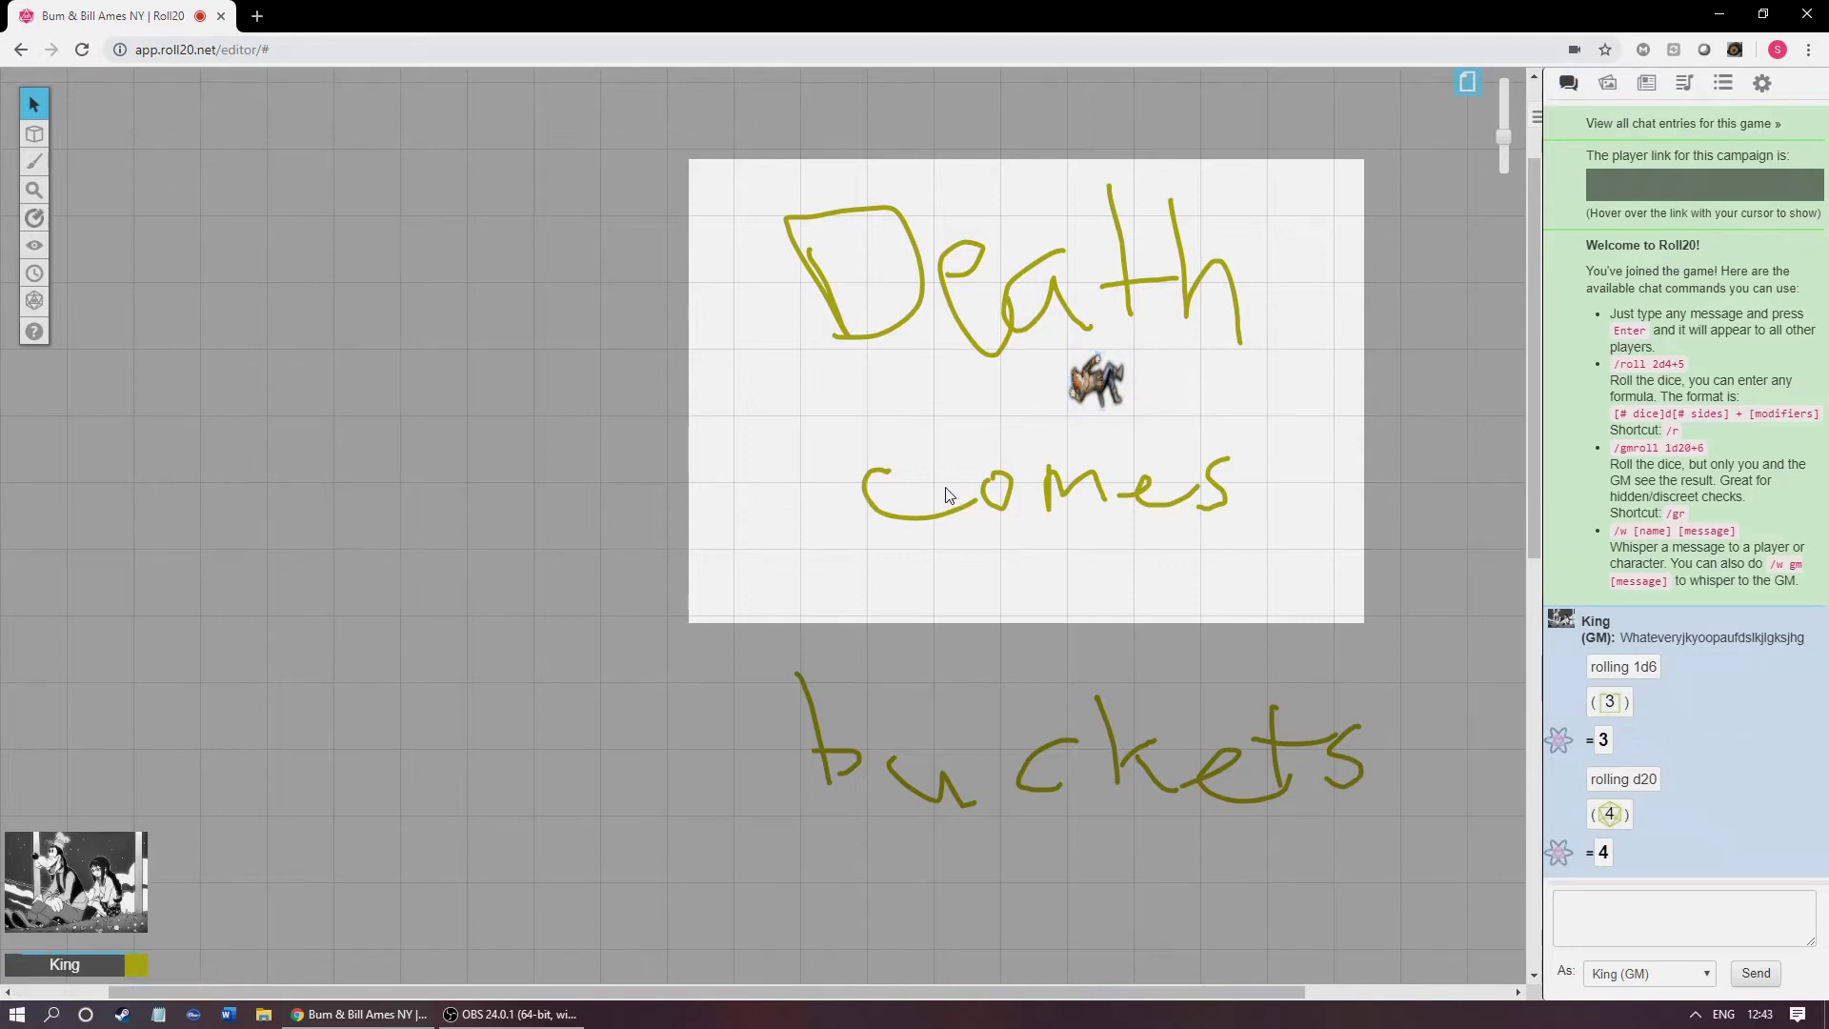
pyautogui.click(31, 177)
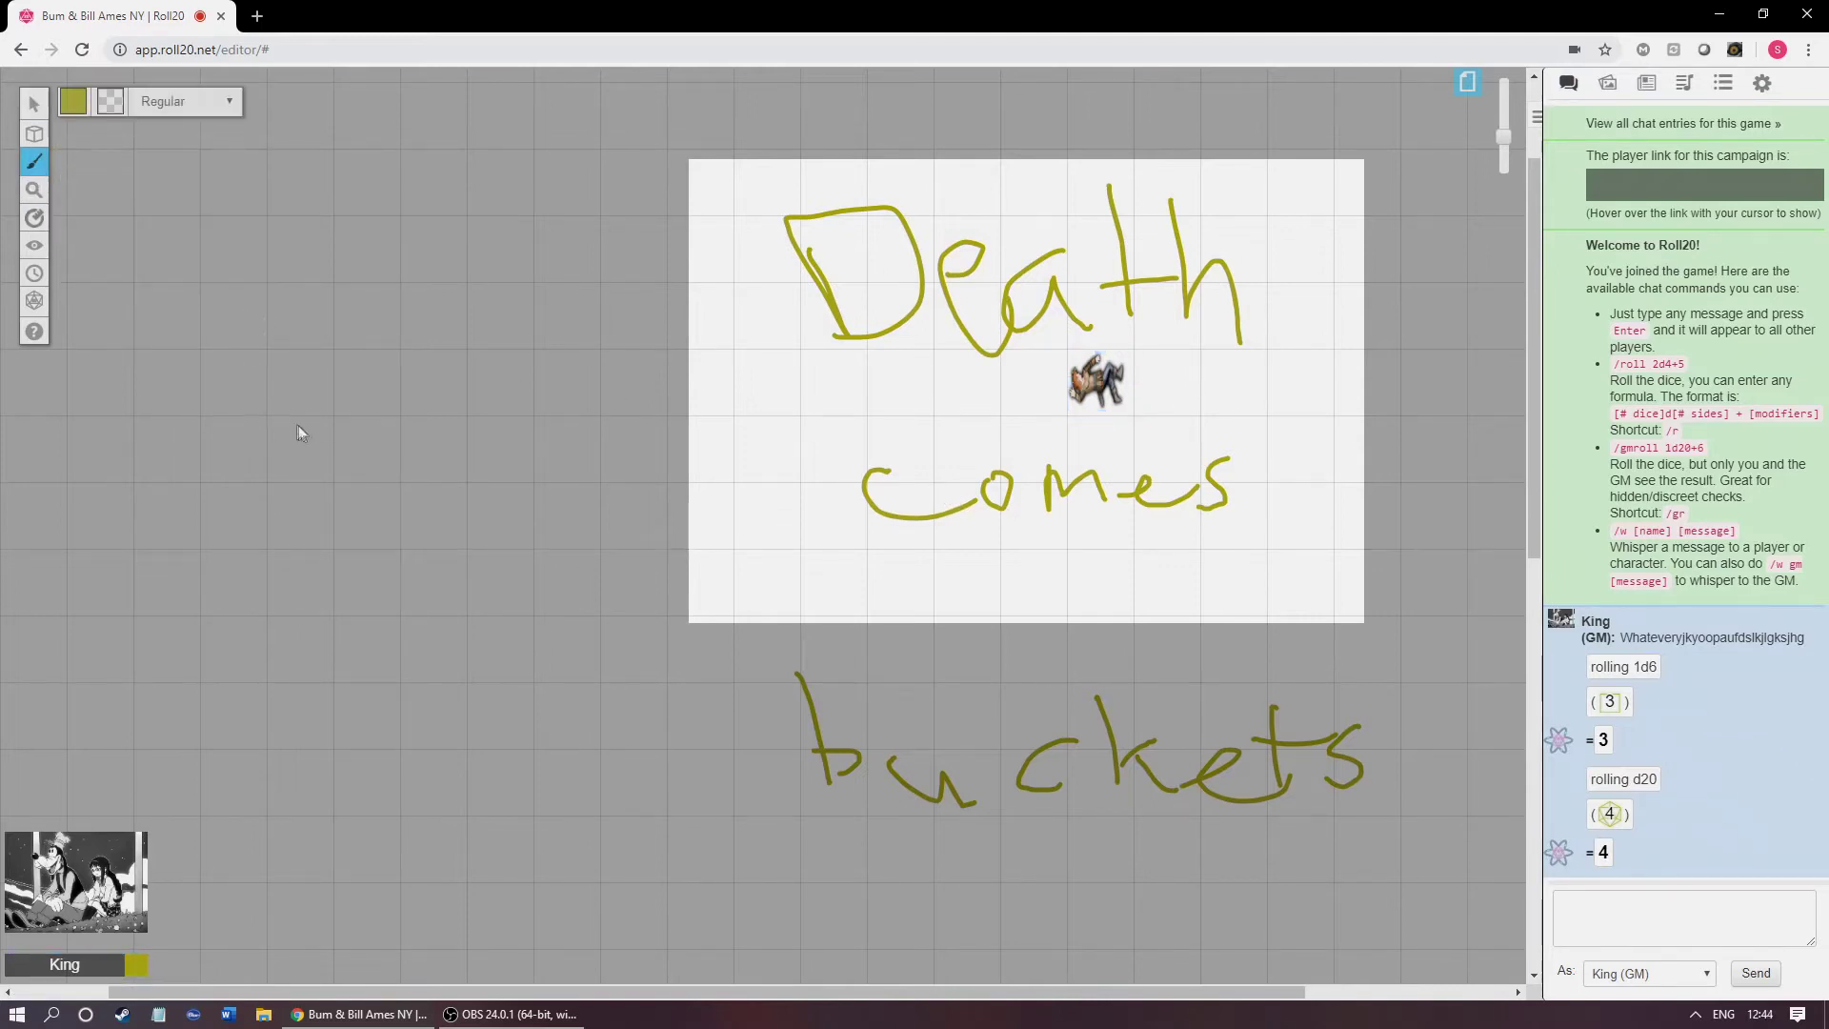
pyautogui.moveTo(340, 324)
pyautogui.mouseDown()
pyautogui.moveTo(388, 443)
pyautogui.moveTo(363, 525)
pyautogui.mouseUp()
pyautogui.moveTo(310, 586); pyautogui.dragTo(214, 542)
pyautogui.moveTo(277, 447); pyautogui.dragTo(293, 414)
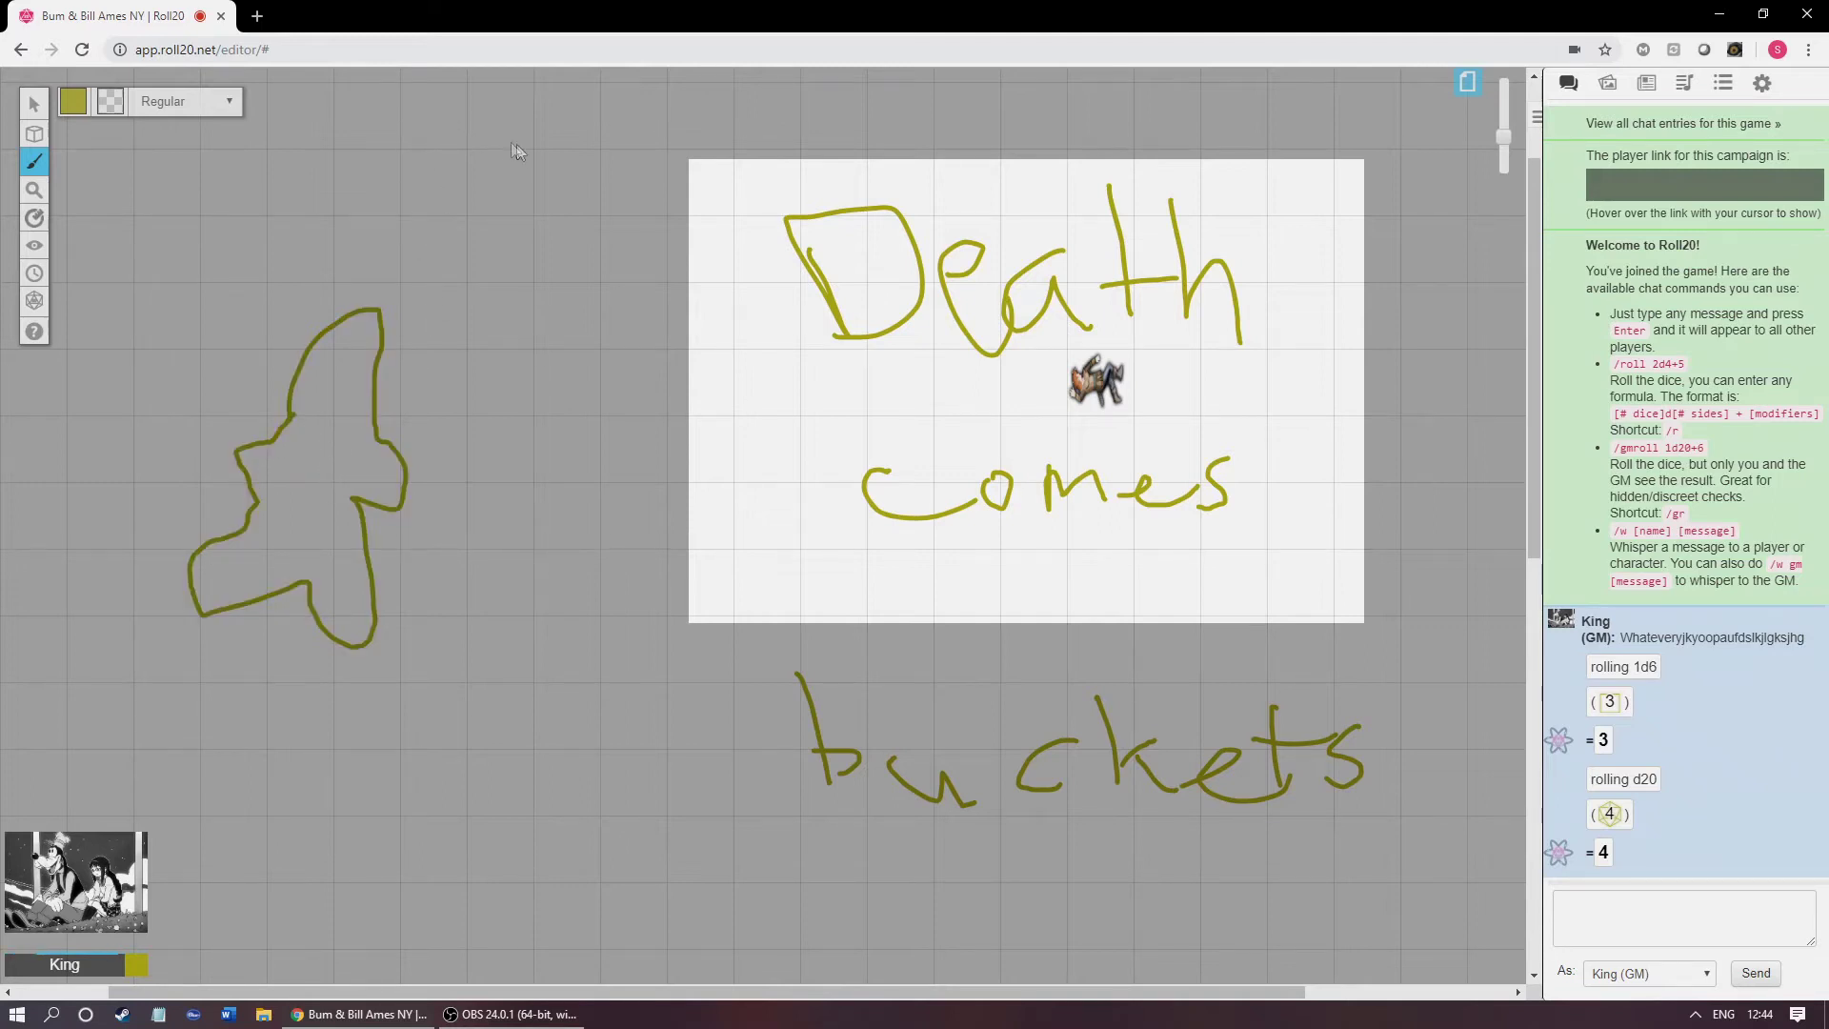
# Step: Draw a circle crossed by vertical and horizontal lines, shading its upper-right quarter magenta
pyautogui.moveTo(556, 128); pyautogui.dragTo(570, 322)
pyautogui.moveTo(531, 135)
pyautogui.mouseDown()
pyautogui.moveTo(556, 128)
pyautogui.moveTo(562, 328)
pyautogui.mouseUp()
pyautogui.moveTo(598, 248); pyautogui.dragTo(663, 246)
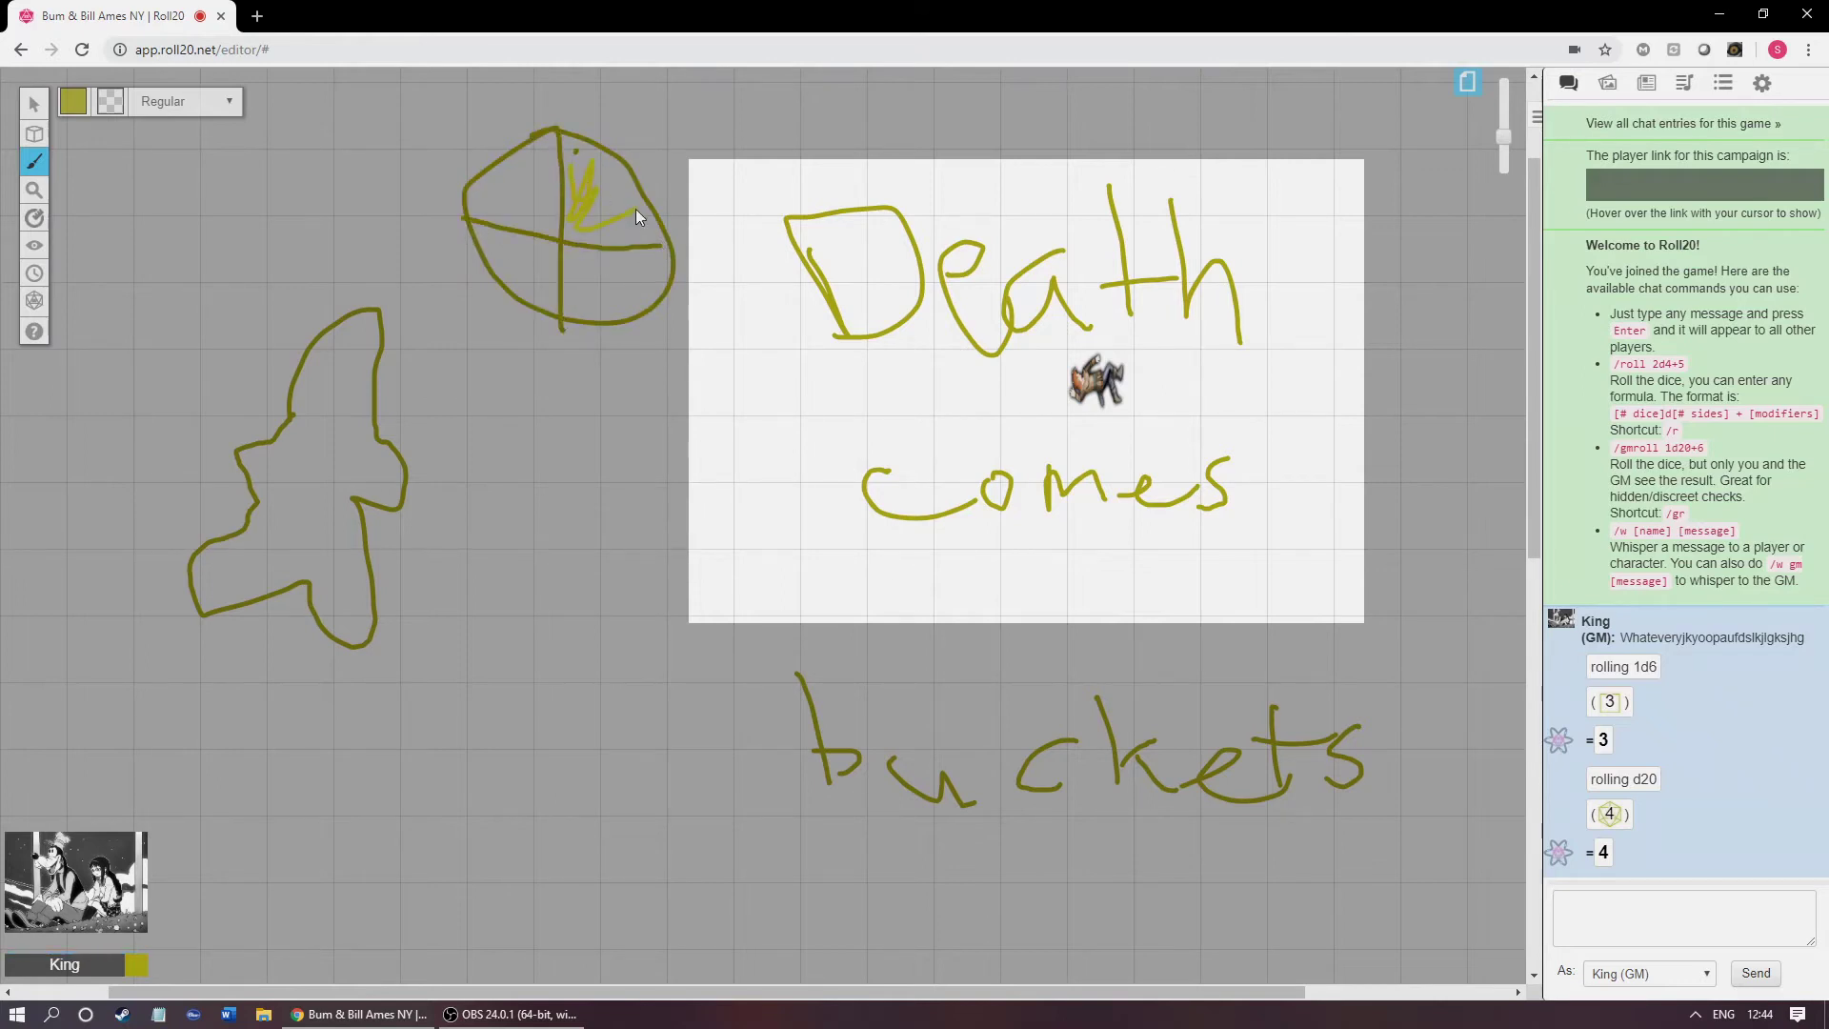
pyautogui.moveTo(571, 181); pyautogui.dragTo(572, 183)
pyautogui.click(71, 103)
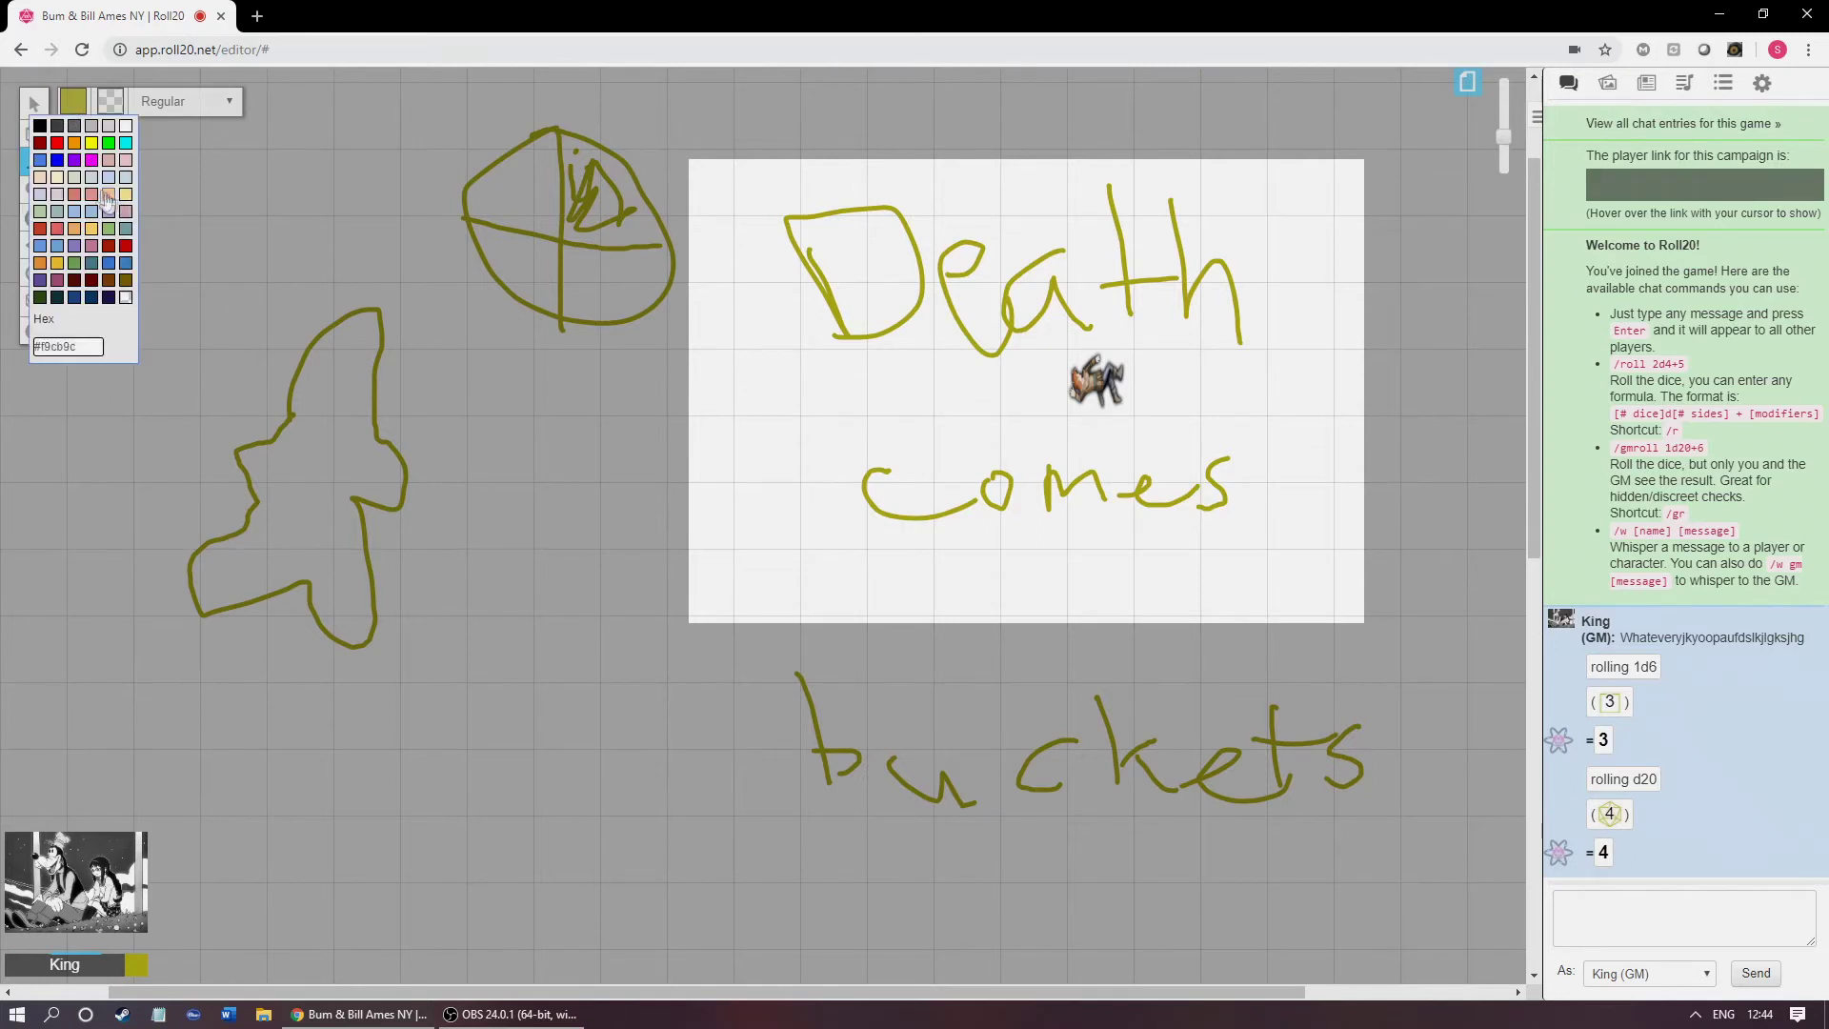
pyautogui.click(91, 159)
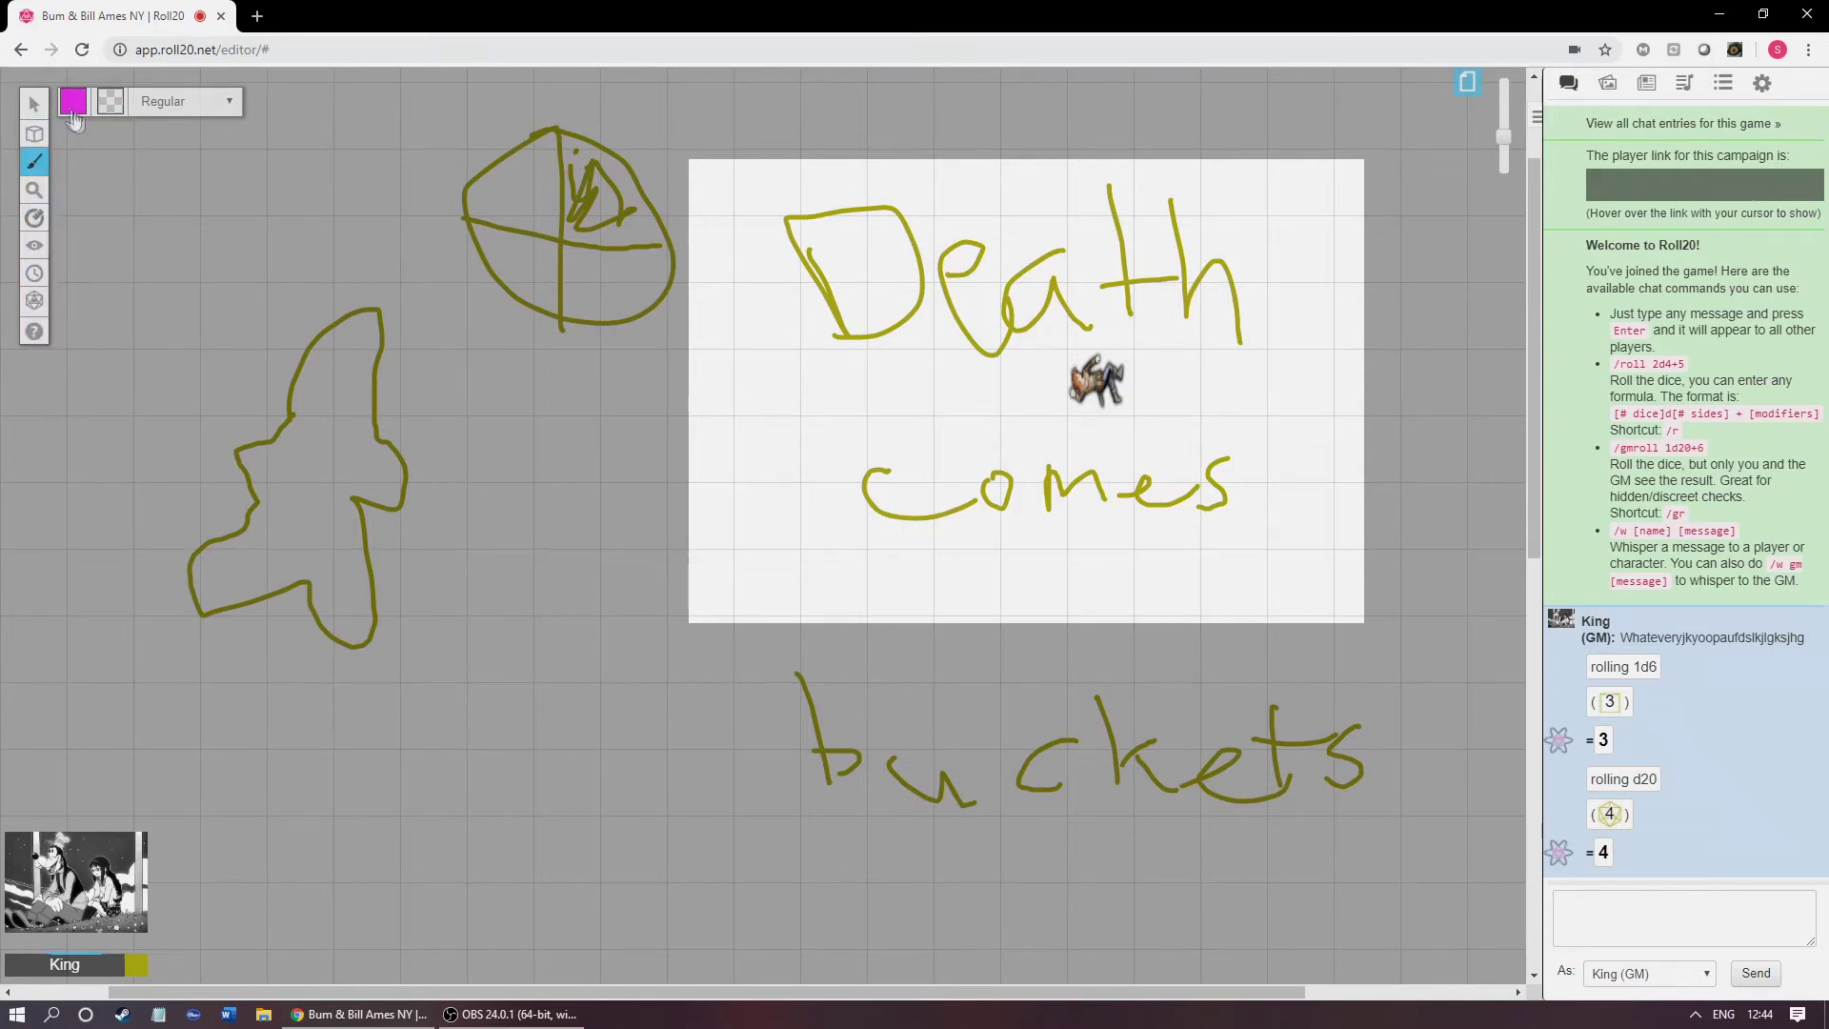
pyautogui.moveTo(575, 165)
pyautogui.mouseDown()
pyautogui.moveTo(579, 198)
pyautogui.moveTo(602, 215)
pyautogui.moveTo(603, 183)
pyautogui.moveTo(631, 217)
pyautogui.moveTo(614, 221)
pyautogui.mouseUp()
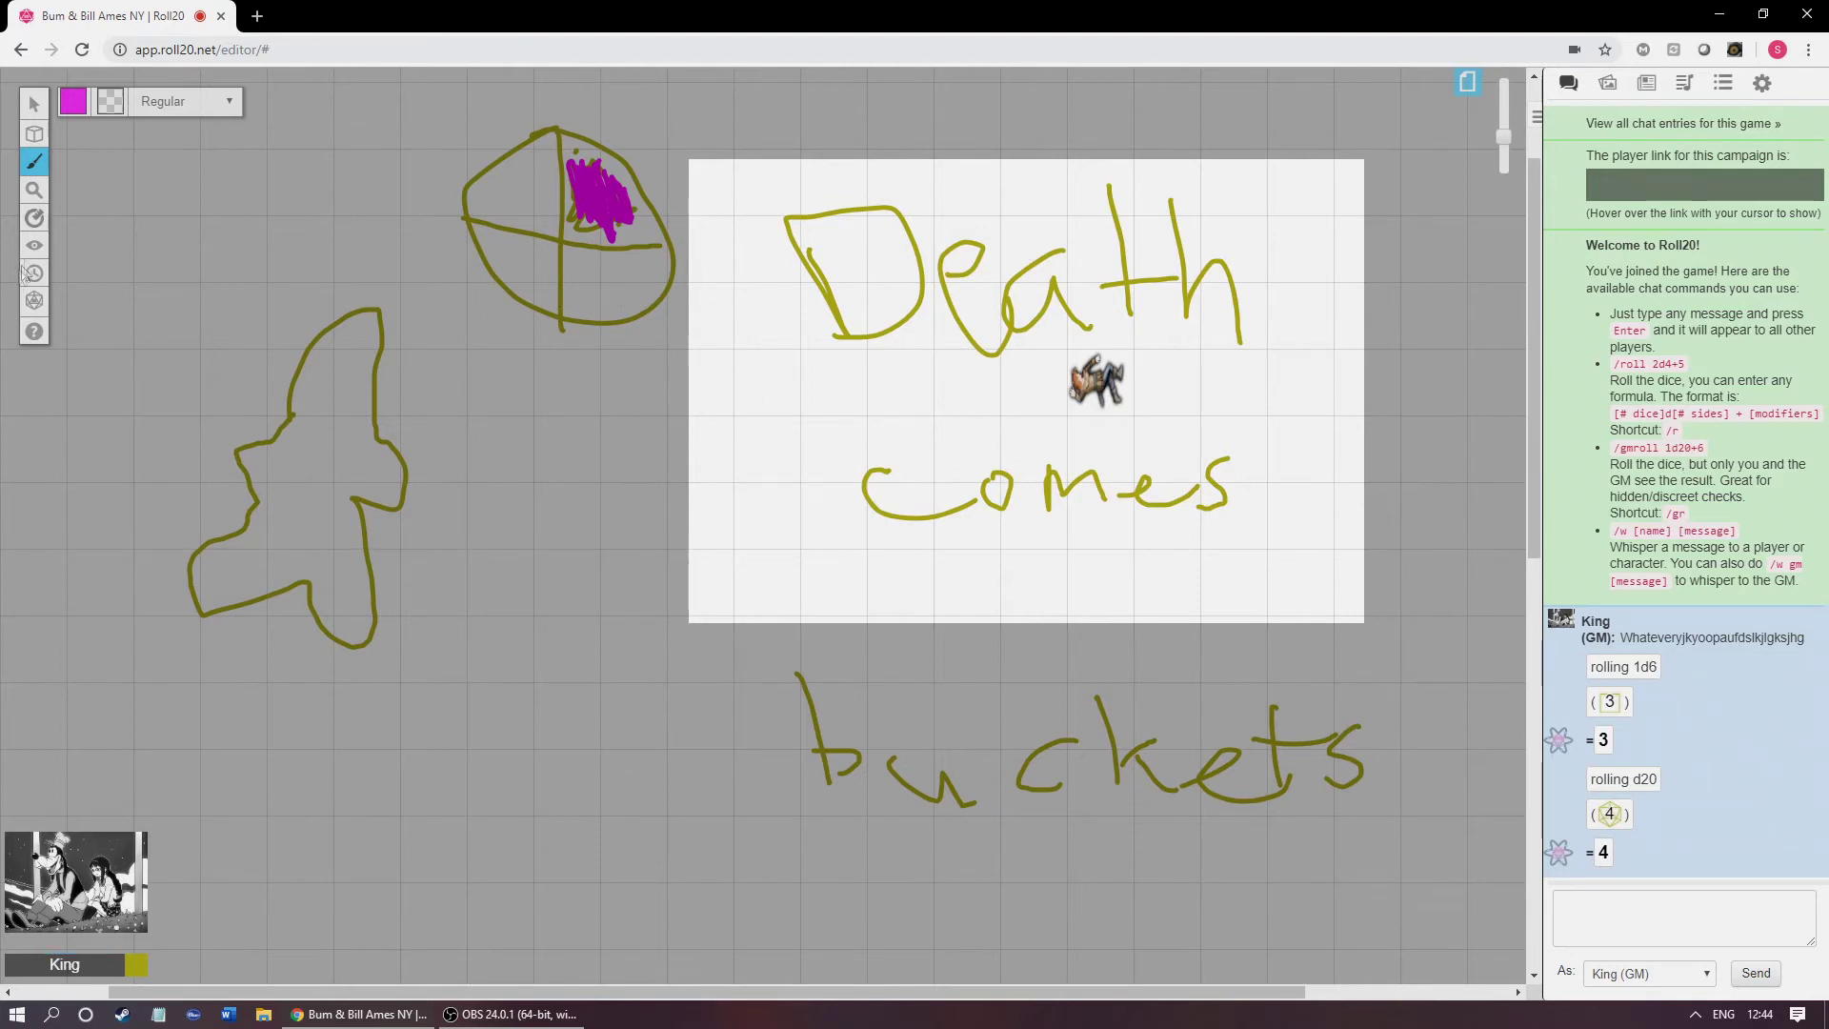
pyautogui.click(32, 191)
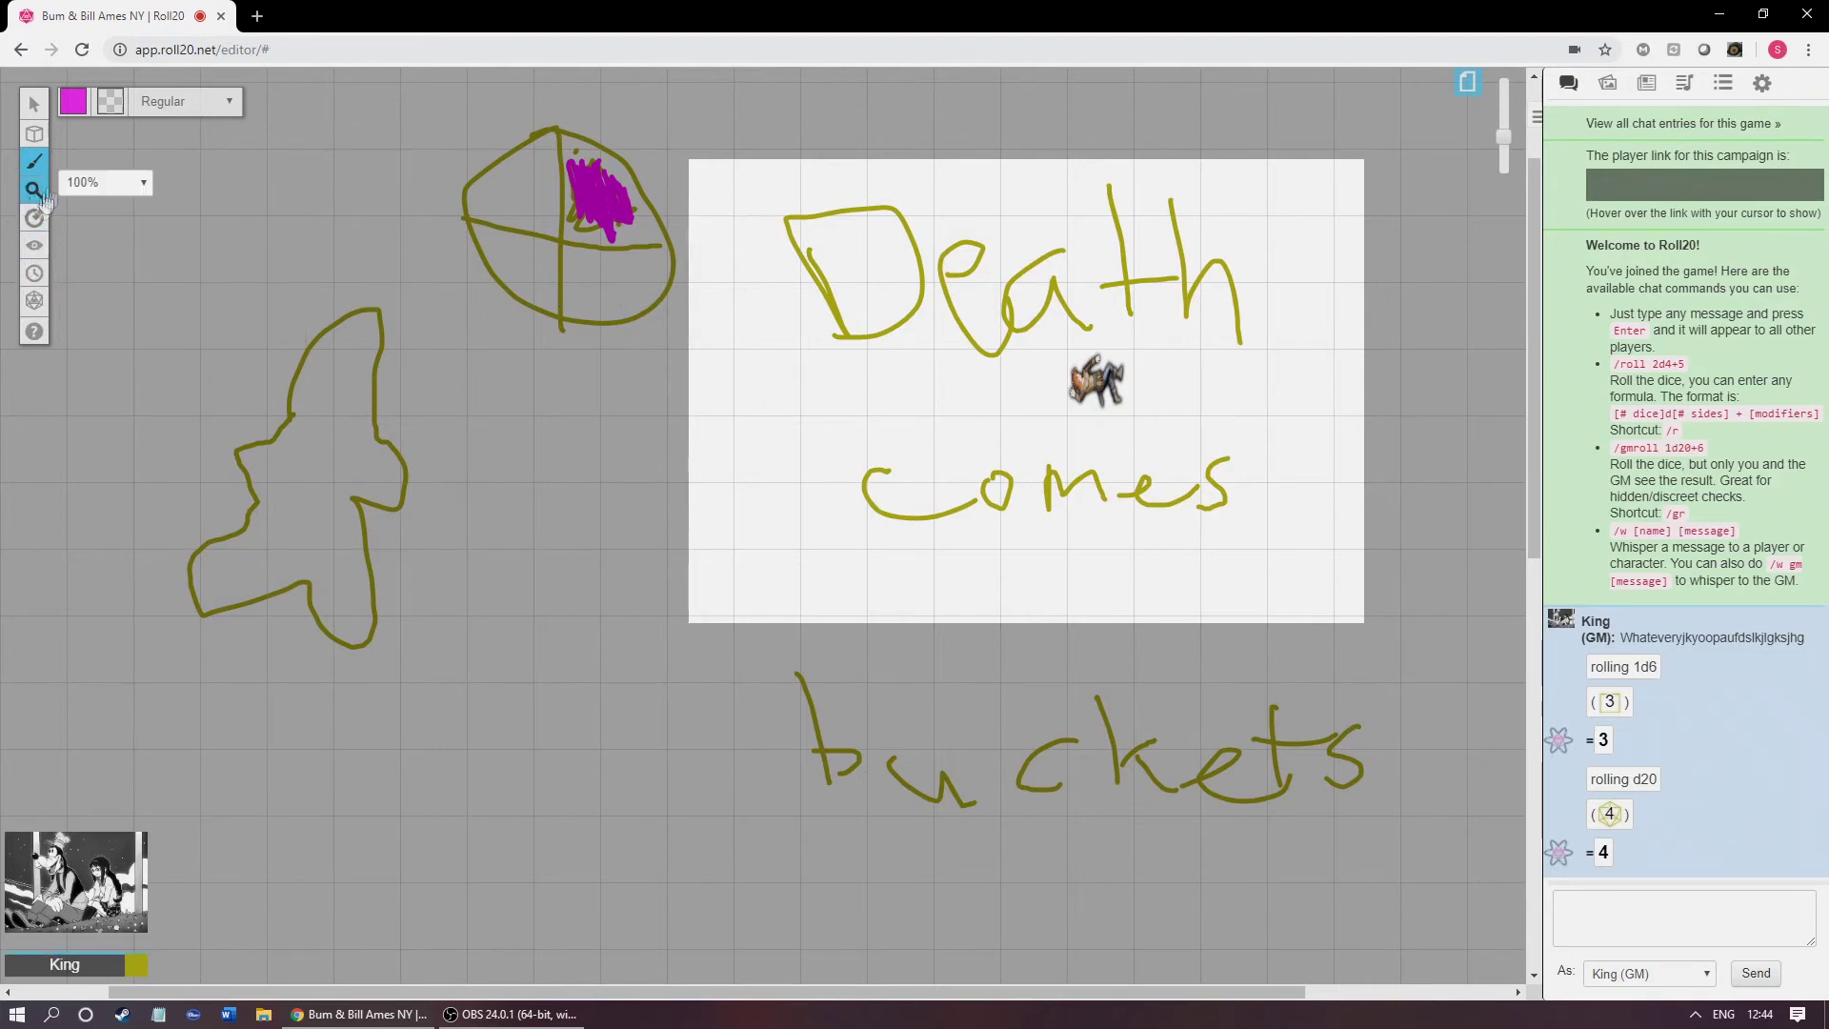
# Step: Reveal the fogged rectangle around the quartered circle with Fog of War's Reveal Areas
pyautogui.click(34, 217)
pyautogui.moveTo(42, 251)
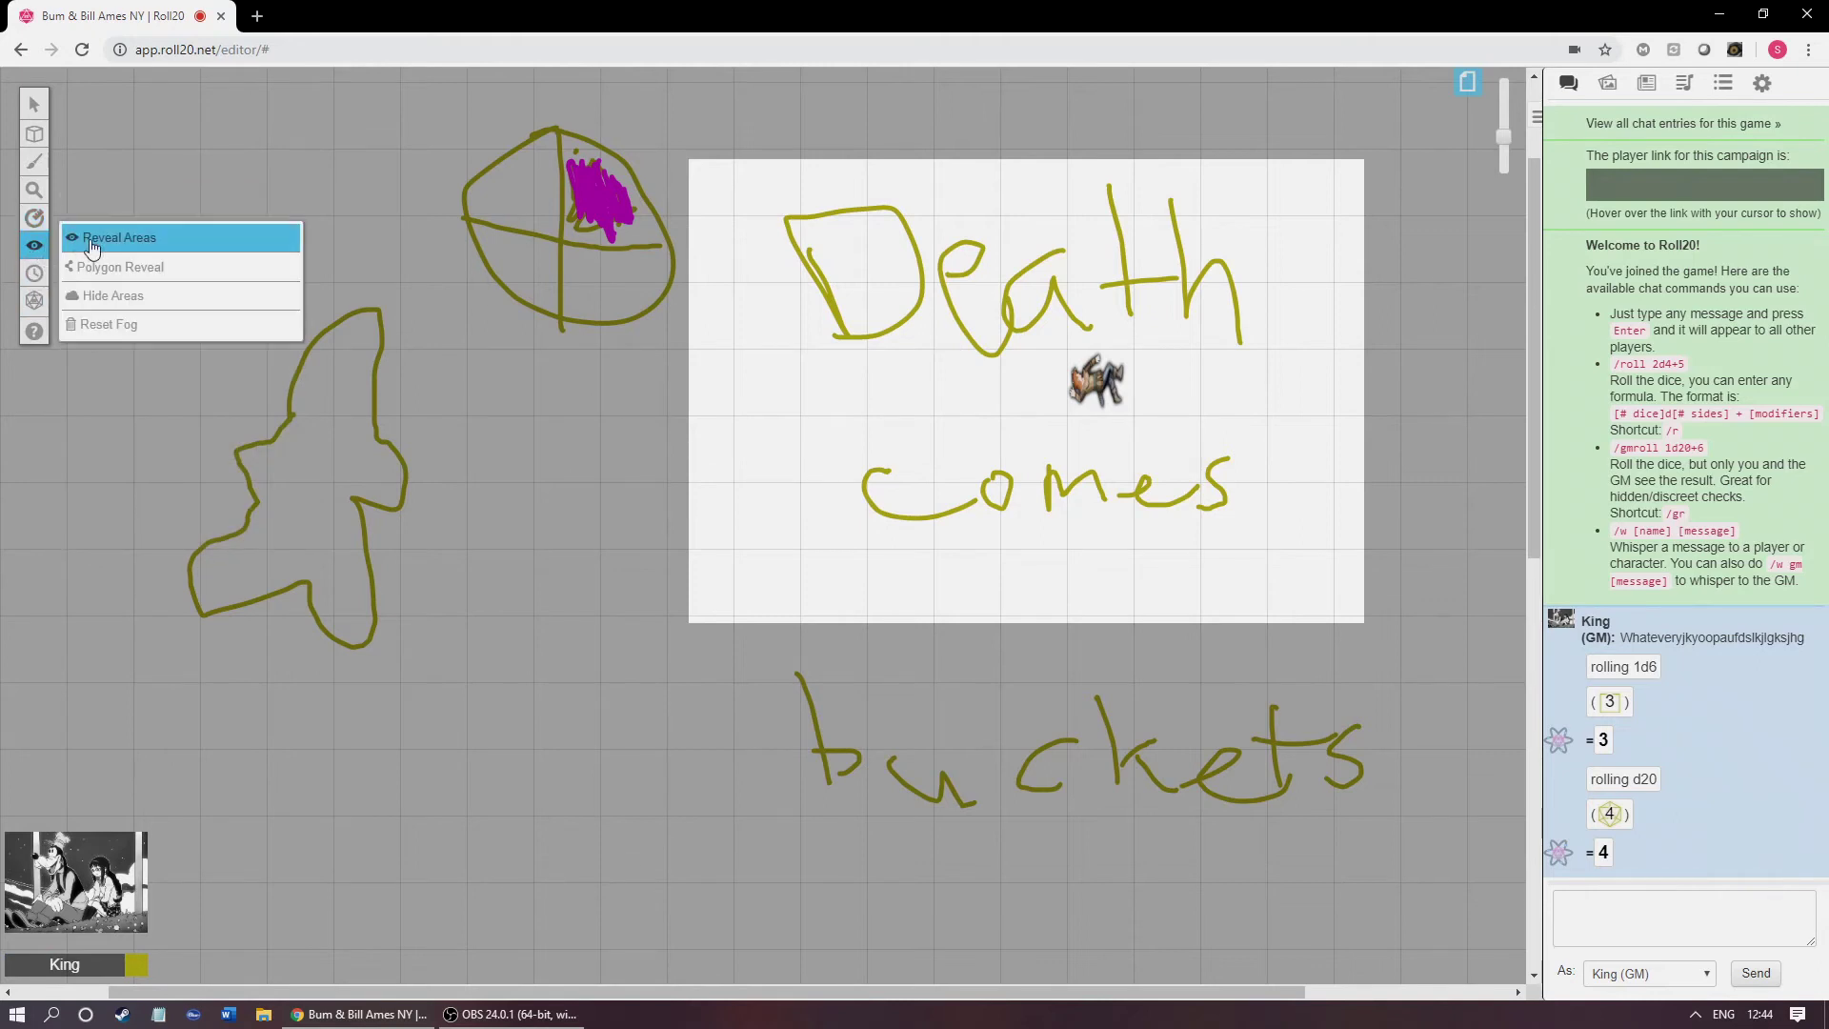
pyautogui.click(114, 237)
pyautogui.moveTo(443, 111); pyautogui.dragTo(732, 358)
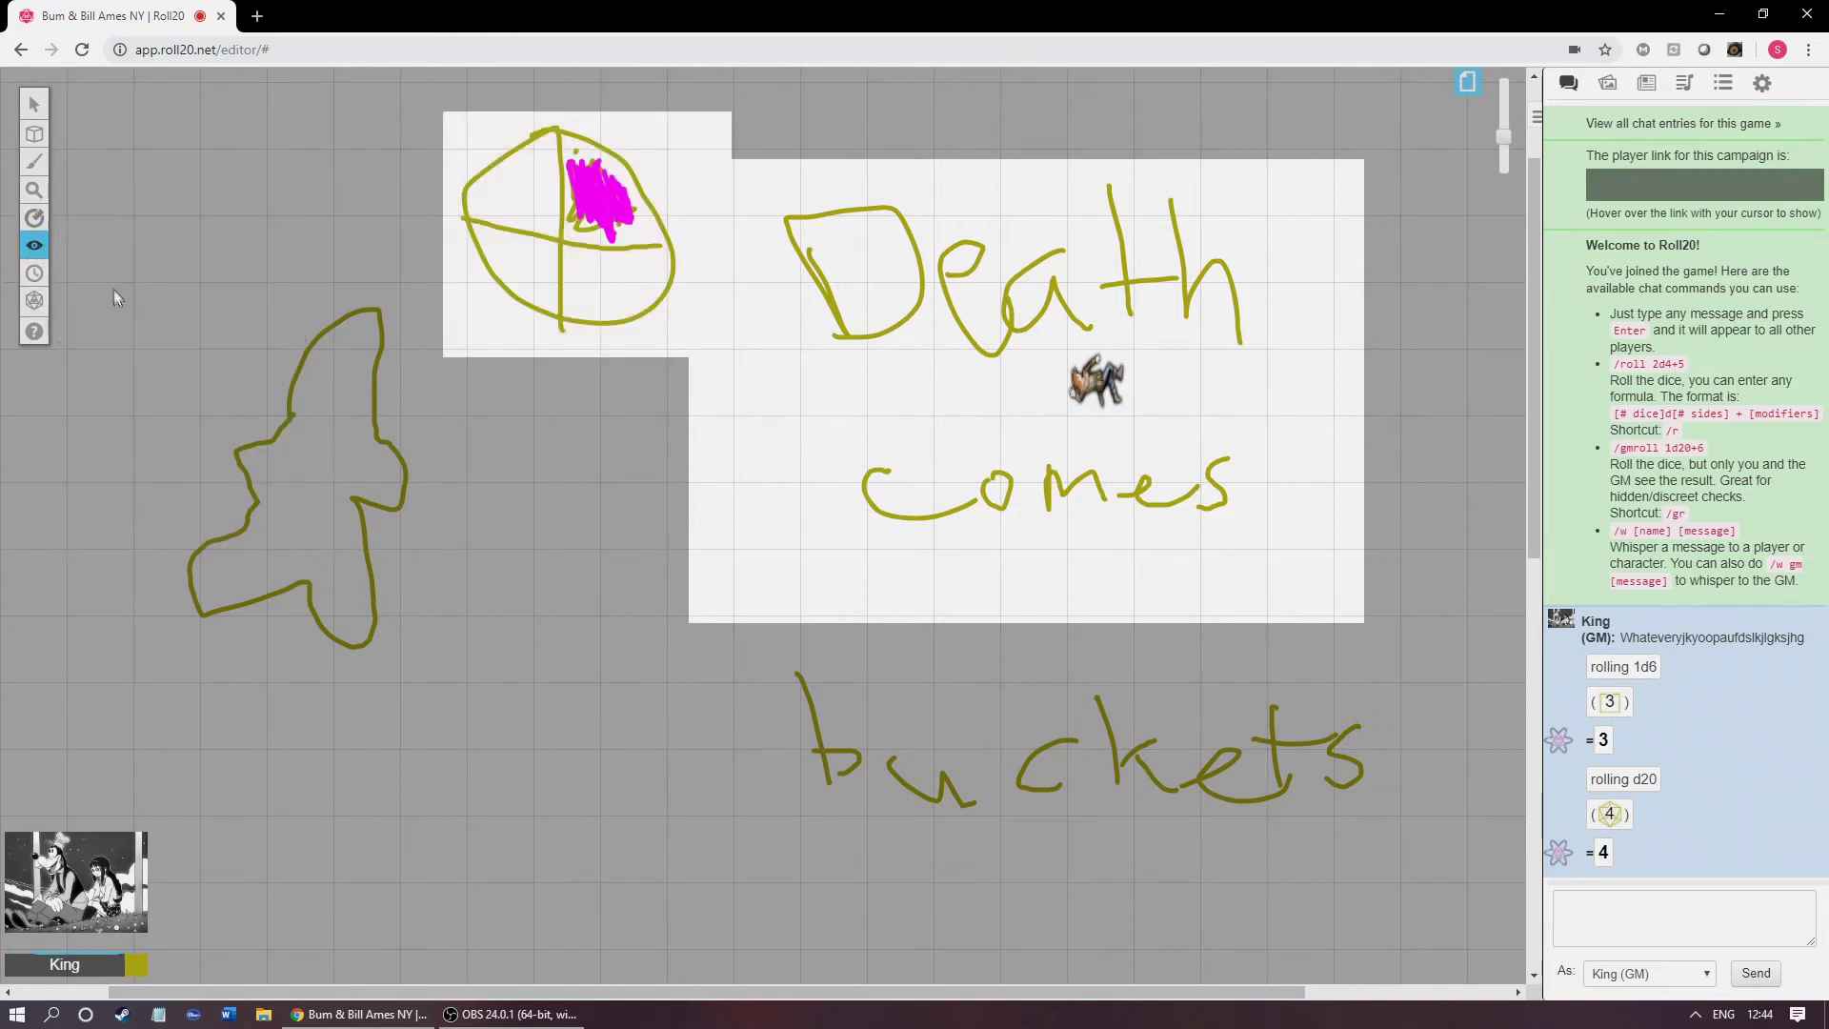
# Step: Open the empty Turn Order tracker and roll a d6 and 2d6 into chat
pyautogui.click(35, 274)
pyautogui.moveTo(33, 253)
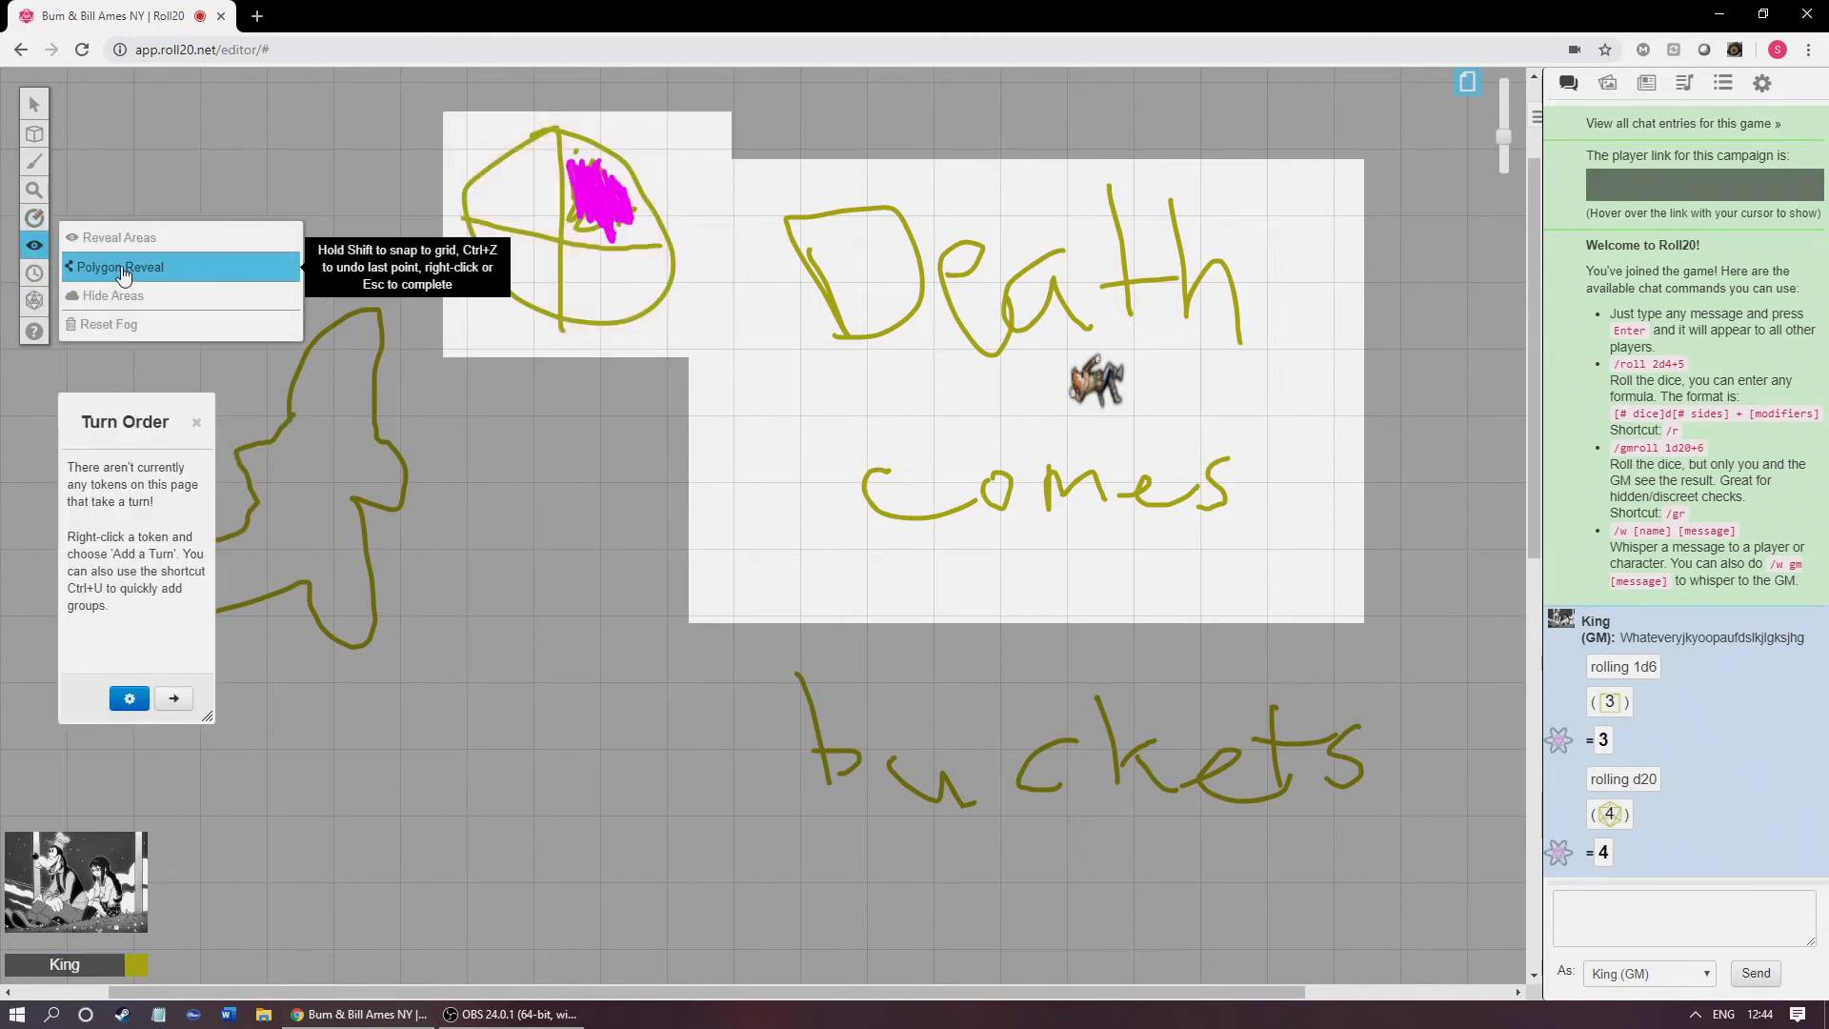
pyautogui.moveTo(38, 301)
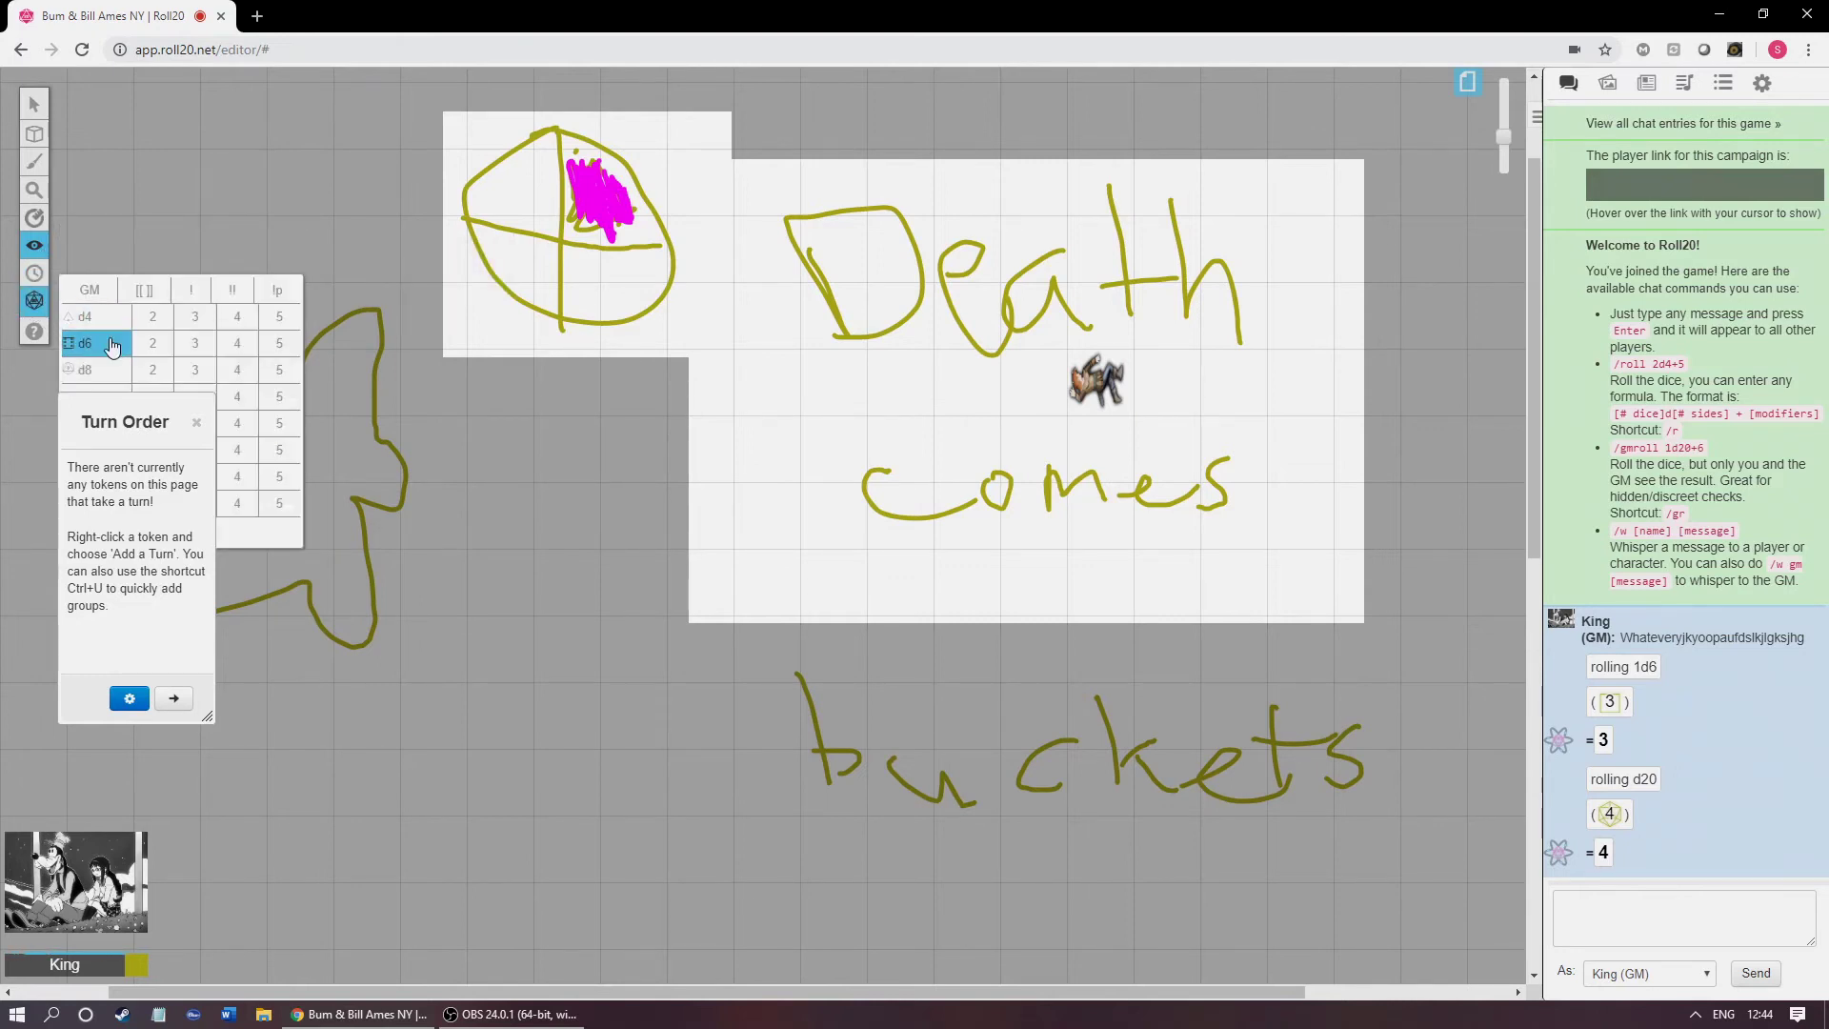
pyautogui.click(170, 347)
pyautogui.click(170, 349)
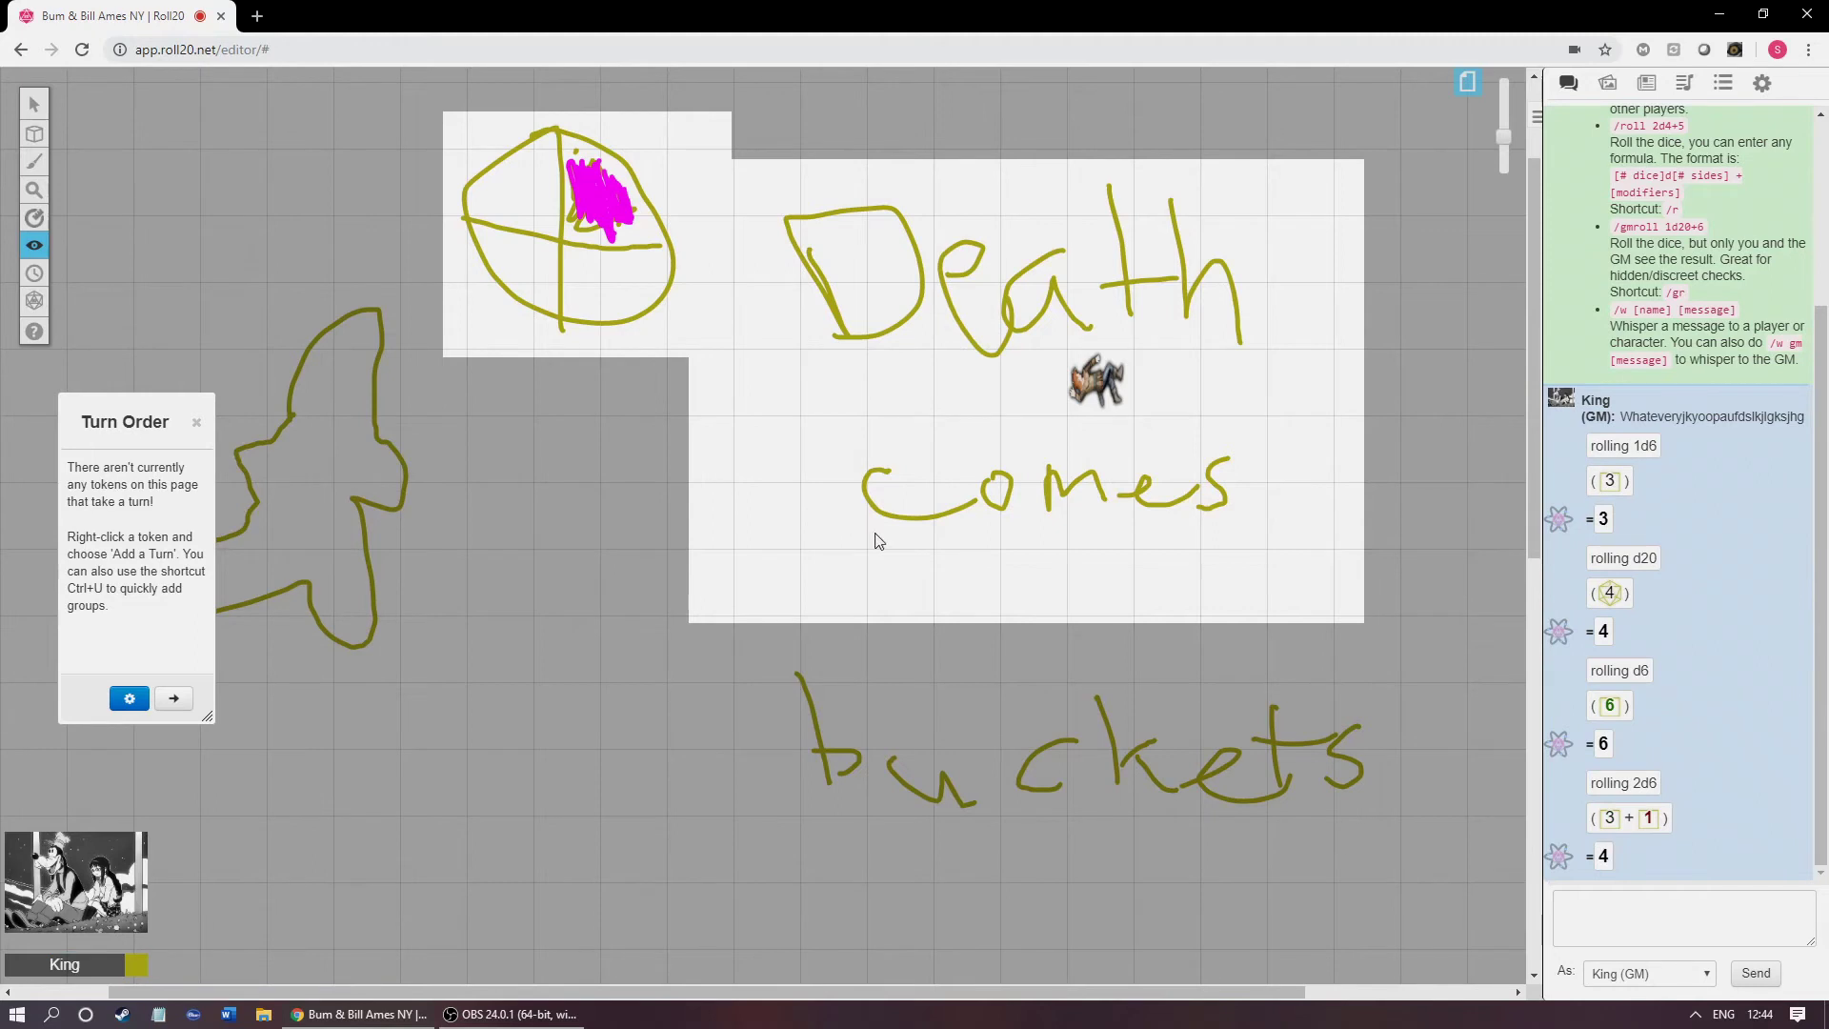
pyautogui.moveTo(34, 297)
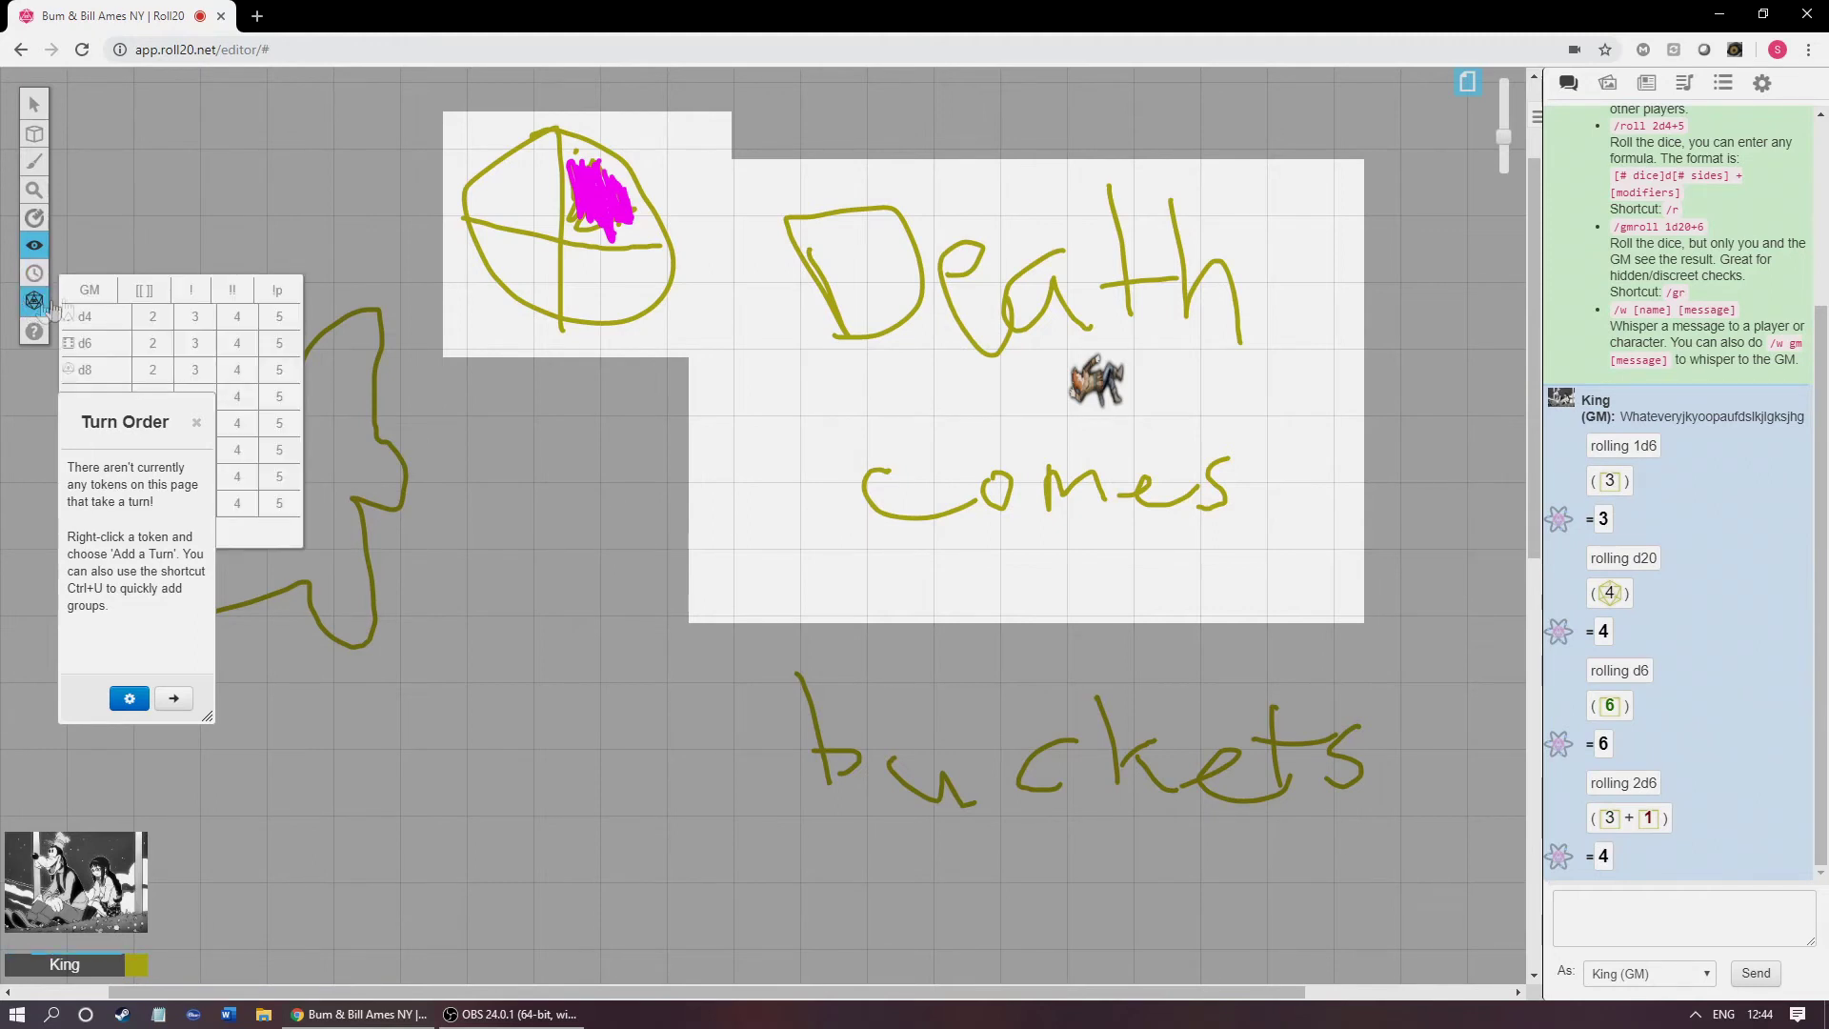
pyautogui.moveTo(31, 245)
pyautogui.moveTo(34, 134)
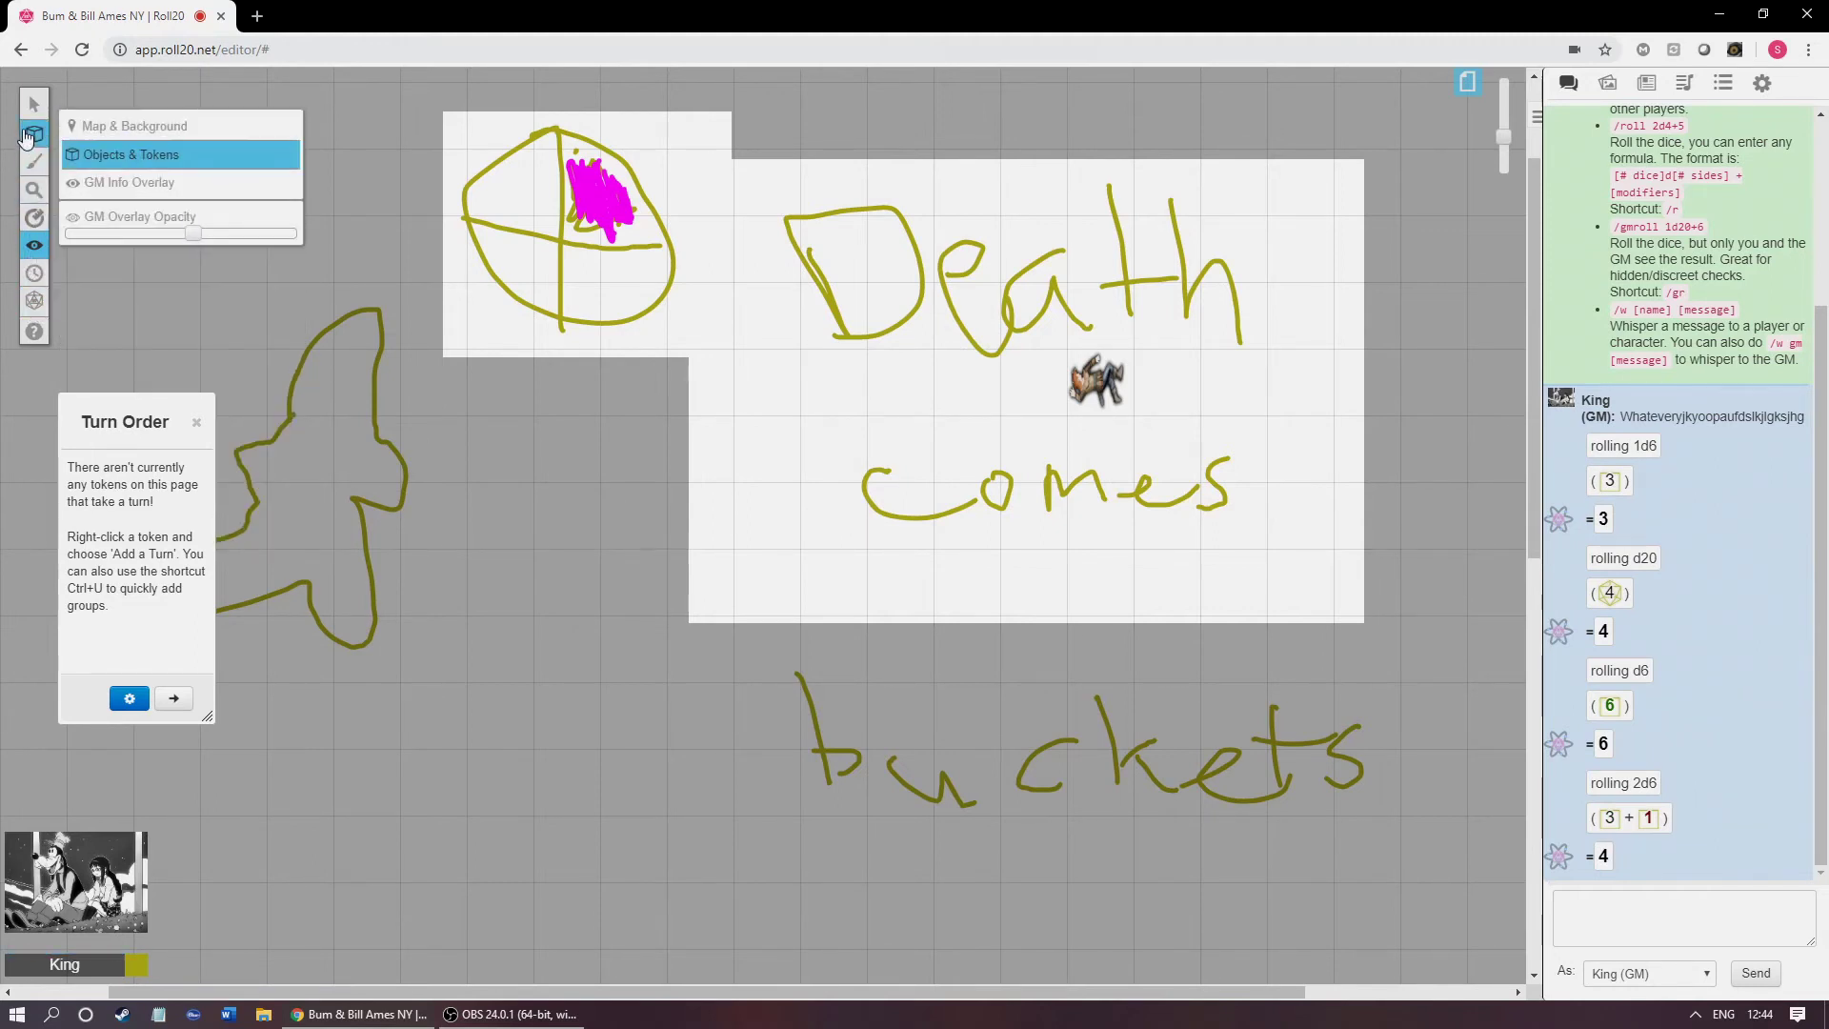
# Step: Select the GM Info Overlay layer, close Turn Order, and show My Settings and Game Settings
pyautogui.click(143, 182)
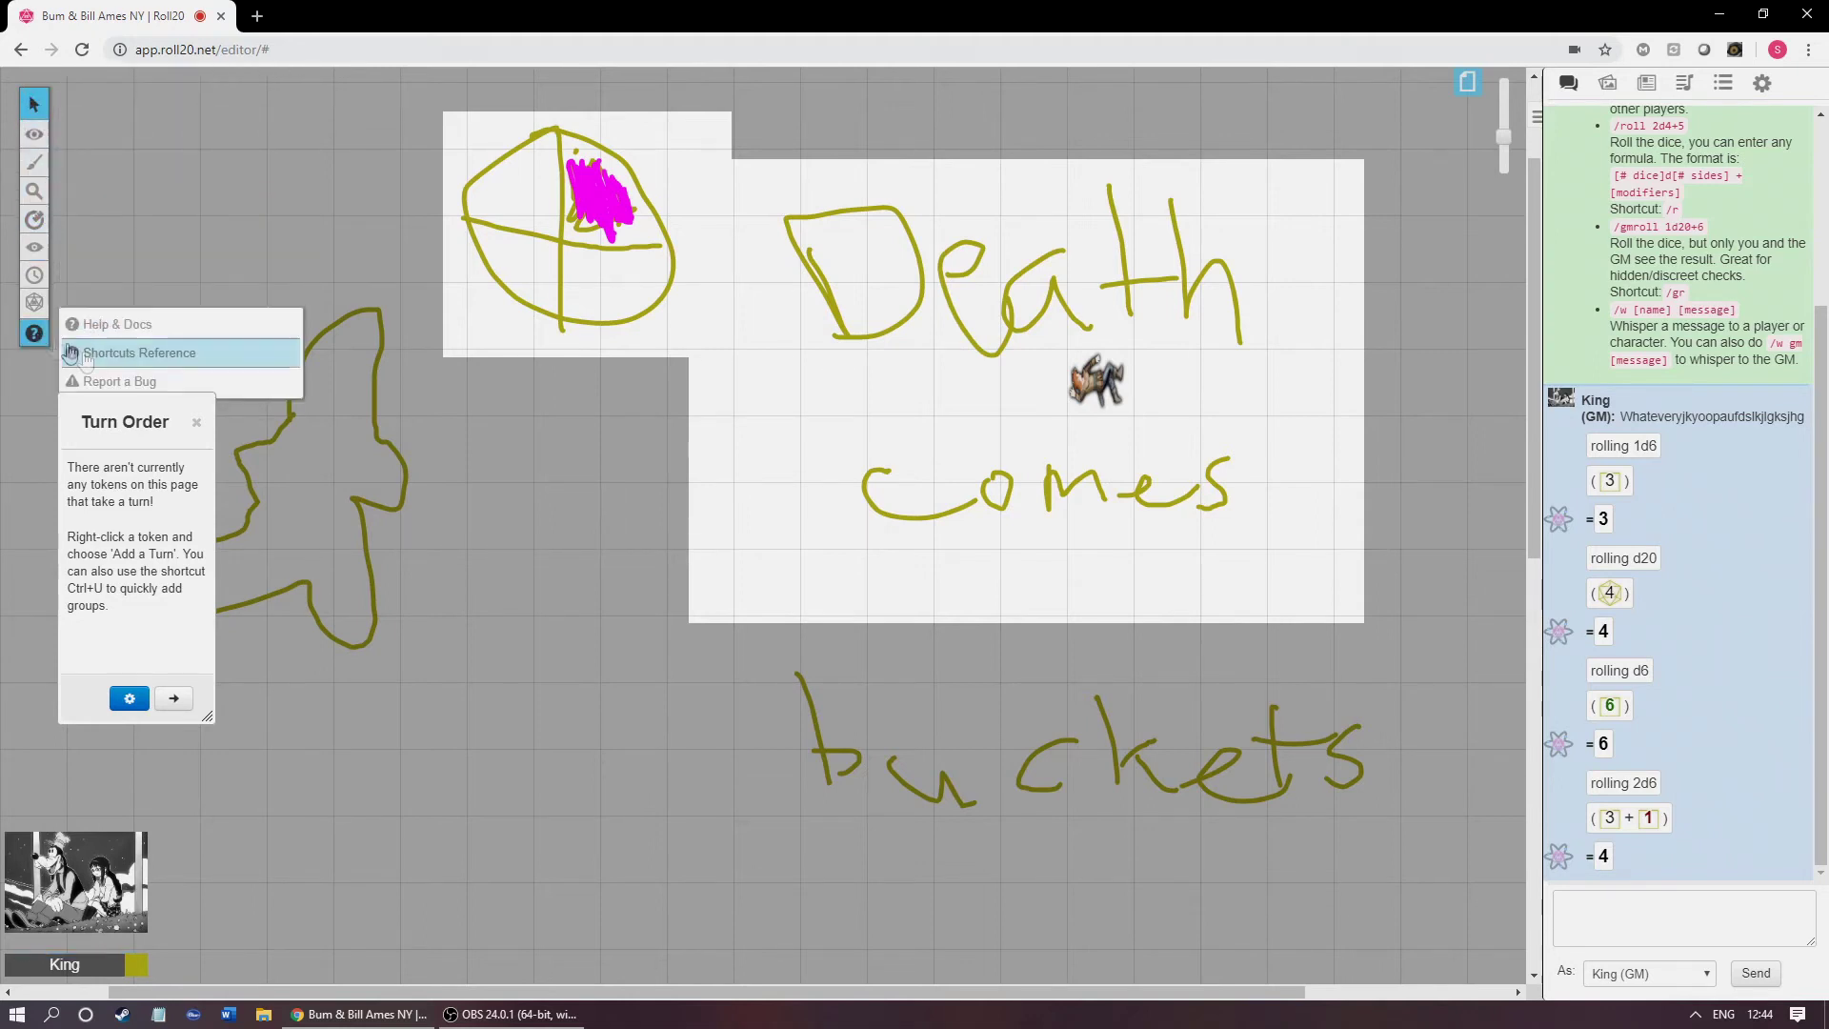
pyautogui.click(199, 422)
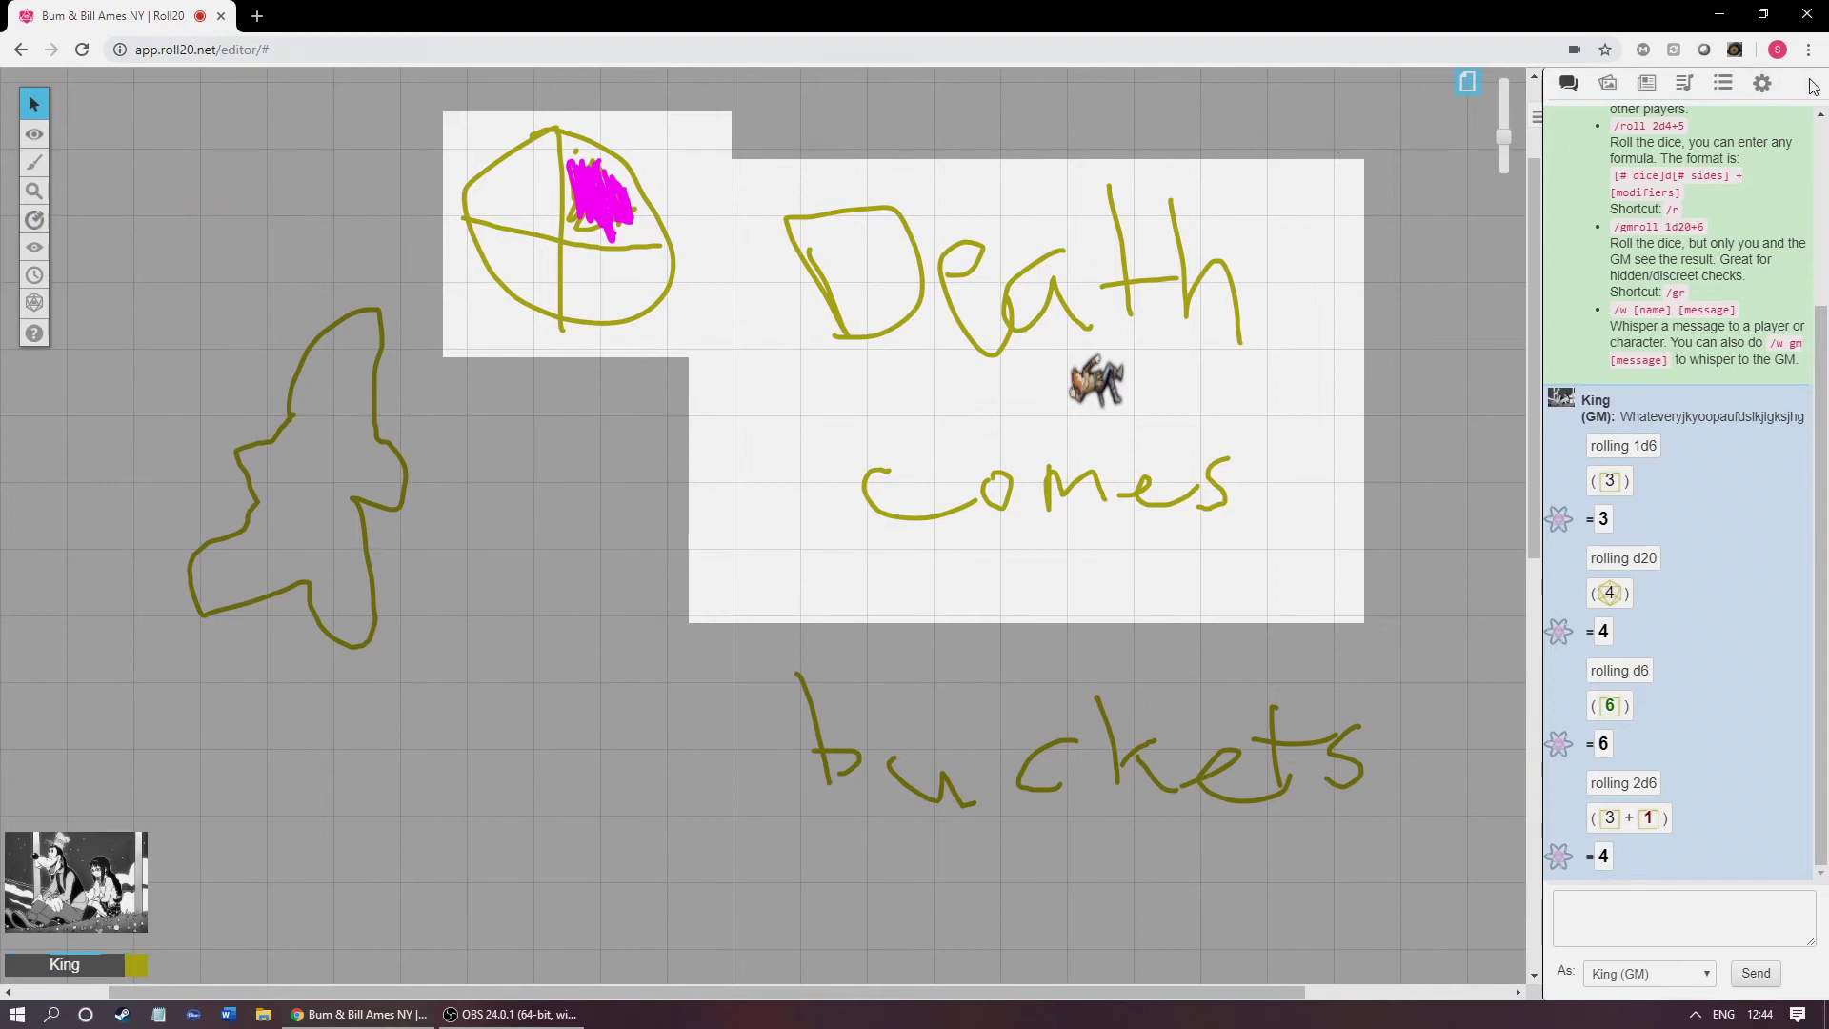
pyautogui.click(1774, 84)
pyautogui.scroll(-3, 1701, 572)
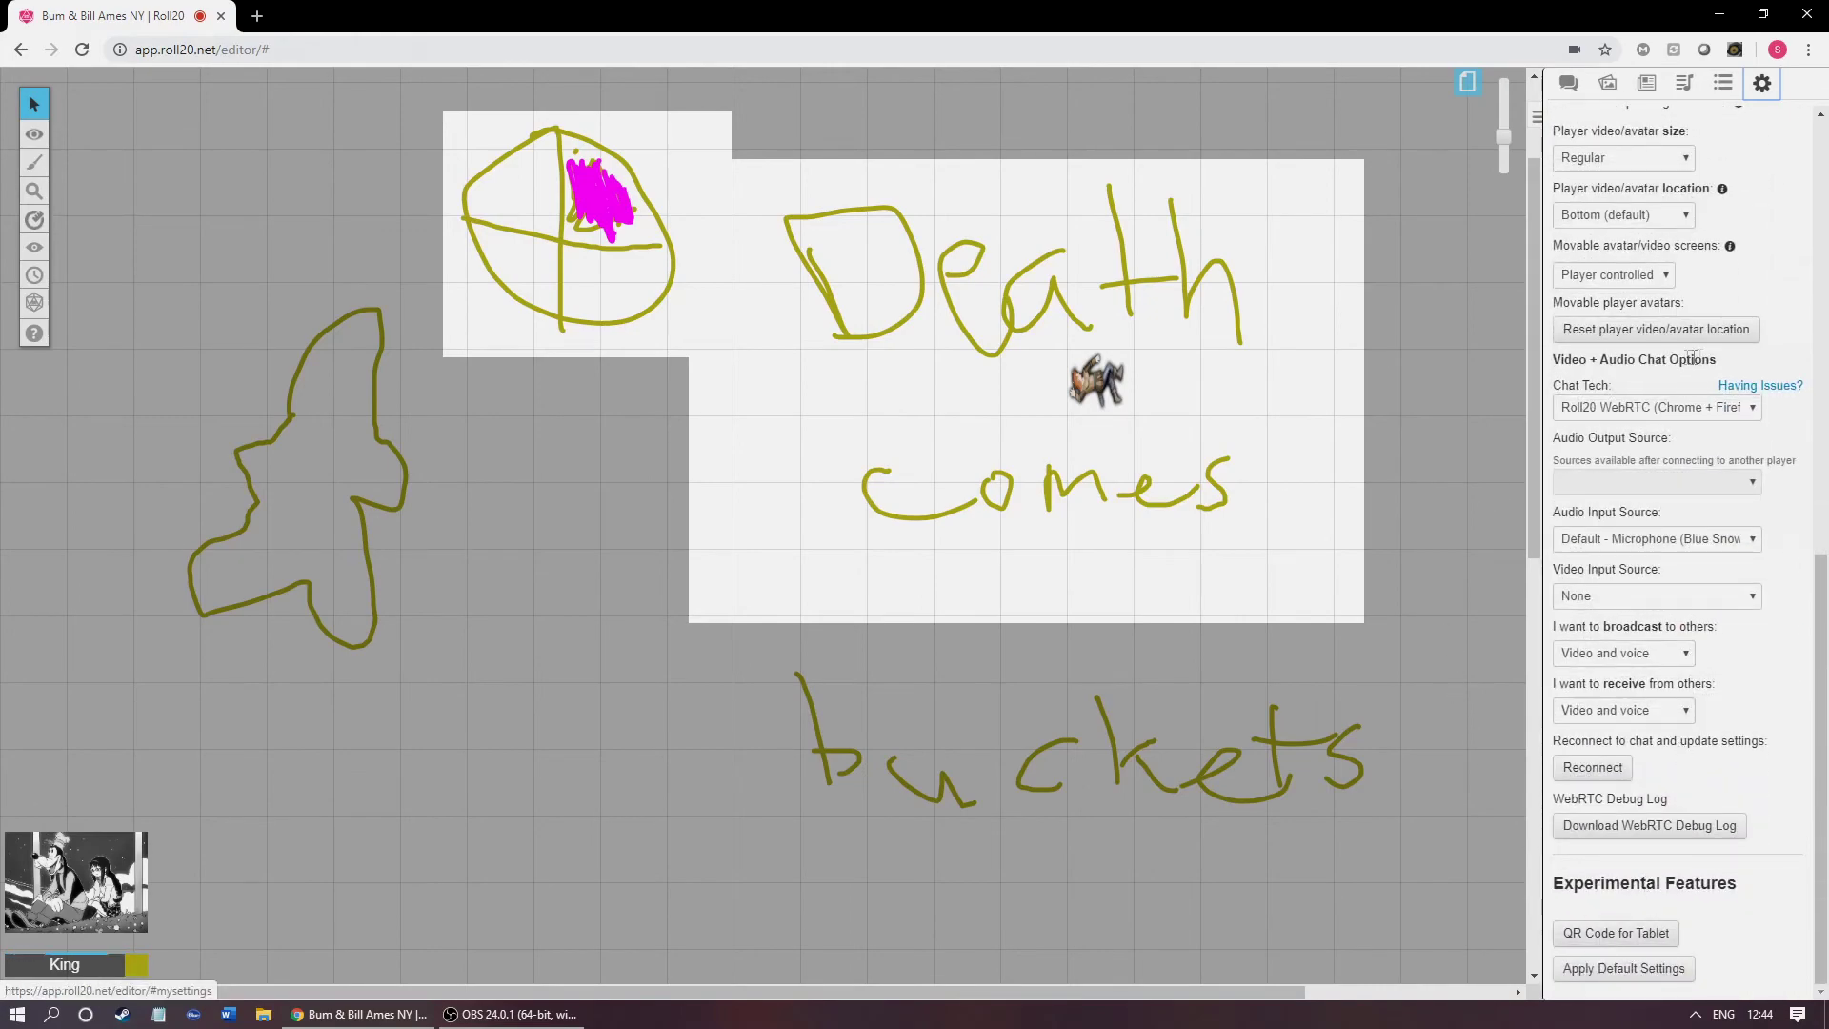
pyautogui.scroll(3, 1715, 362)
pyautogui.scroll(6, 1714, 362)
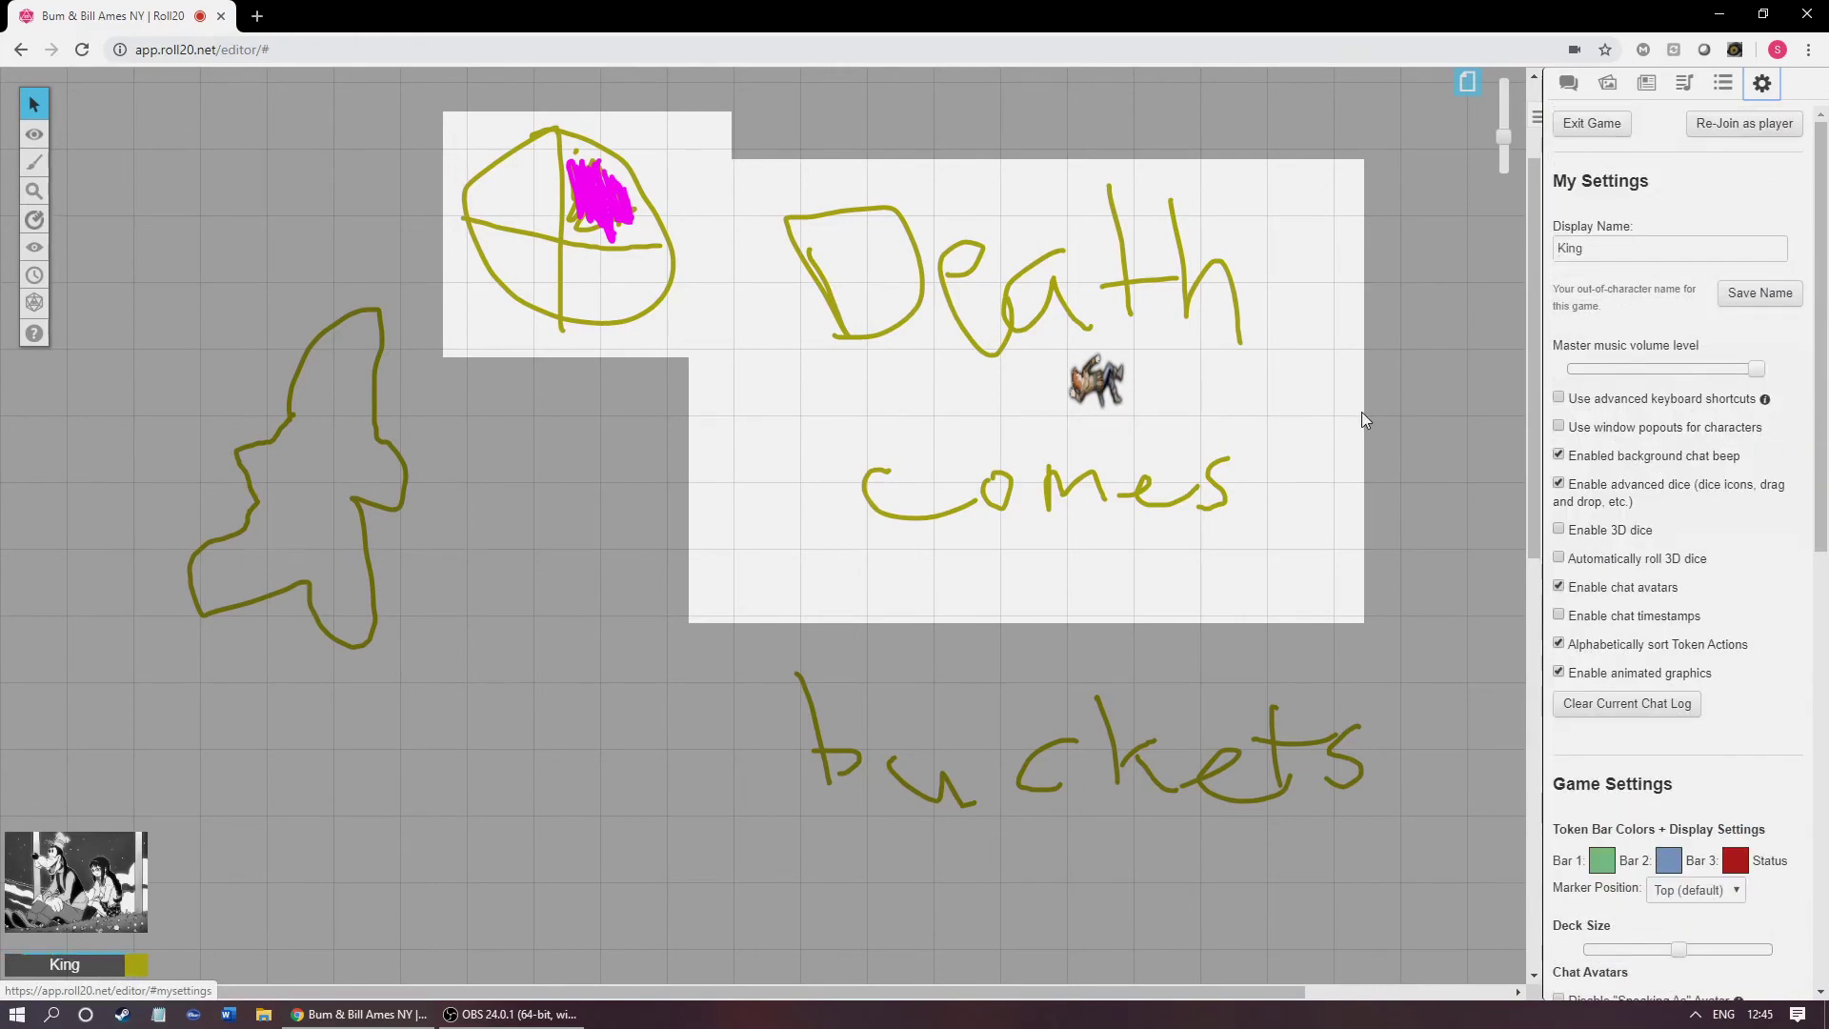
pyautogui.moveTo(32, 109)
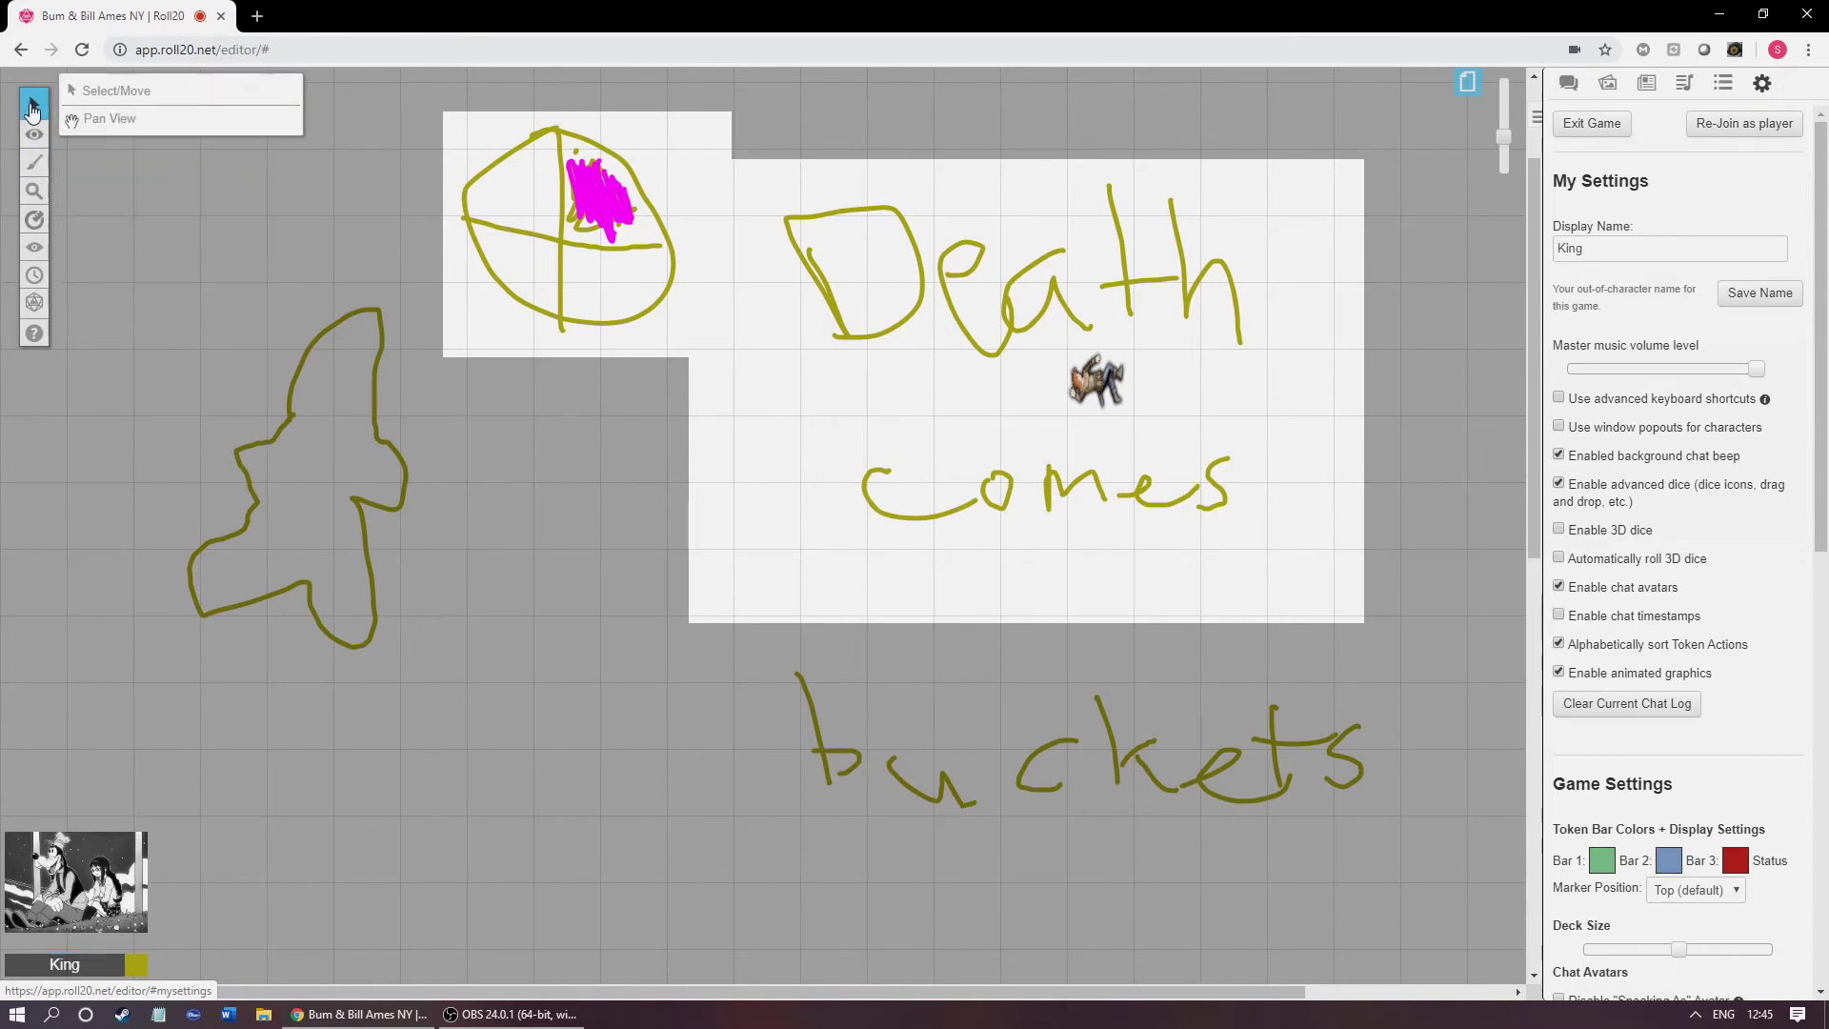